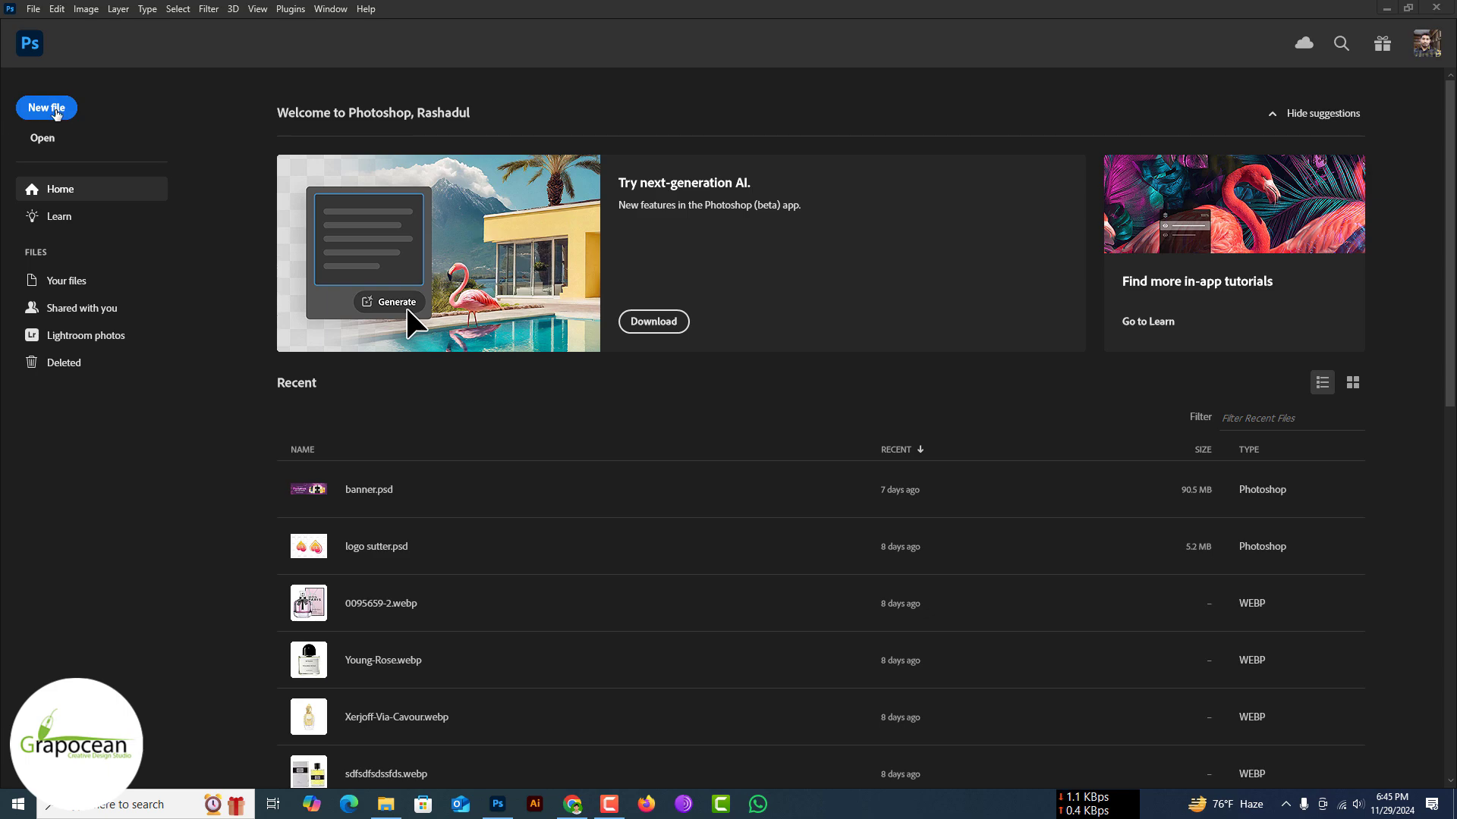
Step: Start a new document named 'Product Flyer Design' using the A5 print preset (148 × 210 mm)
{"action": "left_click", "coordinate": [46, 108]}
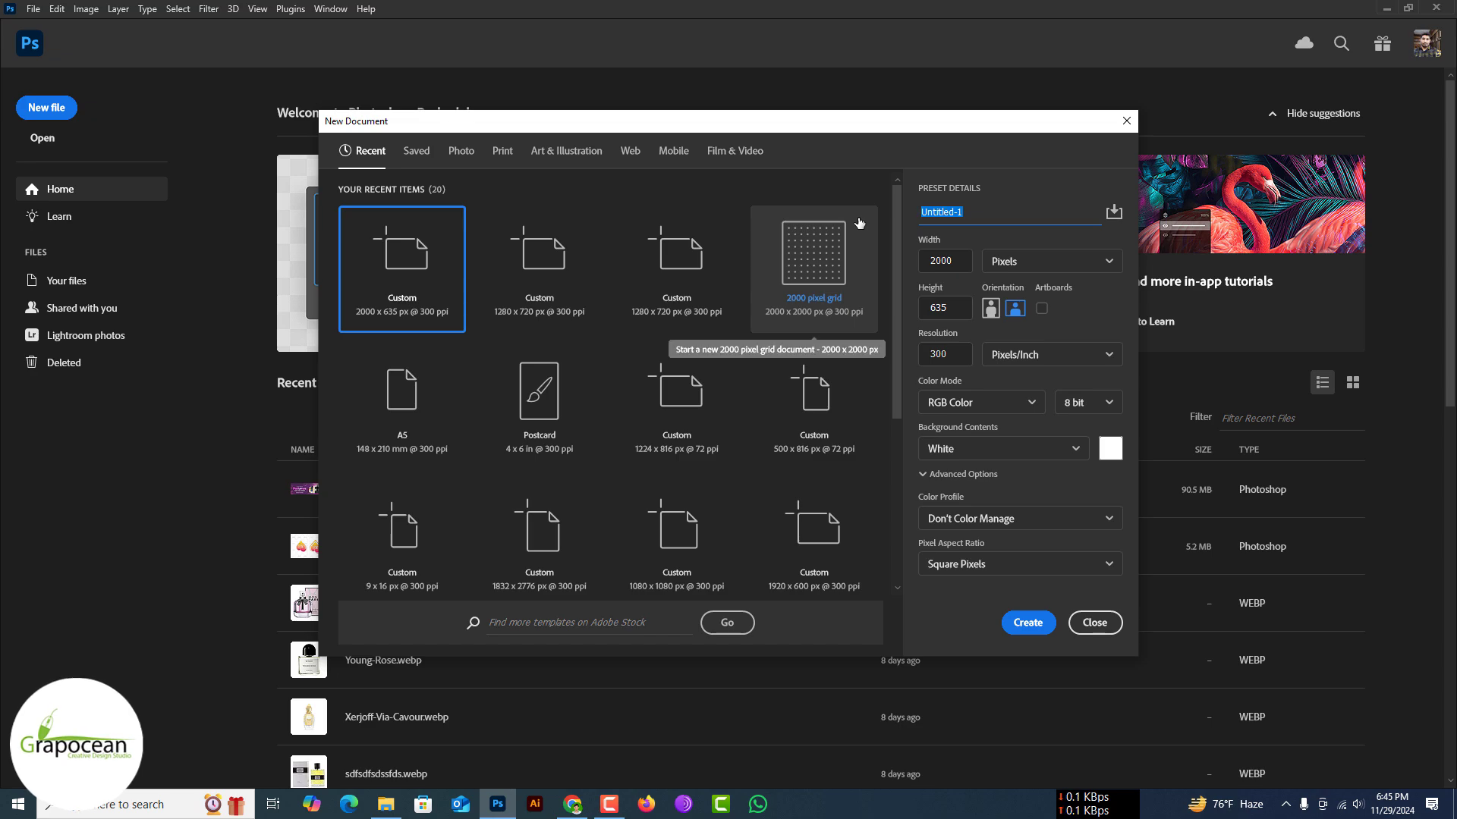
{"action": "key", "text": "BackSpace"}
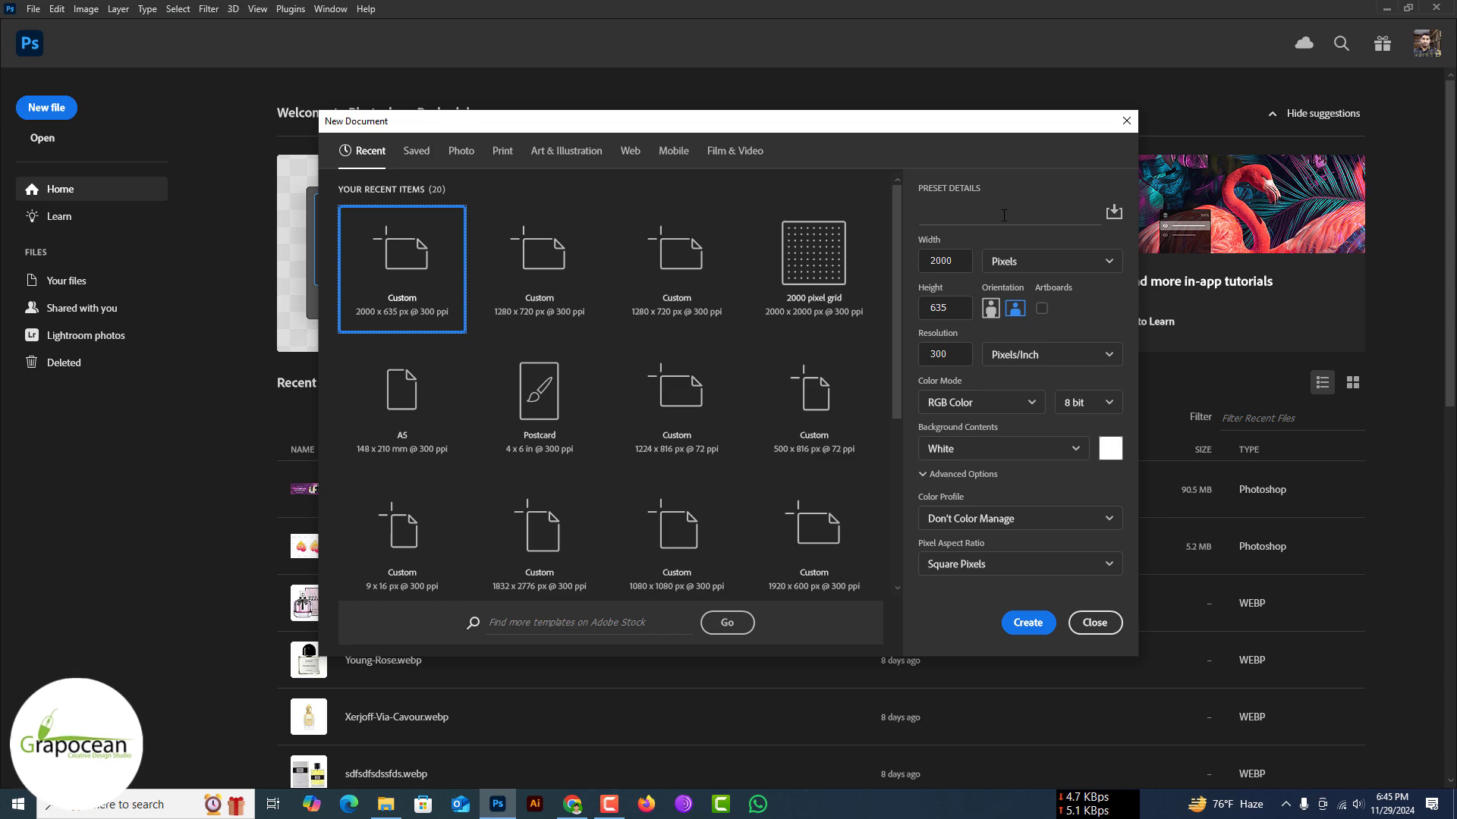
{"action": "type", "text": "Product FLy"}
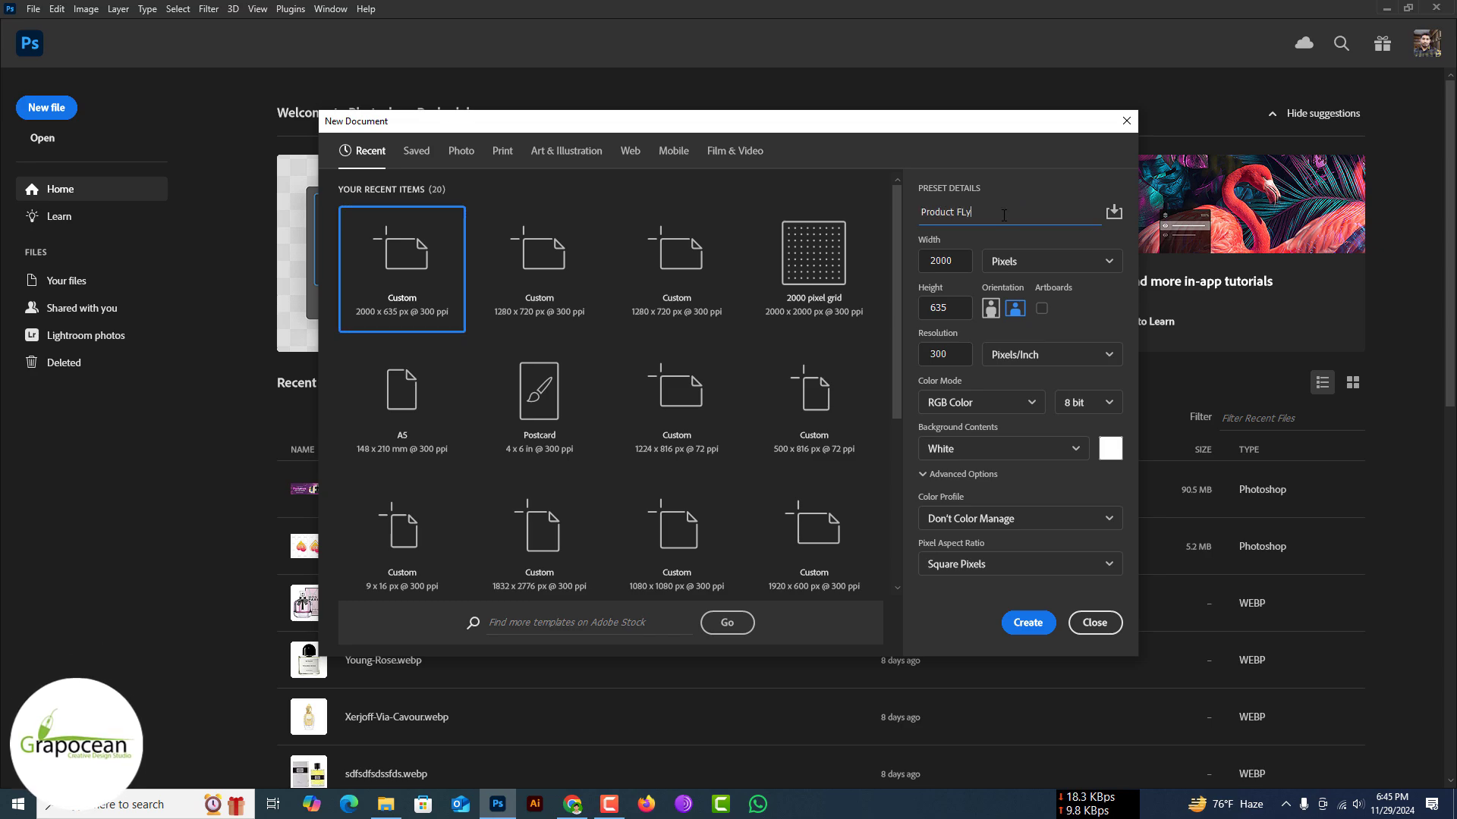
{"action": "key", "text": "BackSpace"}
{"action": "key", "text": "BackSpace"}
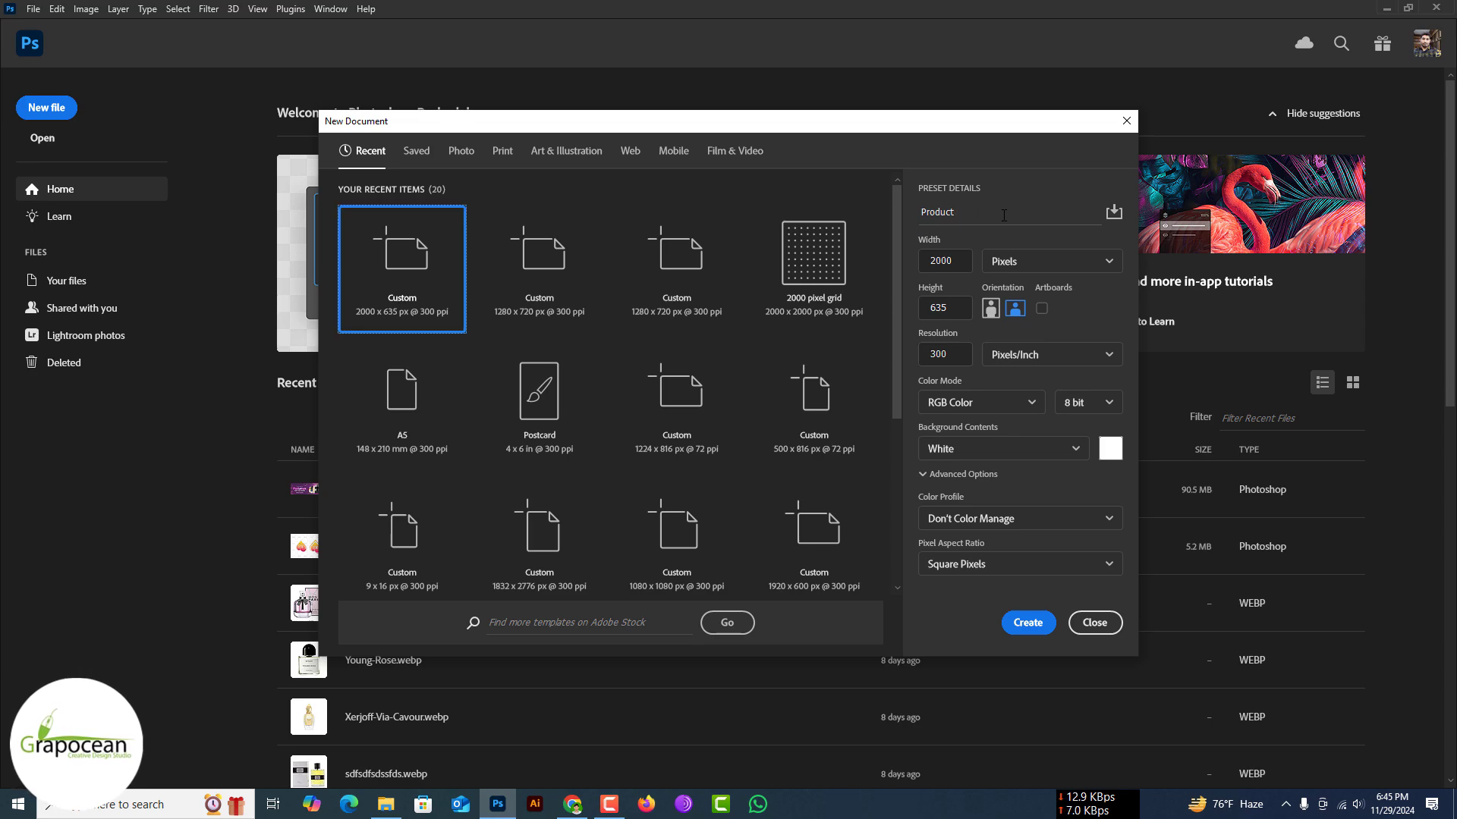
{"action": "type", "text": " Flyer Design"}
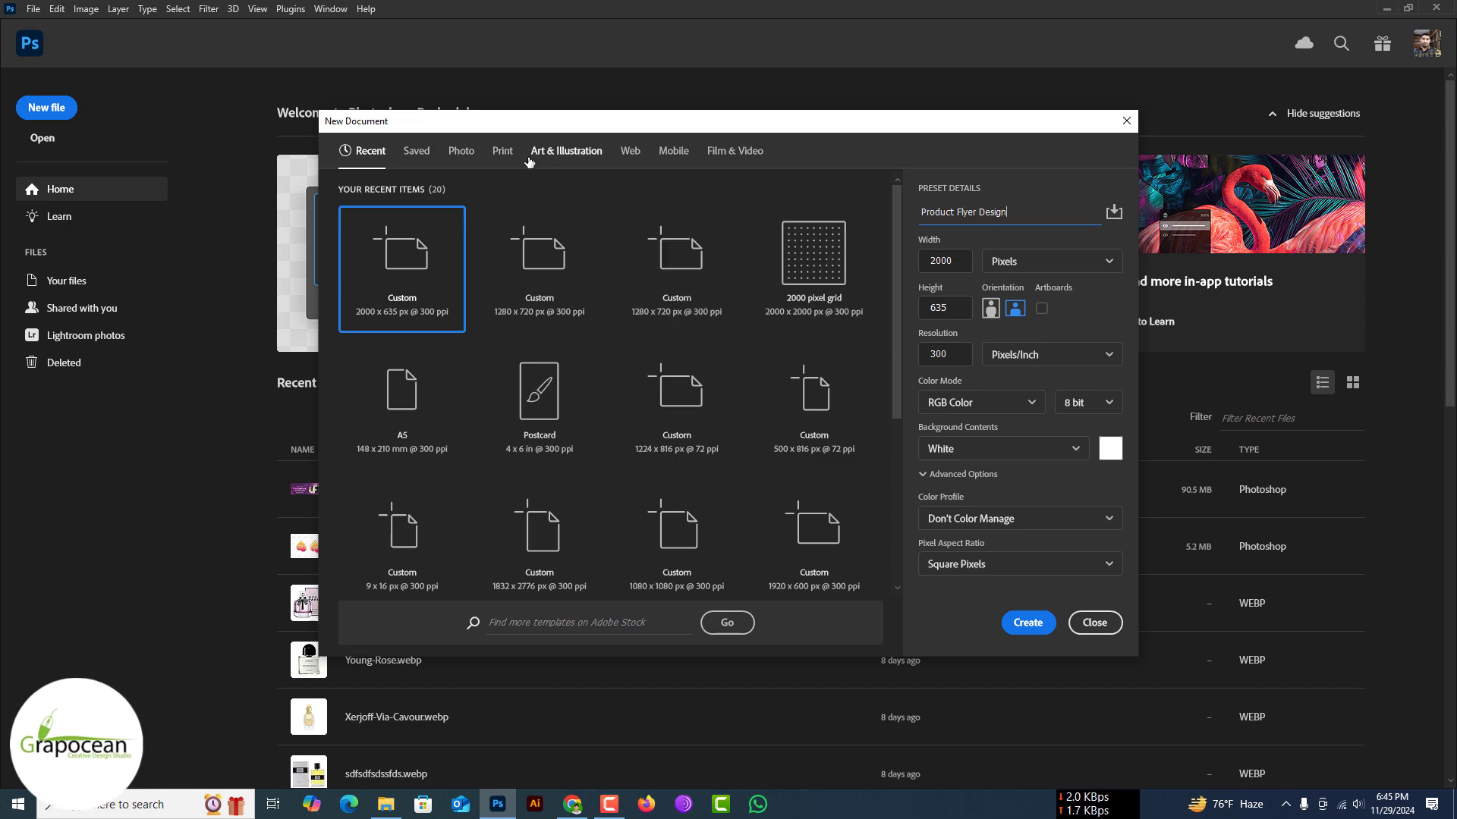
{"action": "left_click", "coordinate": [503, 156]}
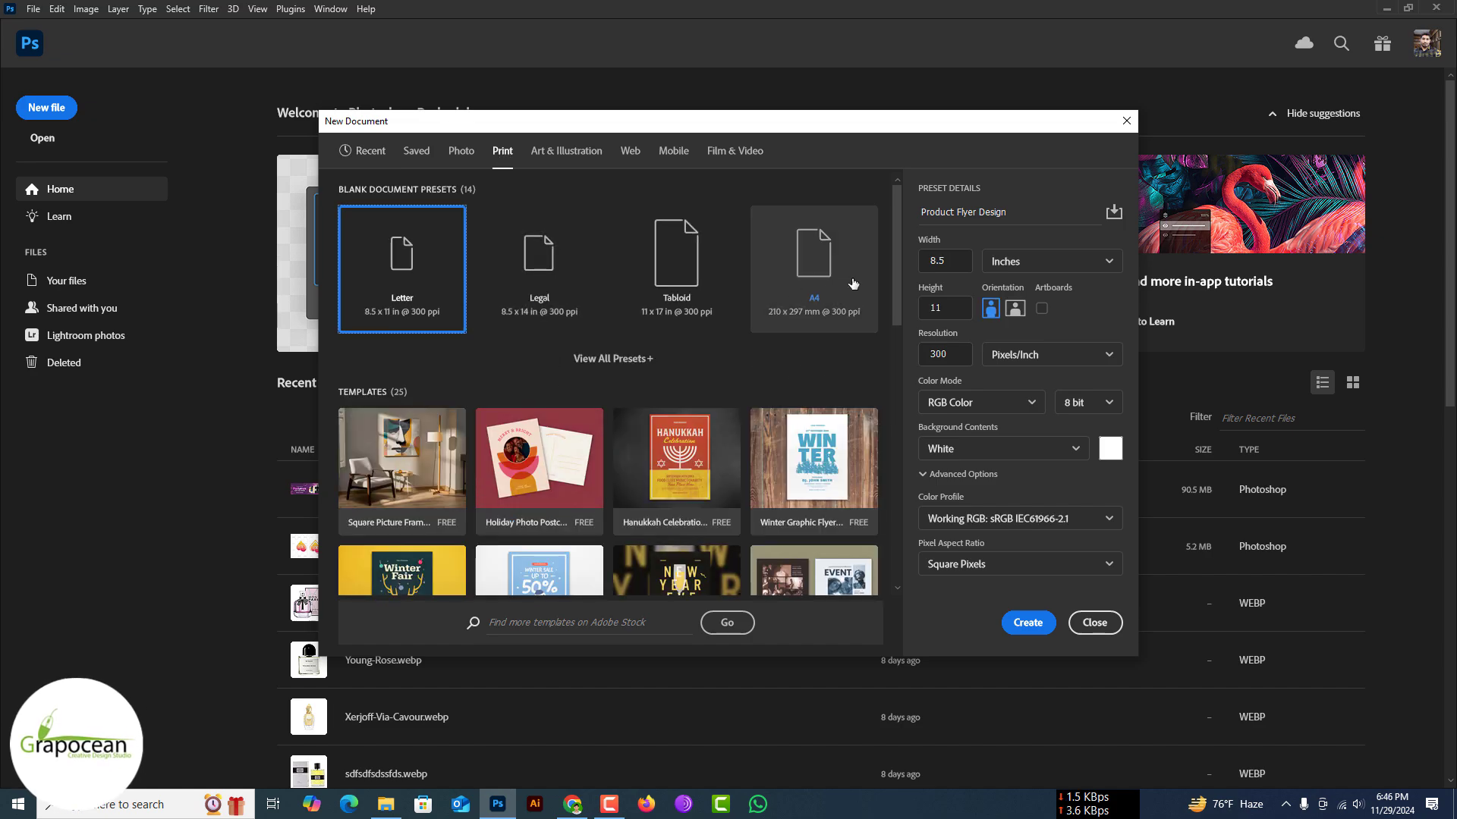
{"action": "left_click", "coordinate": [562, 368]}
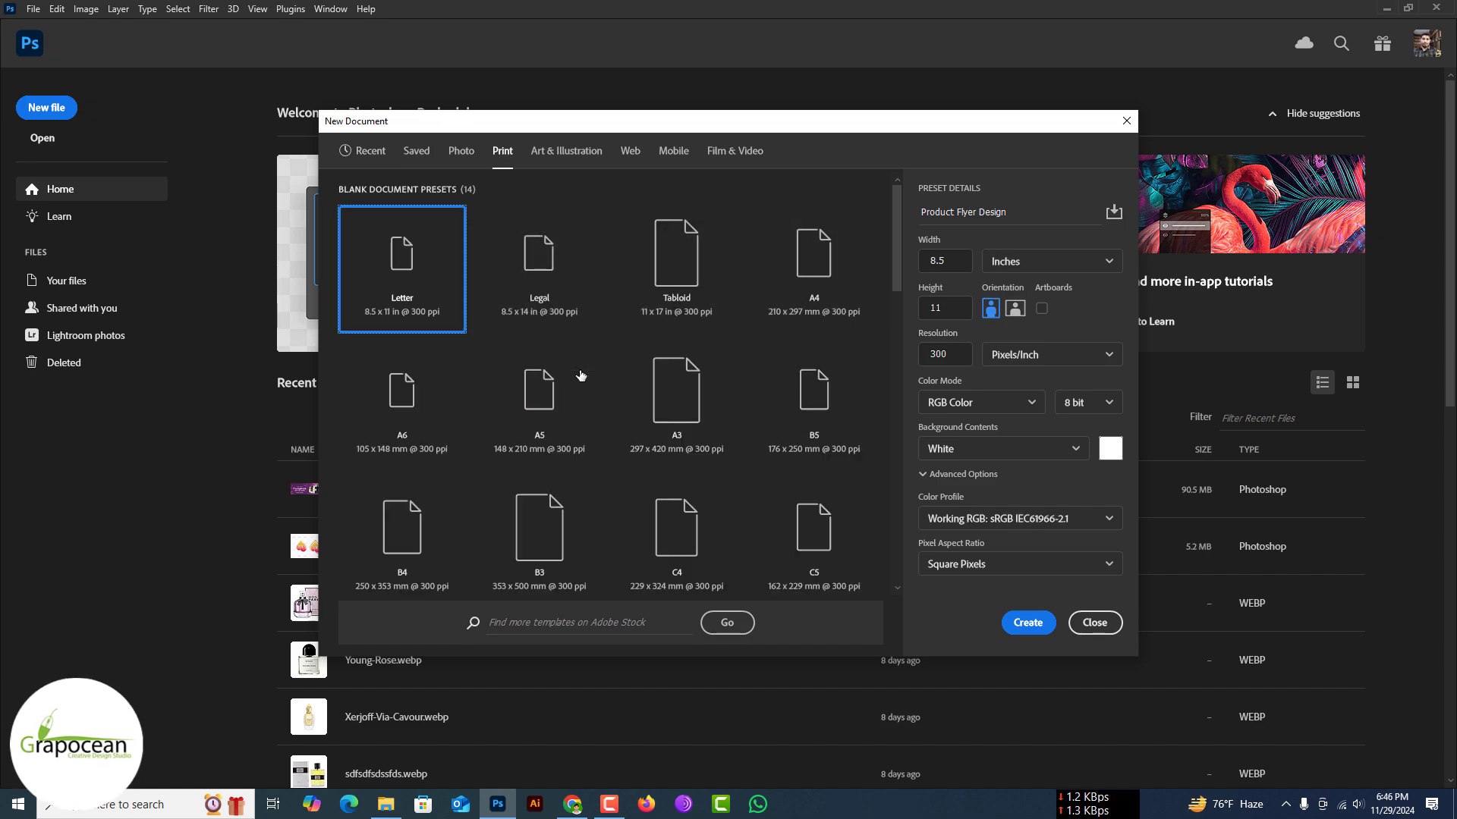
{"action": "left_click", "coordinate": [561, 414]}
Step: Create the A5 page with the grid hidden and open the podium, palm and Vitamin C images from Downloads
{"action": "left_click", "coordinate": [1029, 620]}
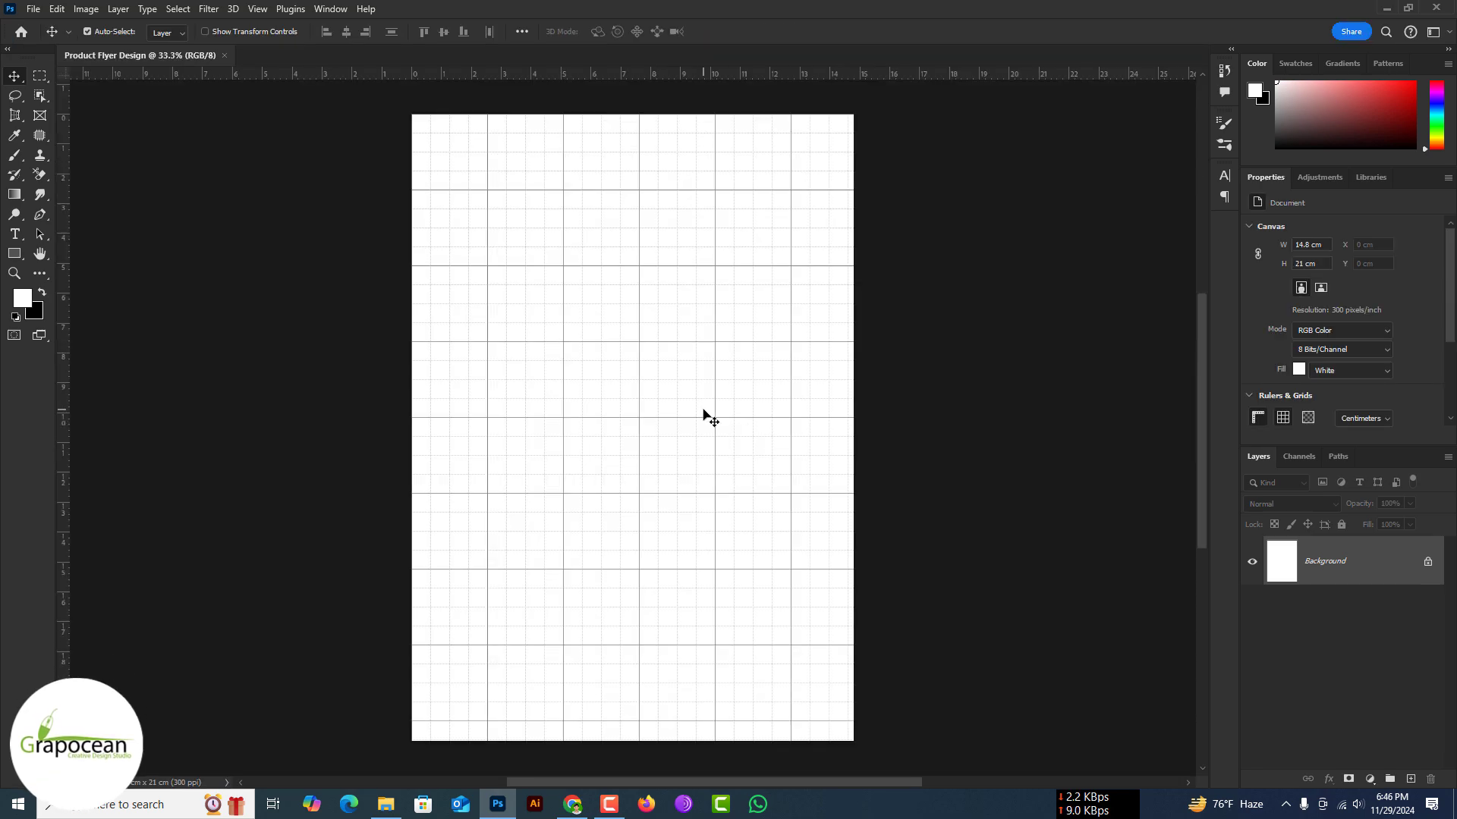
{"action": "key", "text": "ctrl+apostrophe"}
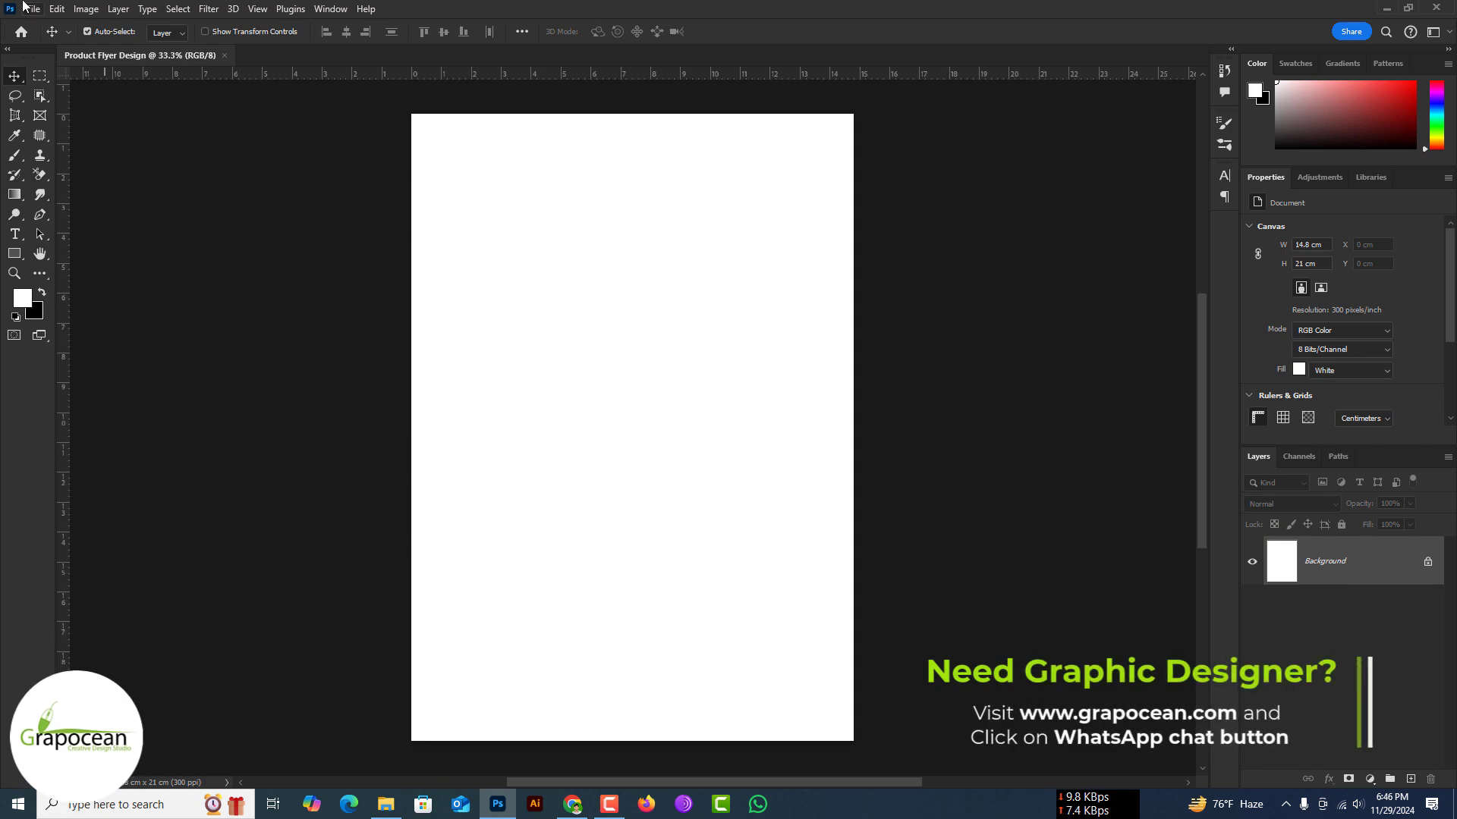
{"action": "left_click", "coordinate": [33, 11]}
{"action": "left_click", "coordinate": [50, 42]}
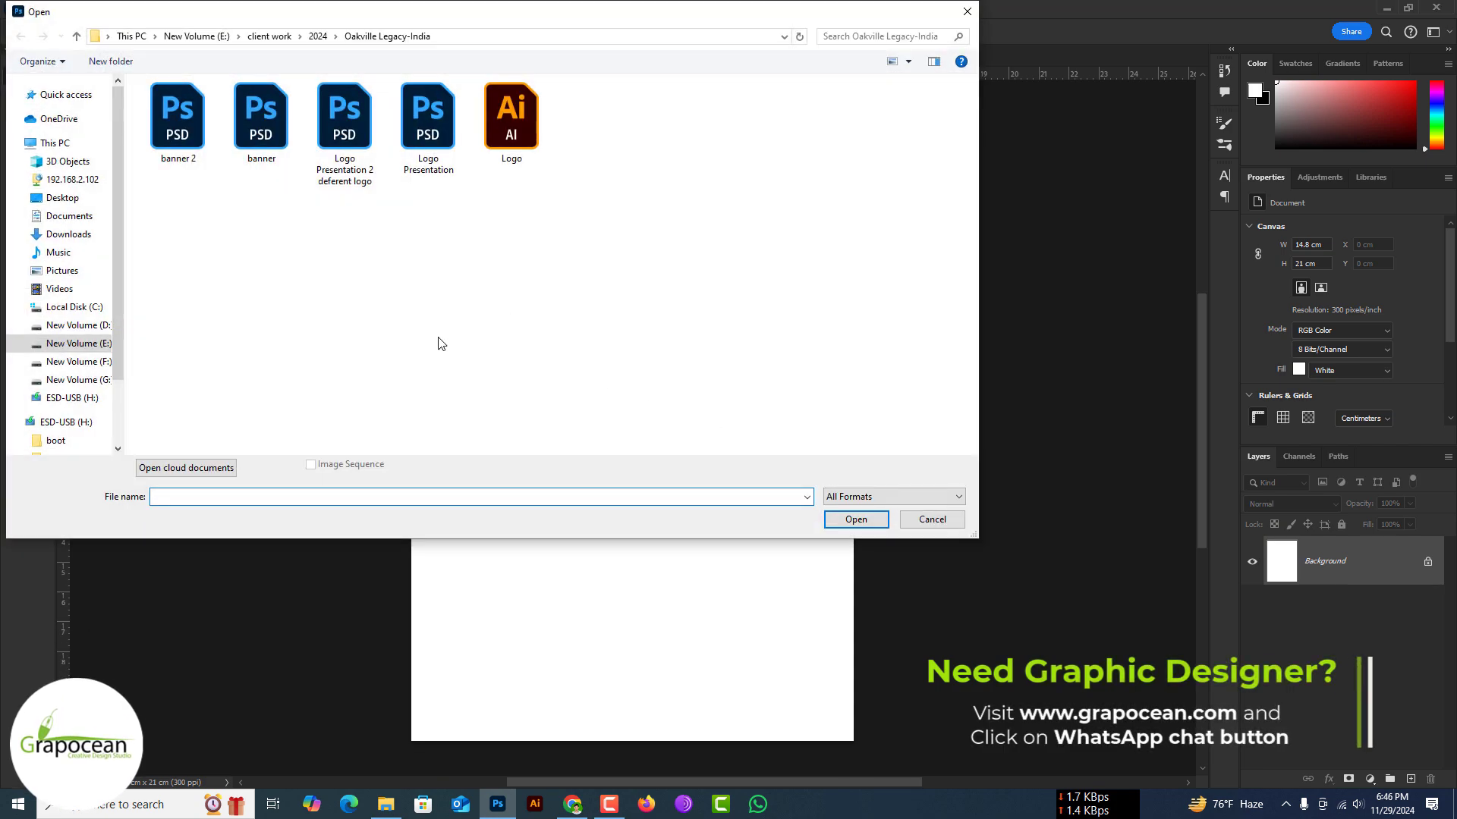
{"action": "left_click", "coordinate": [67, 234]}
{"action": "left_click", "coordinate": [319, 250]}
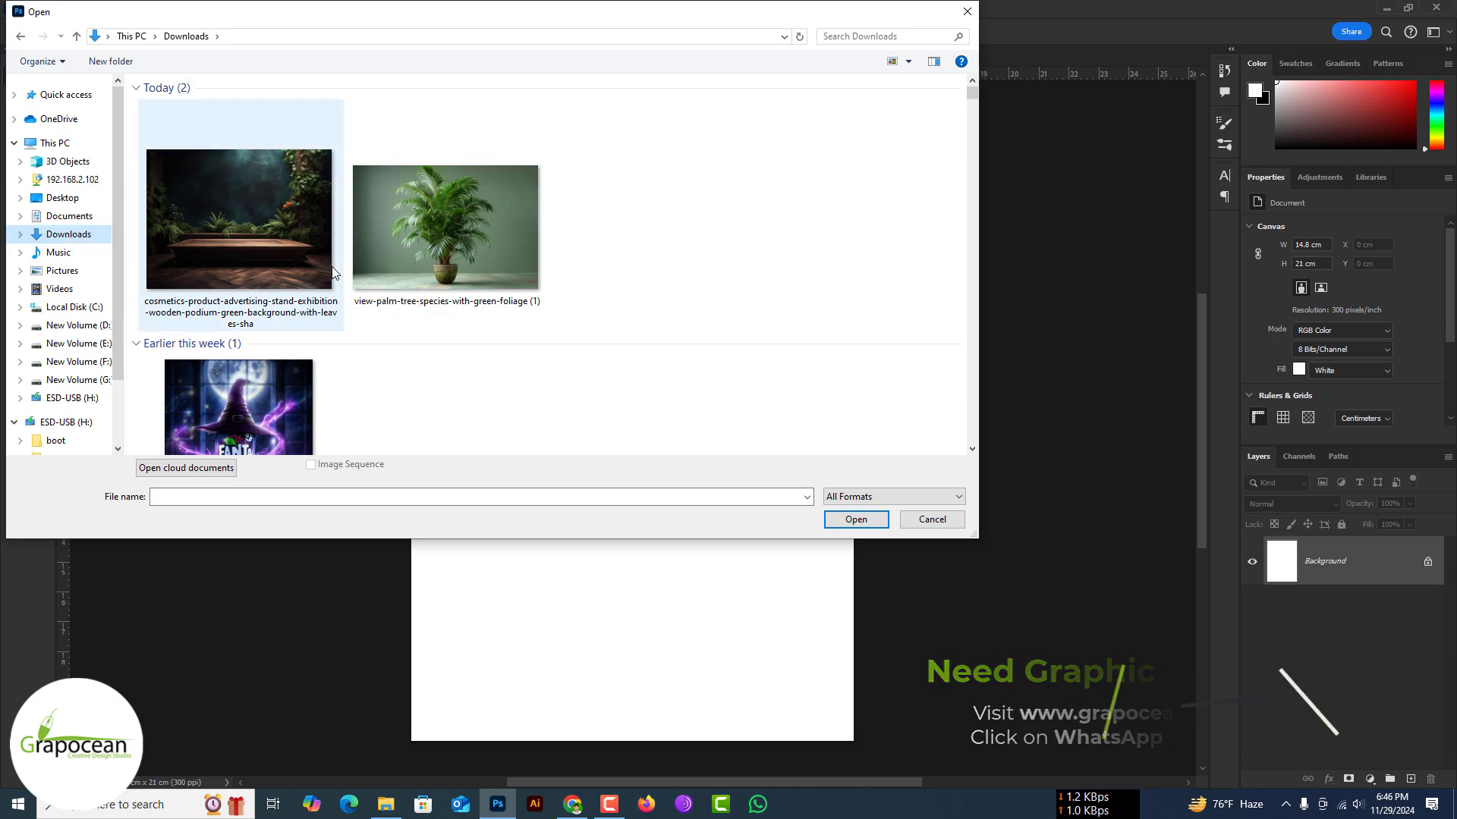
{"action": "left_click", "coordinate": [364, 262], "text": "ctrl"}
{"action": "scroll", "coordinate": [547, 357], "scroll_direction": "down", "scroll_amount": 3}
{"action": "scroll", "coordinate": [471, 377], "scroll_direction": "down", "scroll_amount": 2}
{"action": "left_click", "coordinate": [471, 377], "text": "ctrl"}
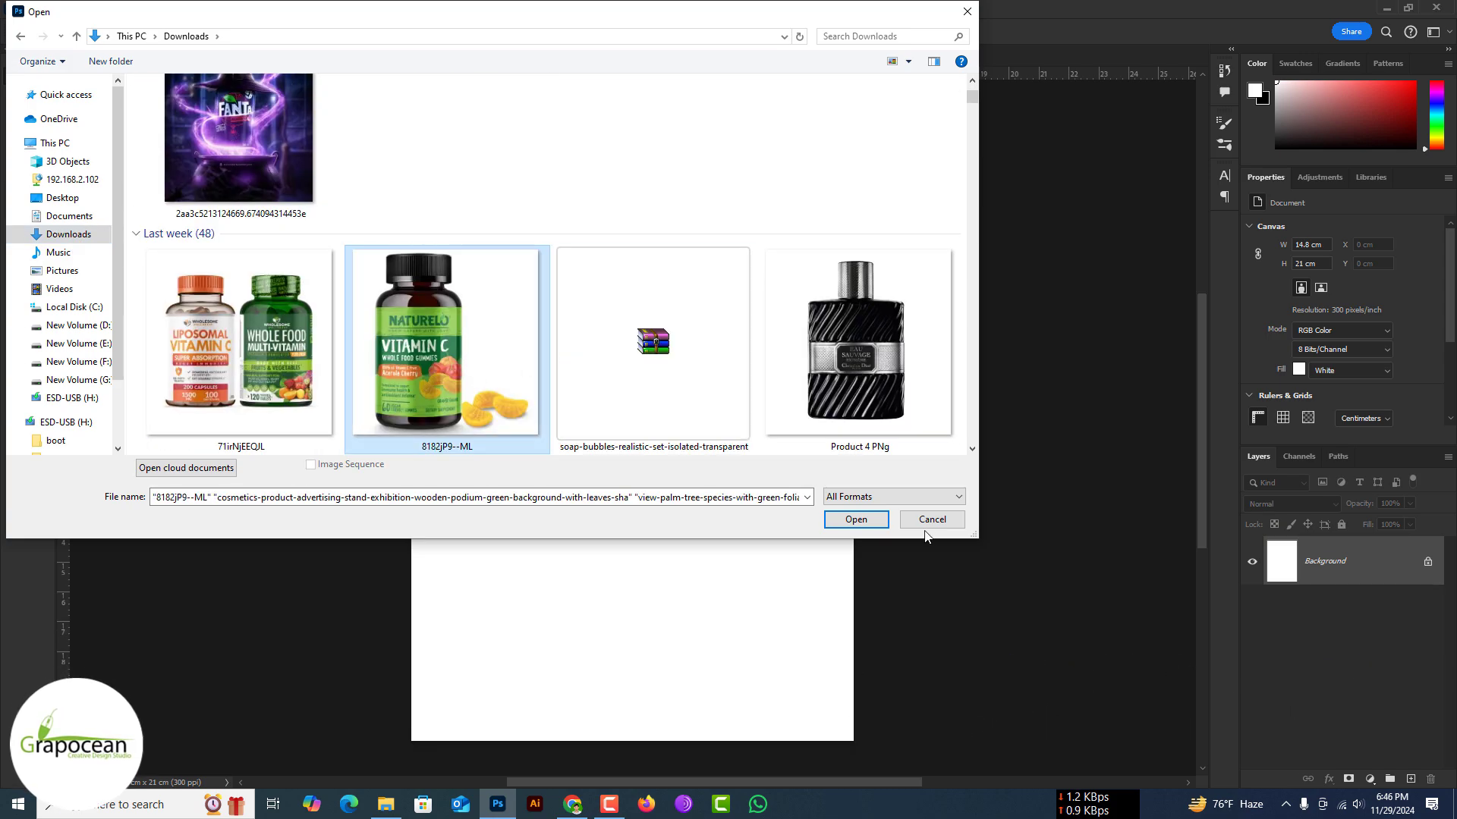
{"action": "left_click", "coordinate": [878, 523]}
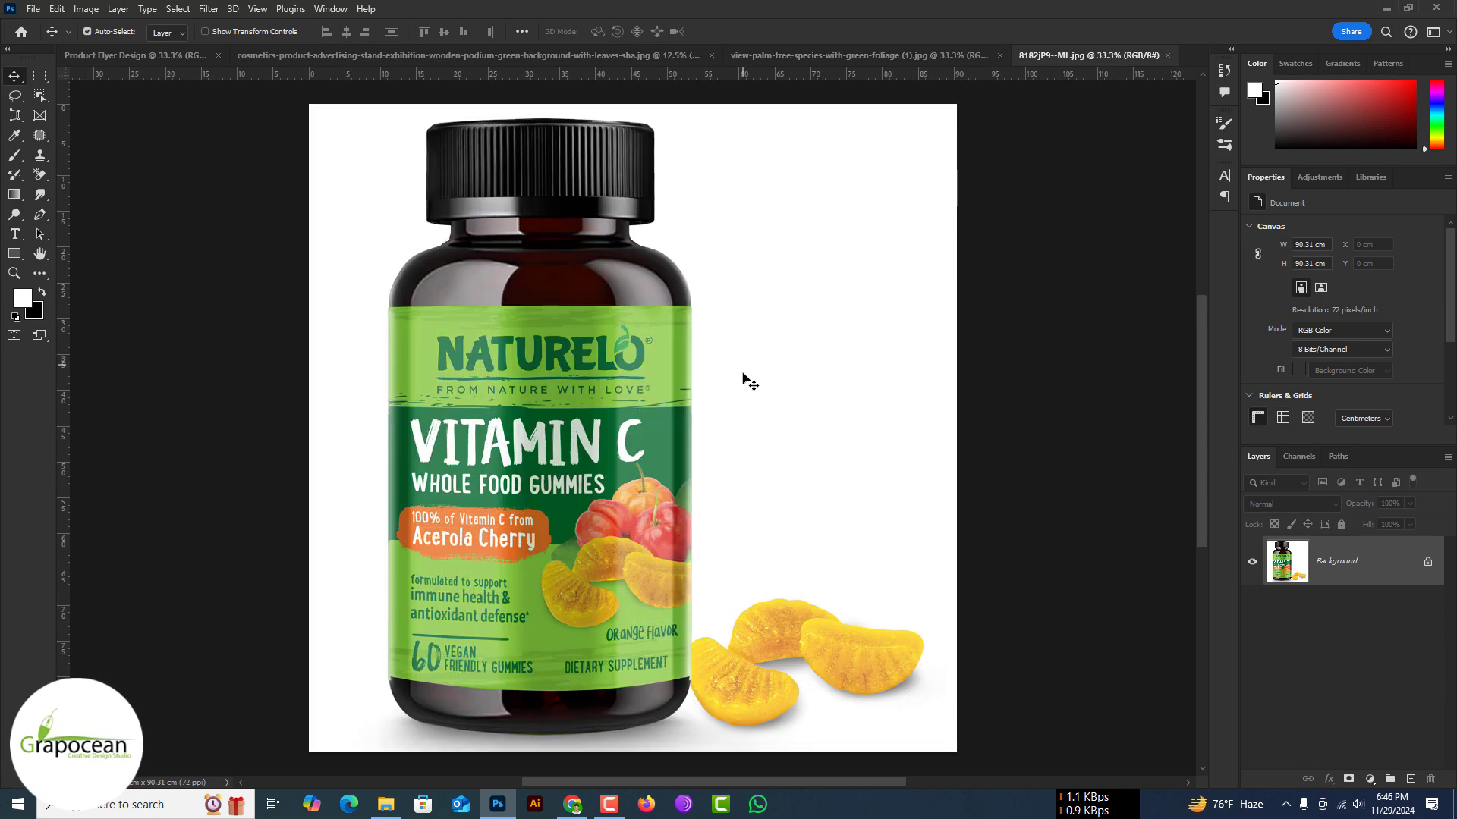
Step: Cut the Vitamin C bottle from its white background with Select and Mask, outputting a layer mask
{"action": "scroll", "coordinate": [531, 470], "scroll_direction": "up", "scroll_amount": 2}
{"action": "scroll", "coordinate": [531, 470], "scroll_direction": "down", "scroll_amount": 2}
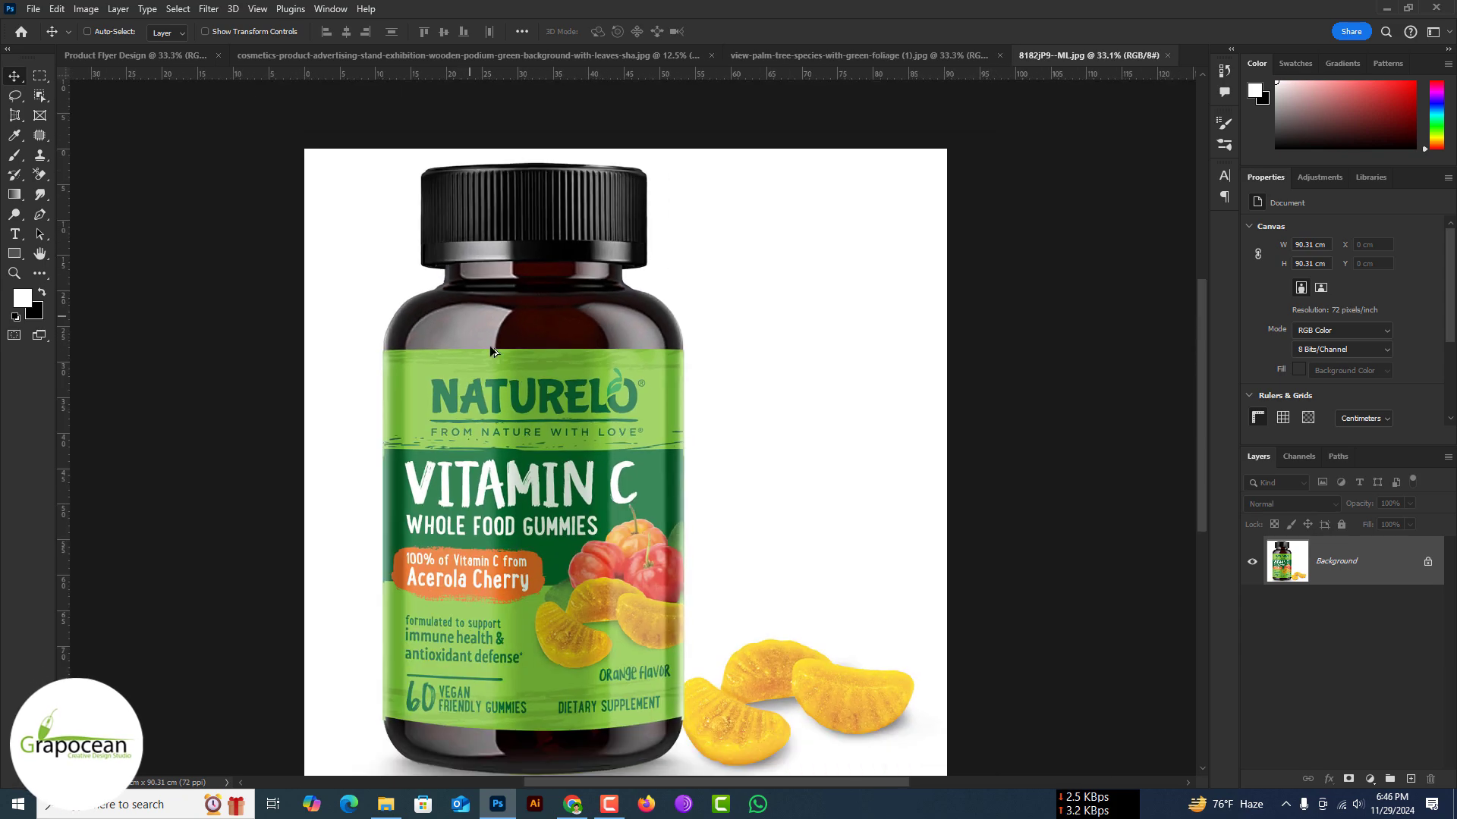
{"action": "scroll", "coordinate": [578, 469], "scroll_direction": "down", "scroll_amount": 1}
{"action": "scroll", "coordinate": [638, 531], "scroll_direction": "up", "scroll_amount": 1}
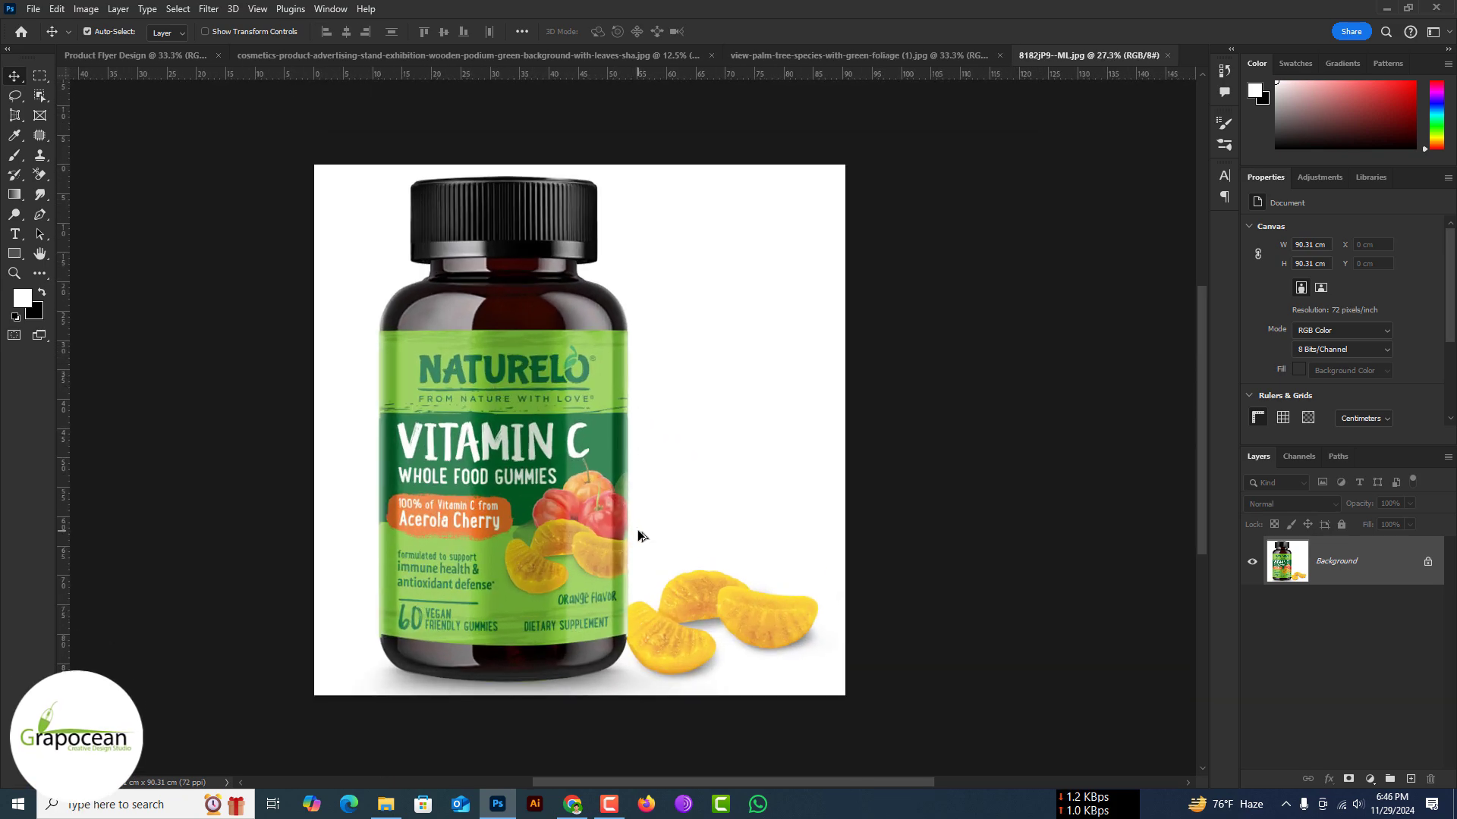
{"action": "scroll", "coordinate": [525, 457], "scroll_direction": "up", "scroll_amount": 2}
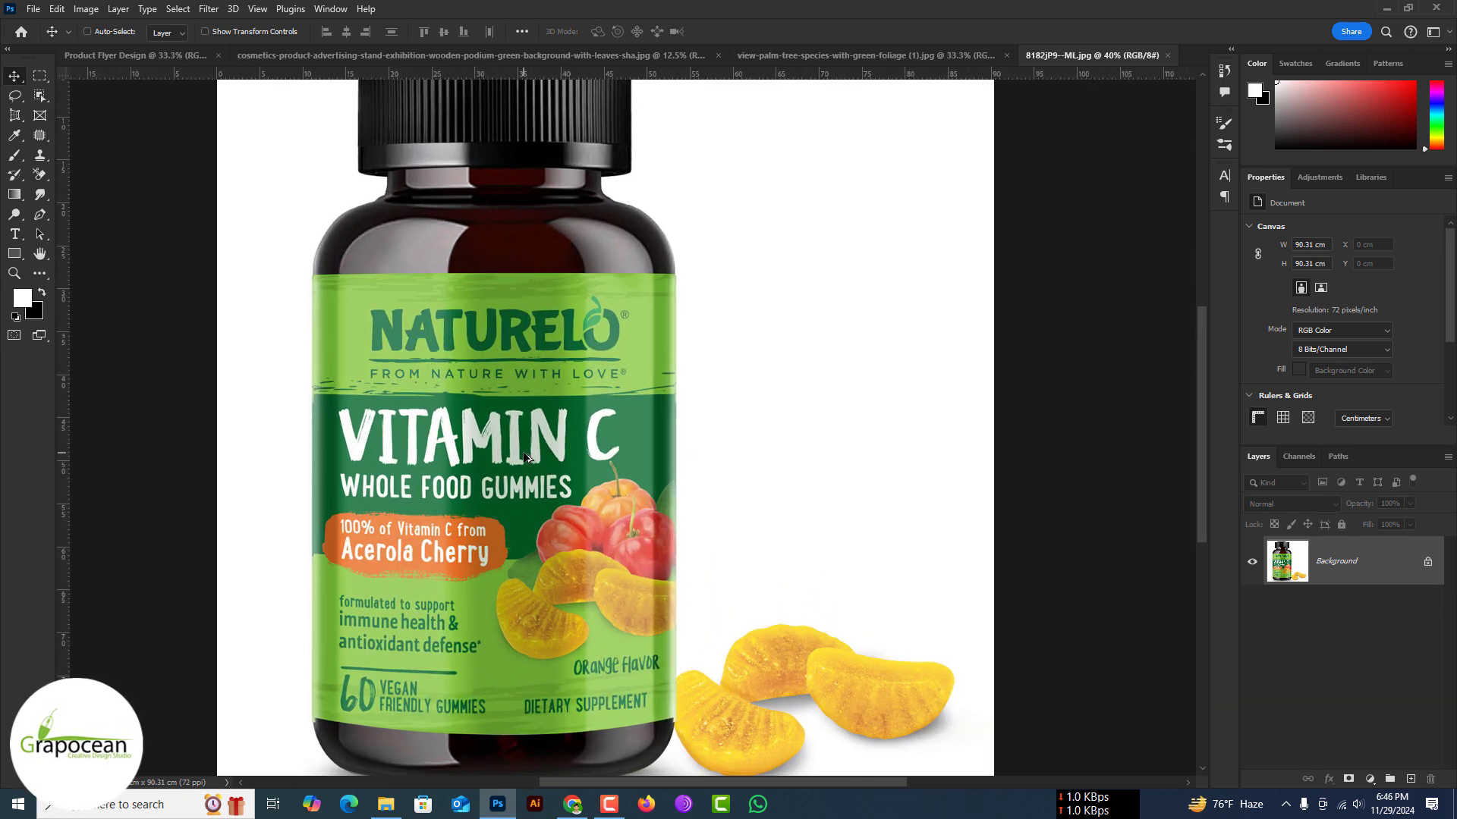
{"action": "scroll", "coordinate": [525, 458], "scroll_direction": "down", "scroll_amount": 3}
{"action": "scroll", "coordinate": [525, 457], "scroll_direction": "up", "scroll_amount": 2}
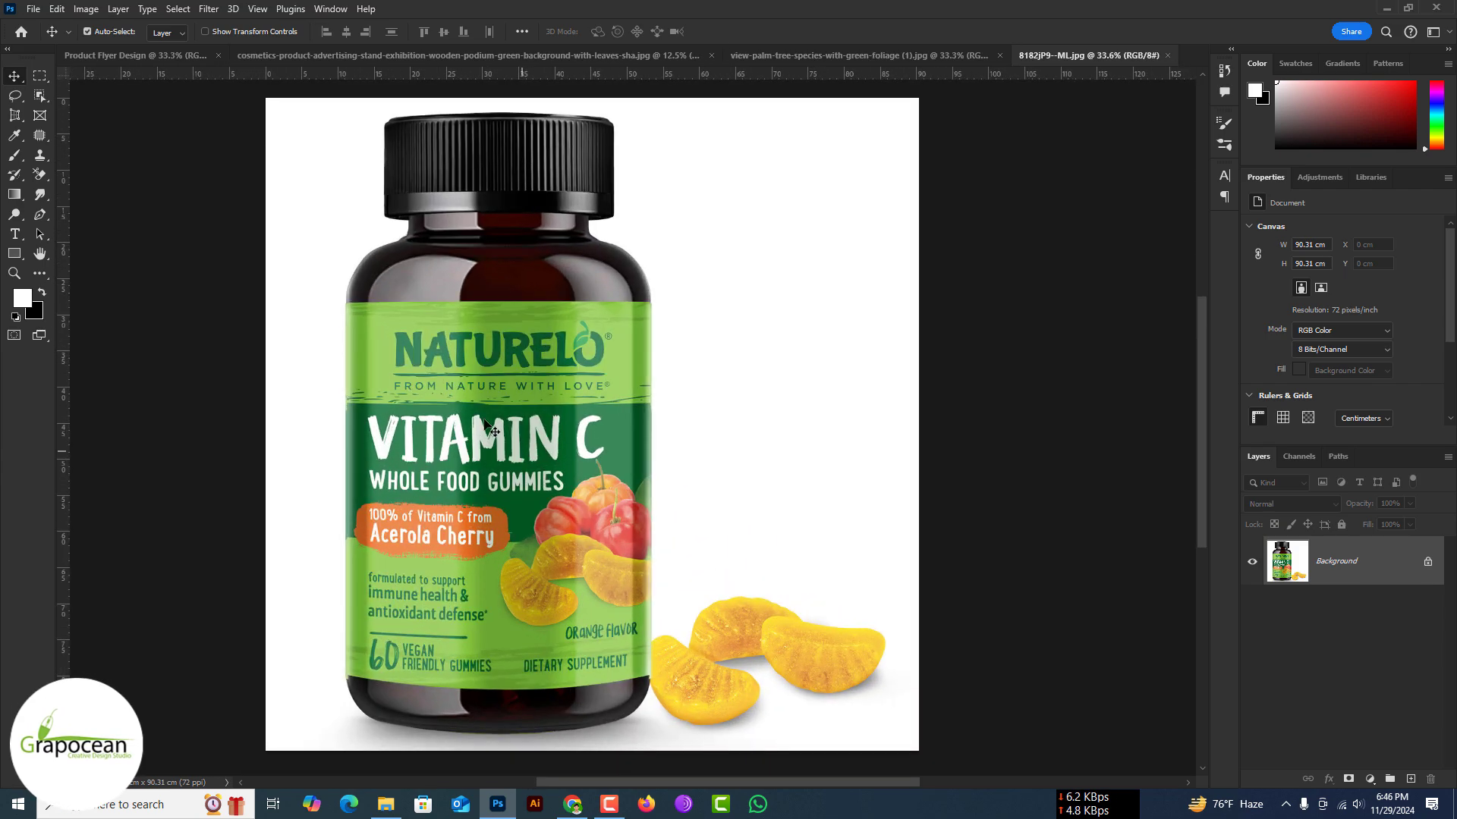
{"action": "left_click", "coordinate": [177, 9]}
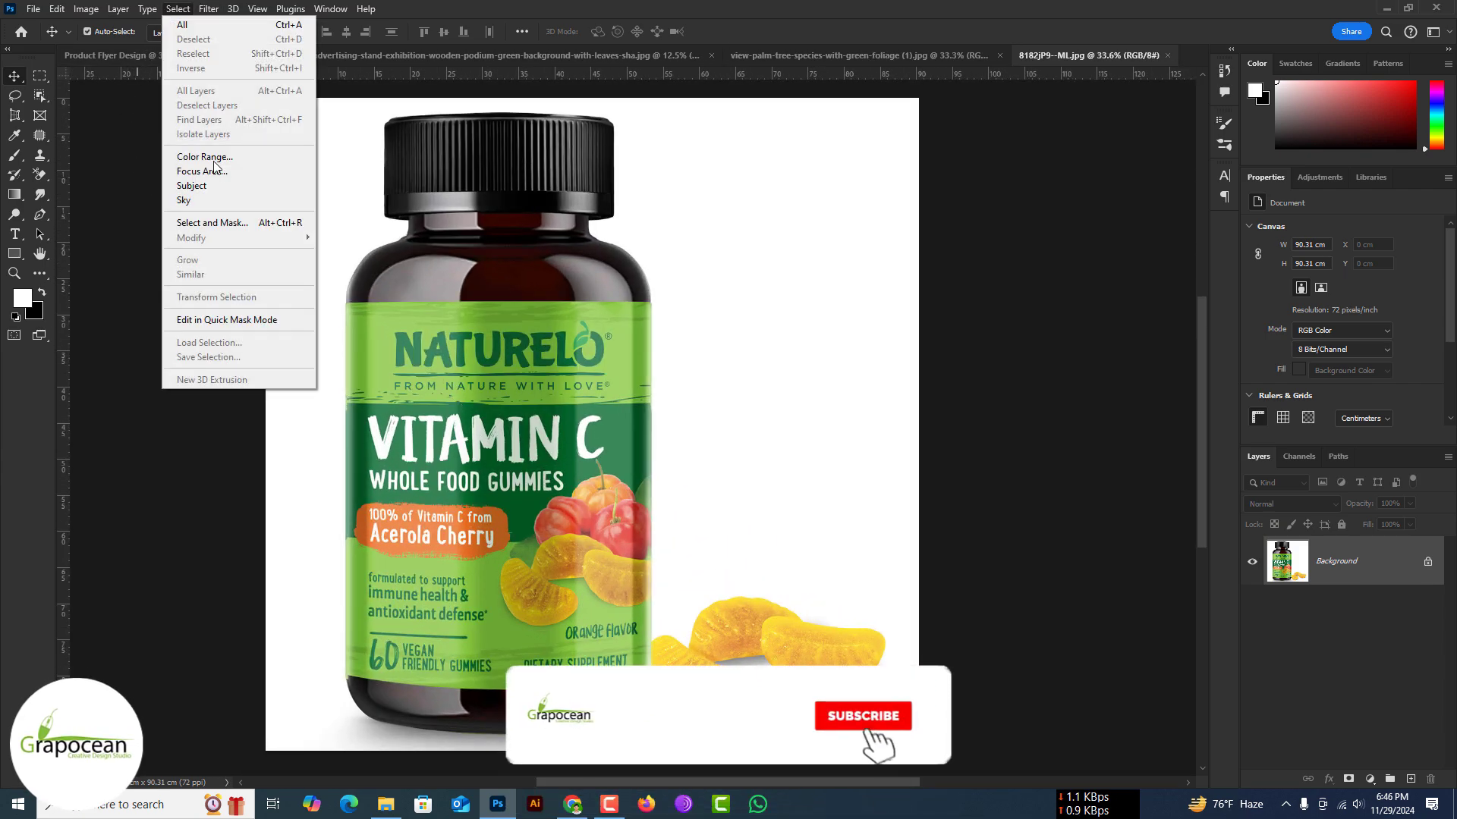
{"action": "left_click", "coordinate": [249, 224]}
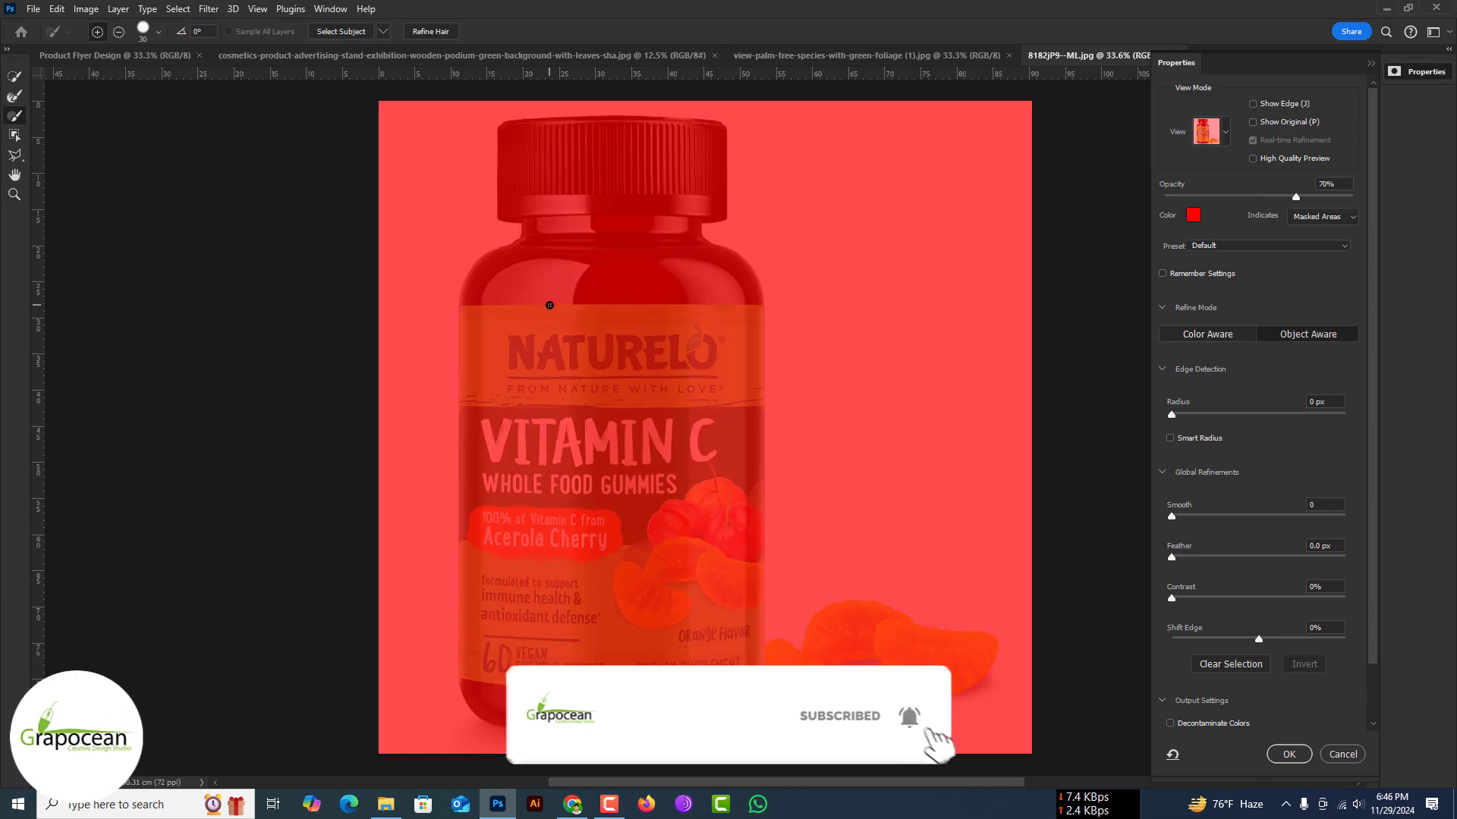
{"action": "scroll", "coordinate": [559, 732], "scroll_direction": "up", "scroll_amount": 10}
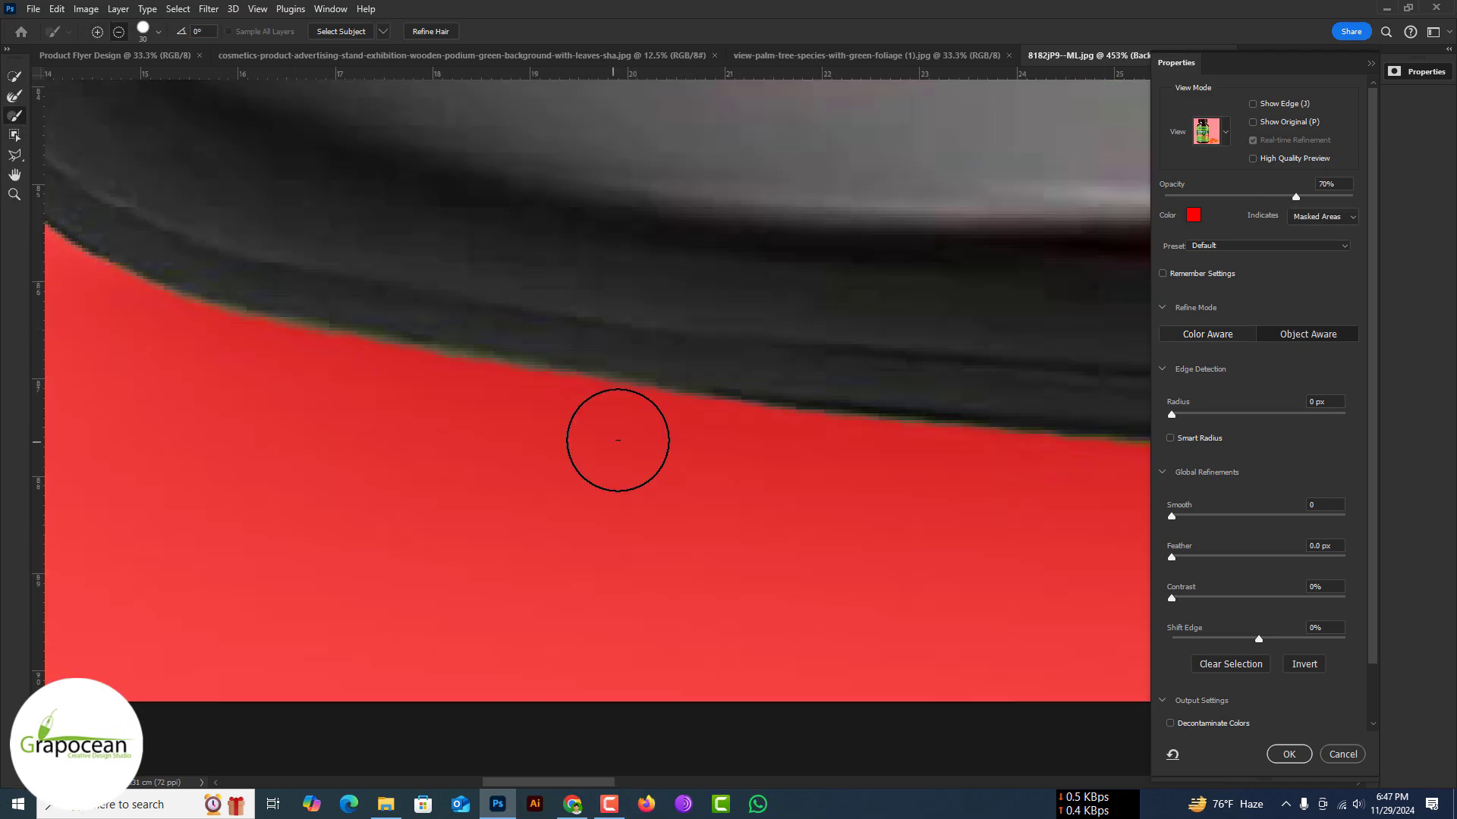
{"action": "scroll", "coordinate": [416, 412], "scroll_direction": "down", "scroll_amount": 3}
{"action": "scroll", "coordinate": [893, 503], "scroll_direction": "down", "scroll_amount": 3}
{"action": "scroll", "coordinate": [1031, 422], "scroll_direction": "down", "scroll_amount": 8}
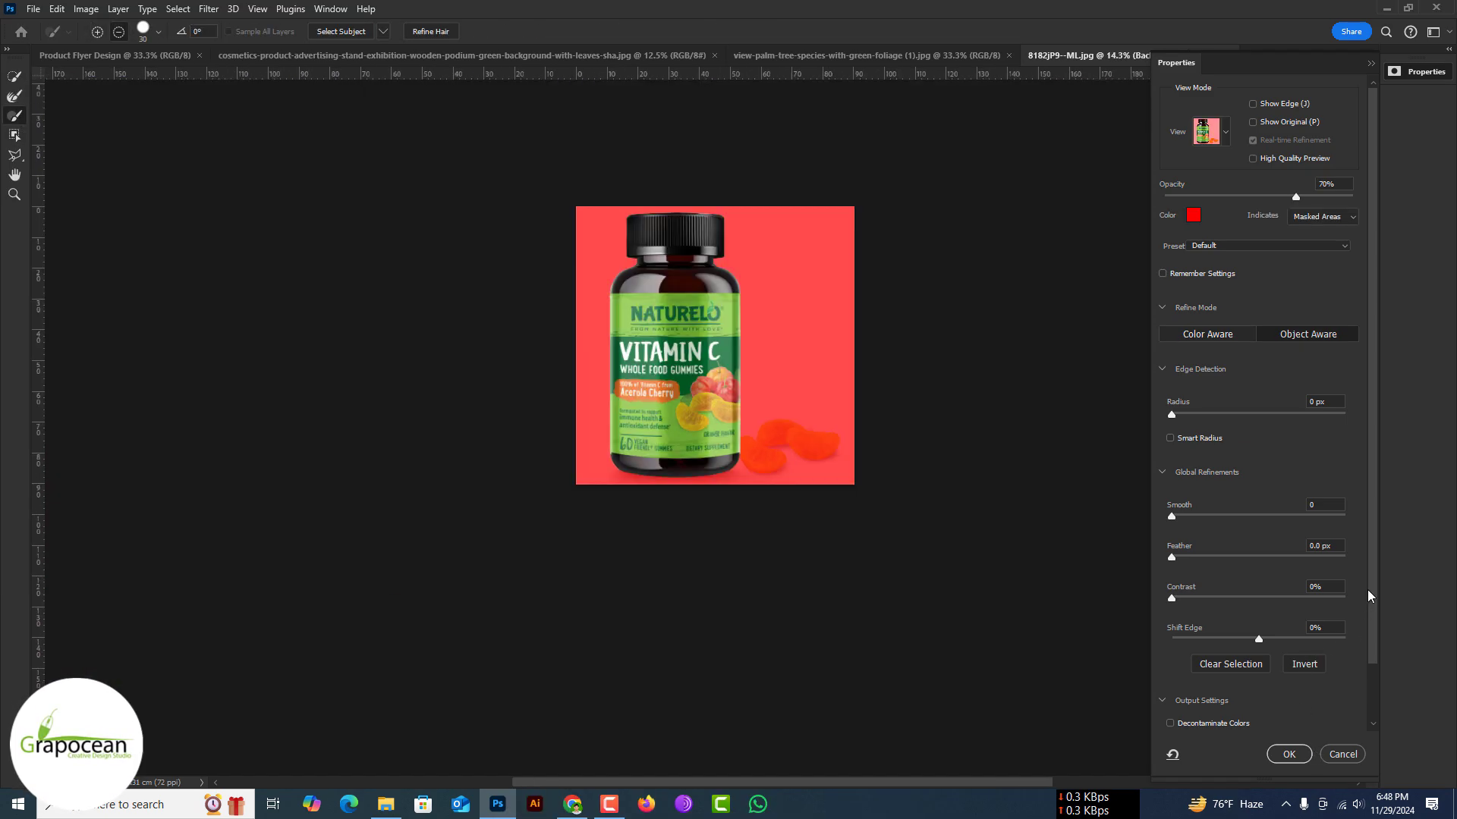
{"action": "scroll", "coordinate": [1271, 722], "scroll_direction": "down", "scroll_amount": 2}
{"action": "left_click", "coordinate": [1272, 718]}
{"action": "left_click", "coordinate": [1259, 758]}
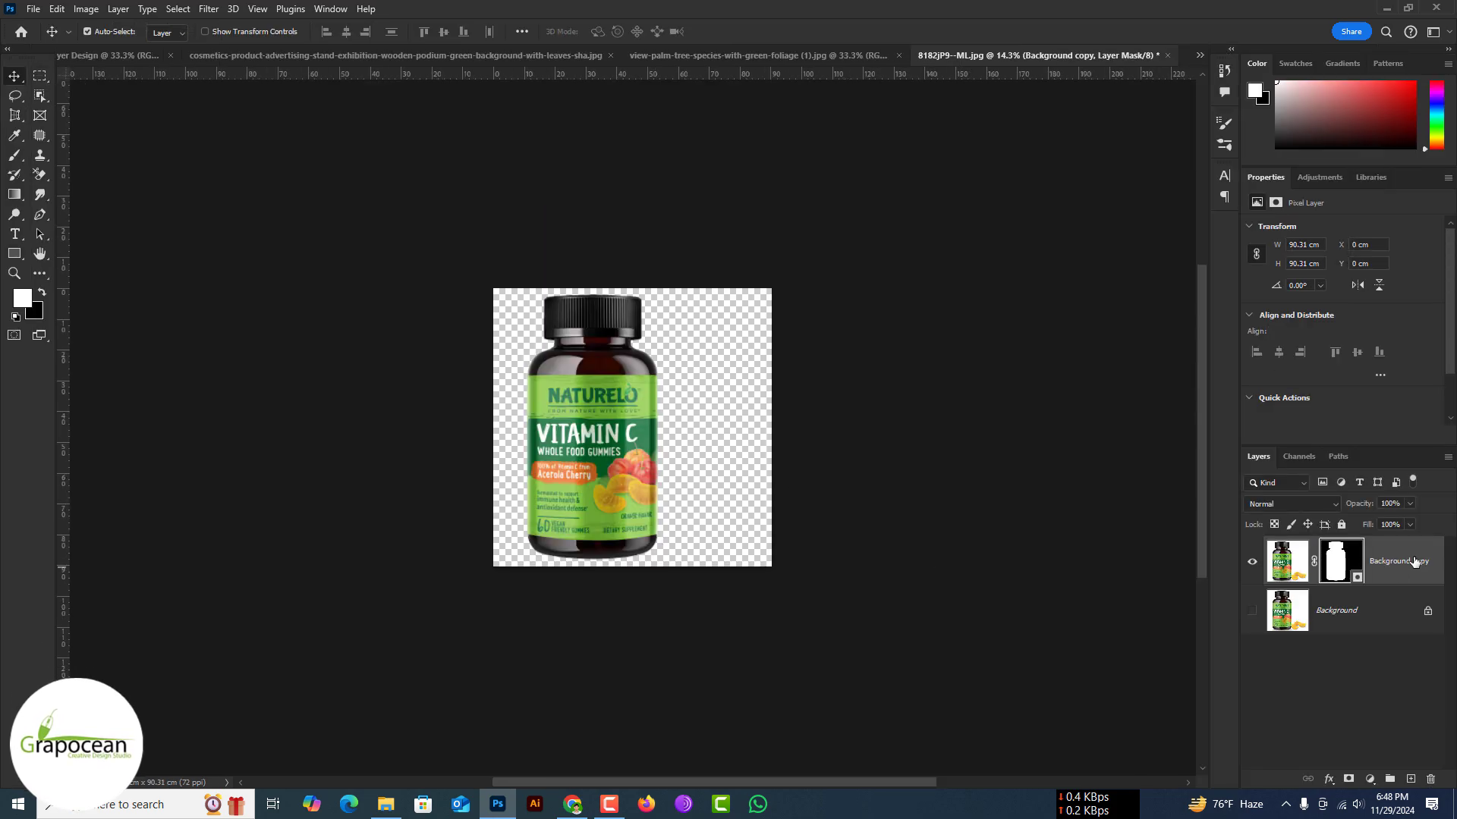
Step: Drag the bottle cutout into the flyer, scale it to about half and centre it
{"action": "scroll", "coordinate": [621, 307], "scroll_direction": "up", "scroll_amount": 5}
{"action": "scroll", "coordinate": [566, 253], "scroll_direction": "up", "scroll_amount": 3}
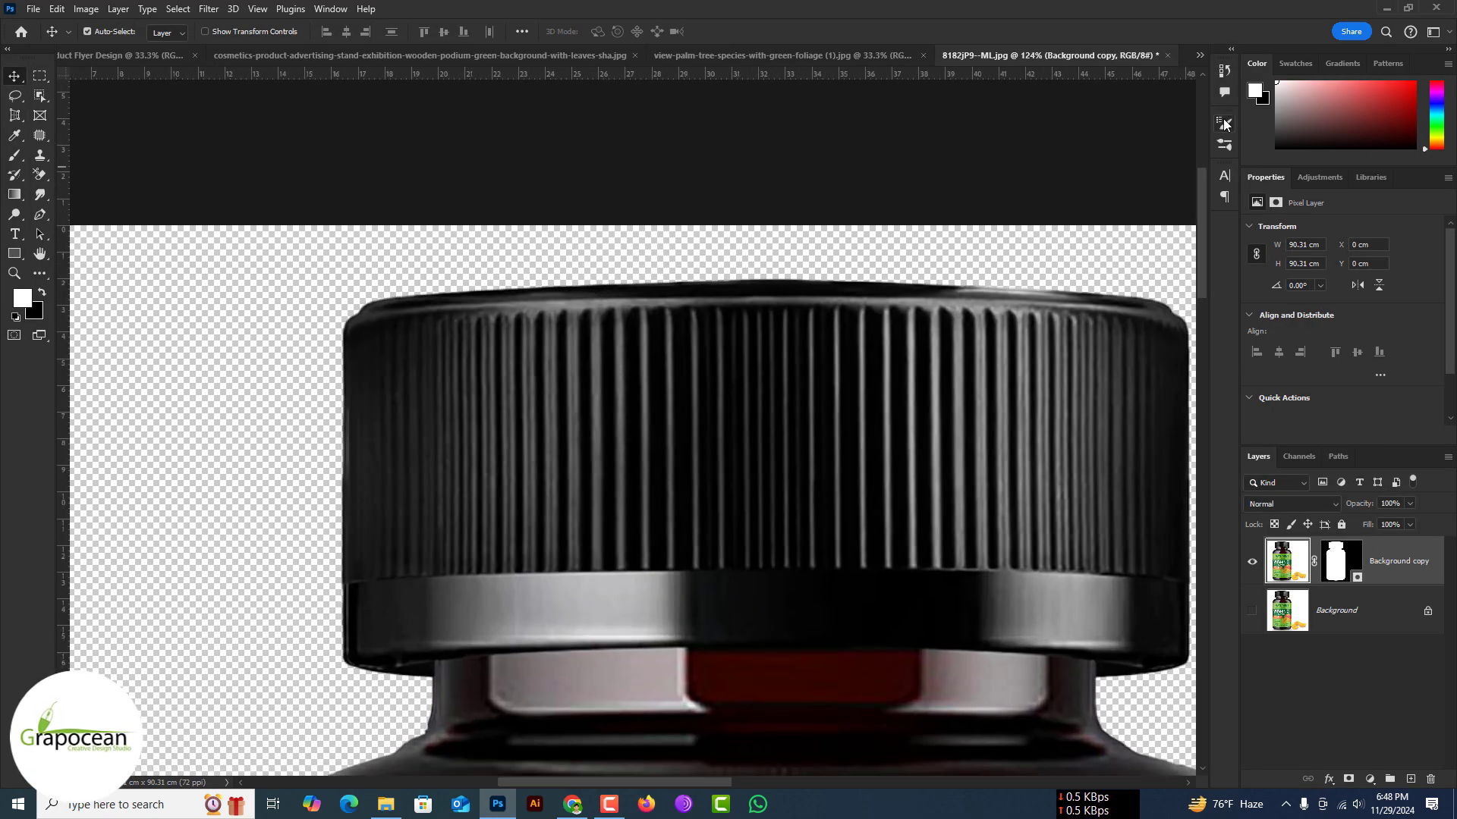
{"action": "left_click", "coordinate": [1199, 55]}
{"action": "left_click", "coordinate": [758, 57]}
{"action": "left_click_drag", "start_coordinate": [713, 455], "coordinate": [713, 455]}
{"action": "key", "text": "ctrl+t"}
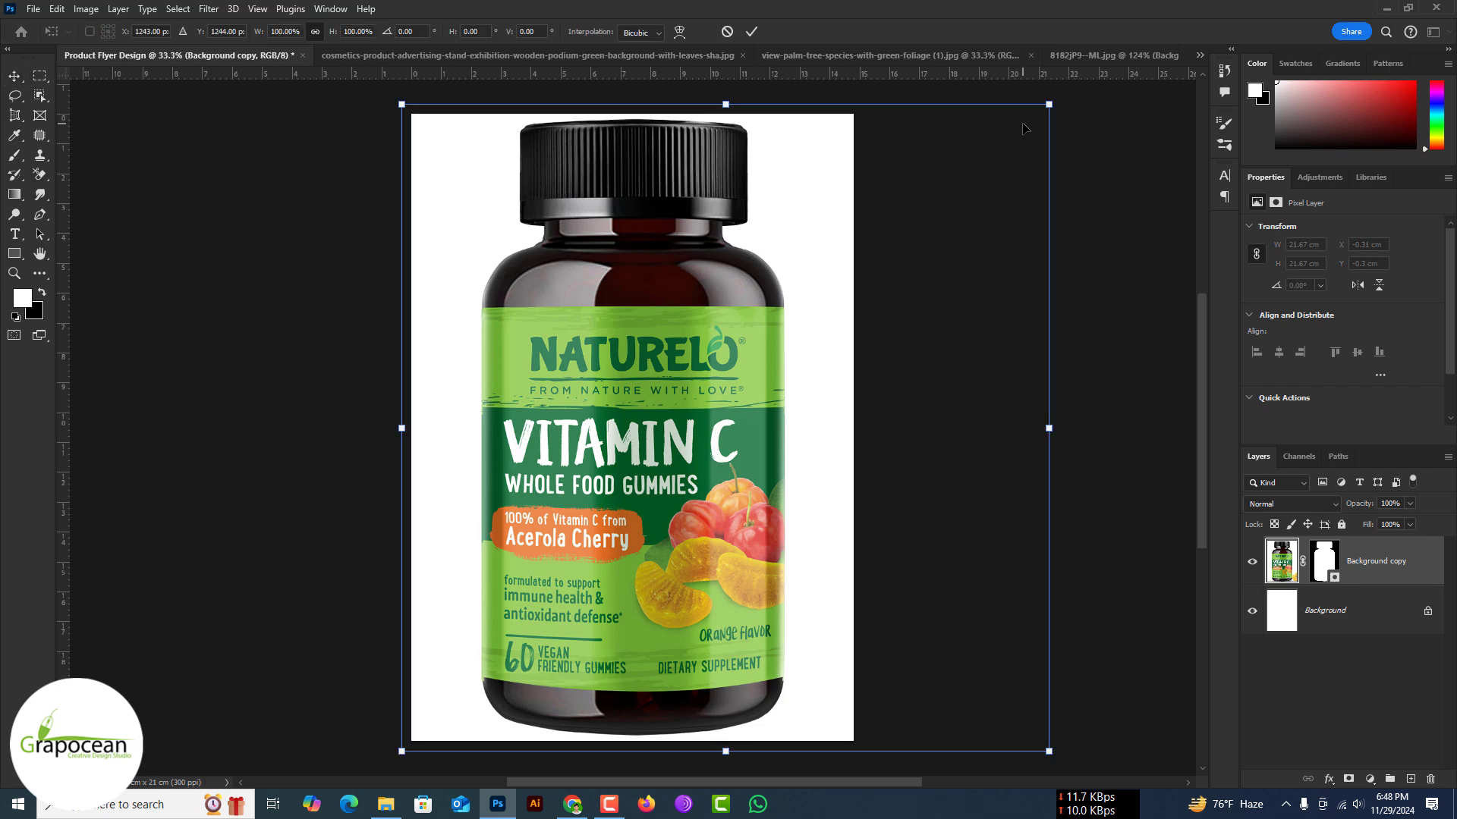
{"action": "left_click_drag", "start_coordinate": [1048, 755], "coordinate": [887, 592], "text": "alt"}
{"action": "mouse_move", "coordinate": [663, 519]}
{"action": "left_mouse_down"}
{"action": "mouse_move", "coordinate": [597, 531]}
{"action": "mouse_move", "coordinate": [568, 575]}
{"action": "left_mouse_up"}
{"action": "key", "text": "Return"}
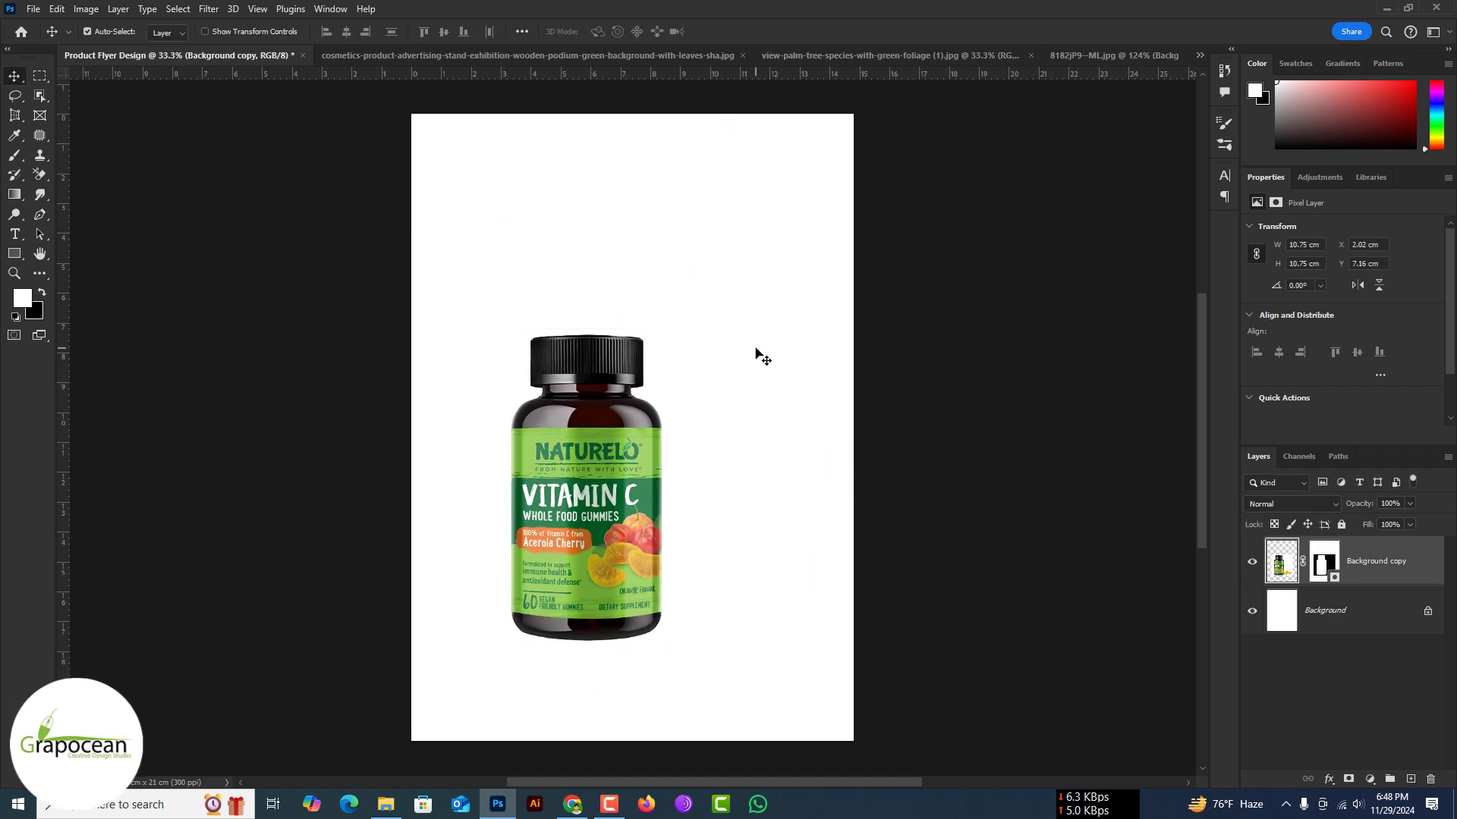
{"action": "left_click", "coordinate": [34, 8]}
{"action": "left_click", "coordinate": [45, 46]}
Step: Open the wooden podium image and bring it into the flyer beneath the bottle layer
{"action": "left_click", "coordinate": [243, 193]}
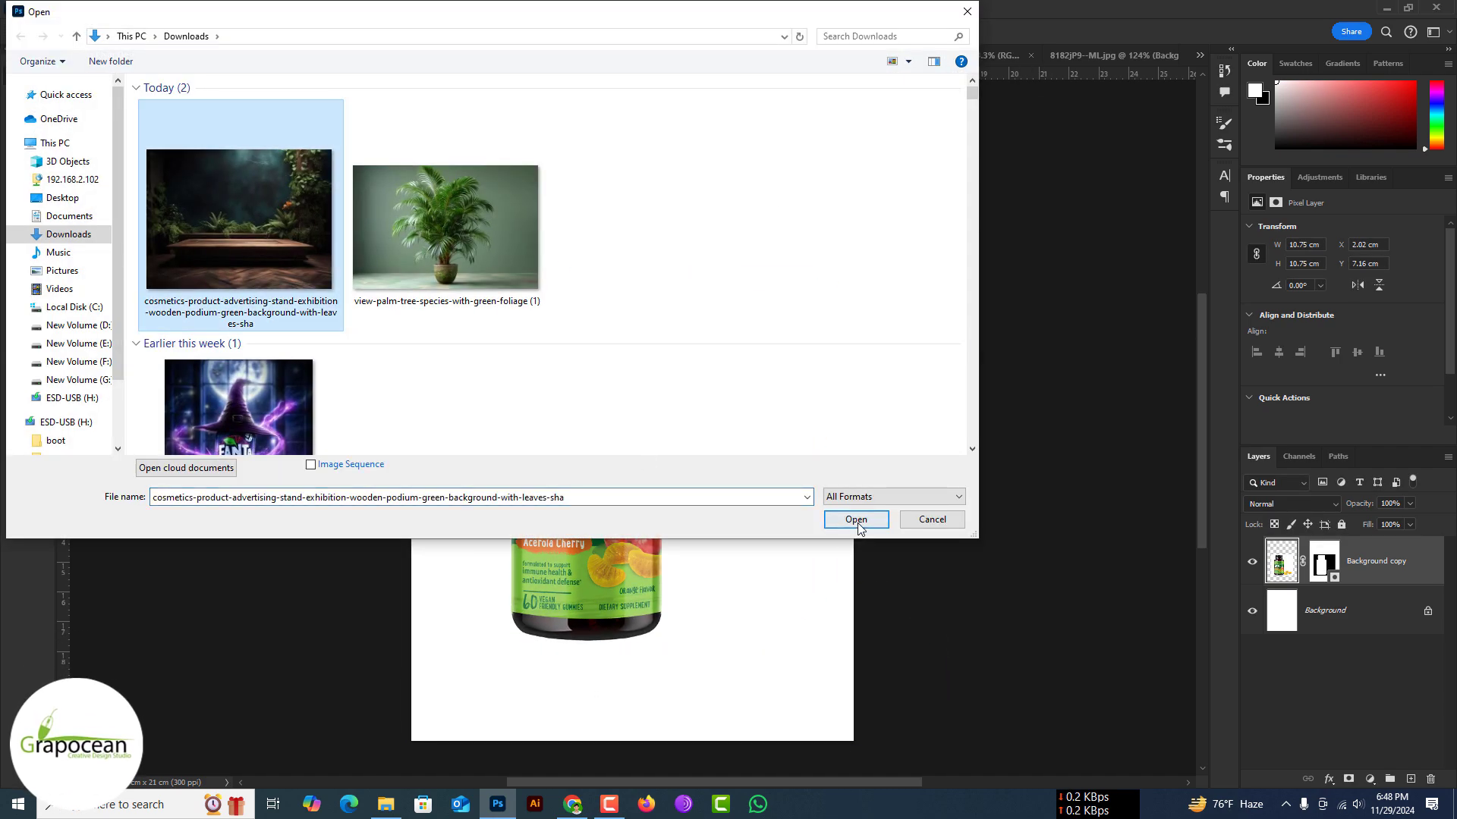
{"action": "left_click", "coordinate": [856, 519]}
{"action": "left_click_drag", "start_coordinate": [948, 486], "coordinate": [705, 431]}
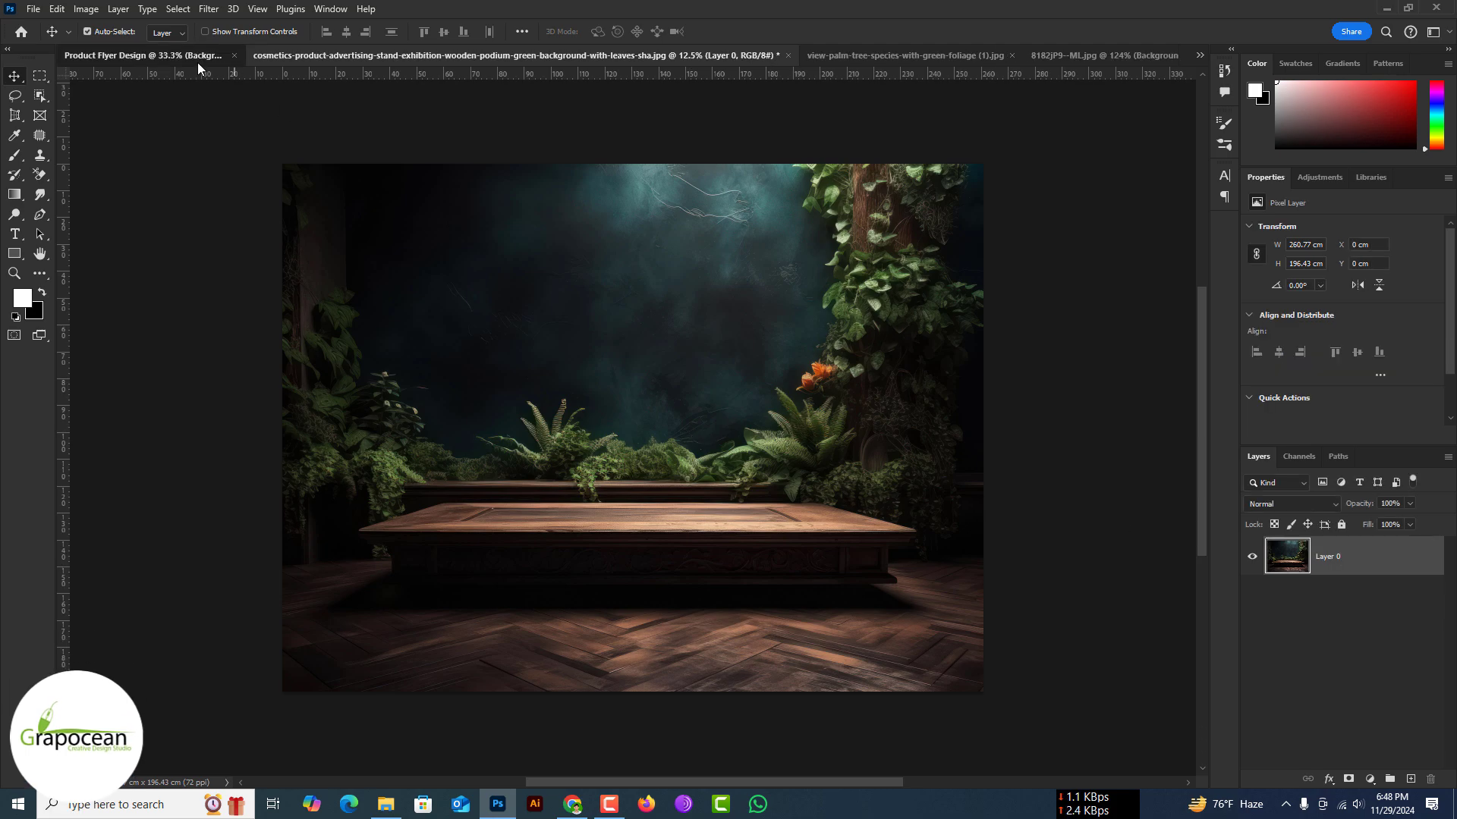
{"action": "left_click_drag", "start_coordinate": [1414, 583], "coordinate": [1351, 636]}
Step: Scale and position the podium backdrop to span the page width across the lower flyer
{"action": "key", "text": "ctrl+t"}
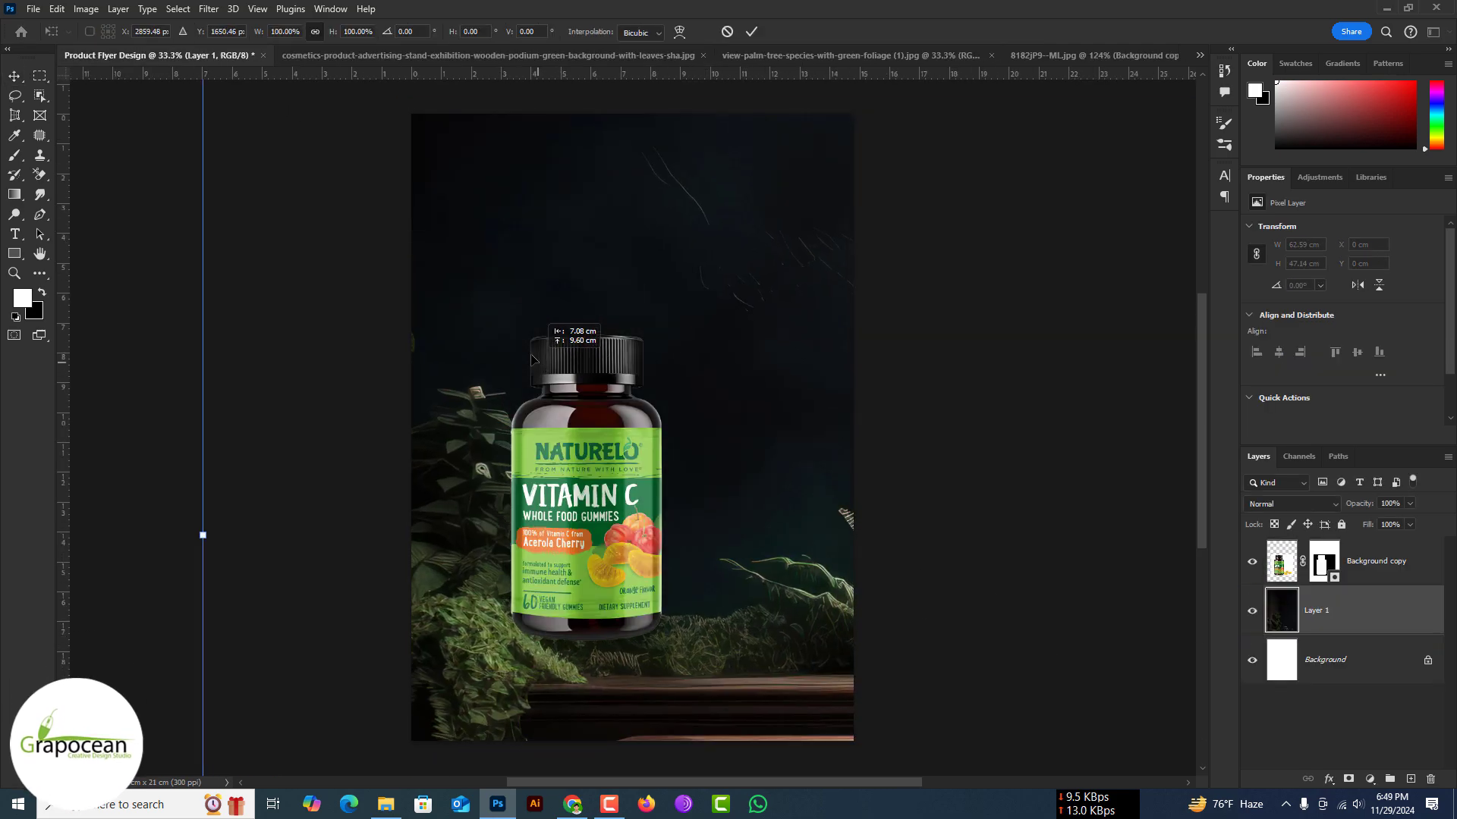
{"action": "key", "text": "ctrl+0"}
{"action": "left_click_drag", "start_coordinate": [457, 270], "coordinate": [588, 369]}
{"action": "key", "text": "ctrl+0"}
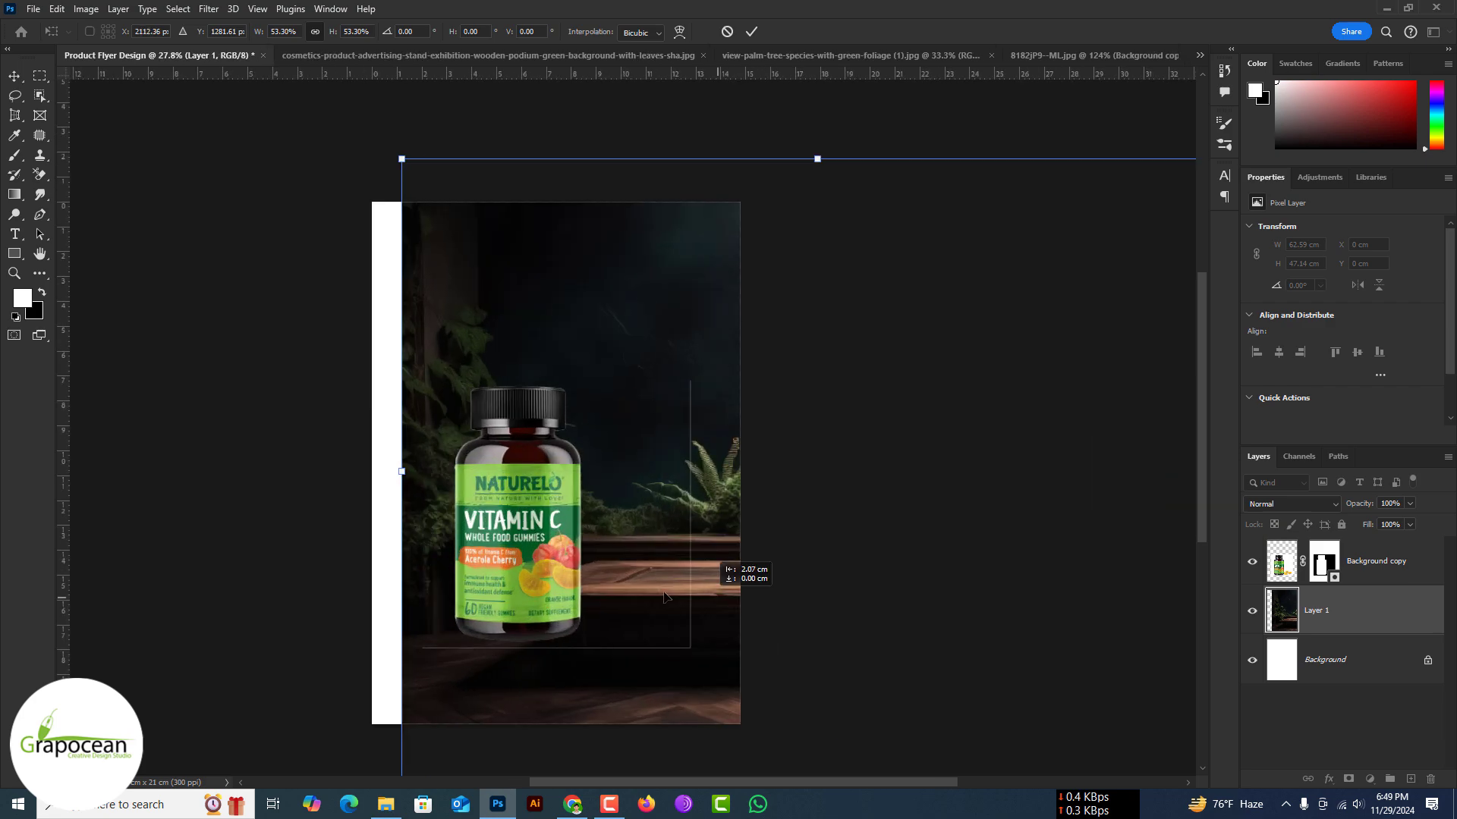
{"action": "left_click_drag", "start_coordinate": [1025, 503], "coordinate": [810, 503]}
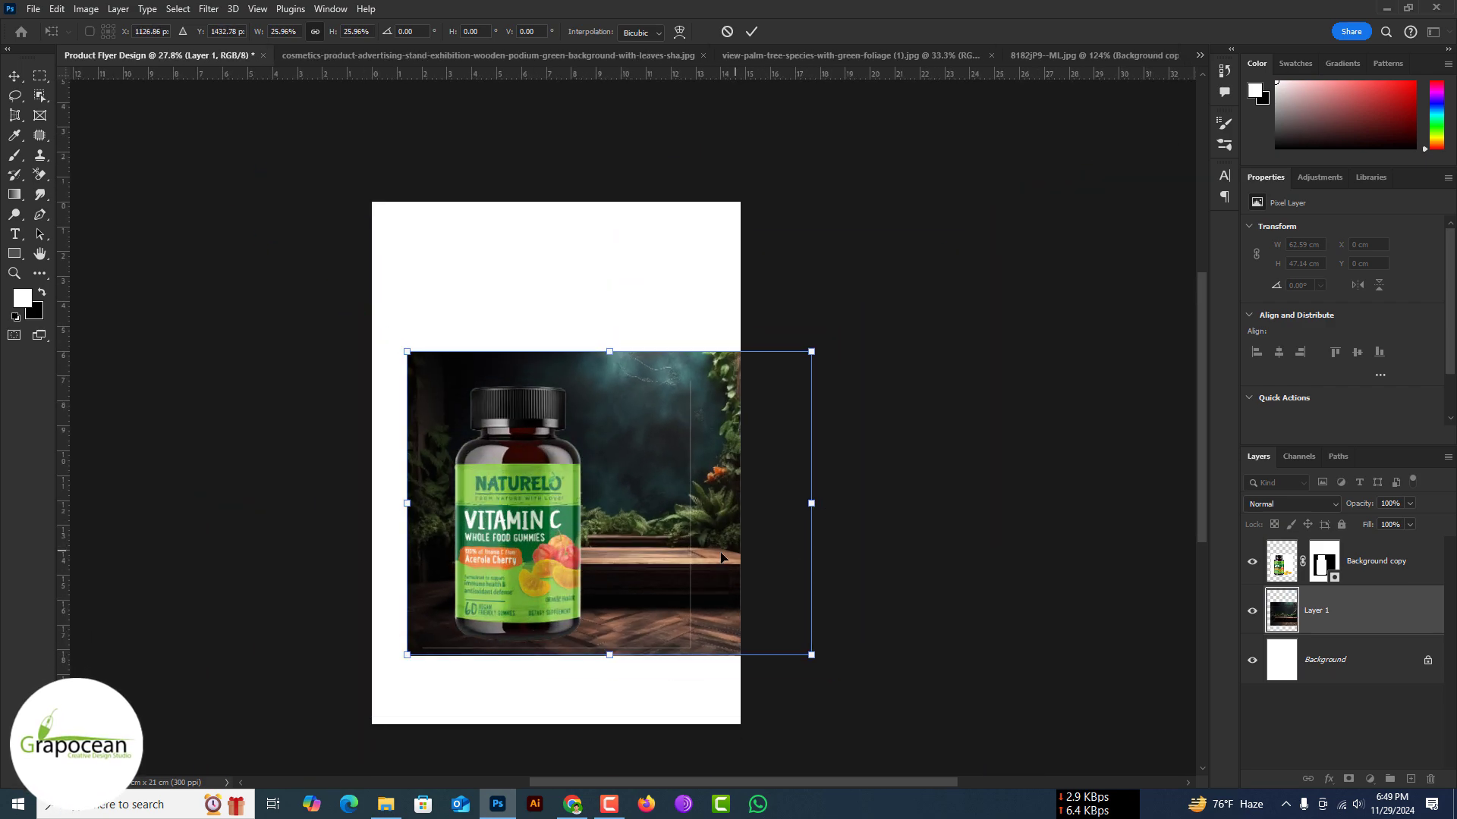
{"action": "left_click_drag", "start_coordinate": [725, 562], "coordinate": [672, 630]}
{"action": "left_click_drag", "start_coordinate": [563, 423], "coordinate": [573, 403]}
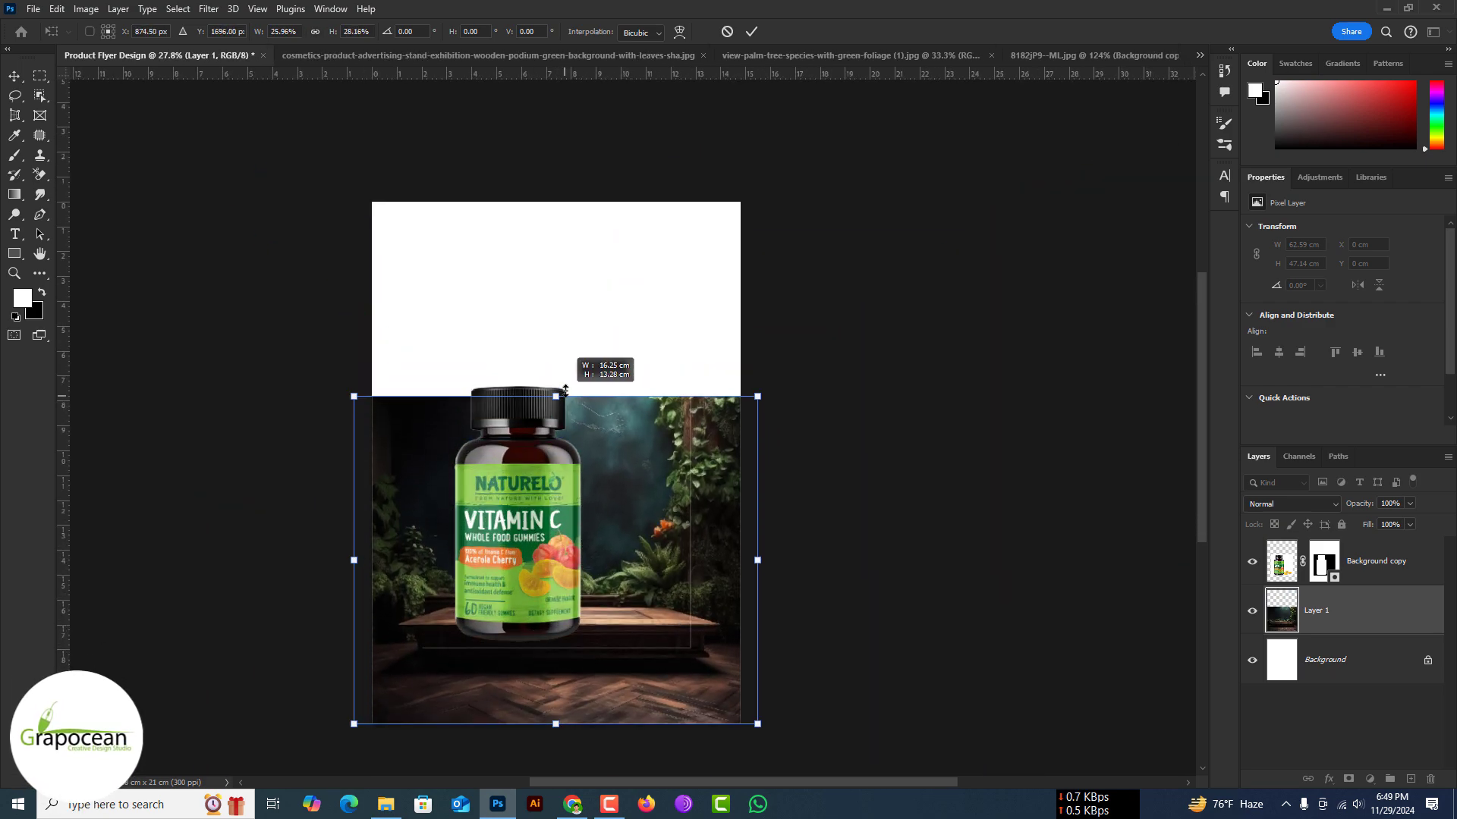
{"action": "left_click_drag", "start_coordinate": [759, 394], "coordinate": [814, 354]}
{"action": "scroll", "coordinate": [813, 353], "scroll_direction": "down", "scroll_amount": 3}
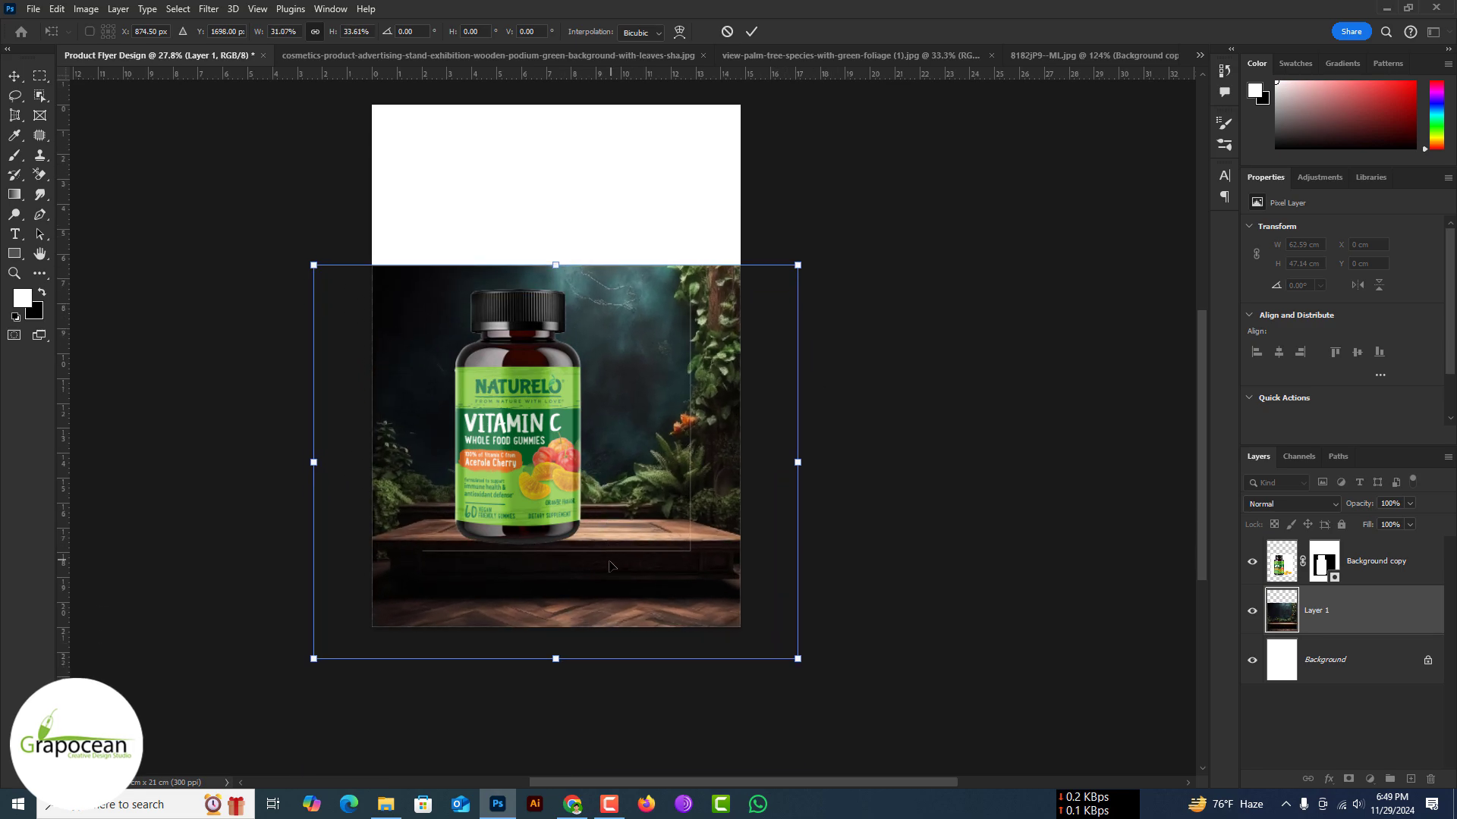
{"action": "mouse_move", "coordinate": [822, 595]}
{"action": "left_mouse_down"}
{"action": "mouse_move", "coordinate": [766, 474]}
{"action": "mouse_move", "coordinate": [739, 474]}
{"action": "mouse_move", "coordinate": [721, 518]}
{"action": "left_mouse_up"}
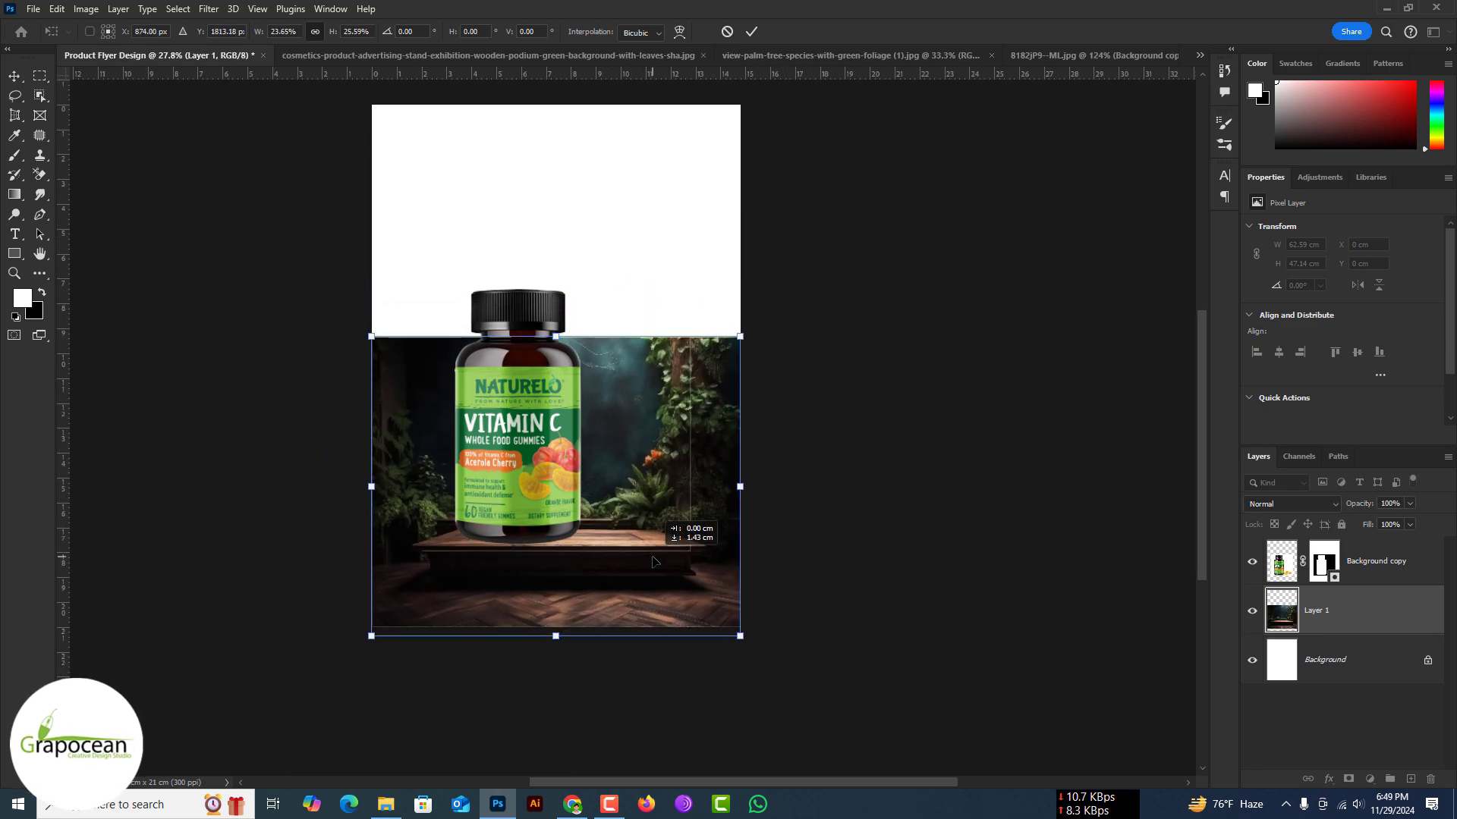
{"action": "left_click", "coordinate": [751, 32]}
{"action": "right_click", "coordinate": [1305, 572]}
Step: Add a mask to the bottle layer, shrink the bottle and set it onto the podium
{"action": "left_click", "coordinate": [1342, 600]}
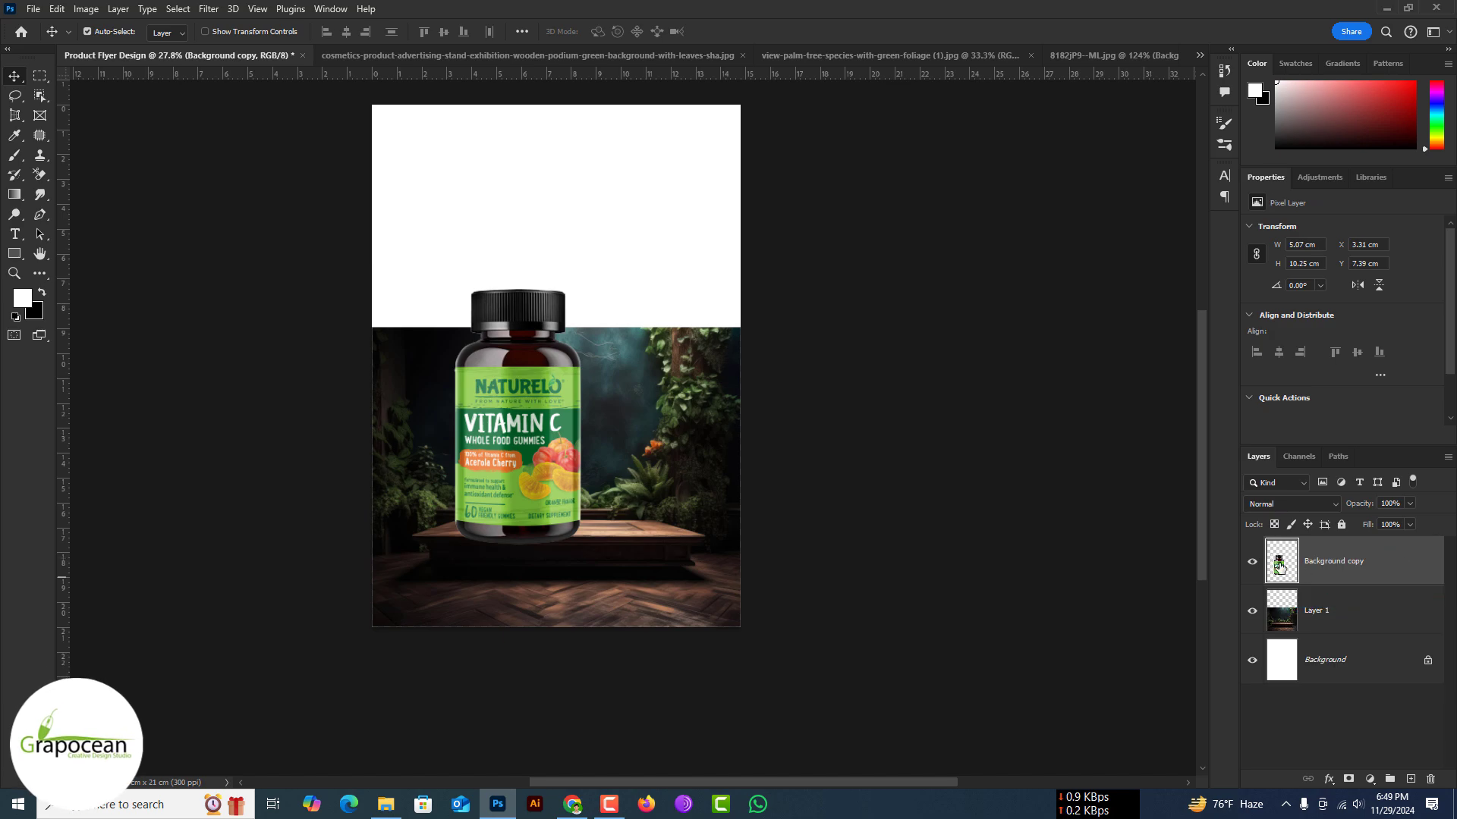
{"action": "left_click", "coordinate": [1348, 782]}
{"action": "left_click_drag", "start_coordinate": [523, 455], "coordinate": [556, 455]}
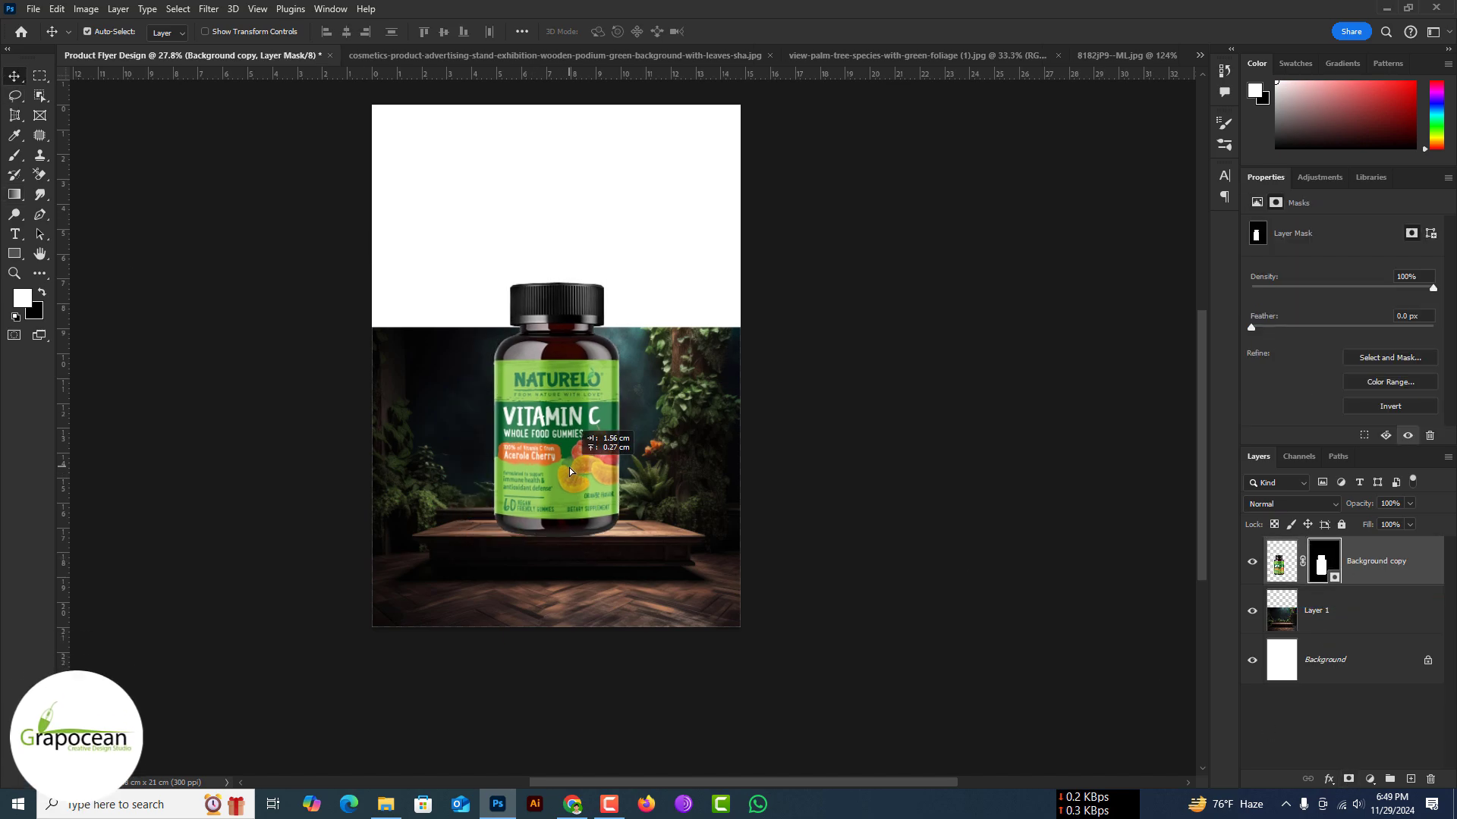
{"action": "key", "text": "ctrl+t"}
{"action": "left_click_drag", "start_coordinate": [613, 543], "coordinate": [597, 507]}
{"action": "scroll", "coordinate": [575, 401], "scroll_direction": "up", "scroll_amount": 5}
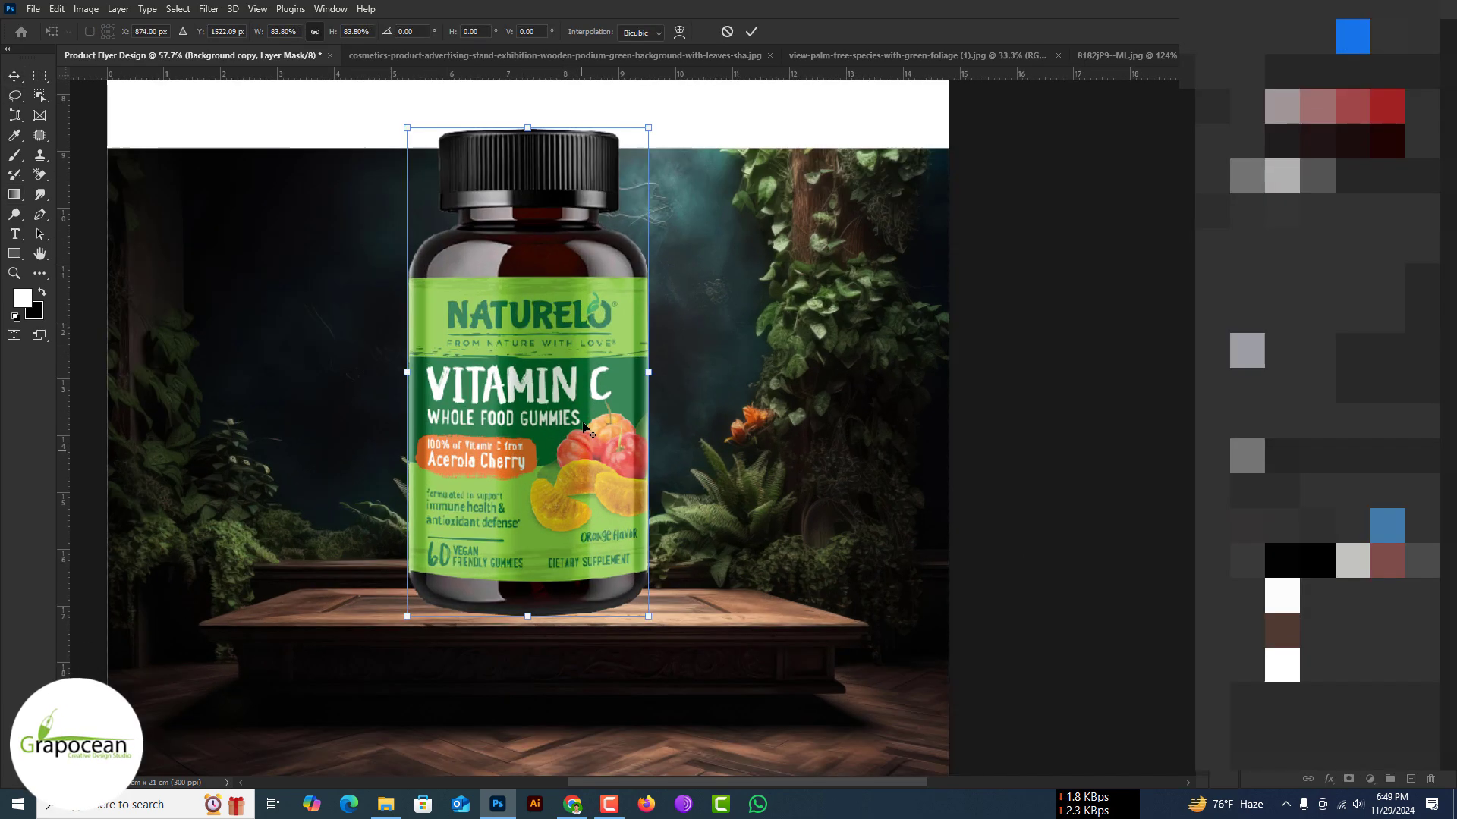
{"action": "left_click_drag", "start_coordinate": [642, 605], "coordinate": [606, 534]}
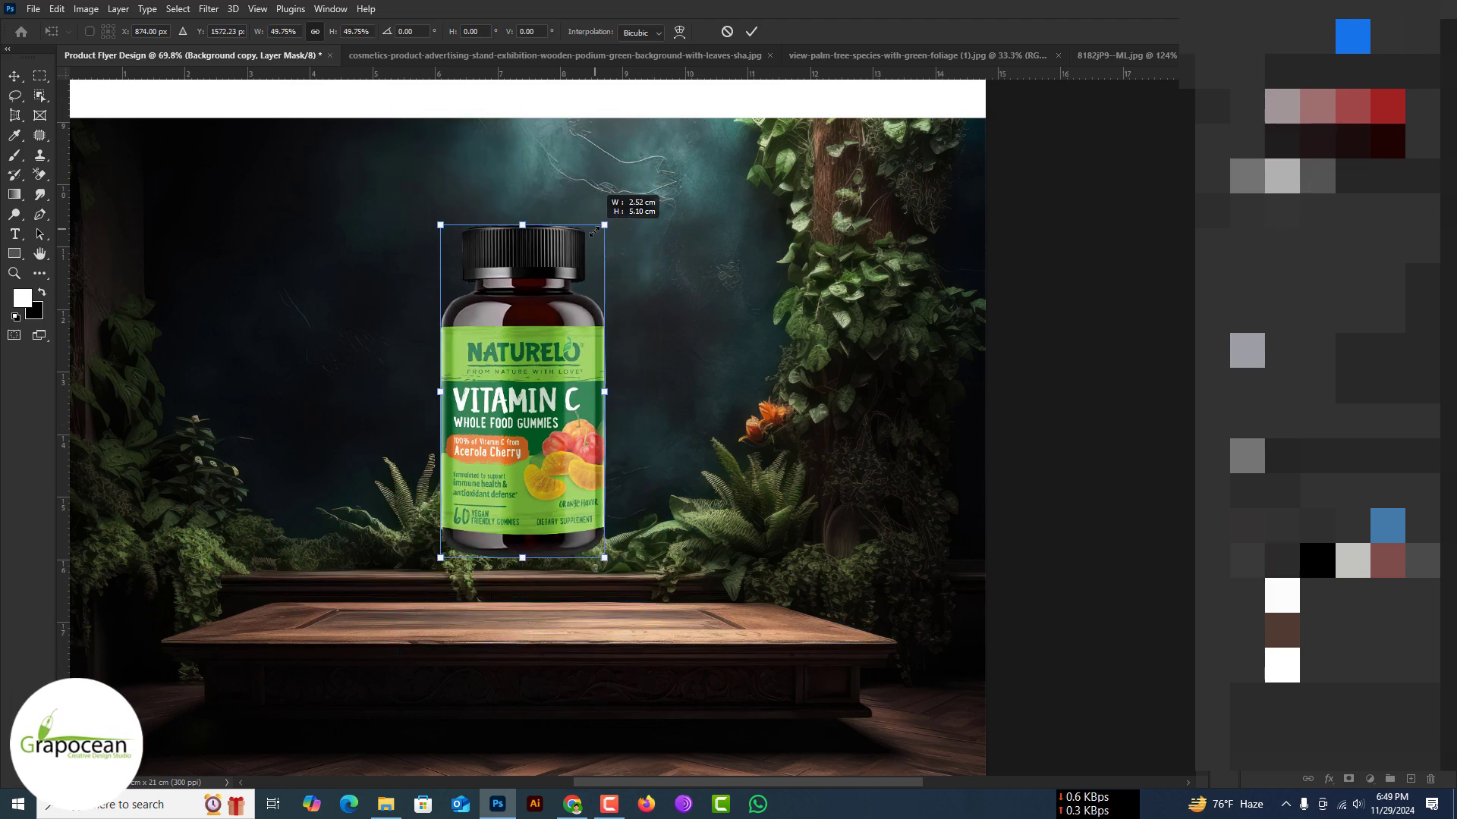
{"action": "left_click_drag", "start_coordinate": [520, 398], "coordinate": [520, 501]}
{"action": "left_click_drag", "start_coordinate": [605, 297], "coordinate": [599, 304]}
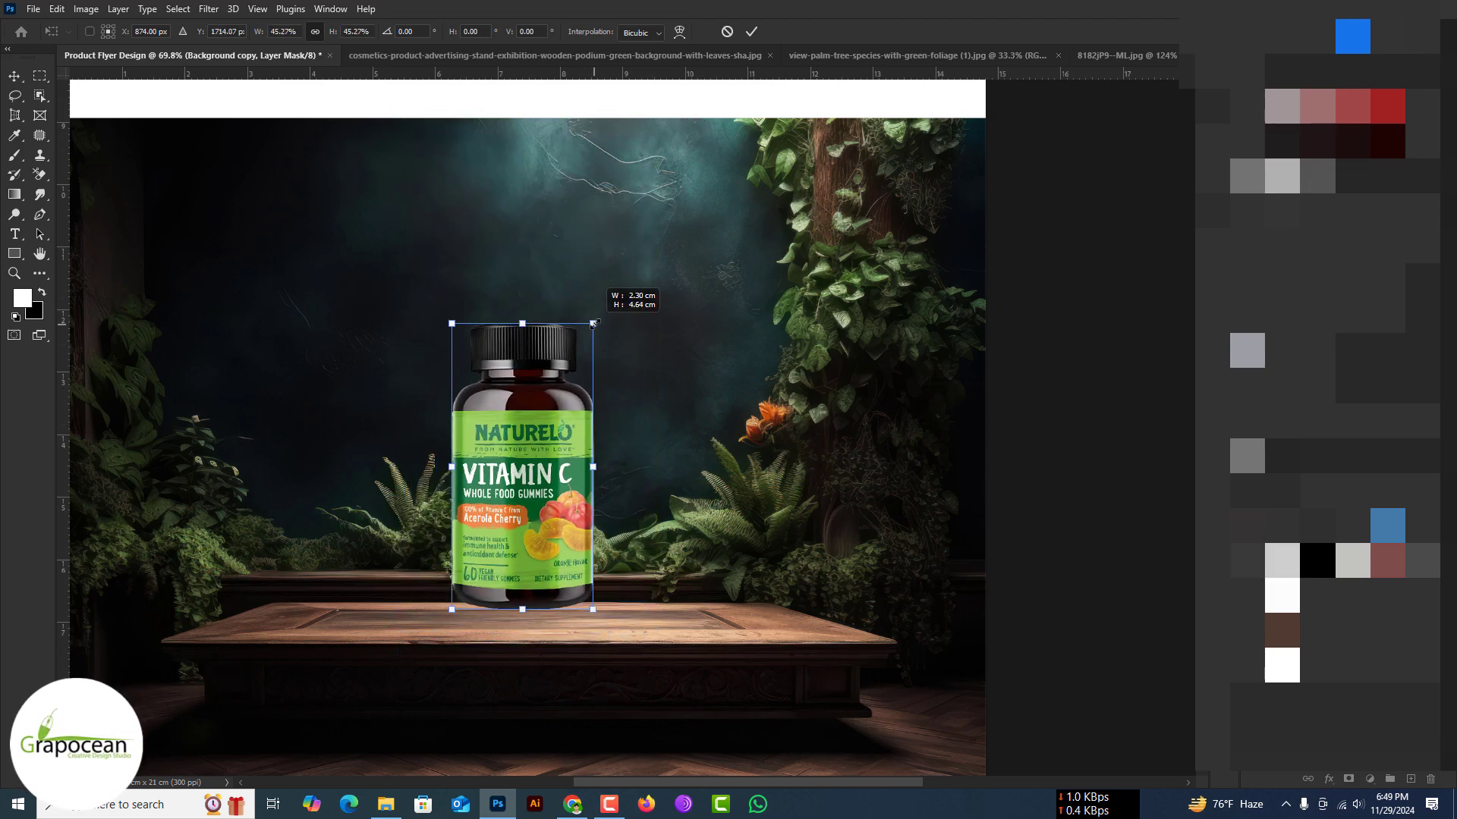
{"action": "mouse_move", "coordinate": [542, 484]}
{"action": "left_mouse_down"}
{"action": "mouse_move", "coordinate": [587, 454]}
{"action": "mouse_move", "coordinate": [562, 455]}
{"action": "left_mouse_up"}
{"action": "key", "text": "Return"}
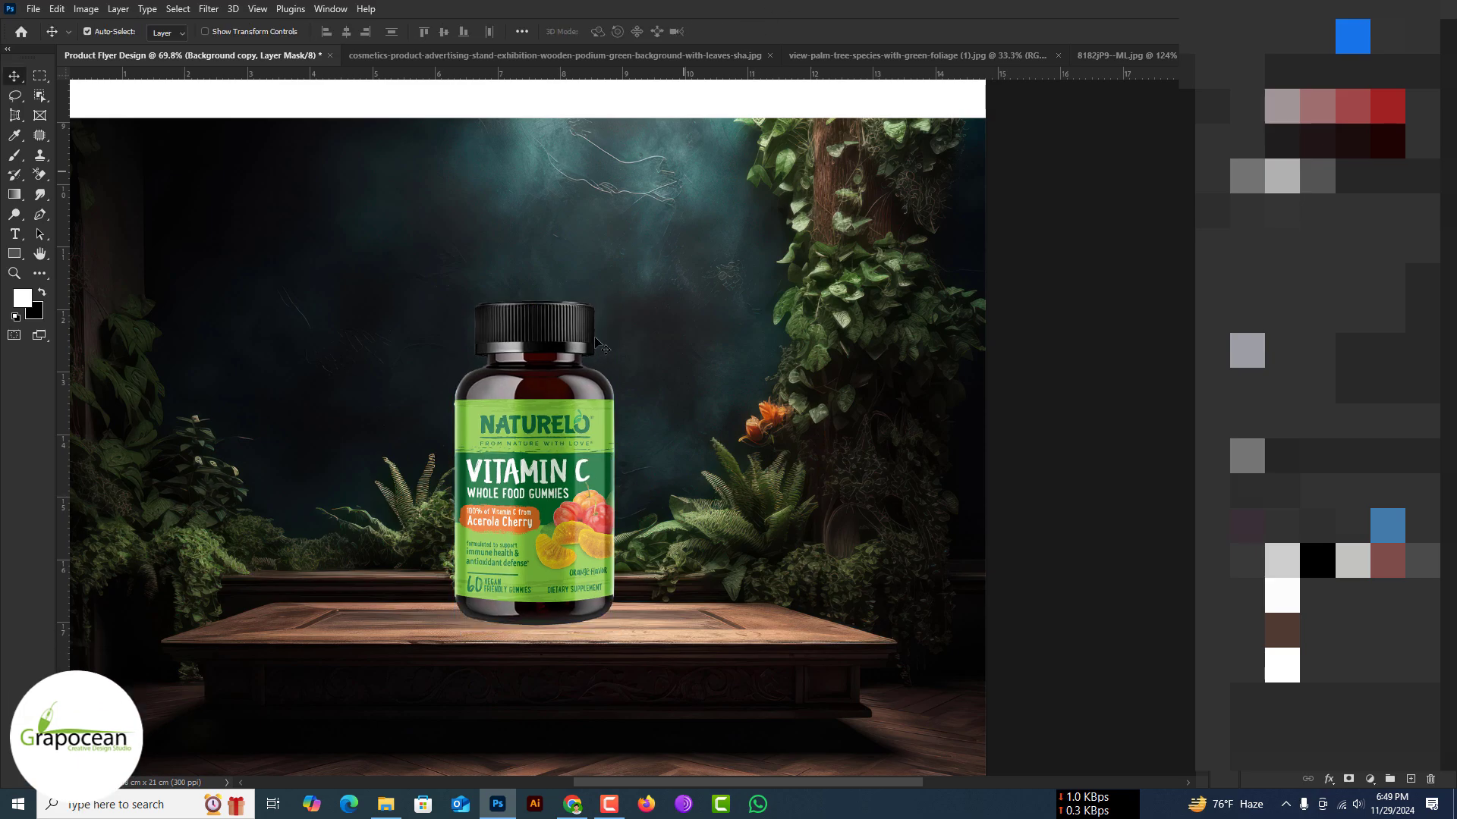
Step: Enlarge the bottle to about 130% and nudge it slightly up on the podium
{"action": "scroll", "coordinate": [561, 470], "scroll_direction": "down", "scroll_amount": 5}
{"action": "scroll", "coordinate": [548, 487], "scroll_direction": "up", "scroll_amount": 4}
{"action": "key", "text": "ctrl+t"}
{"action": "left_click_drag", "start_coordinate": [609, 351], "coordinate": [637, 335]}
{"action": "left_click_drag", "start_coordinate": [552, 455], "coordinate": [552, 424]}
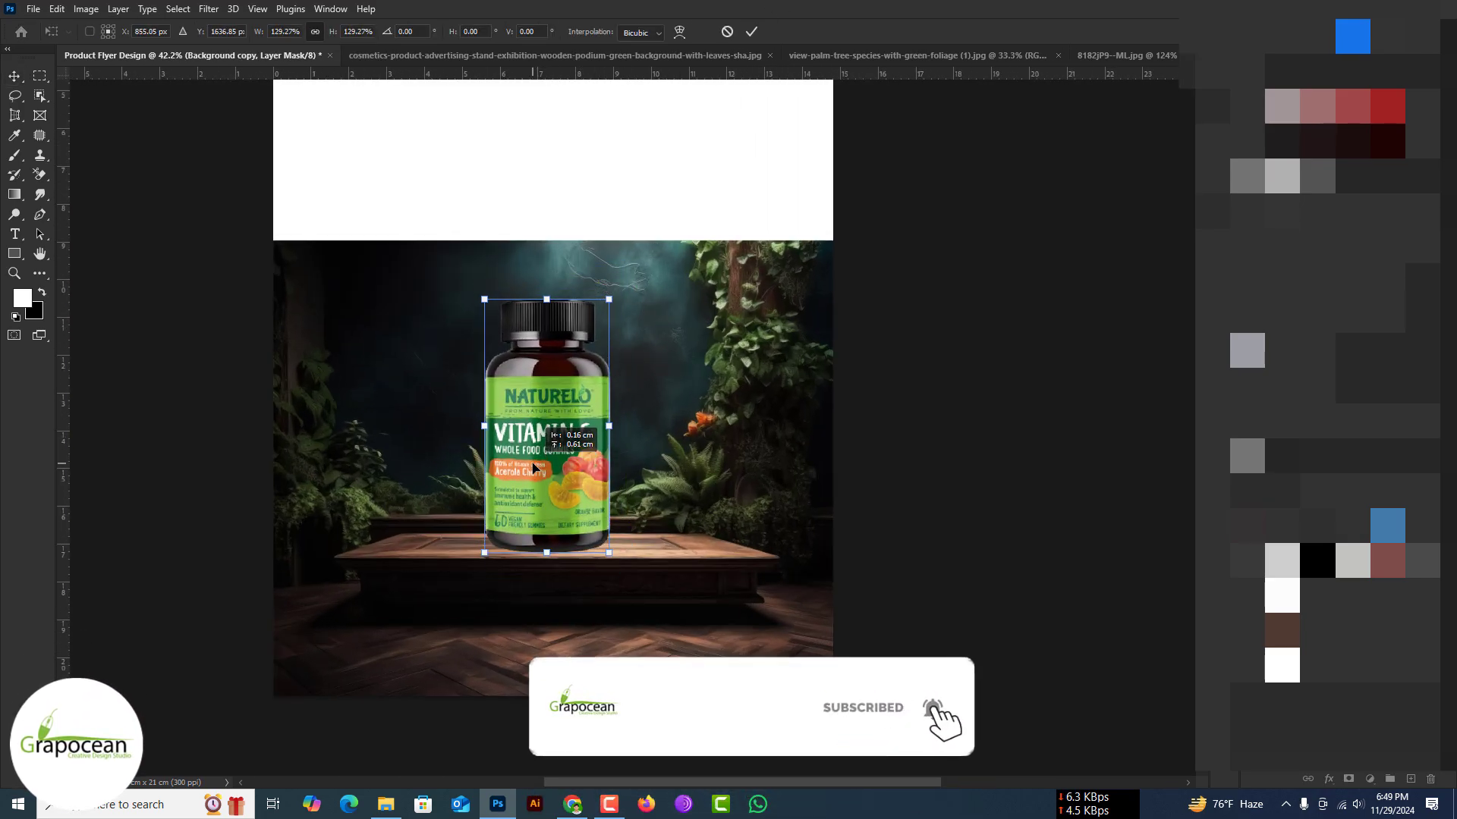
{"action": "left_click_drag", "start_coordinate": [616, 294], "coordinate": [627, 287]}
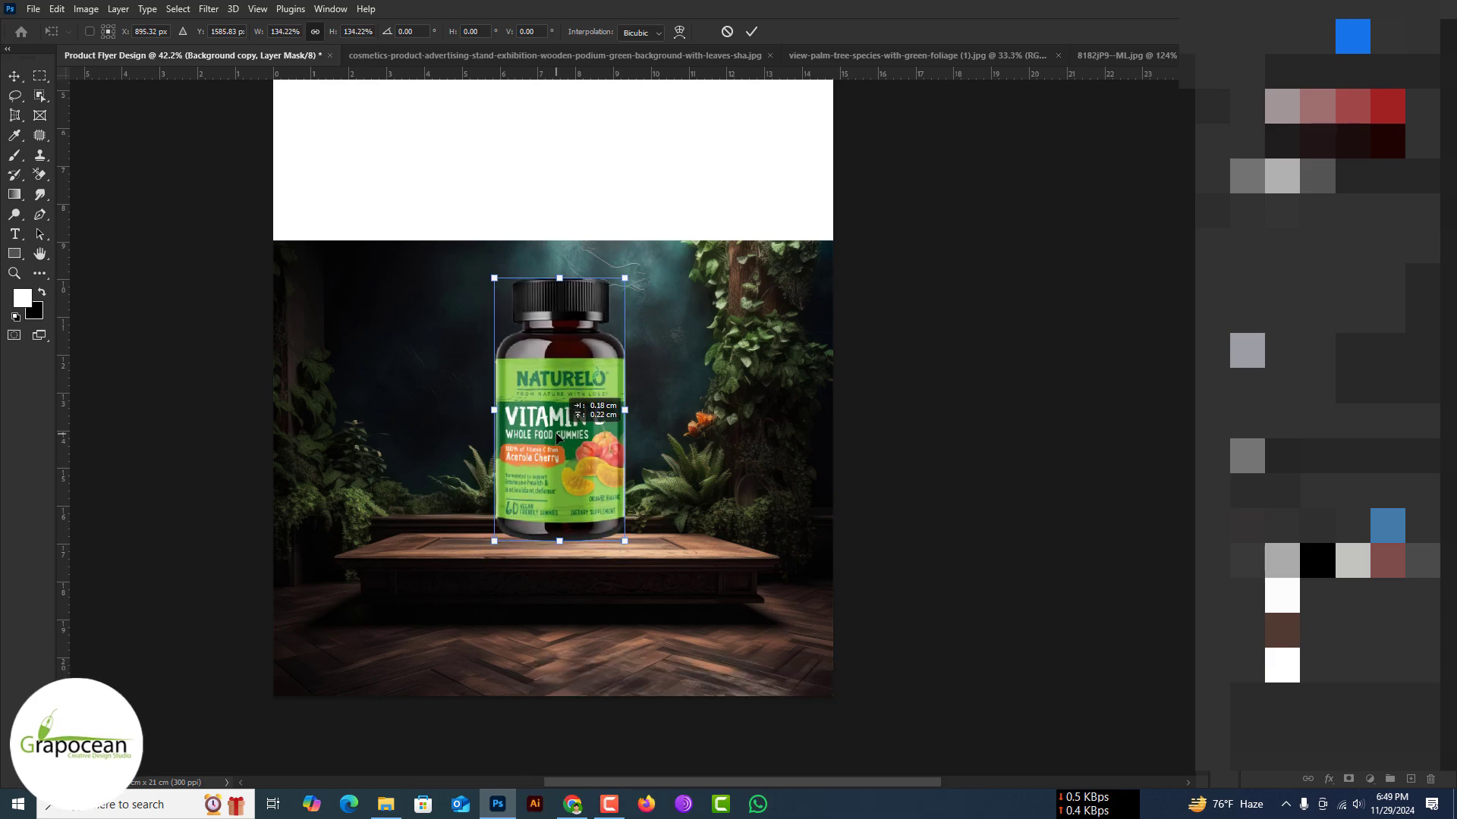
{"action": "left_click", "coordinate": [752, 31]}
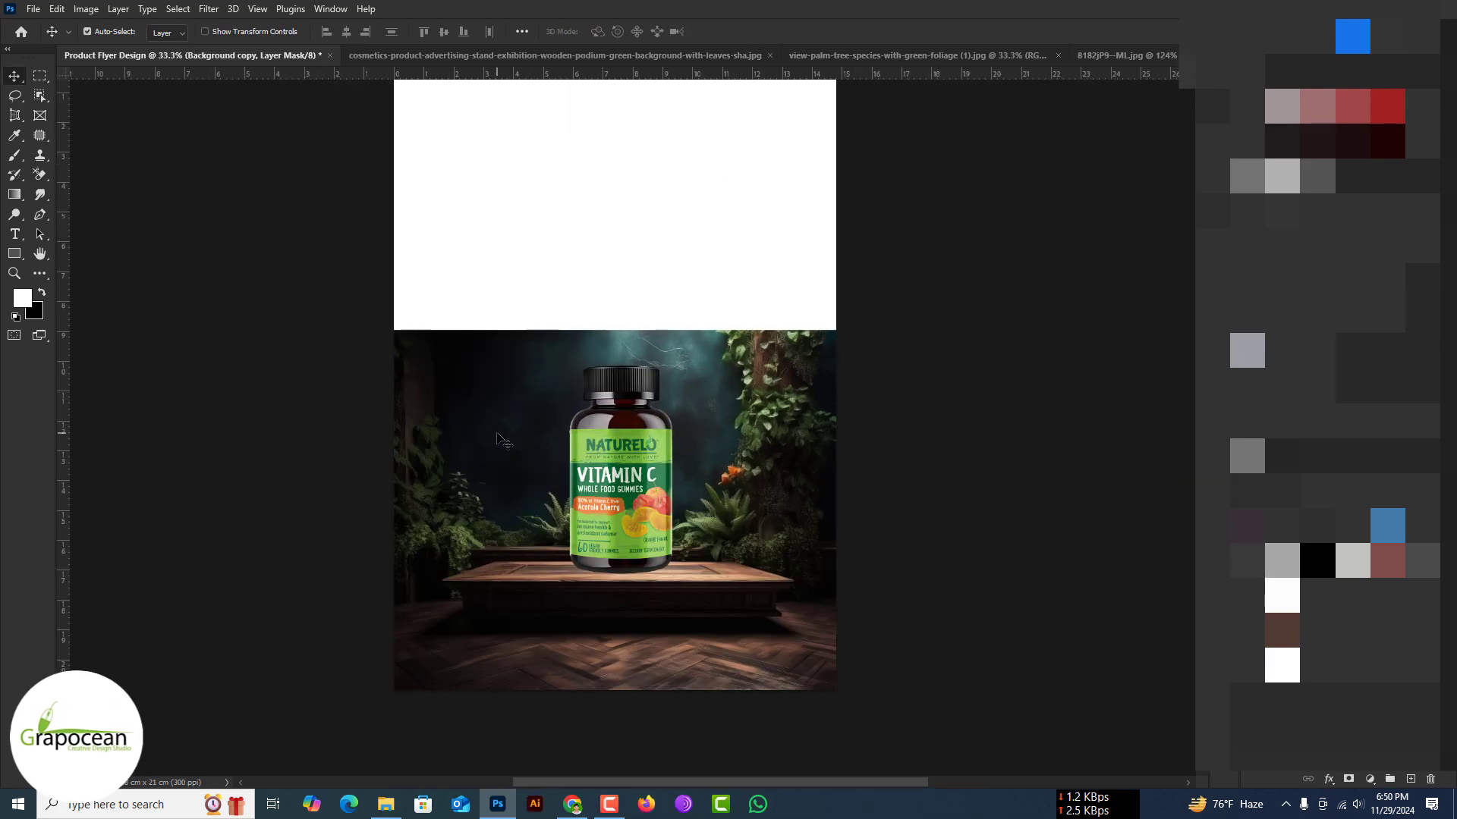
Step: Try Select and Mask on the backdrop, hit a no-selection error, and exit without applying
{"action": "left_click", "coordinate": [177, 8]}
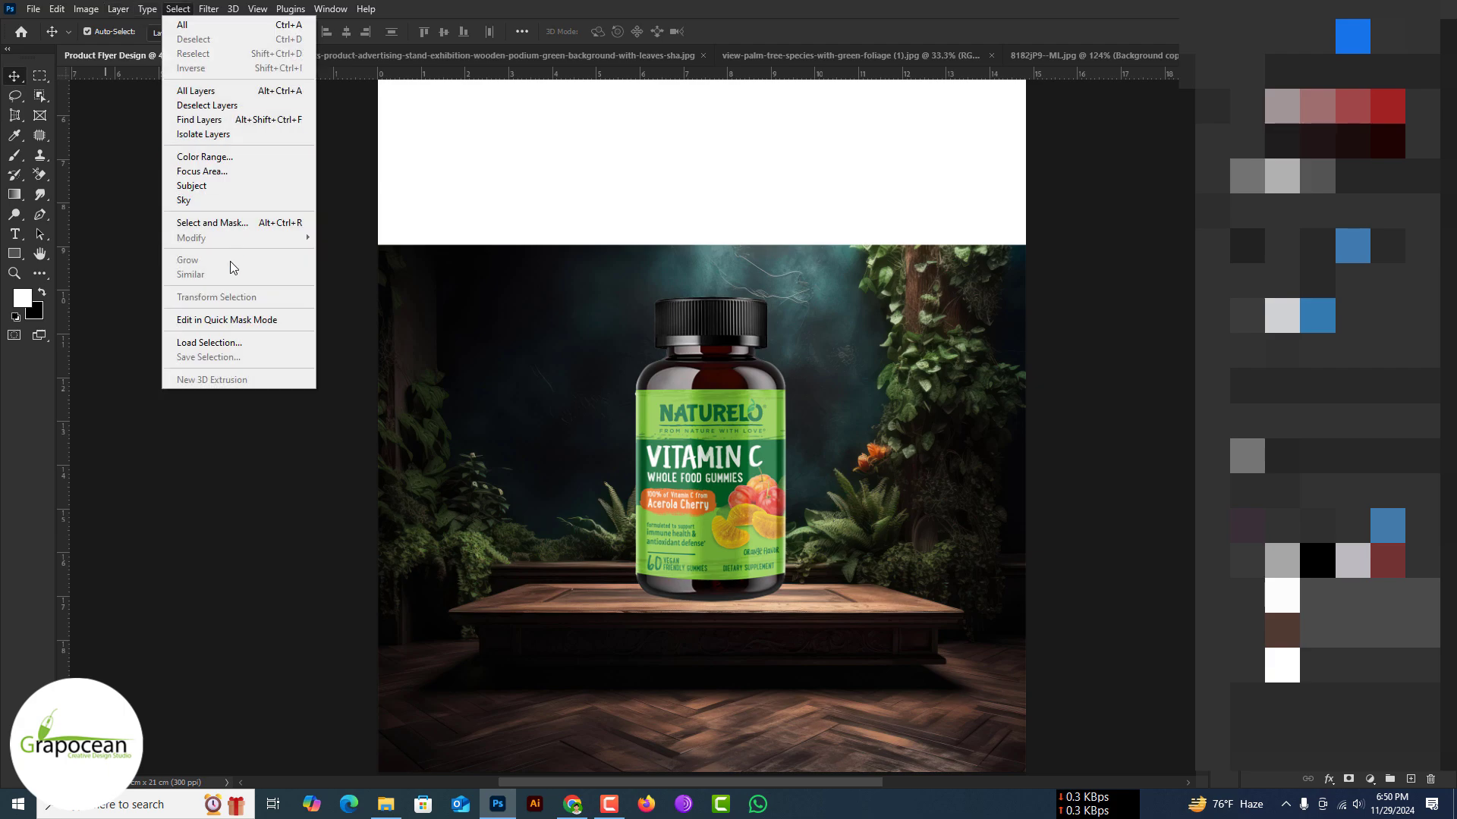
{"action": "left_click", "coordinate": [190, 223]}
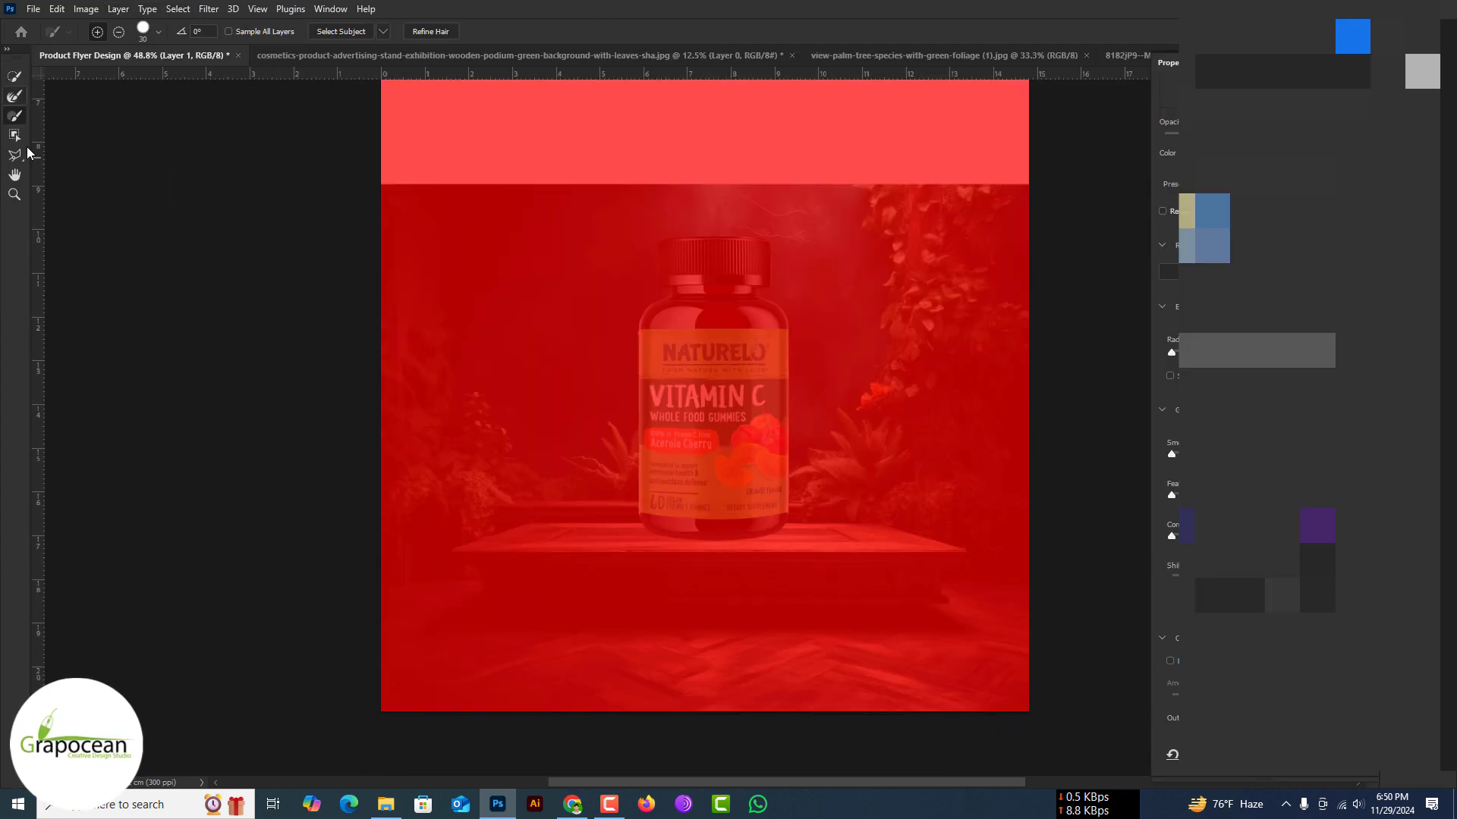
{"action": "left_click", "coordinate": [21, 102]}
{"action": "left_click", "coordinate": [449, 509]}
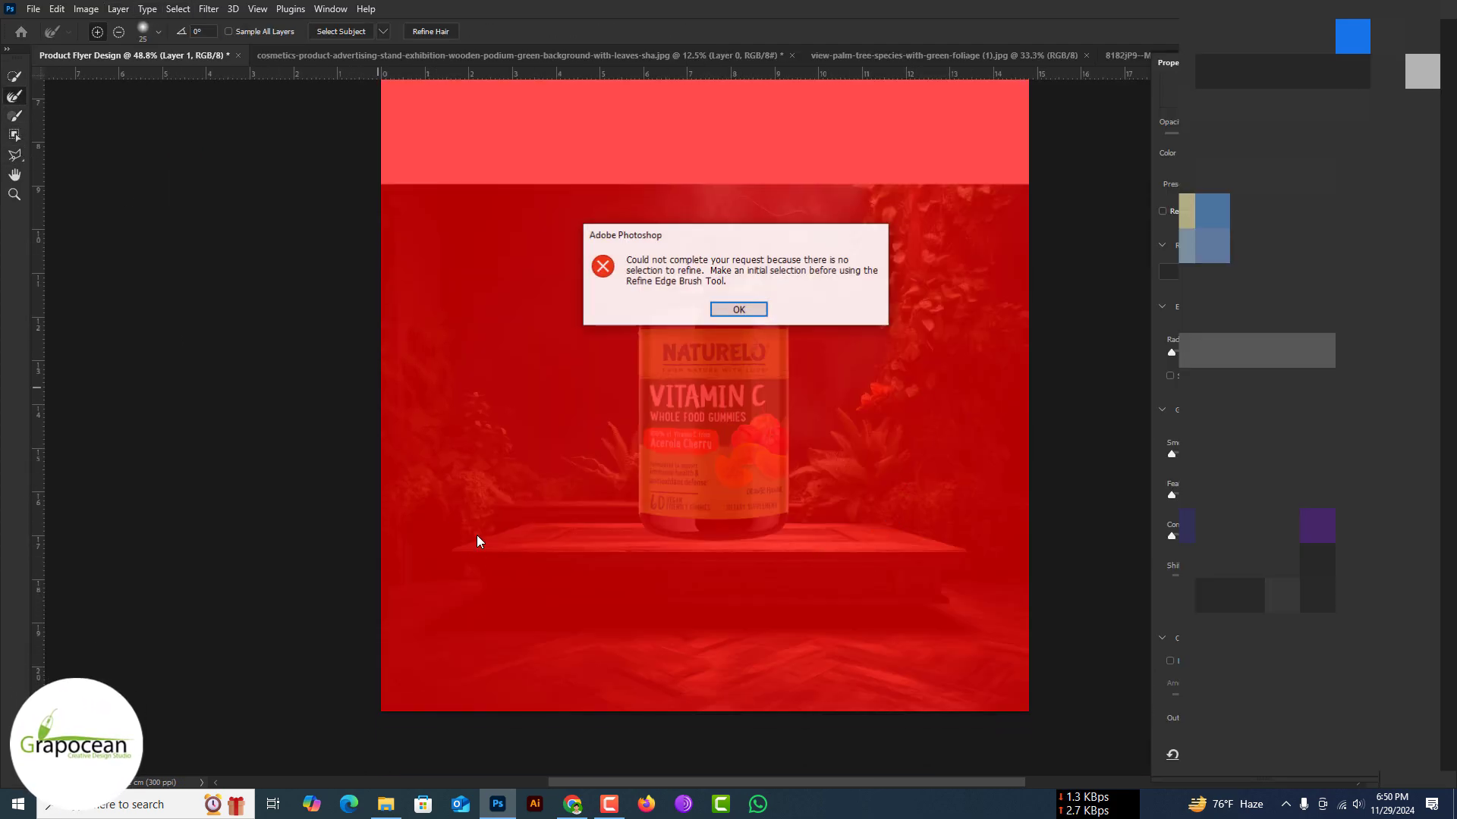
{"action": "key", "text": "Return"}
{"action": "left_click", "coordinate": [16, 117]}
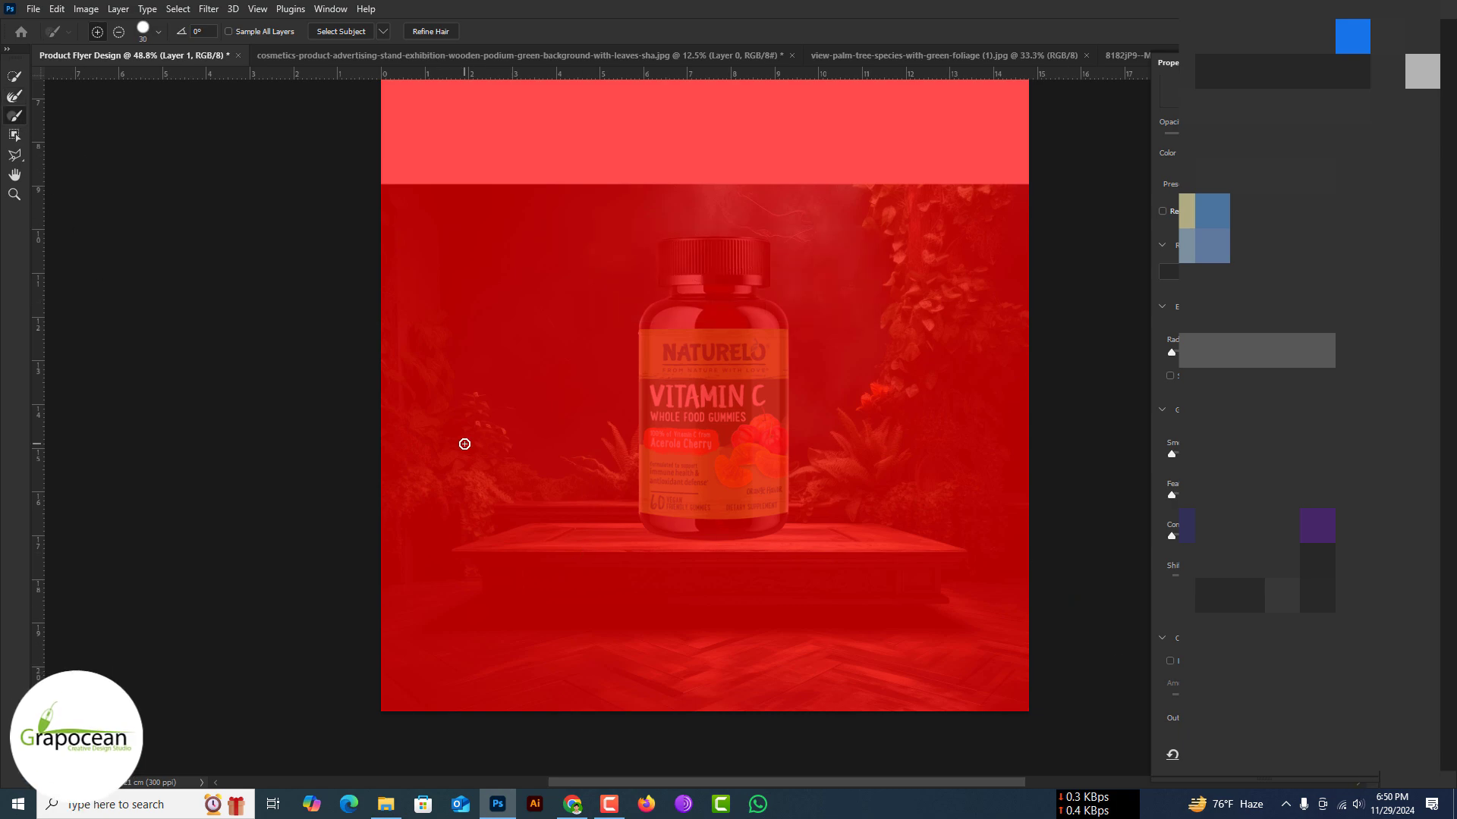
{"action": "key", "text": "Escape"}
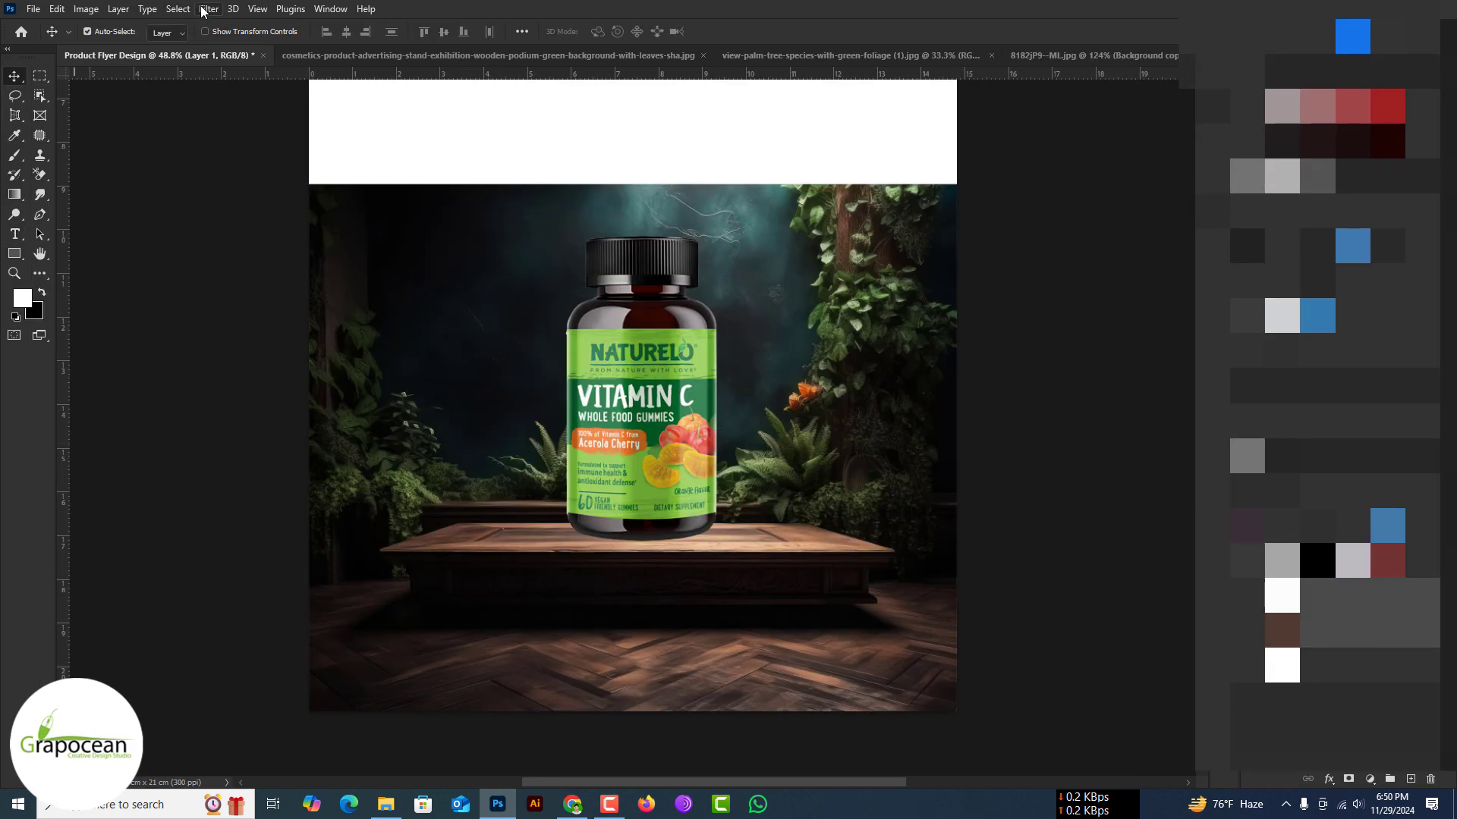
Step: Quick-select the plants, podium and floor in Select and Mask and refine the foliage edges
{"action": "left_click", "coordinate": [178, 8]}
{"action": "left_click", "coordinate": [194, 227]}
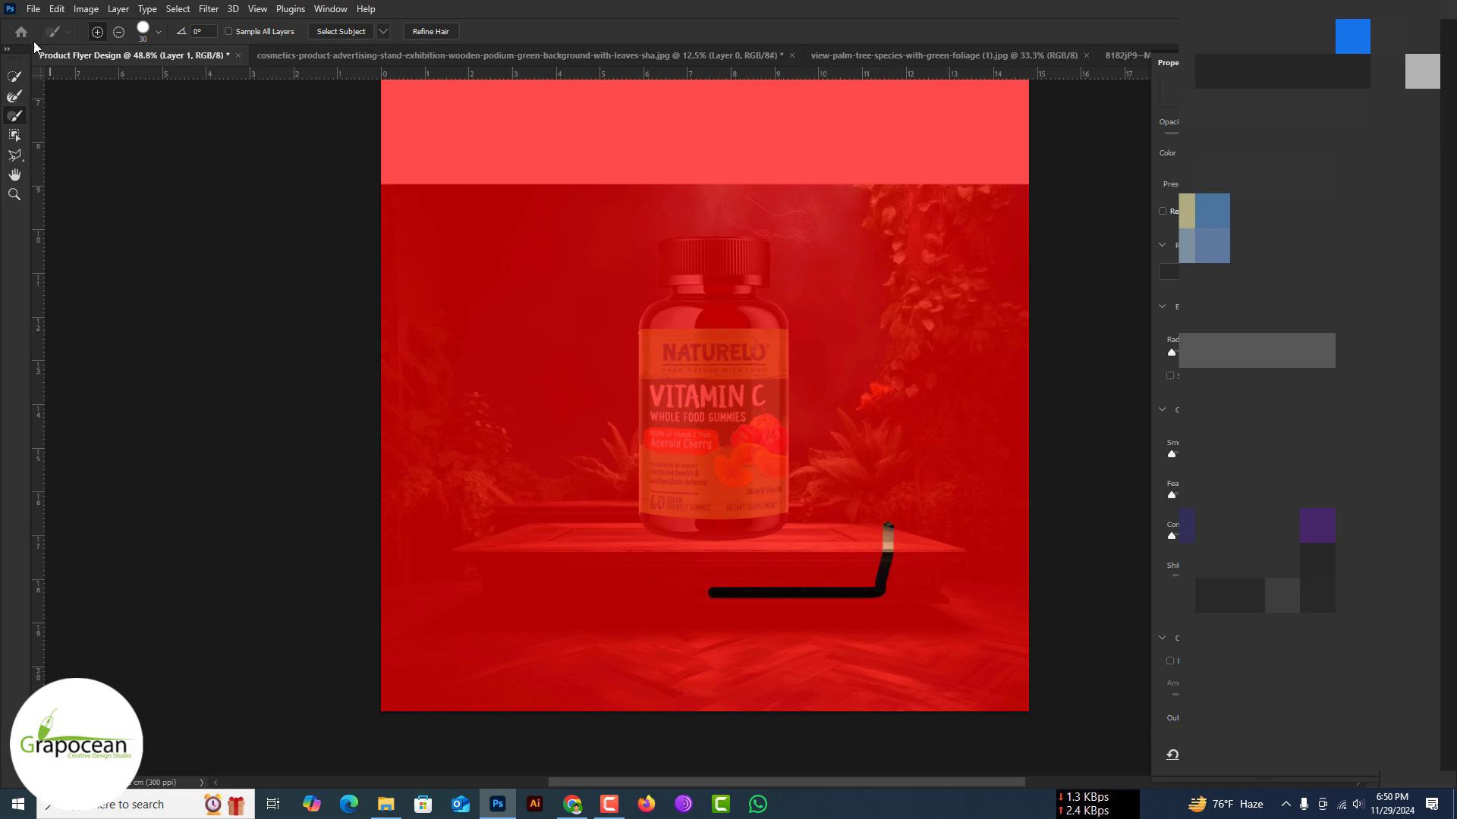
{"action": "left_click", "coordinate": [16, 97]}
{"action": "left_click", "coordinate": [511, 543]}
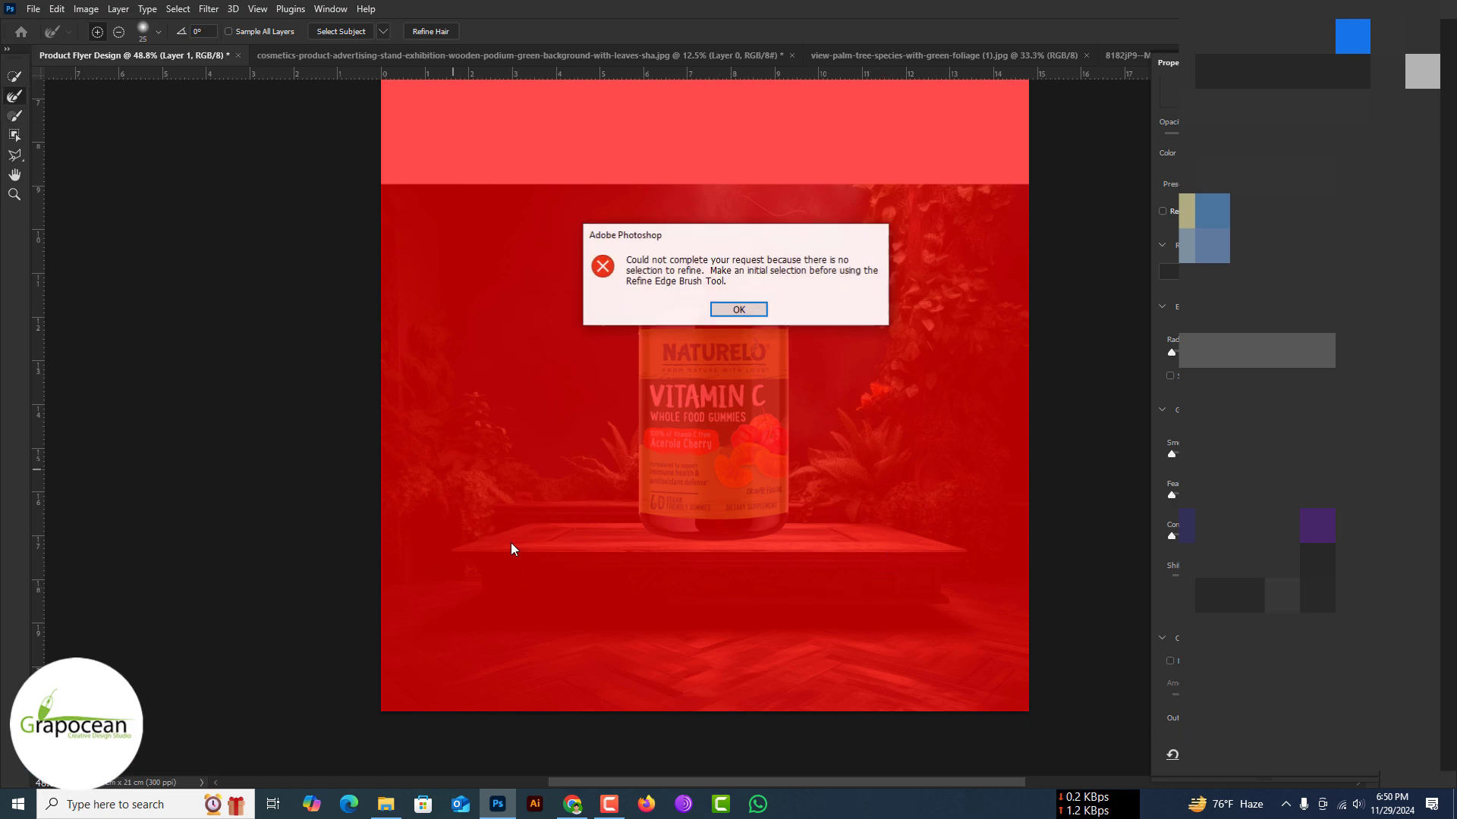
{"action": "left_click", "coordinate": [738, 310]}
{"action": "left_click", "coordinate": [15, 75]}
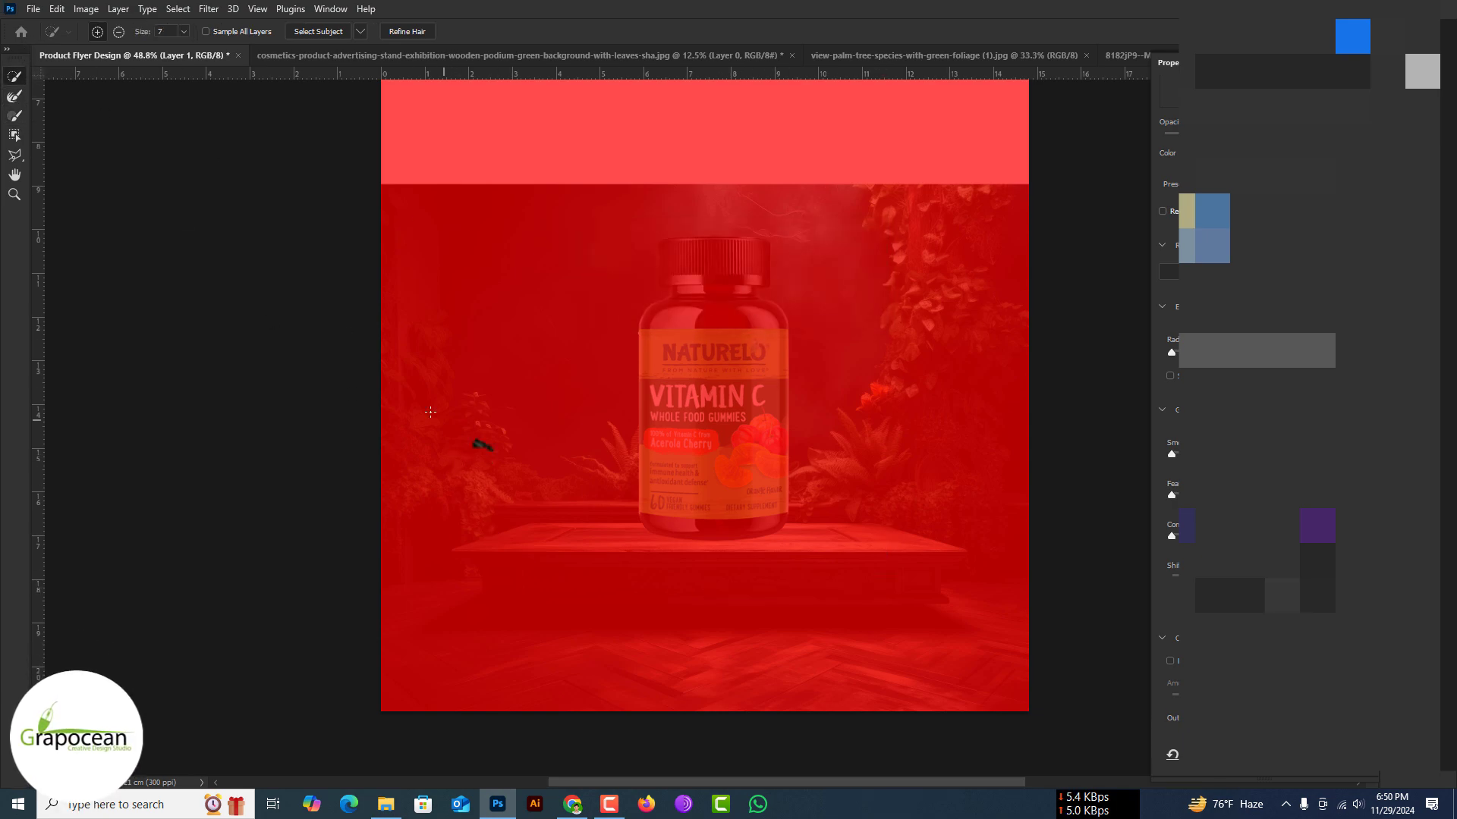
{"action": "mouse_move", "coordinate": [481, 439]}
{"action": "left_mouse_down"}
{"action": "mouse_move", "coordinate": [750, 542]}
{"action": "mouse_move", "coordinate": [500, 318]}
{"action": "left_mouse_up"}
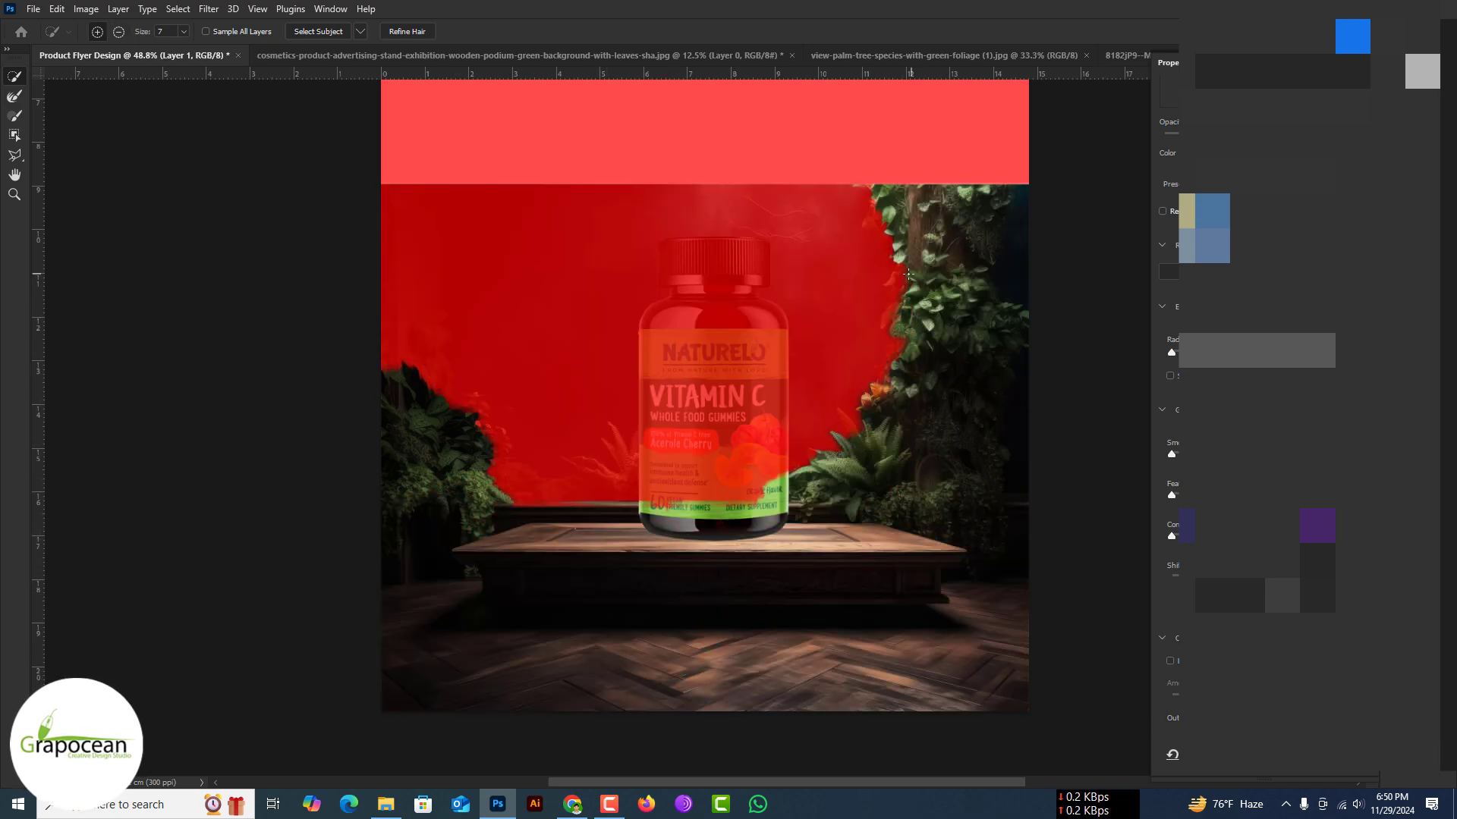
{"action": "left_click", "coordinate": [14, 95]}
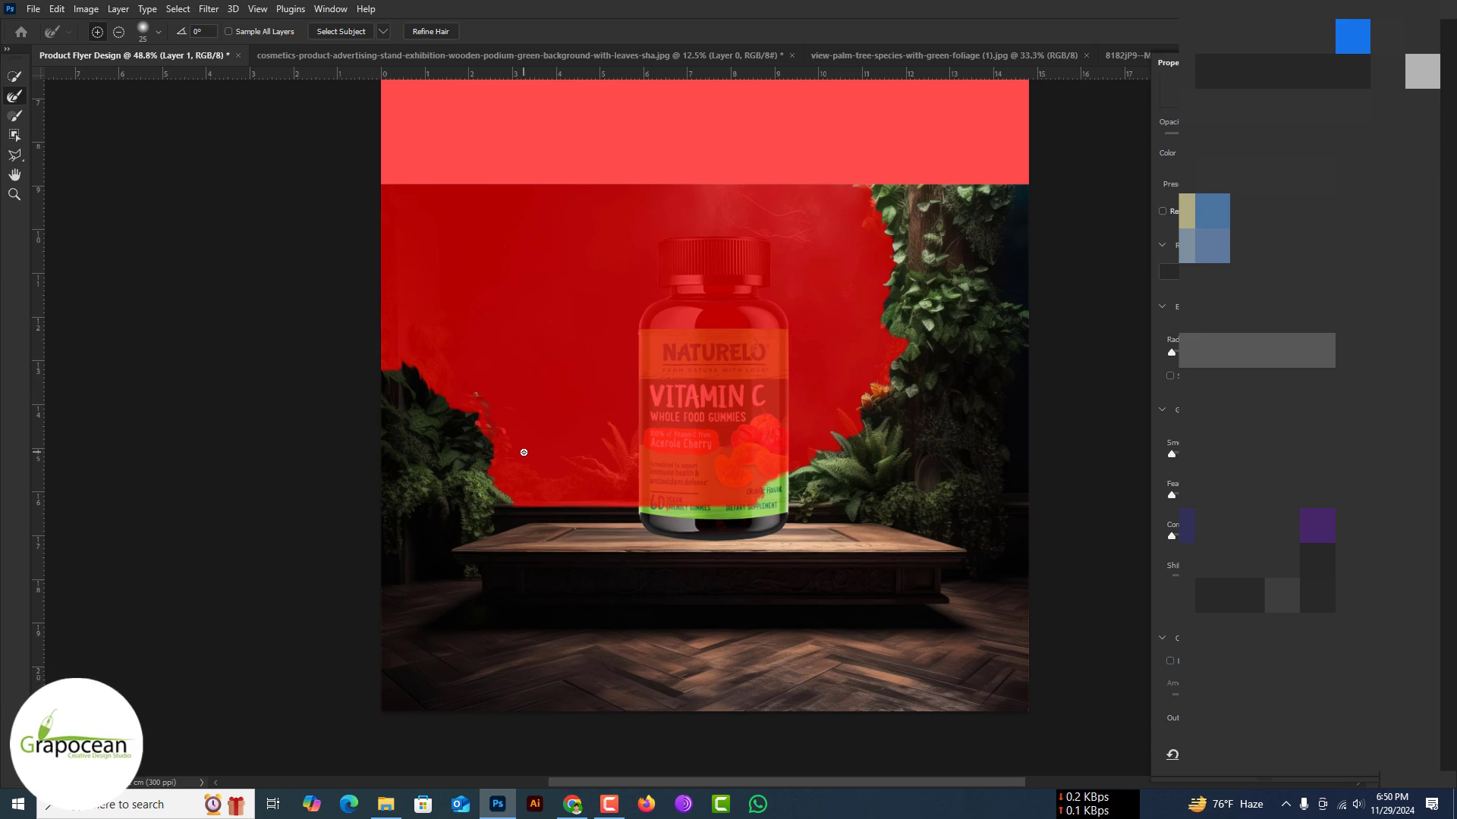
{"action": "left_click_drag", "start_coordinate": [465, 410], "coordinate": [540, 533]}
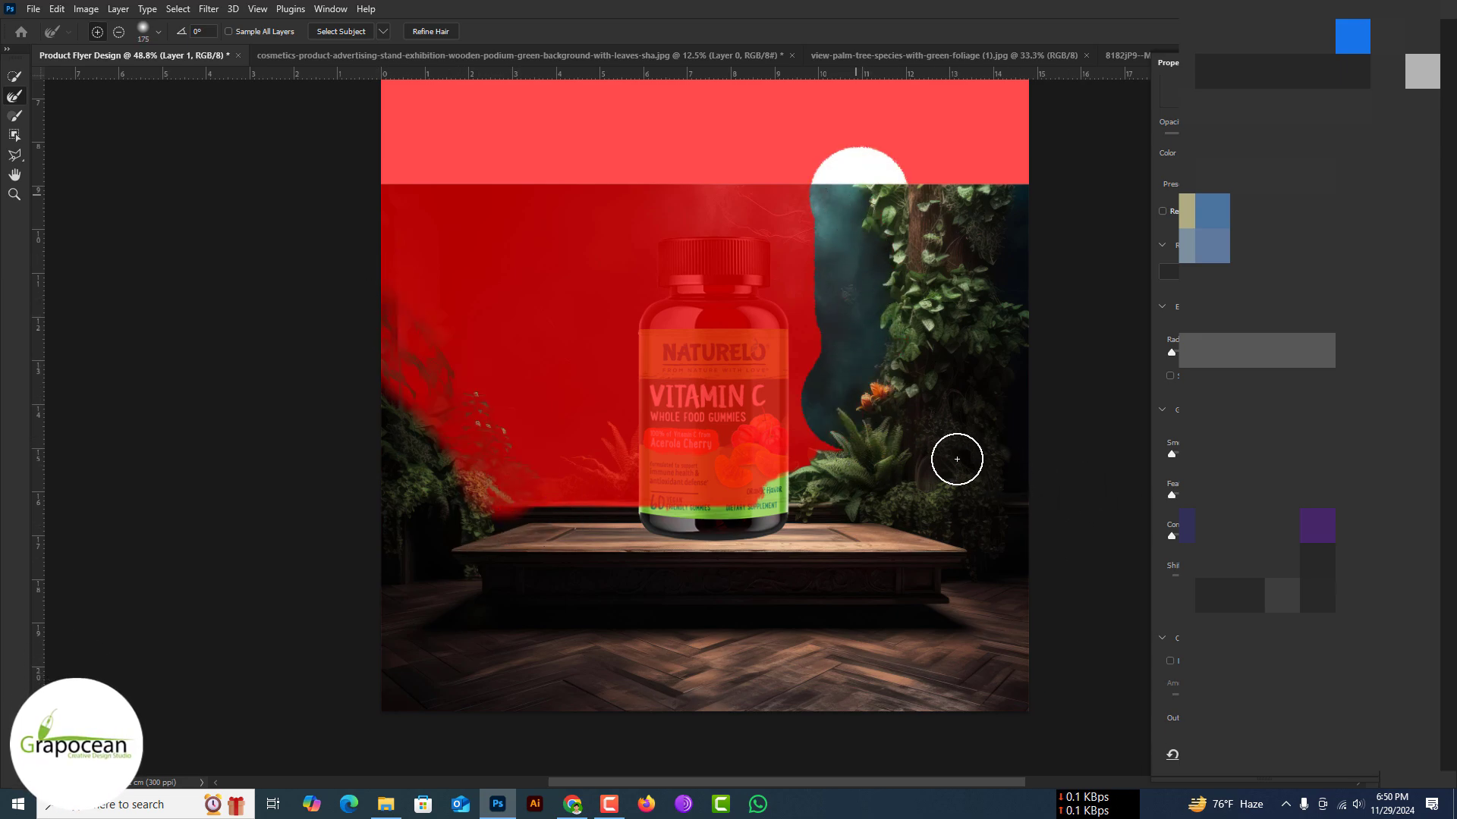
{"action": "mouse_move", "coordinate": [569, 467]}
{"action": "left_mouse_down"}
{"action": "mouse_move", "coordinate": [623, 465]}
{"action": "mouse_move", "coordinate": [448, 494]}
{"action": "left_mouse_up"}
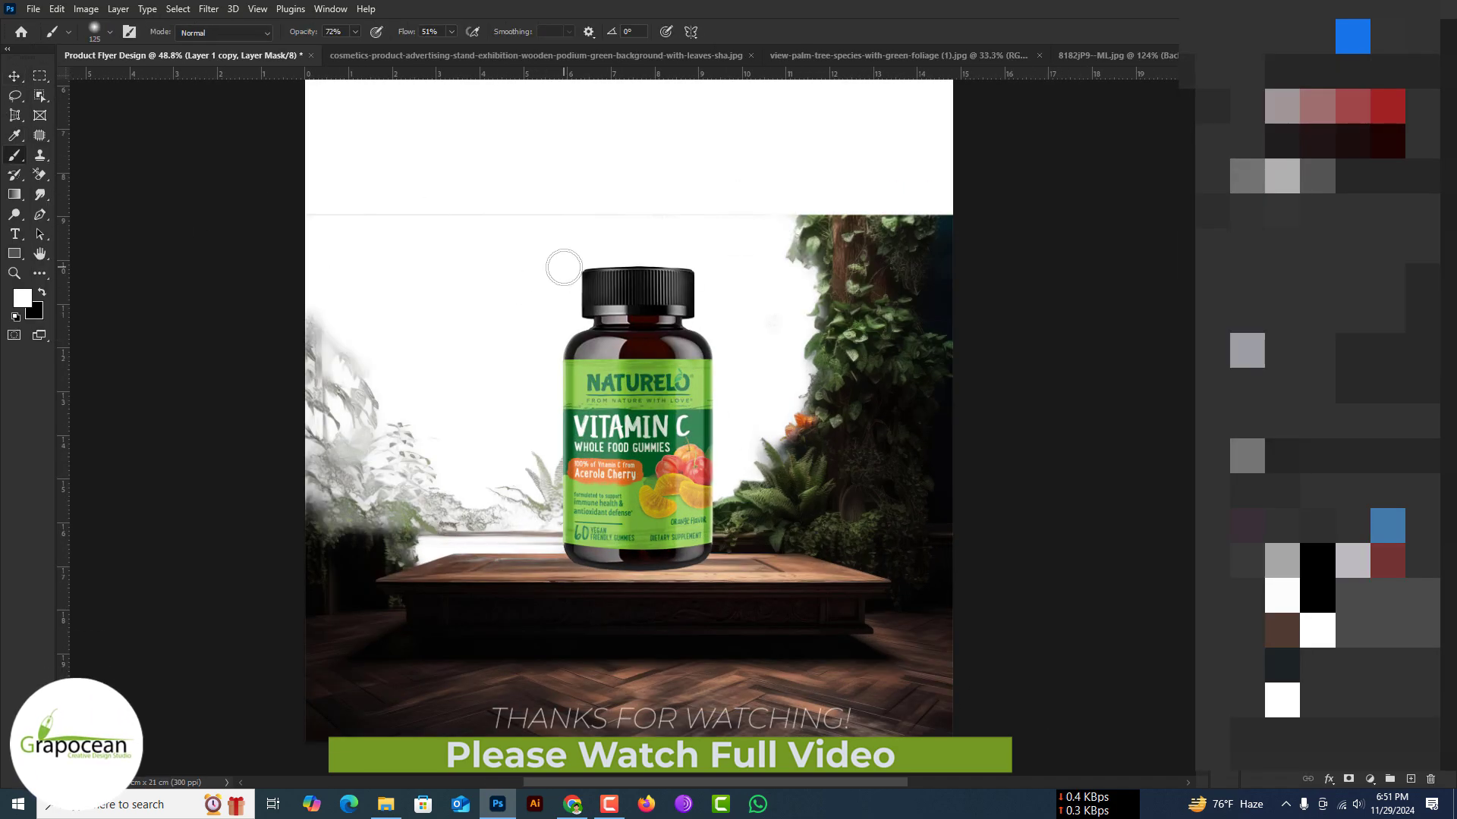
Step: Swap colours and trace a Polygonal Lasso selection around the left foliage area
{"action": "key", "text": "x"}
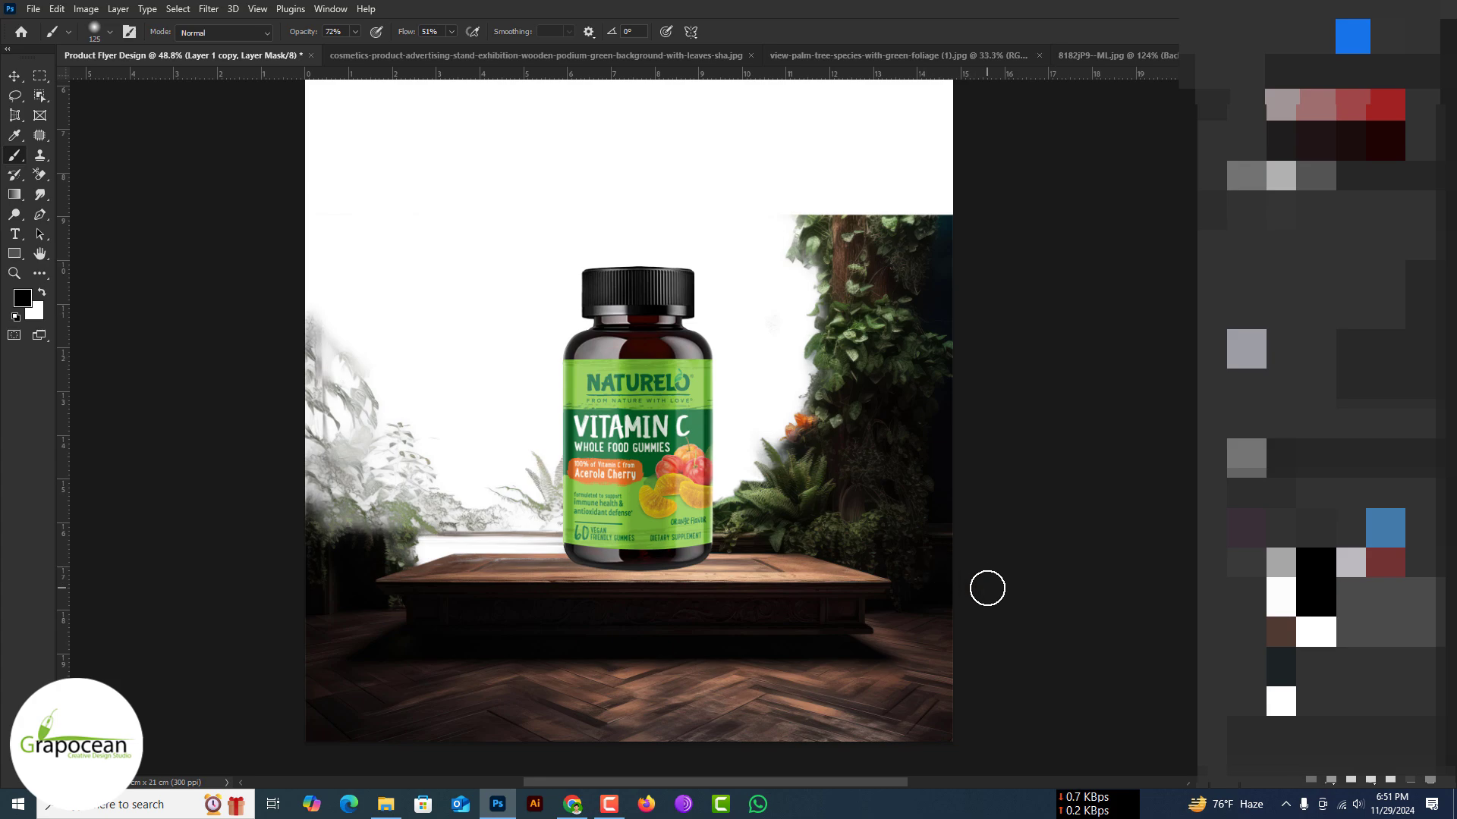
{"action": "right_click", "coordinate": [15, 96]}
{"action": "left_click", "coordinate": [61, 108]}
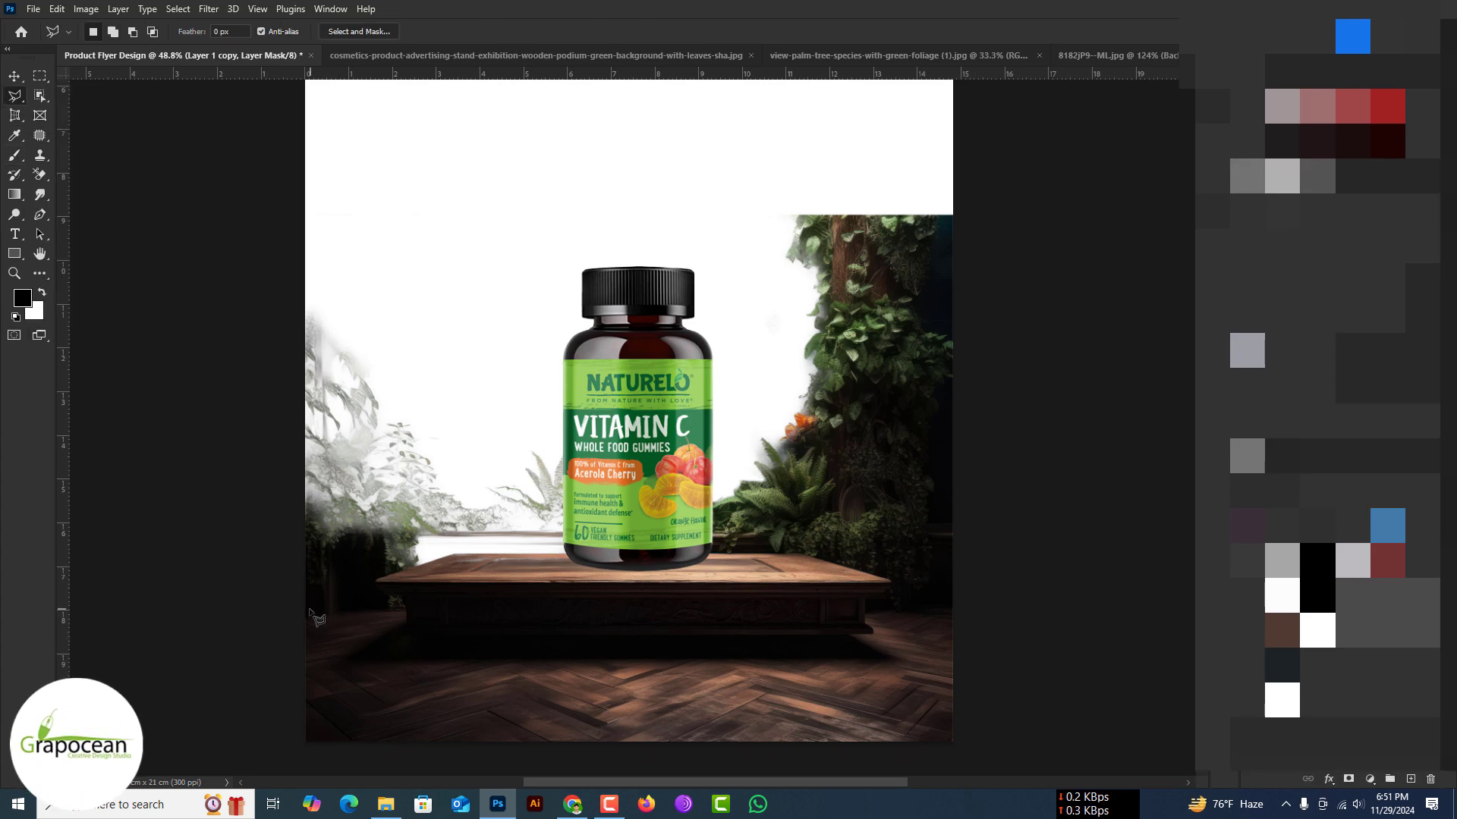
{"action": "left_click", "coordinate": [406, 609]}
{"action": "key", "text": "ctrl+plus"}
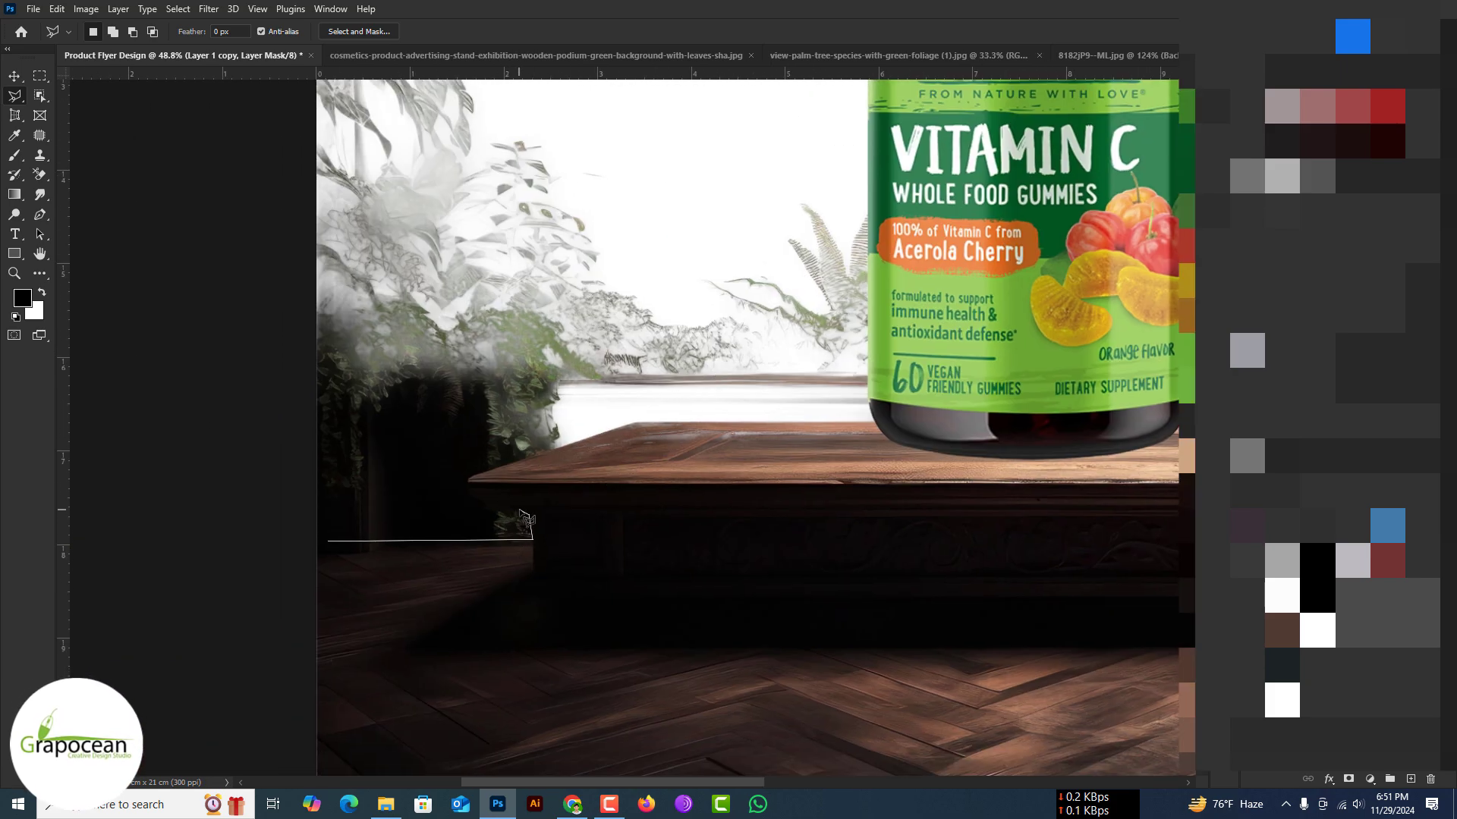
{"action": "left_click", "coordinate": [528, 511]}
{"action": "left_click", "coordinate": [615, 427]}
{"action": "scroll", "coordinate": [425, 416], "scroll_direction": "right", "scroll_amount": 10}
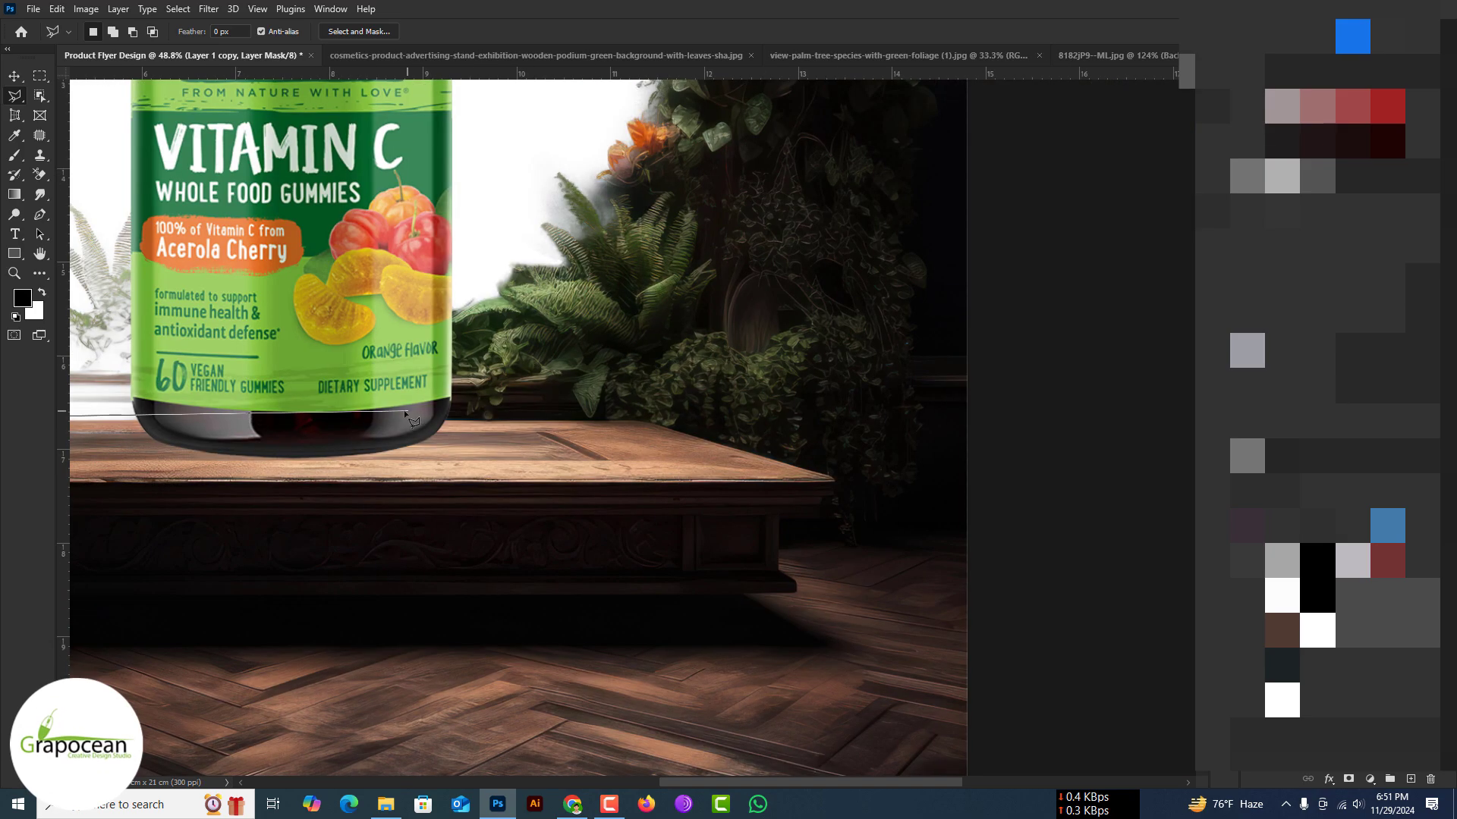
{"action": "left_click", "coordinate": [538, 289]}
{"action": "scroll", "coordinate": [538, 289], "scroll_direction": "up", "scroll_amount": 5}
{"action": "scroll", "coordinate": [538, 289], "scroll_direction": "right", "scroll_amount": 2}
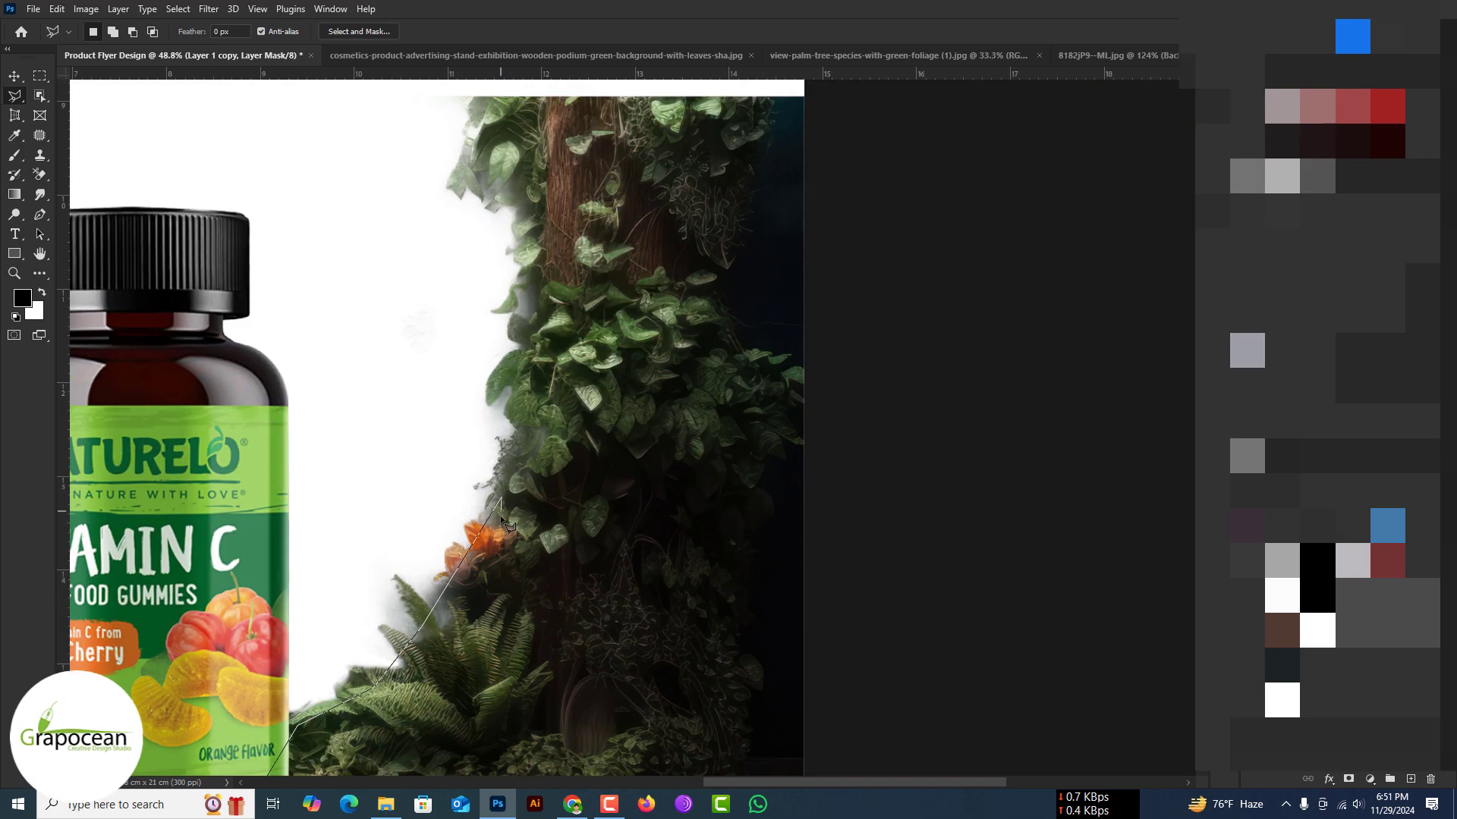
{"action": "scroll", "coordinate": [146, 338], "scroll_direction": "down", "scroll_amount": 3}
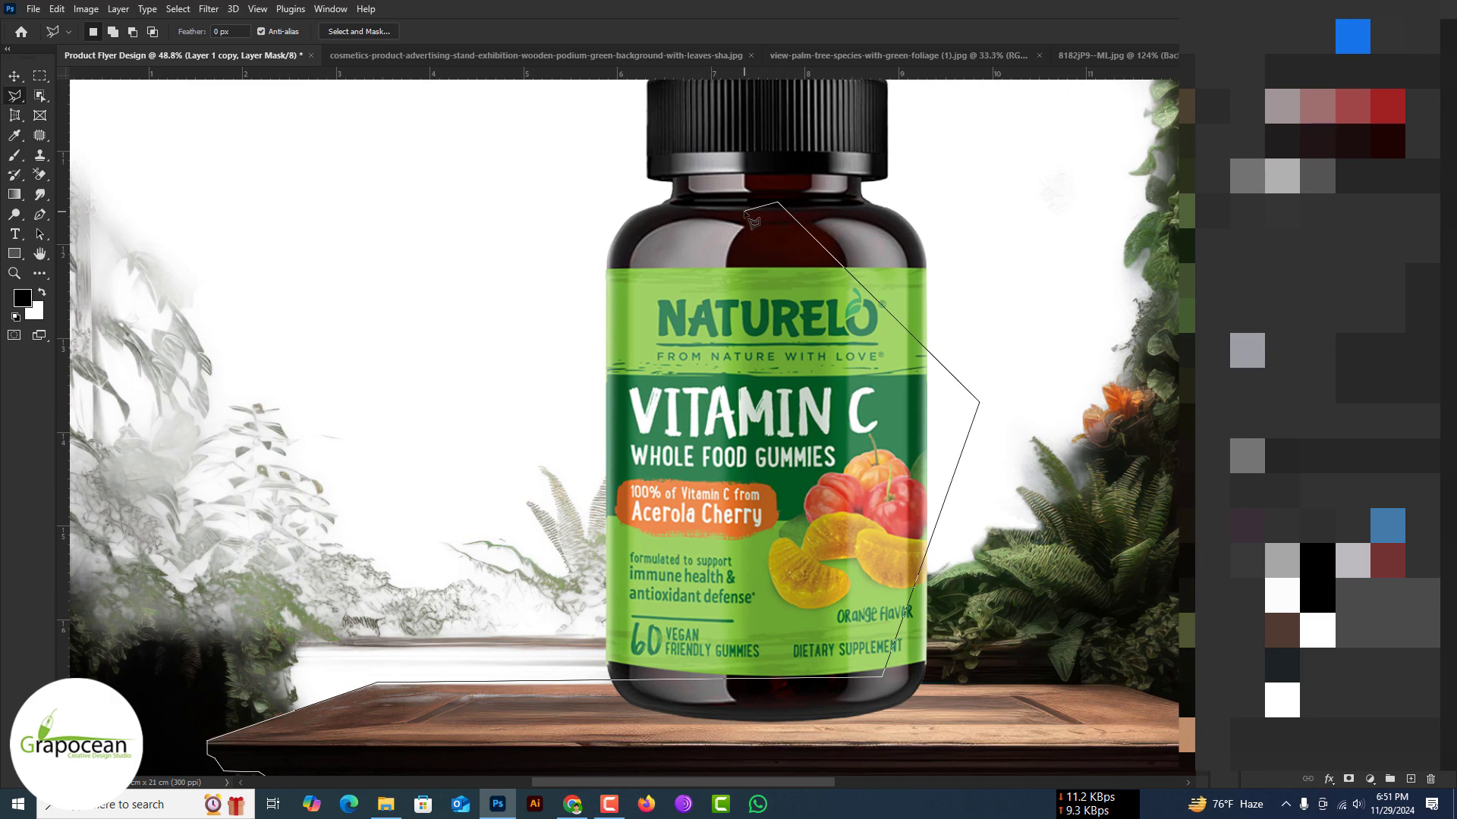
{"action": "left_click", "coordinate": [651, 124]}
{"action": "left_click", "coordinate": [197, 337]}
{"action": "left_click", "coordinate": [281, 481]}
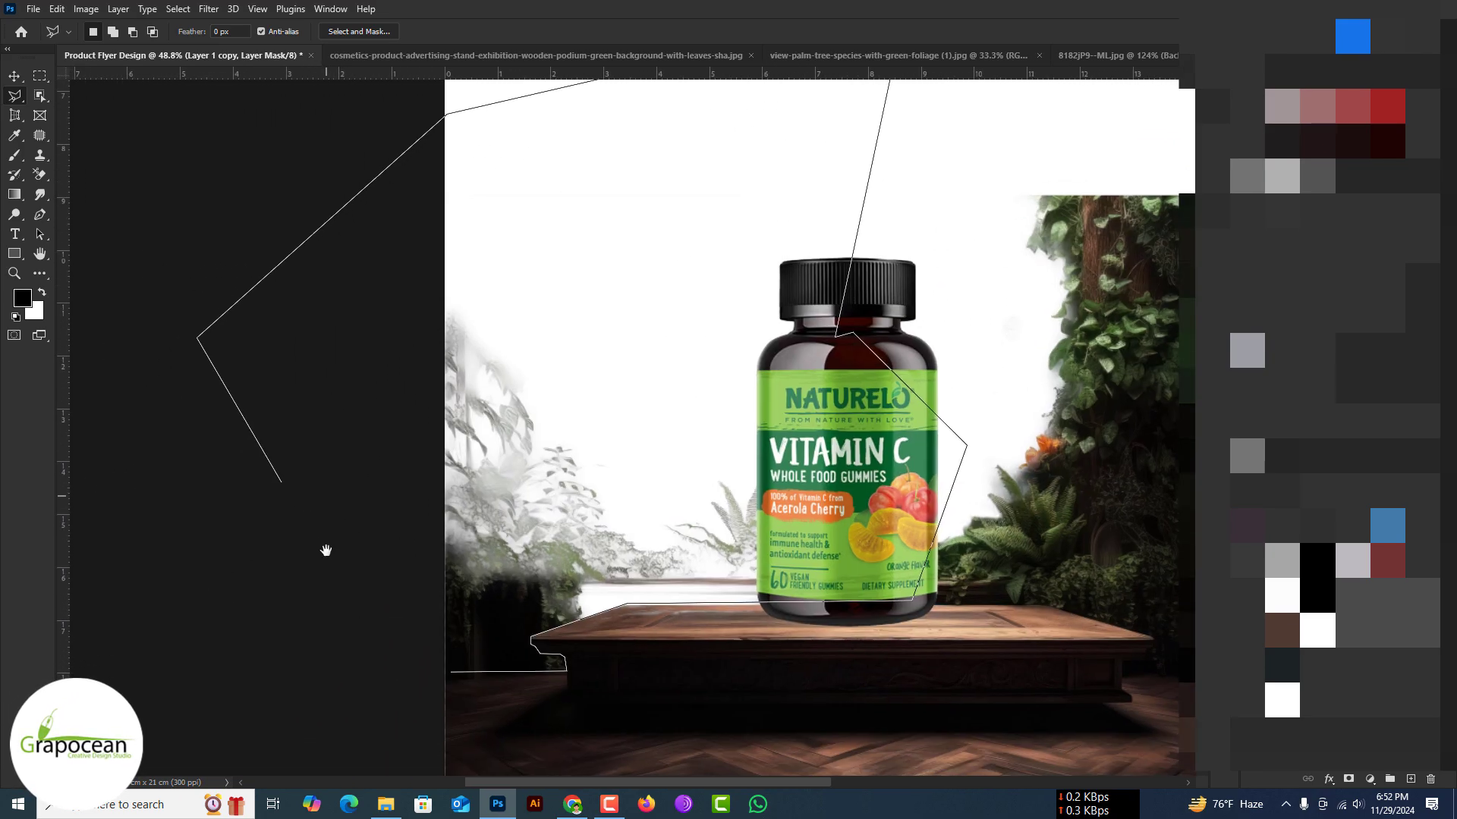
{"action": "left_click", "coordinate": [455, 678]}
Step: Paint black on the layer mask with the Brush to hide the left foliage
{"action": "key", "text": "b"}
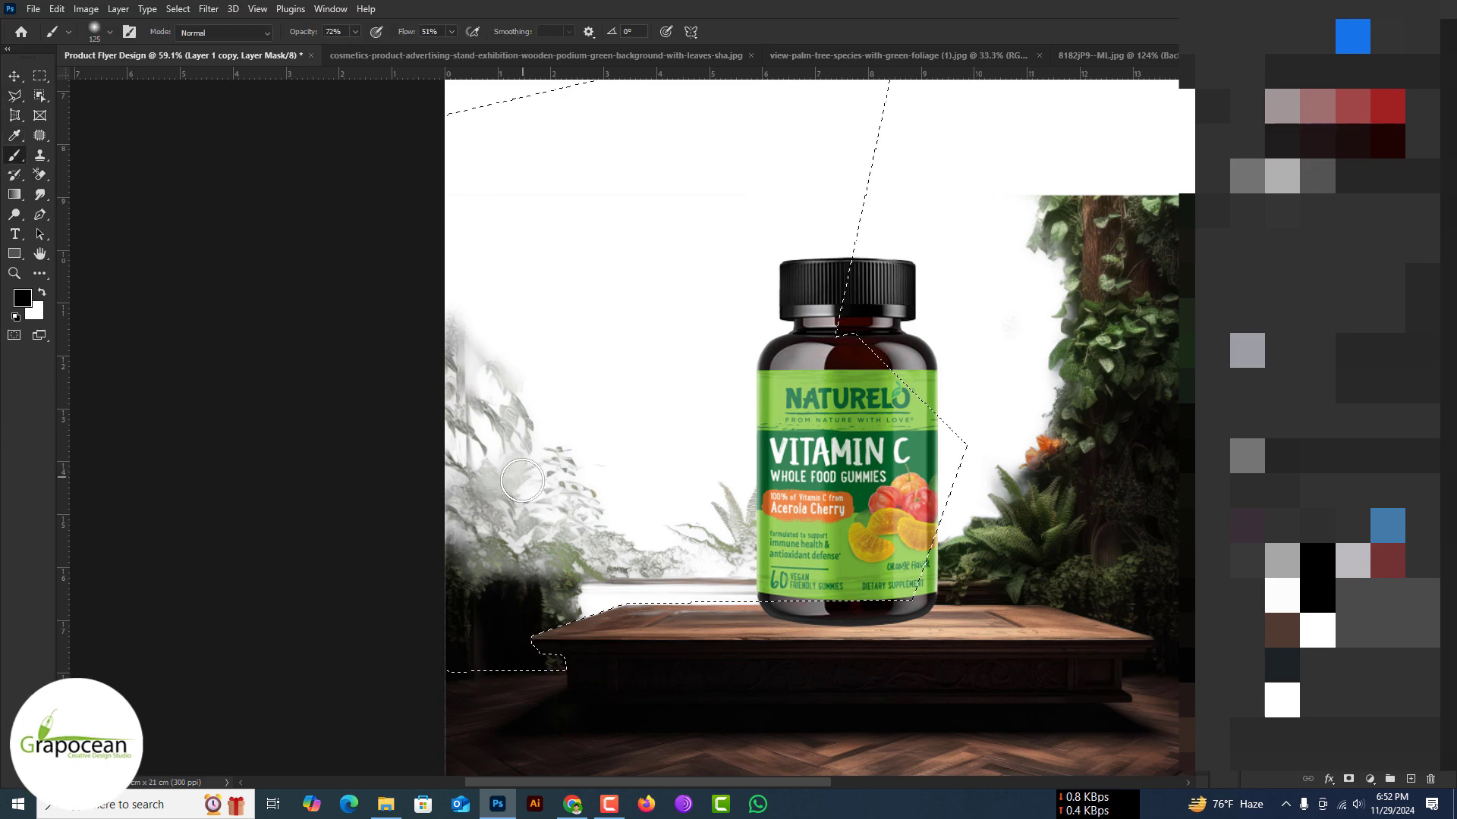
{"action": "left_click_drag", "start_coordinate": [572, 466], "coordinate": [475, 531]}
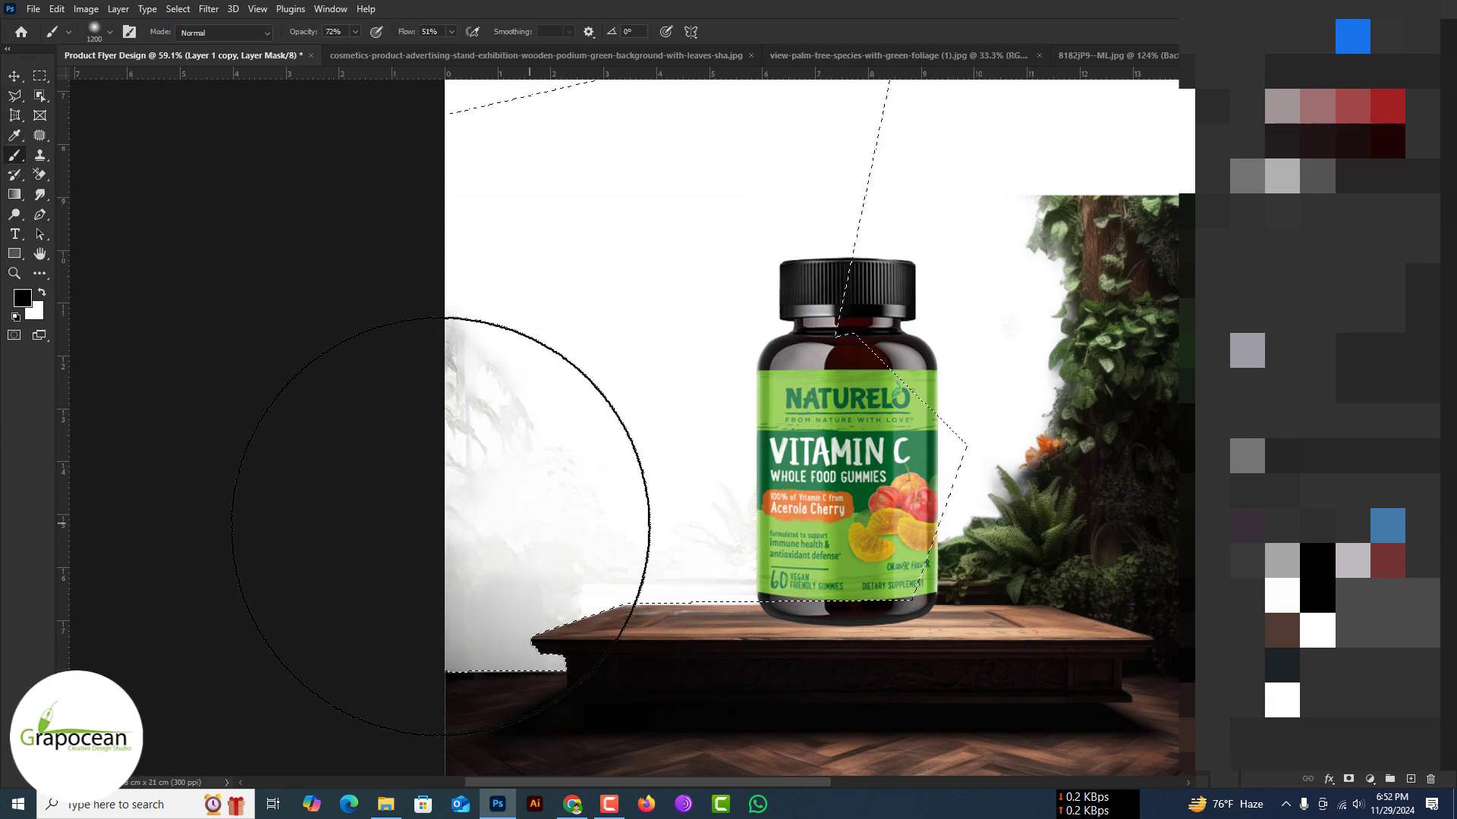
{"action": "scroll", "coordinate": [536, 486], "scroll_direction": "down", "scroll_amount": 3}
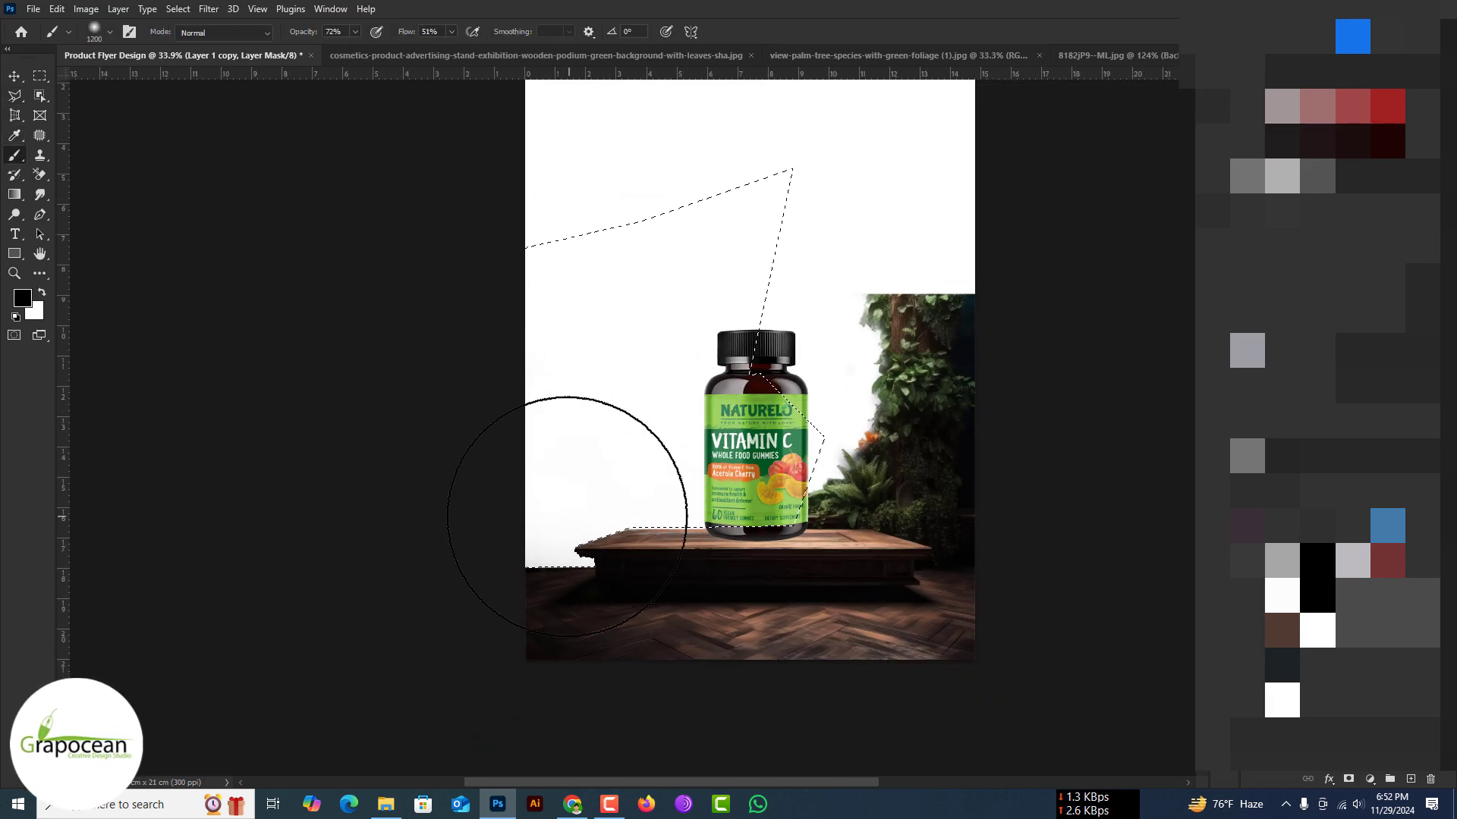
Step: Add a white-to-black Gradient Fill layer at -45° over the backdrop
{"action": "key", "text": "x"}
{"action": "key", "text": "v"}
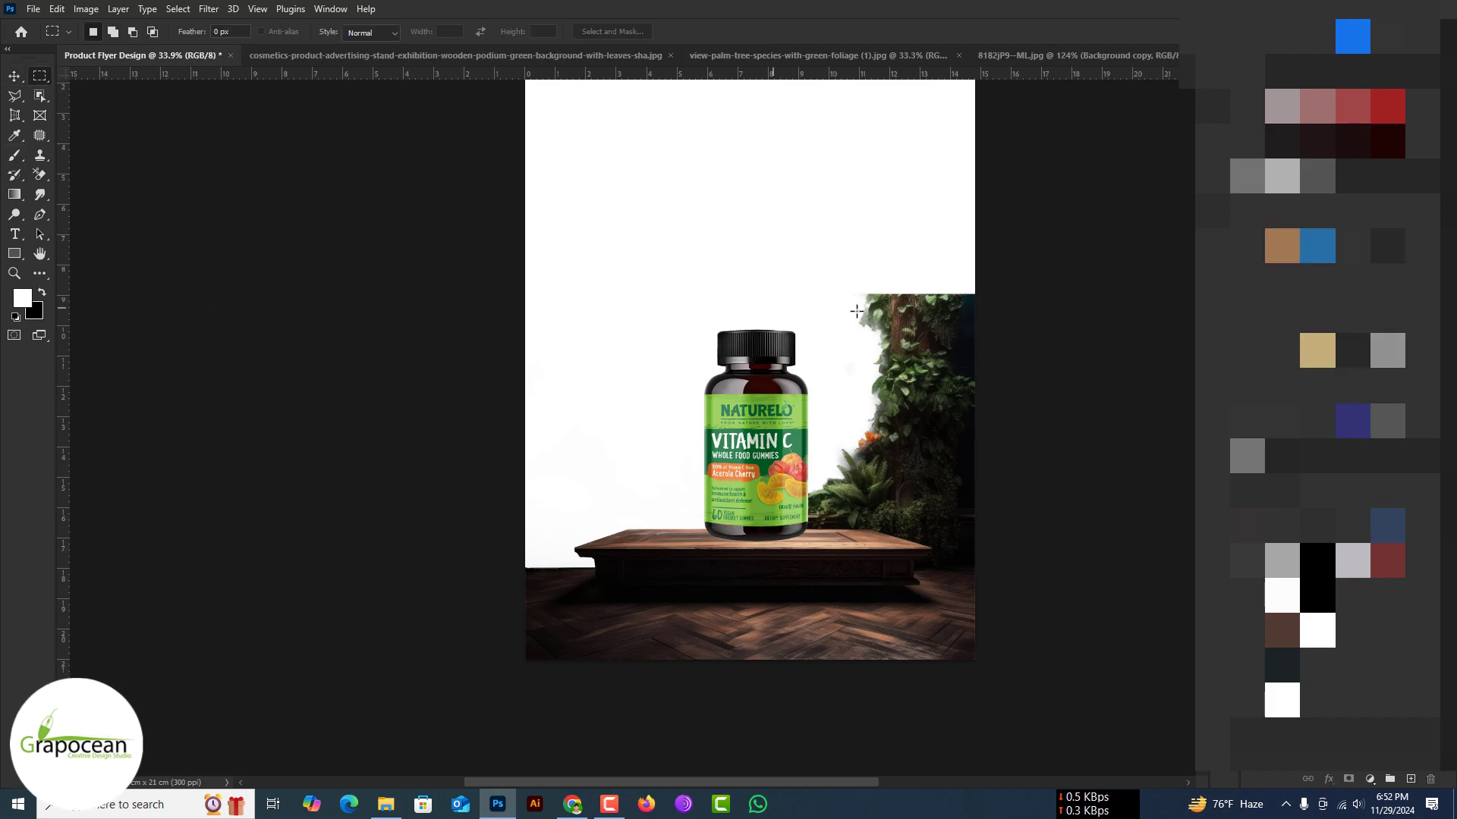
{"action": "scroll", "coordinate": [855, 311], "scroll_direction": "up", "scroll_amount": 4}
{"action": "scroll", "coordinate": [597, 441], "scroll_direction": "down", "scroll_amount": 5}
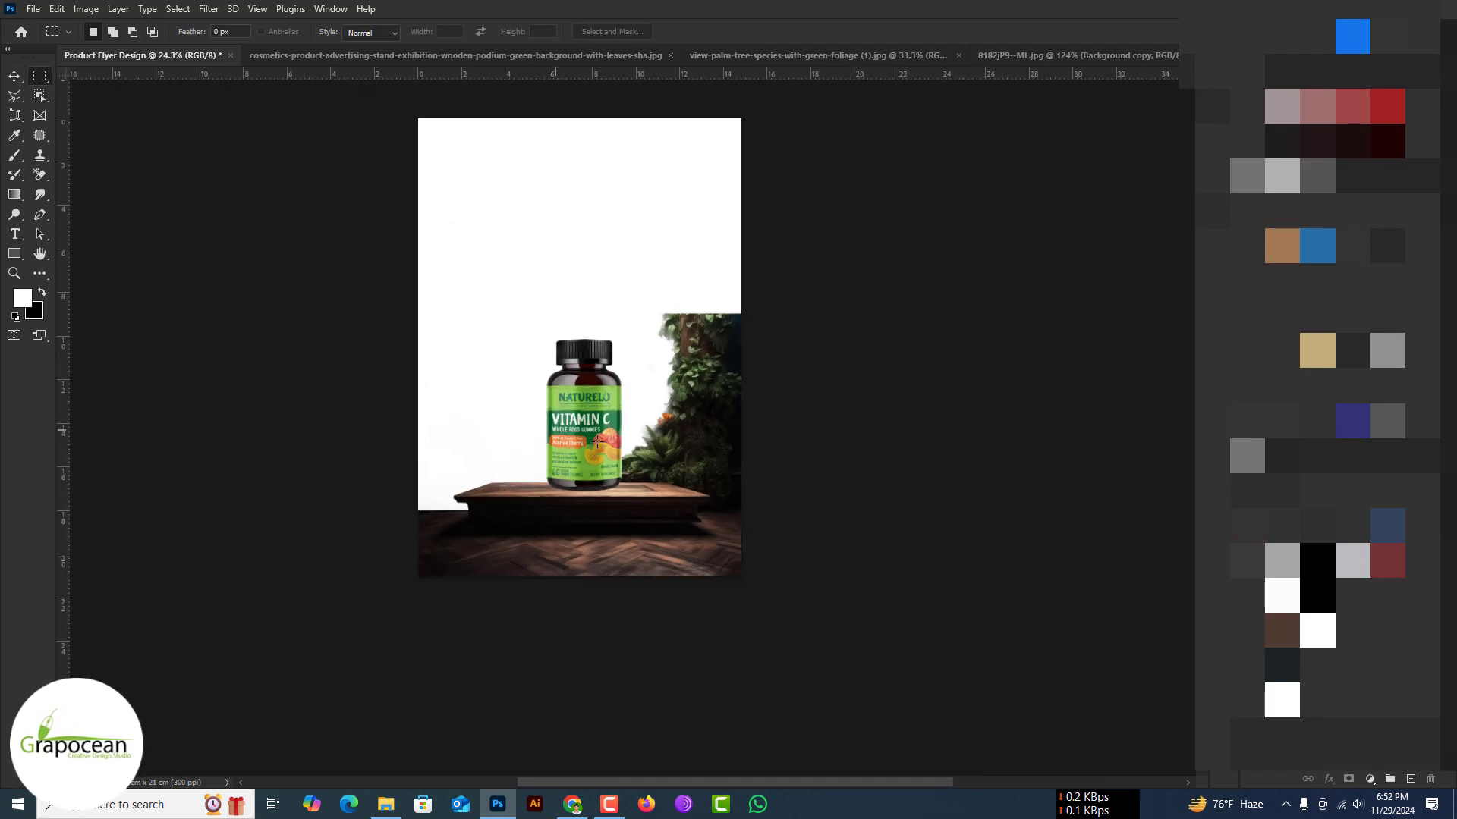
{"action": "scroll", "coordinate": [597, 440], "scroll_direction": "up", "scroll_amount": 1}
{"action": "scroll", "coordinate": [559, 481], "scroll_direction": "up", "scroll_amount": 3}
{"action": "scroll", "coordinate": [91, 239], "scroll_direction": "down", "scroll_amount": 3}
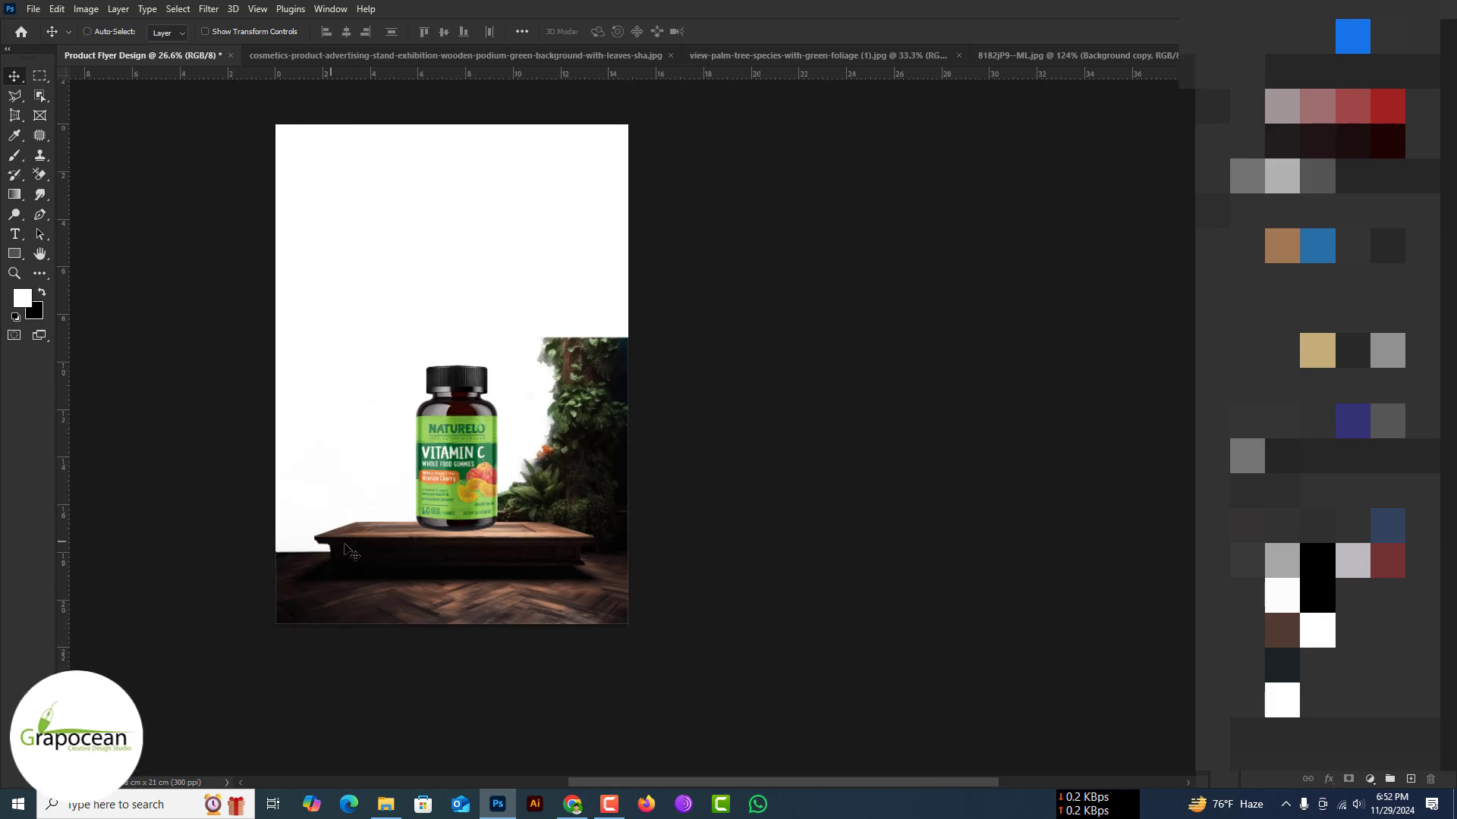
{"action": "scroll", "coordinate": [91, 239], "scroll_direction": "up", "scroll_amount": 2}
{"action": "scroll", "coordinate": [91, 238], "scroll_direction": "up", "scroll_amount": 1}
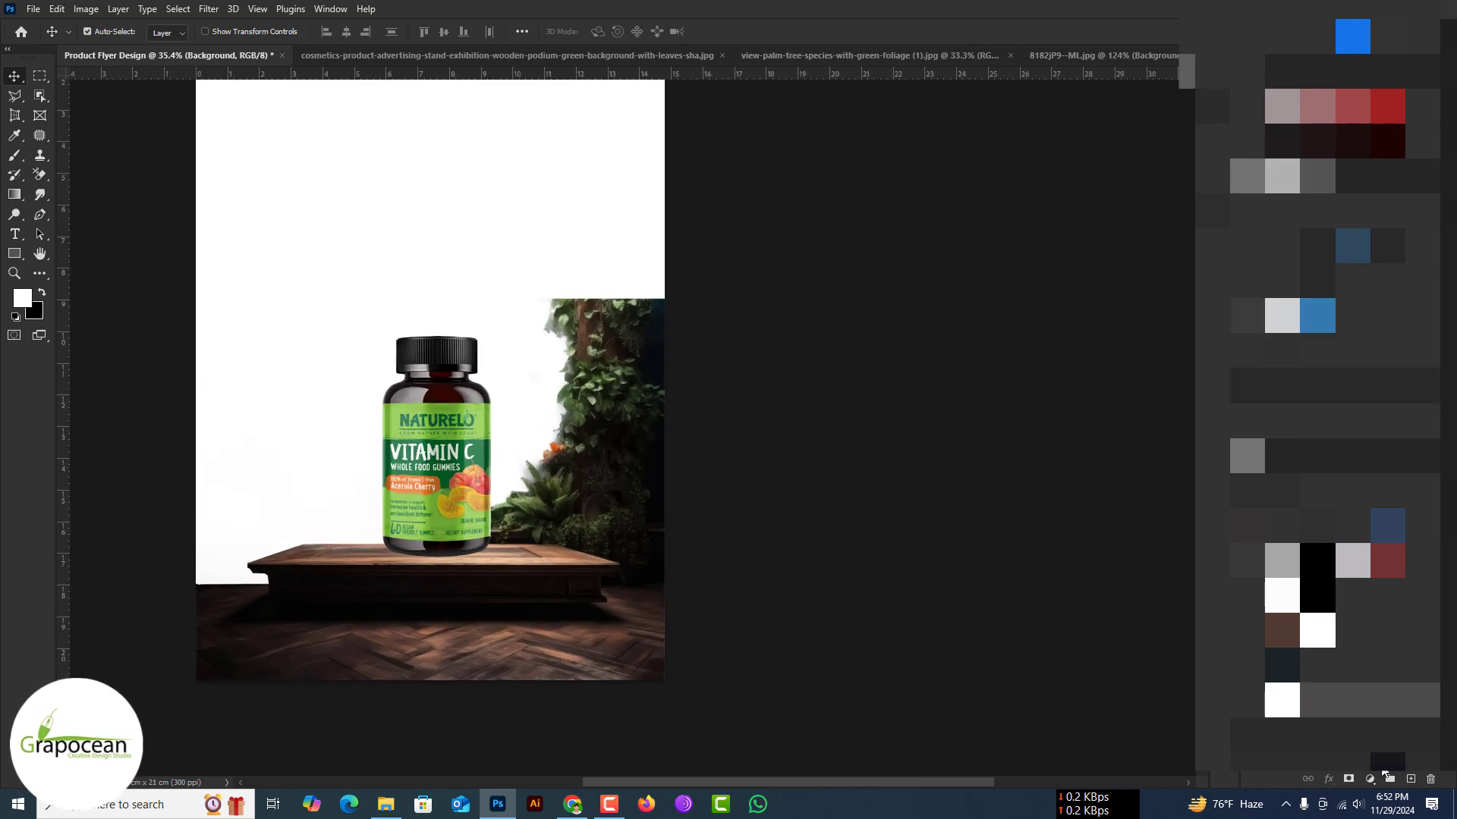
{"action": "left_click", "coordinate": [1370, 779]}
{"action": "left_click", "coordinate": [1365, 455]}
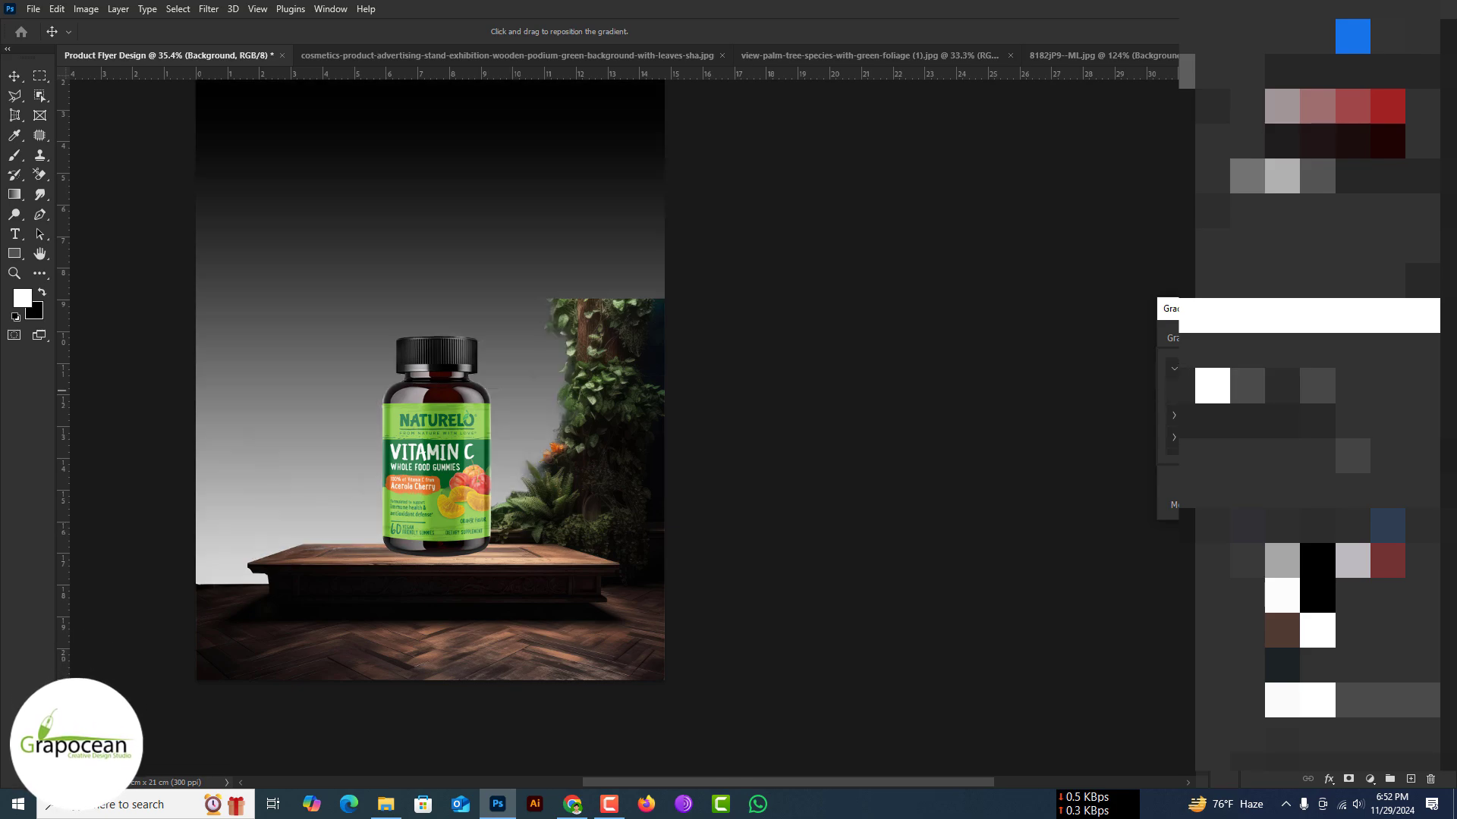
{"action": "left_click", "coordinate": [1172, 369]}
{"action": "key", "text": "Return"}
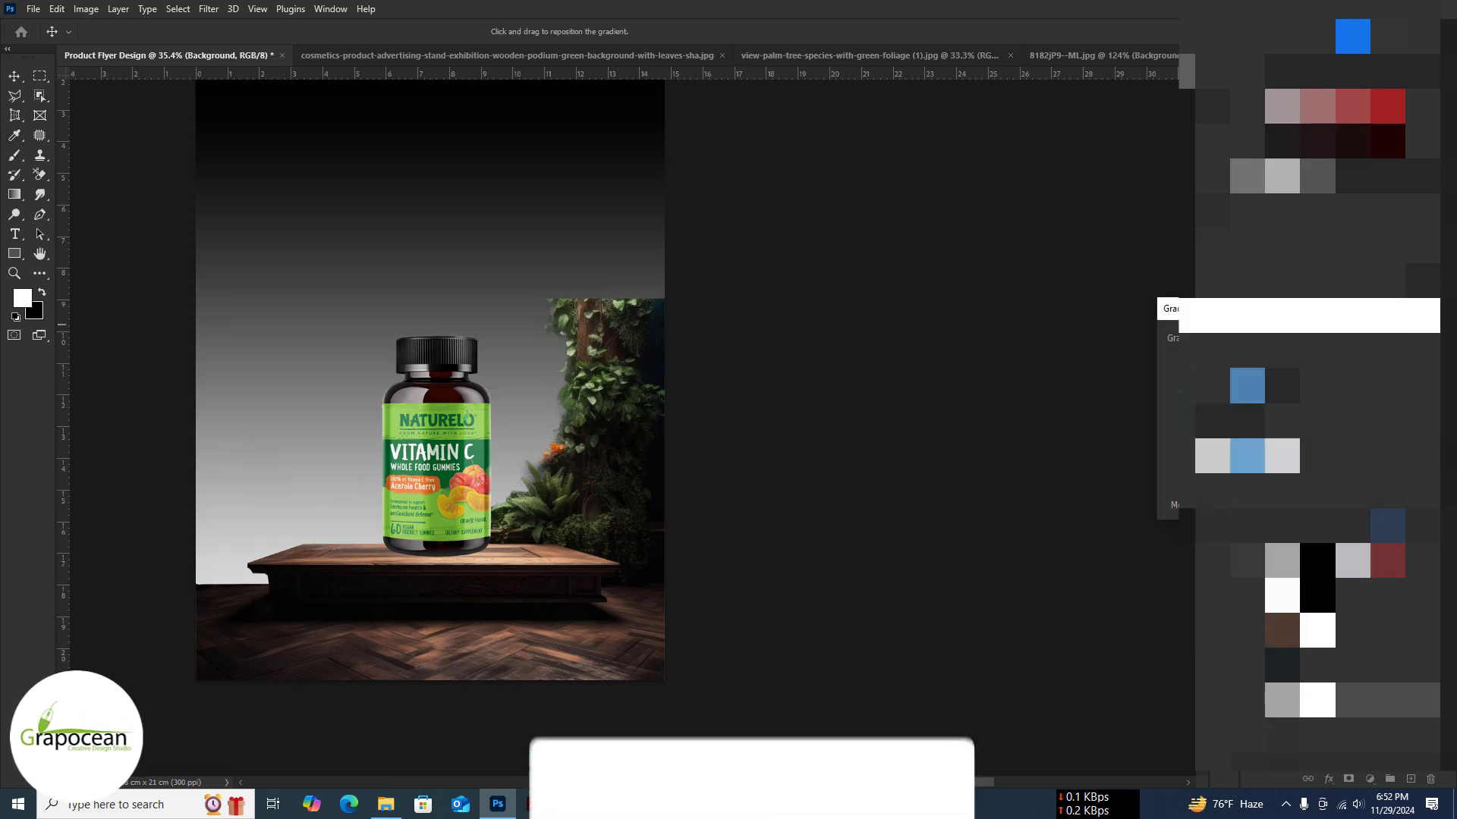
{"action": "type", "text": "-45"}
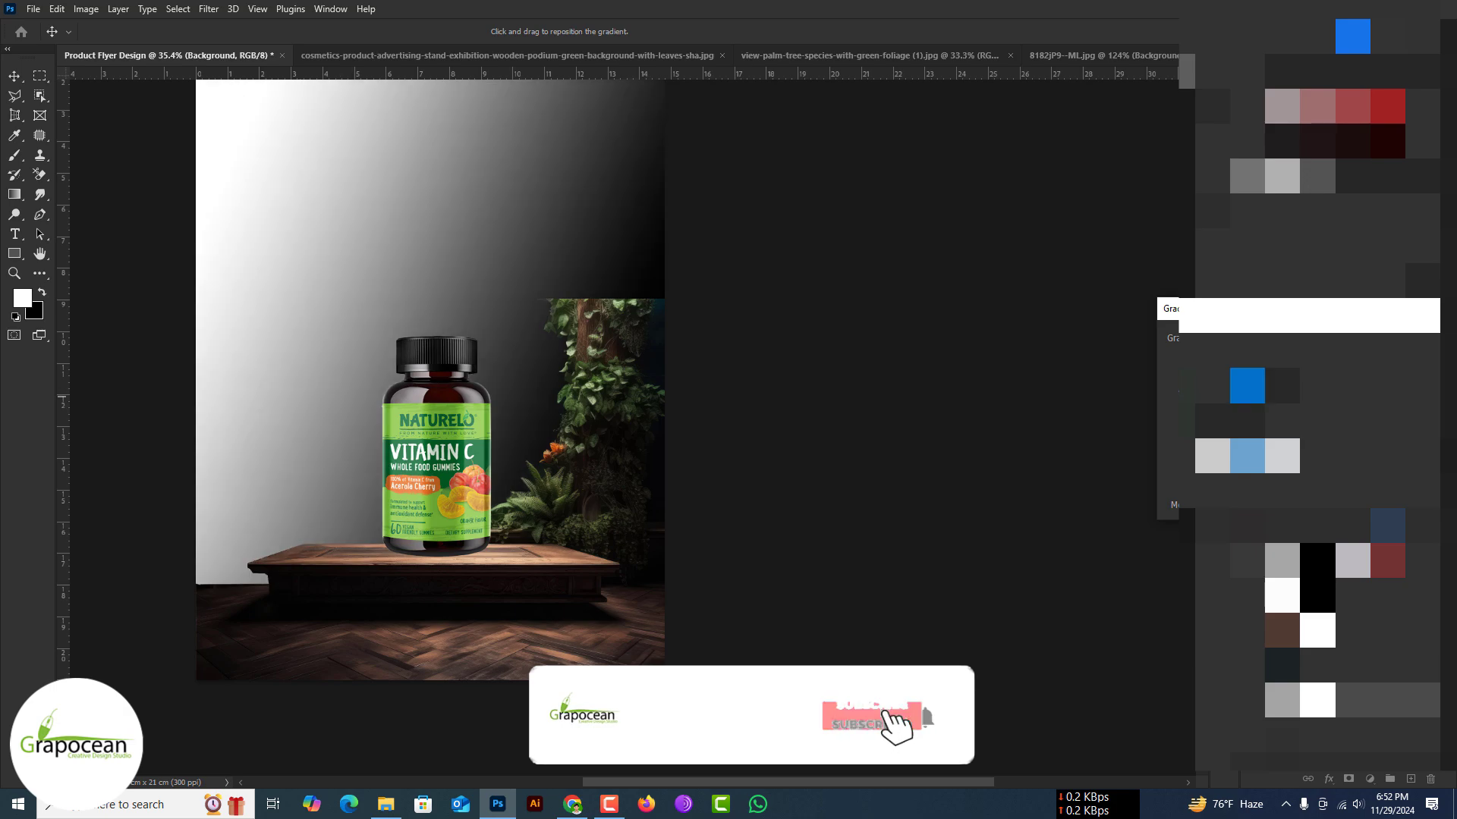
{"action": "key", "text": "Return"}
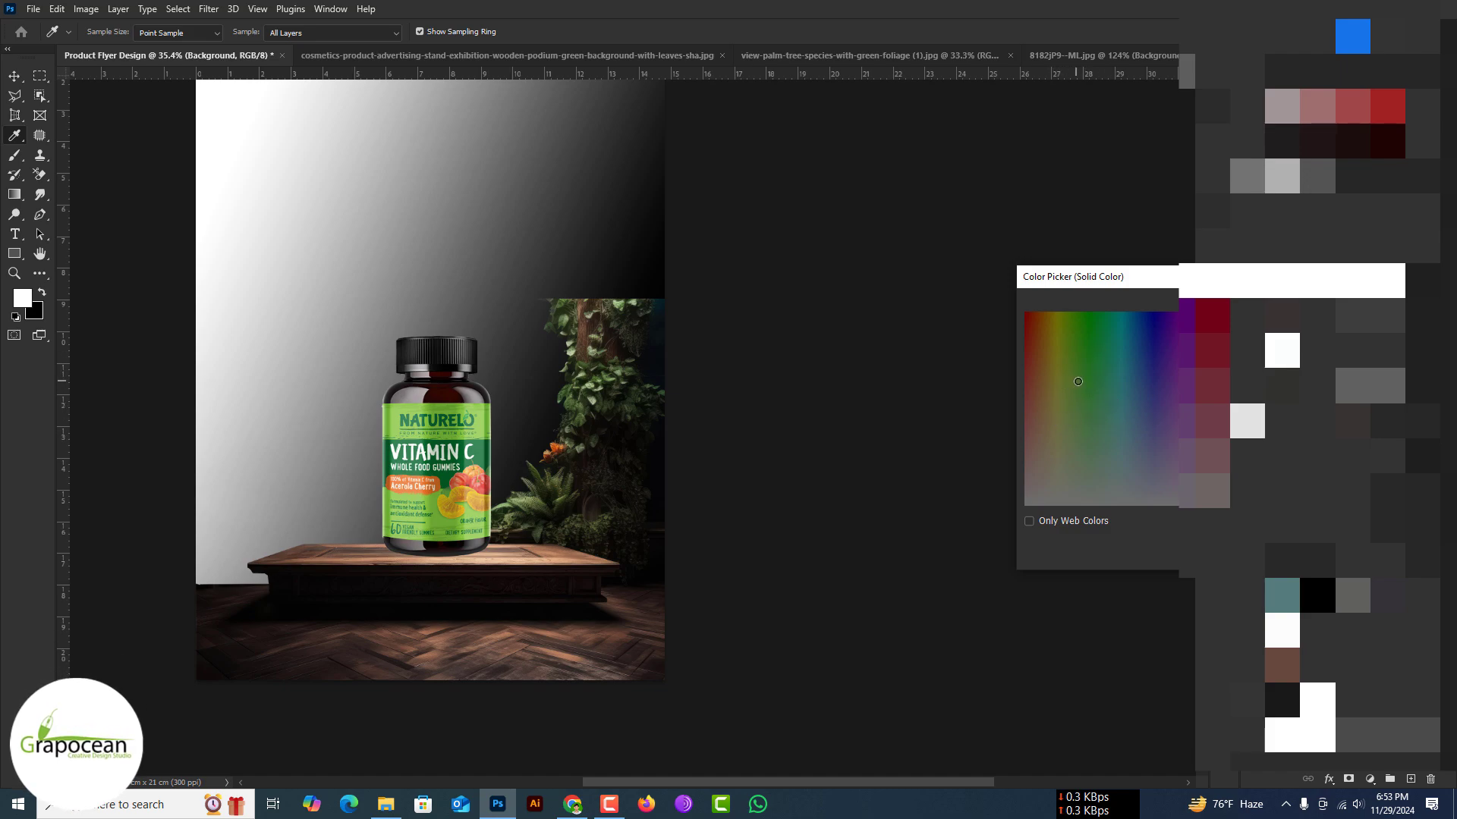
Step: Add a green solid colour fill above the gradient and cycle its blend mode
{"action": "key", "text": "Return"}
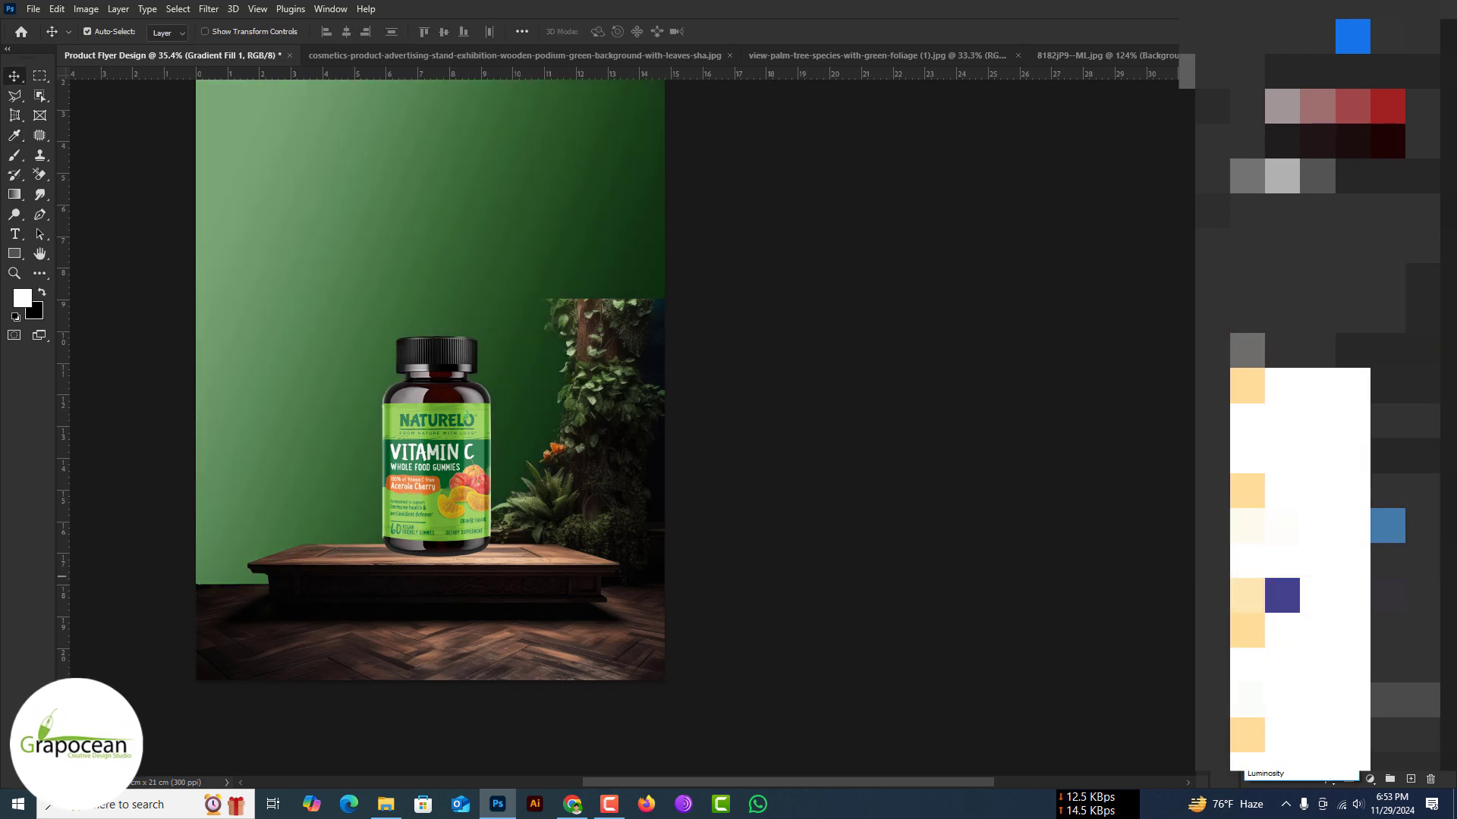
{"action": "left_click", "coordinate": [1278, 565]}
{"action": "left_click", "coordinate": [1277, 565]}
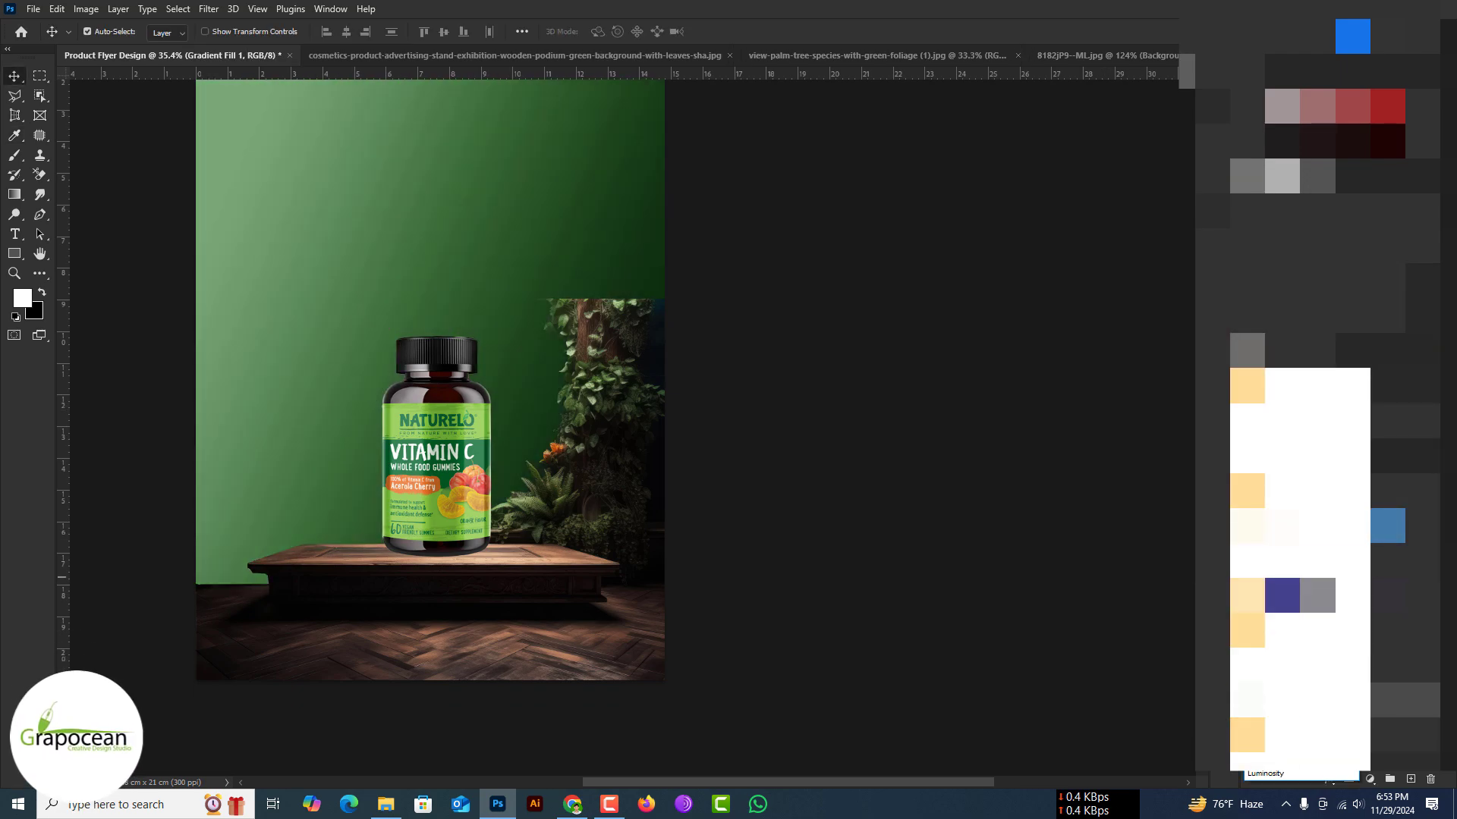
{"action": "left_click", "coordinate": [1278, 565]}
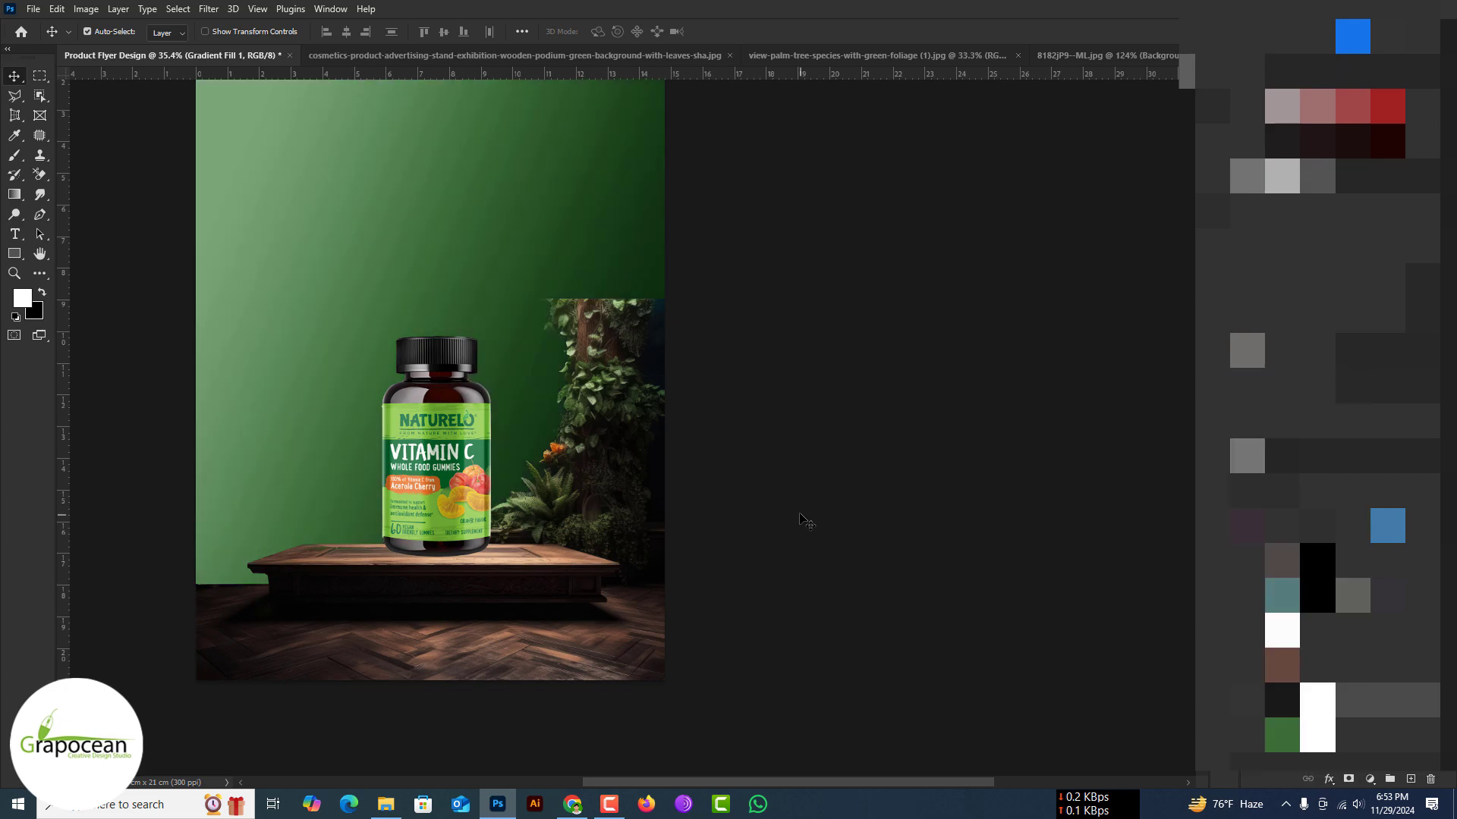
{"action": "scroll", "coordinate": [806, 520], "scroll_direction": "down", "scroll_amount": 1}
{"action": "scroll", "coordinate": [797, 425], "scroll_direction": "up", "scroll_amount": 2}
{"action": "scroll", "coordinate": [787, 336], "scroll_direction": "up", "scroll_amount": 1}
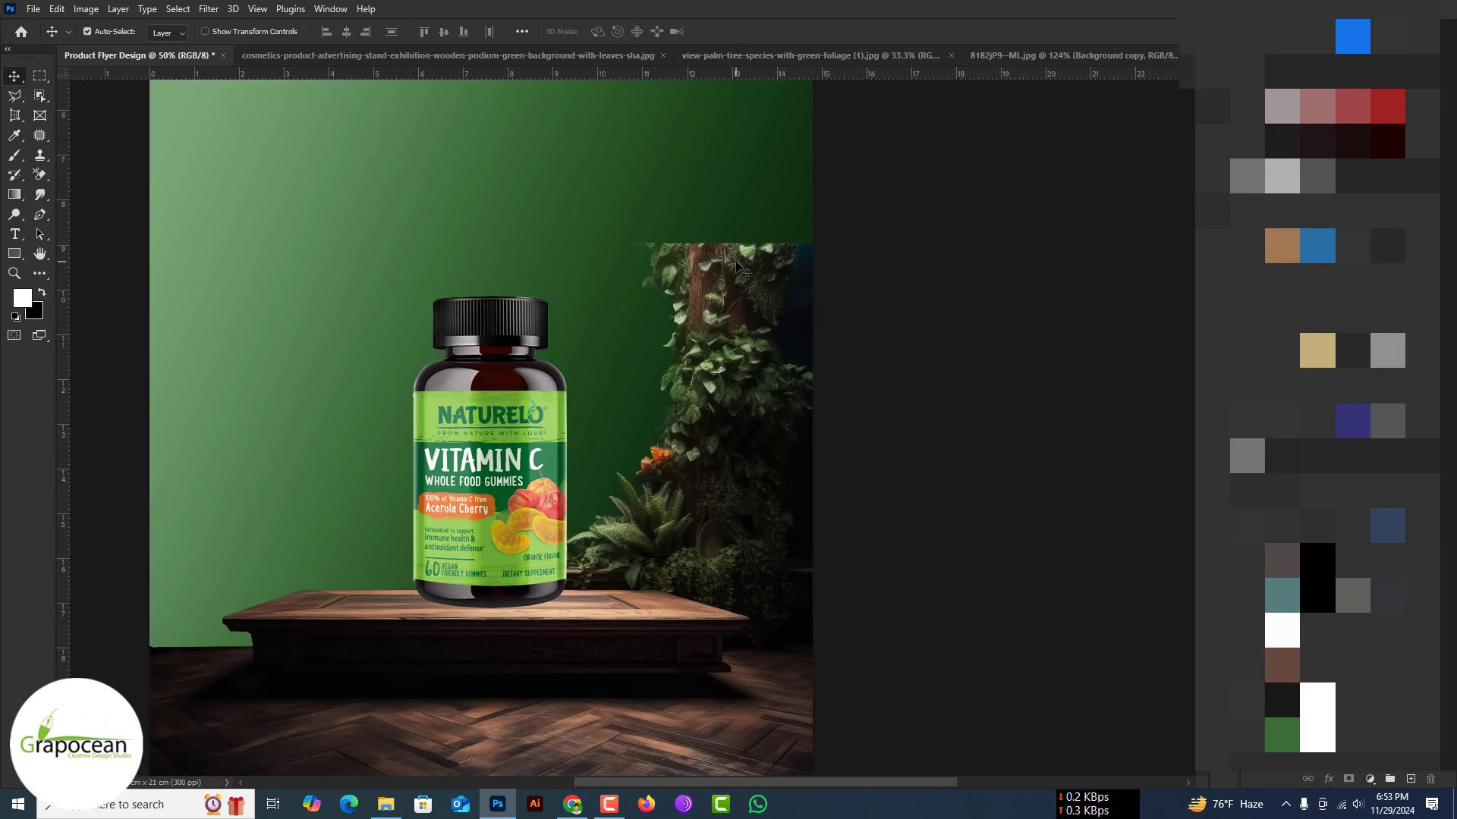
Step: Free Transform the thin rectangle into vertical ribbed stripes across the green backdrop
{"action": "key", "text": "ctrl+t"}
{"action": "scroll", "coordinate": [600, 228], "scroll_direction": "down", "scroll_amount": 2}
{"action": "scroll", "coordinate": [386, 276], "scroll_direction": "up", "scroll_amount": 5}
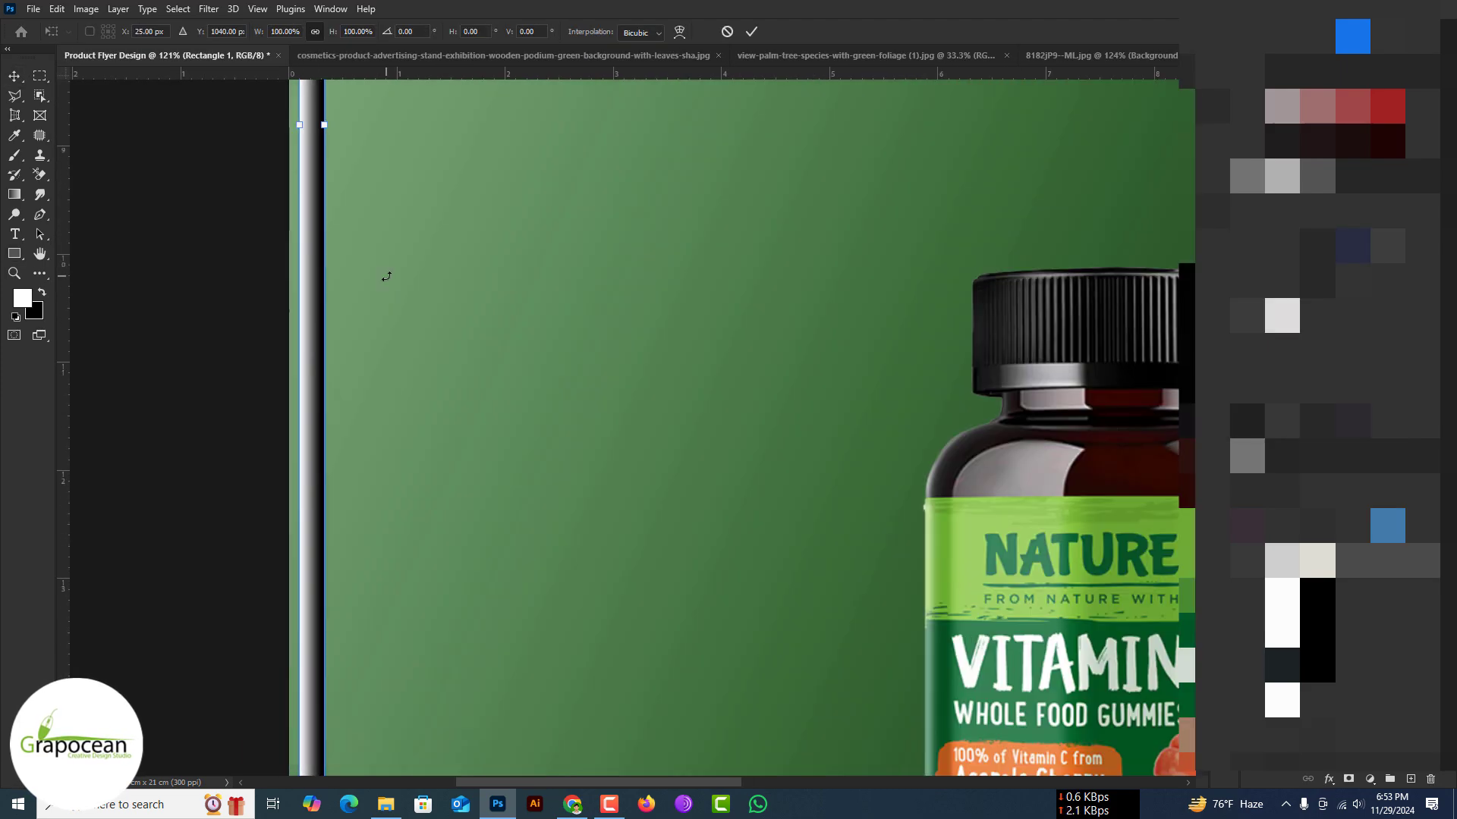
{"action": "scroll", "coordinate": [386, 276], "scroll_direction": "down", "scroll_amount": 4}
{"action": "scroll", "coordinate": [424, 222], "scroll_direction": "up", "scroll_amount": 3}
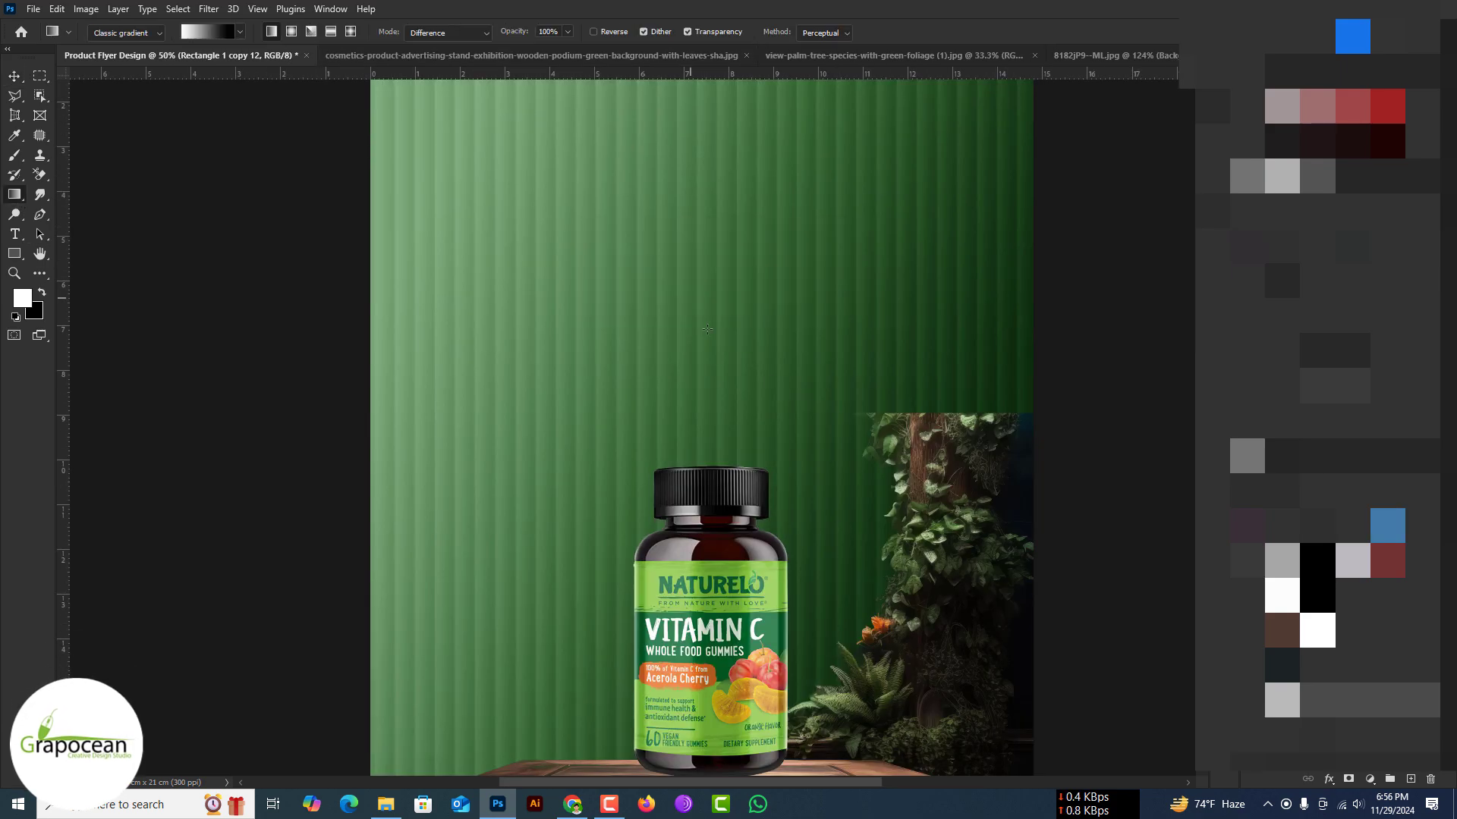
Step: Add a new layer and paint swirling Difference gradients as dappled light patches
{"action": "key", "text": "ctrl+shift+alt+n"}
{"action": "left_click_drag", "start_coordinate": [706, 329], "coordinate": [766, 273]}
{"action": "left_click_drag", "start_coordinate": [934, 255], "coordinate": [782, 423]}
{"action": "left_click_drag", "start_coordinate": [496, 603], "coordinate": [560, 508]}
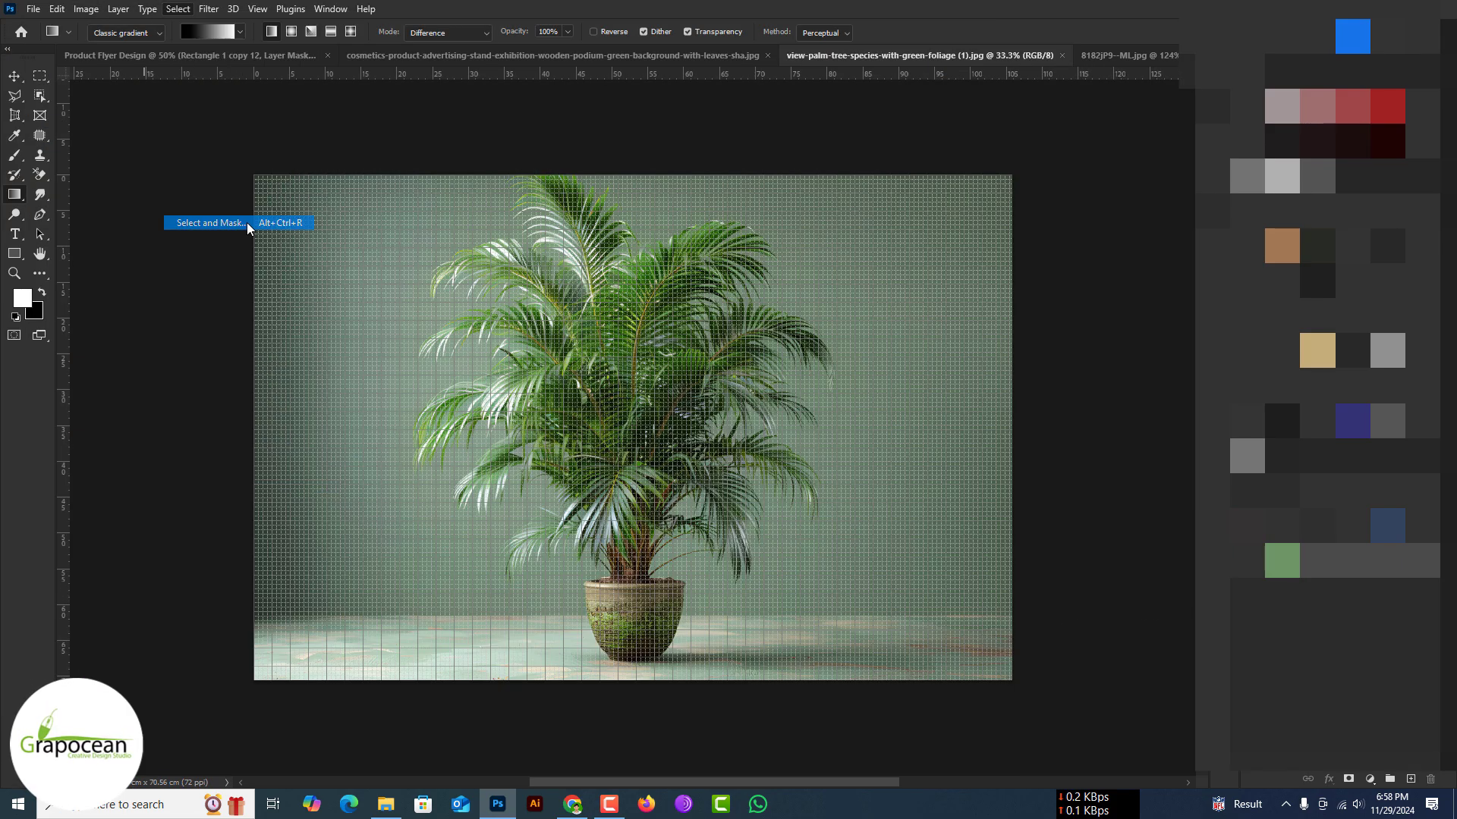
Step: Cut out the potted palm with Select Subject, refine the frond edges and output a layer mask
{"action": "left_click", "coordinate": [249, 227]}
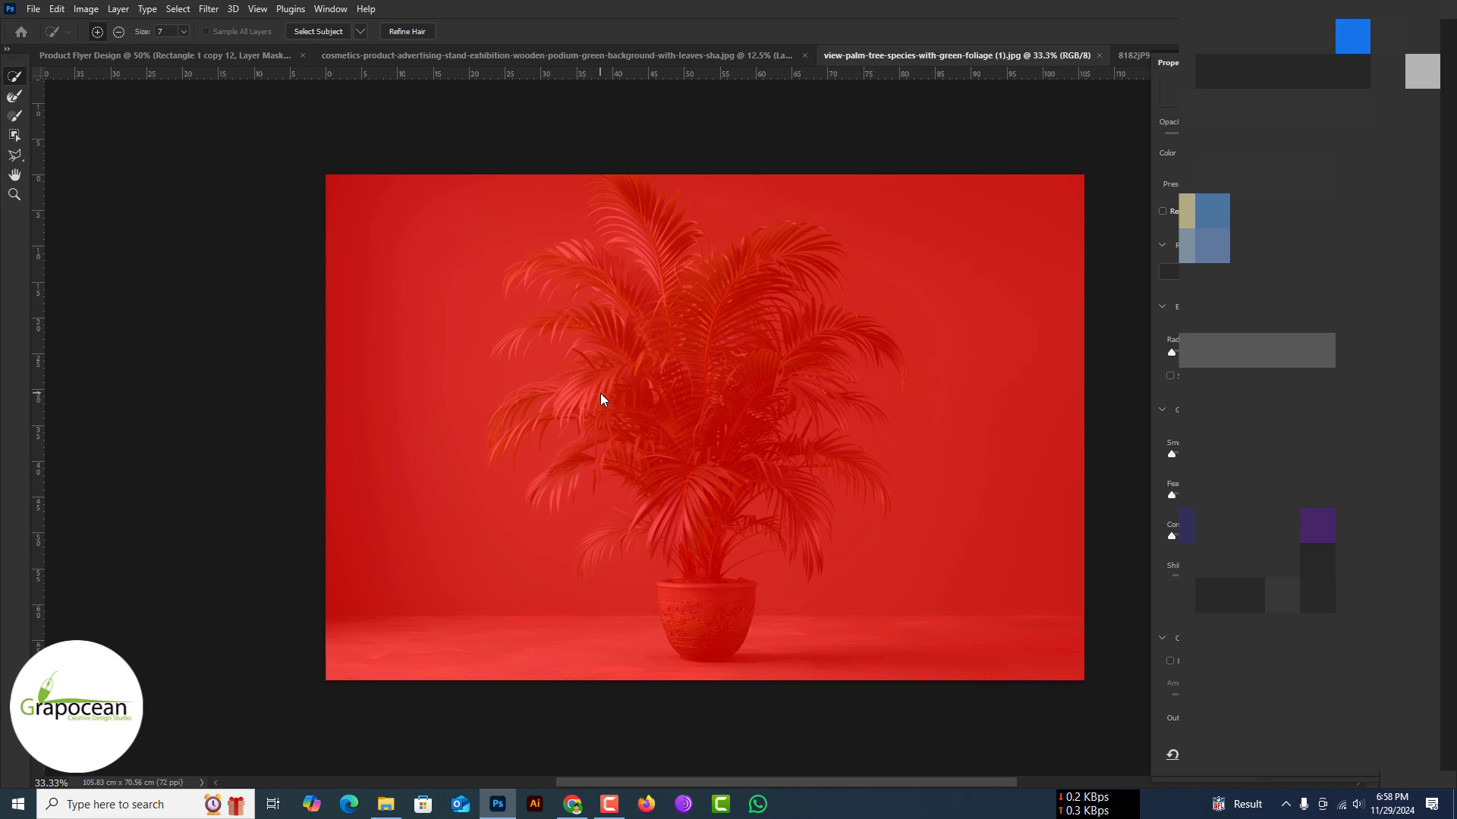
{"action": "left_click", "coordinate": [639, 386]}
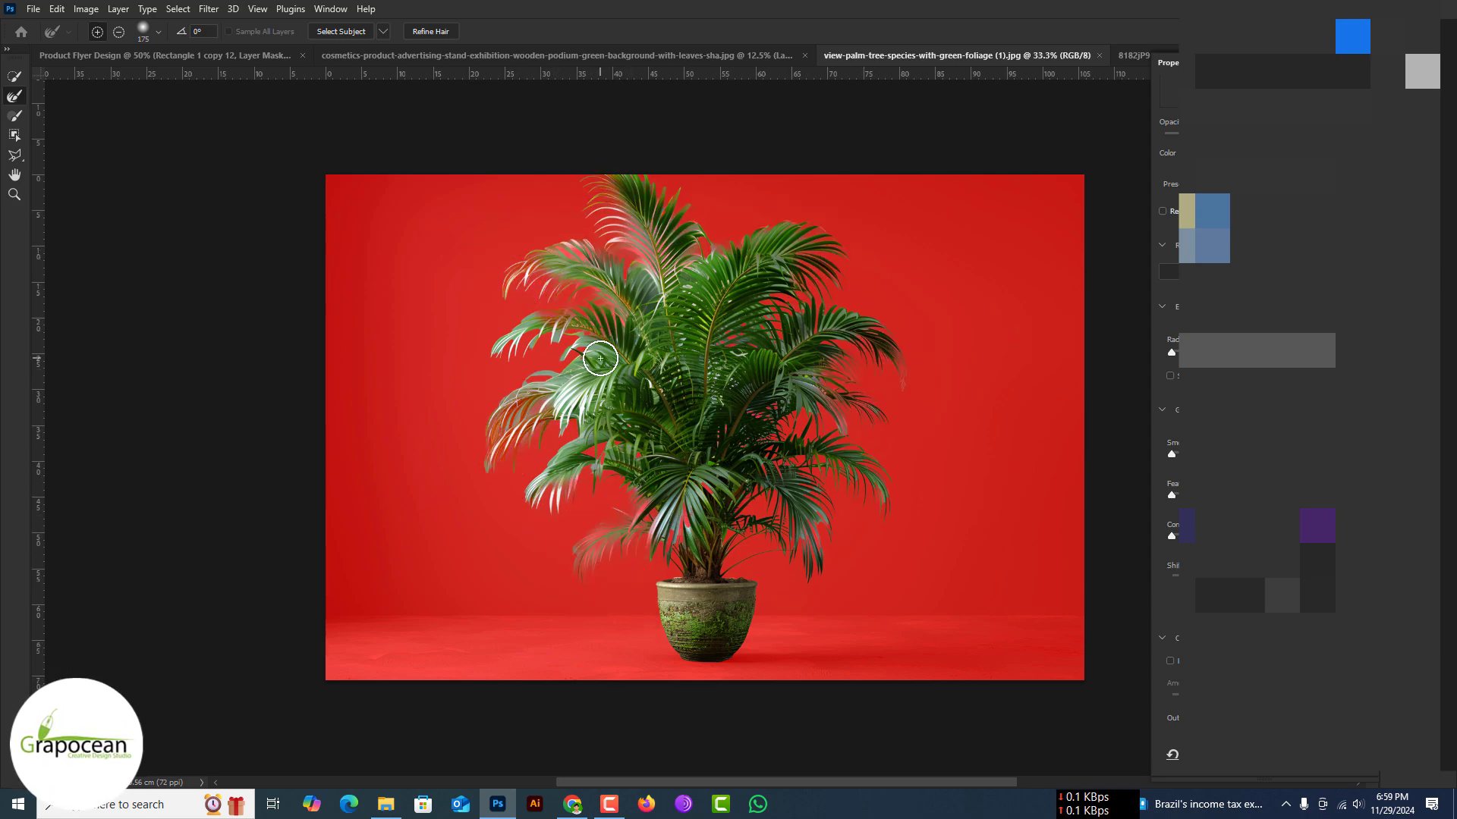
{"action": "left_click_drag", "start_coordinate": [600, 358], "coordinate": [502, 465]}
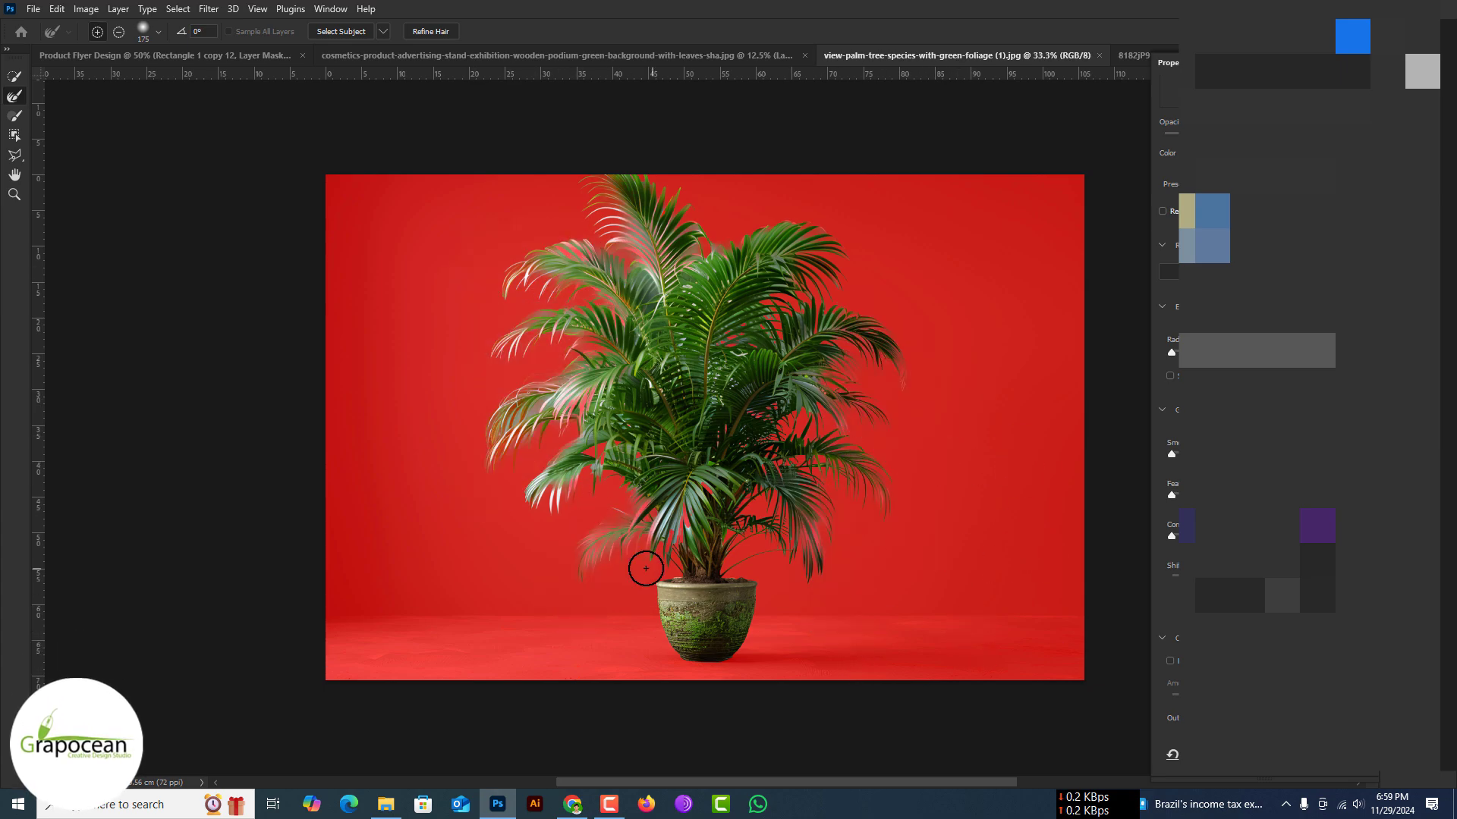
{"action": "left_click", "coordinate": [1294, 772]}
Step: Clean up the palm's mask with an Overlay-mode brush and check the full cutout
{"action": "left_click", "coordinate": [1244, 215], "text": "alt"}
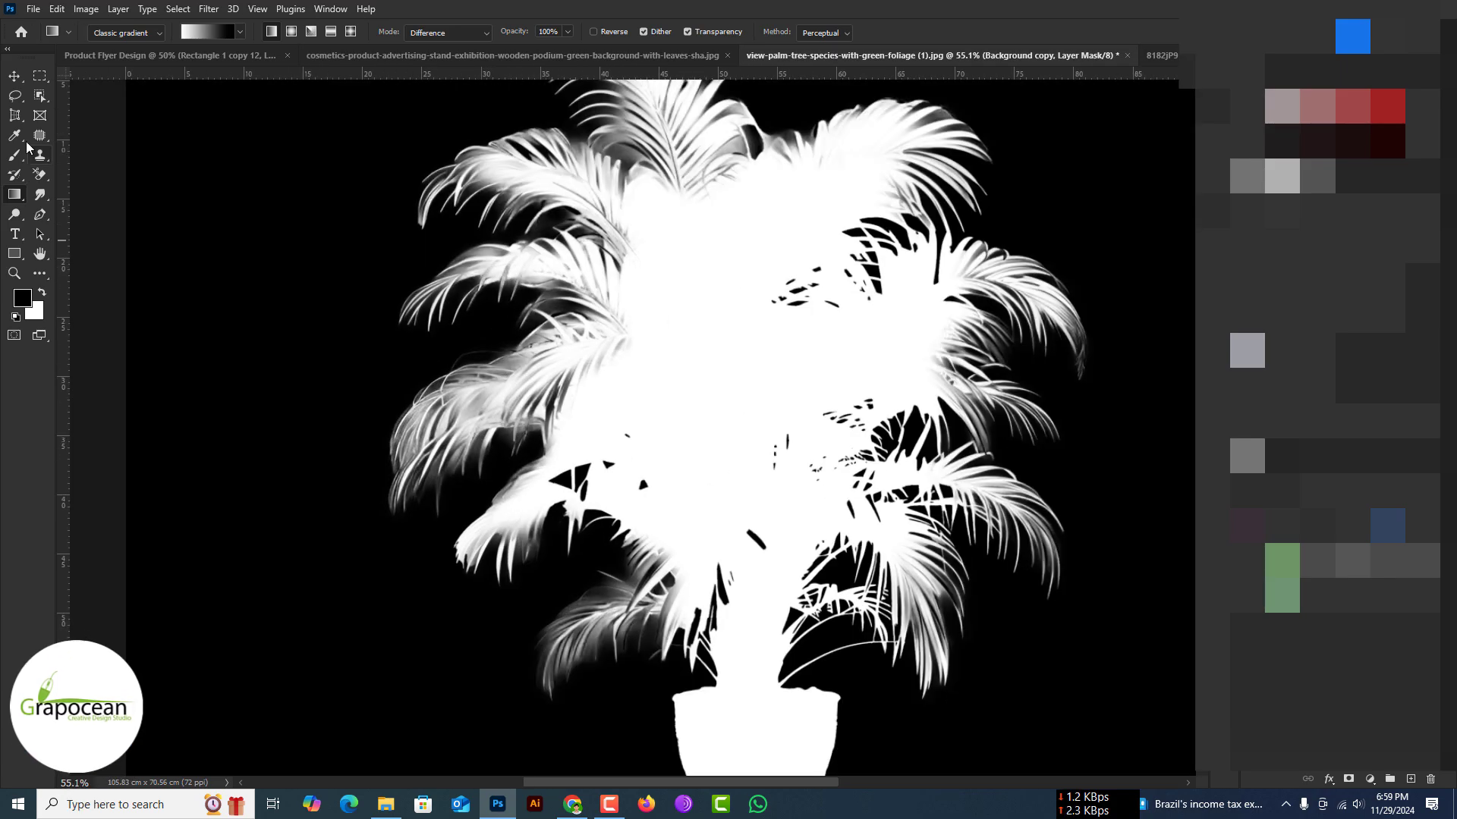
{"action": "key", "text": "b"}
{"action": "left_click", "coordinate": [250, 36]}
{"action": "left_click", "coordinate": [244, 266]}
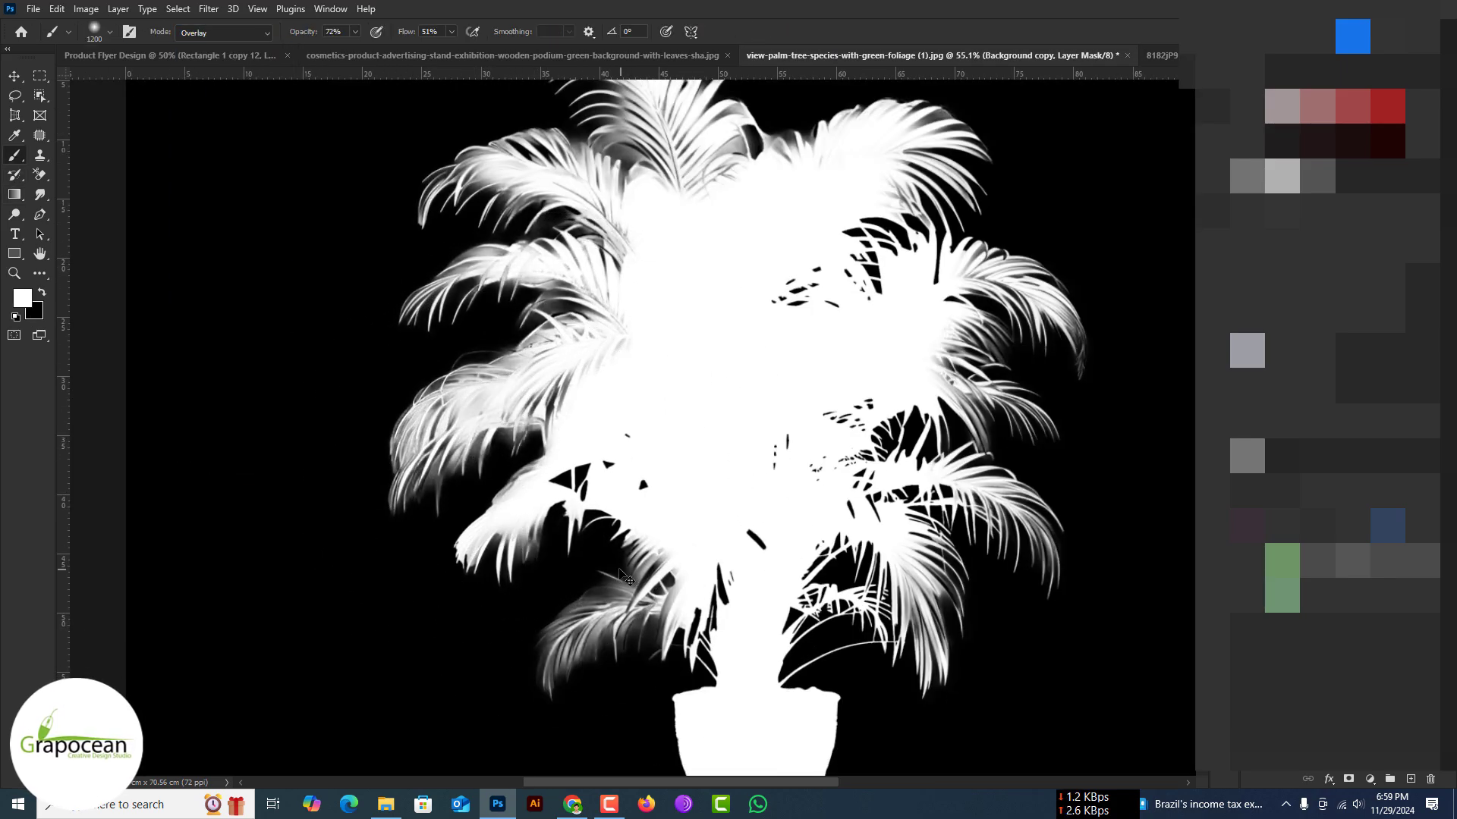
{"action": "scroll", "coordinate": [617, 196], "scroll_direction": "right", "scroll_amount": 3}
{"action": "scroll", "coordinate": [730, 227], "scroll_direction": "up", "scroll_amount": 2}
{"action": "key", "text": "ctrl+0"}
{"action": "left_click", "coordinate": [1244, 215], "text": "alt"}
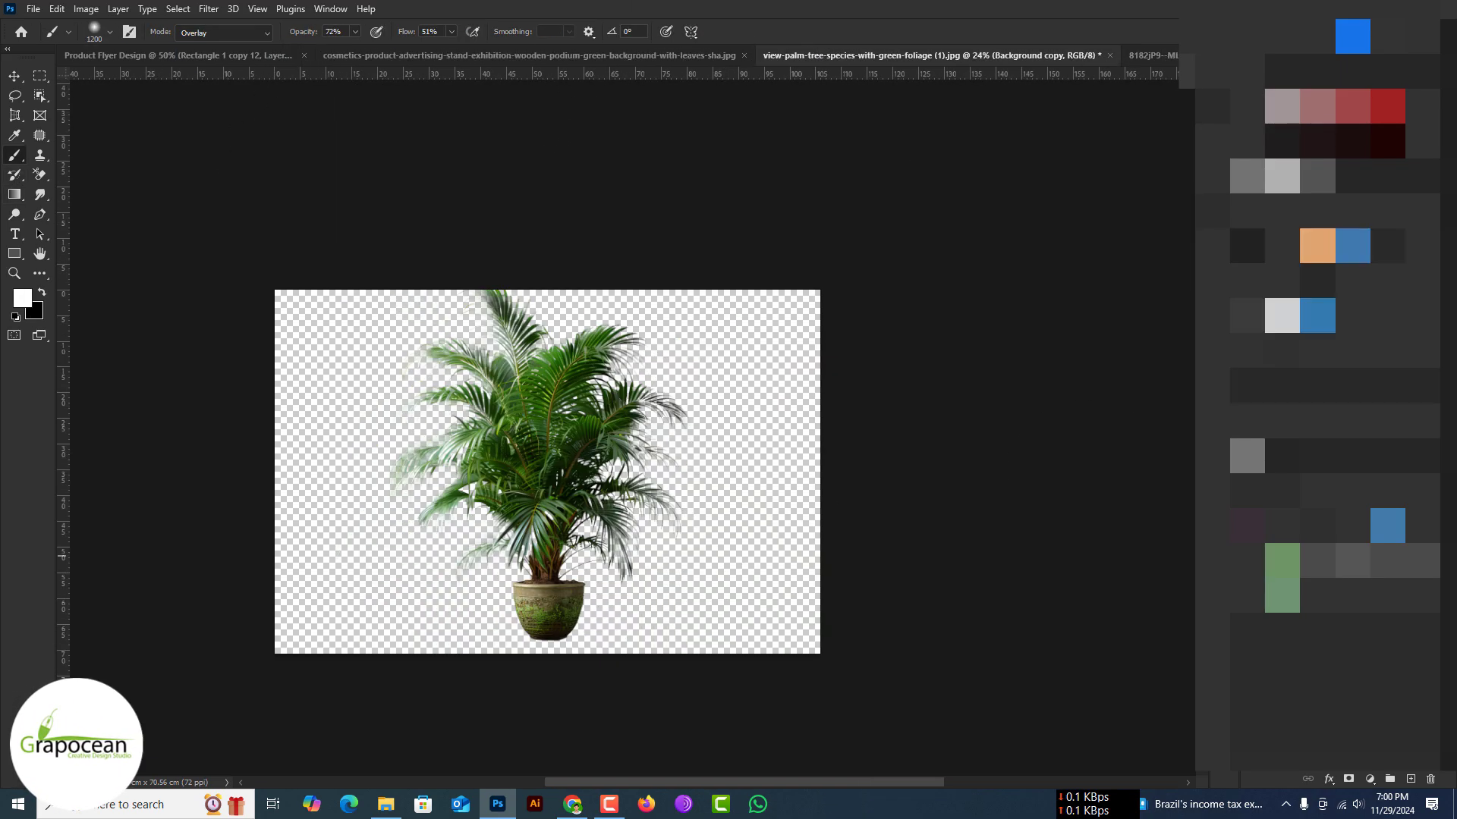
{"action": "left_click", "coordinate": [174, 55]}
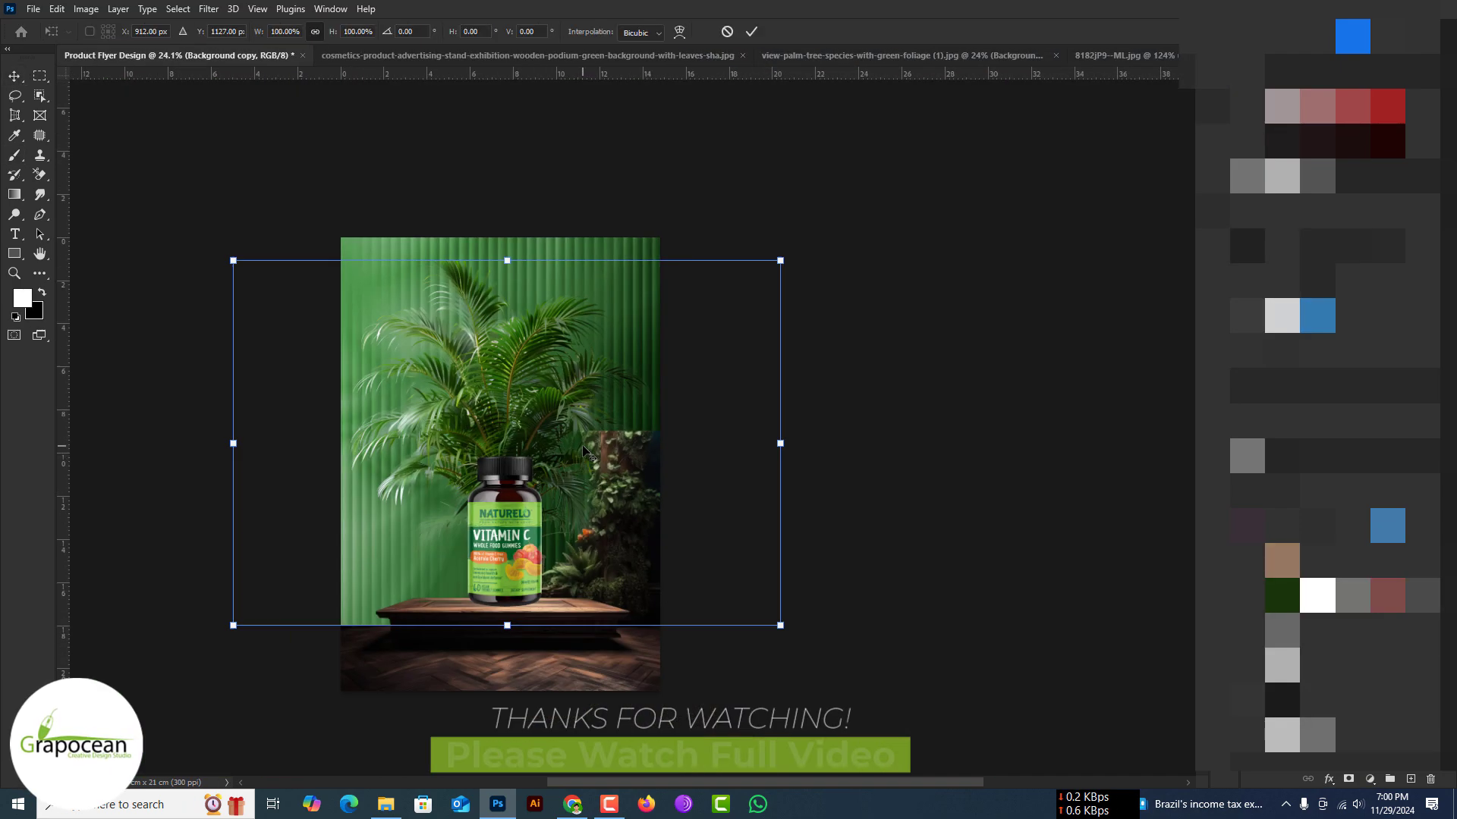
Step: Paste the palm, flip it horizontally, scale to about 68% and place it right of the bottle
{"action": "key", "text": "ctrl+v"}
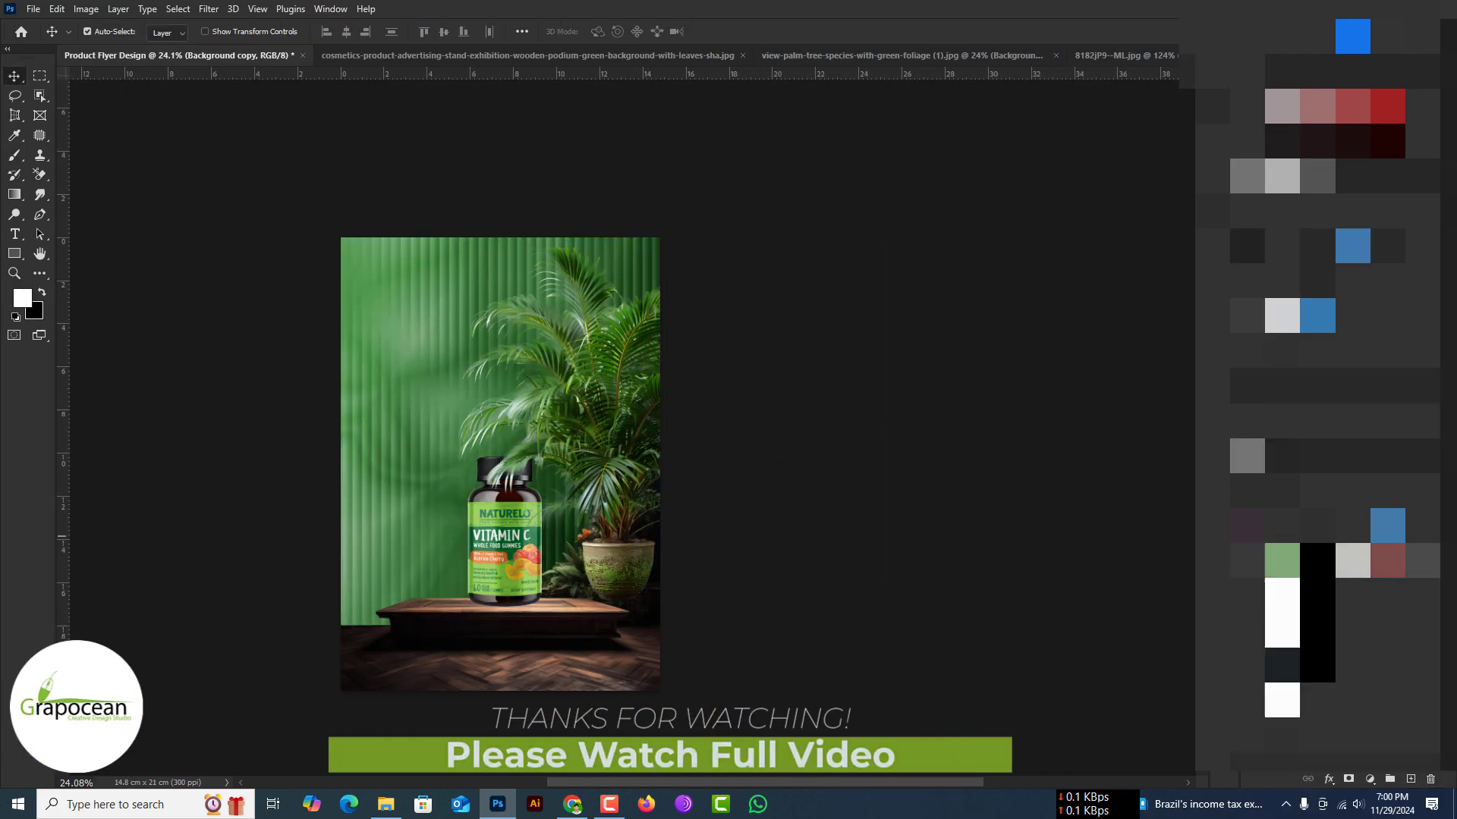
{"action": "key", "text": "ctrl+t"}
{"action": "left_click_drag", "start_coordinate": [607, 520], "coordinate": [643, 575]}
{"action": "right_click", "coordinate": [618, 455]}
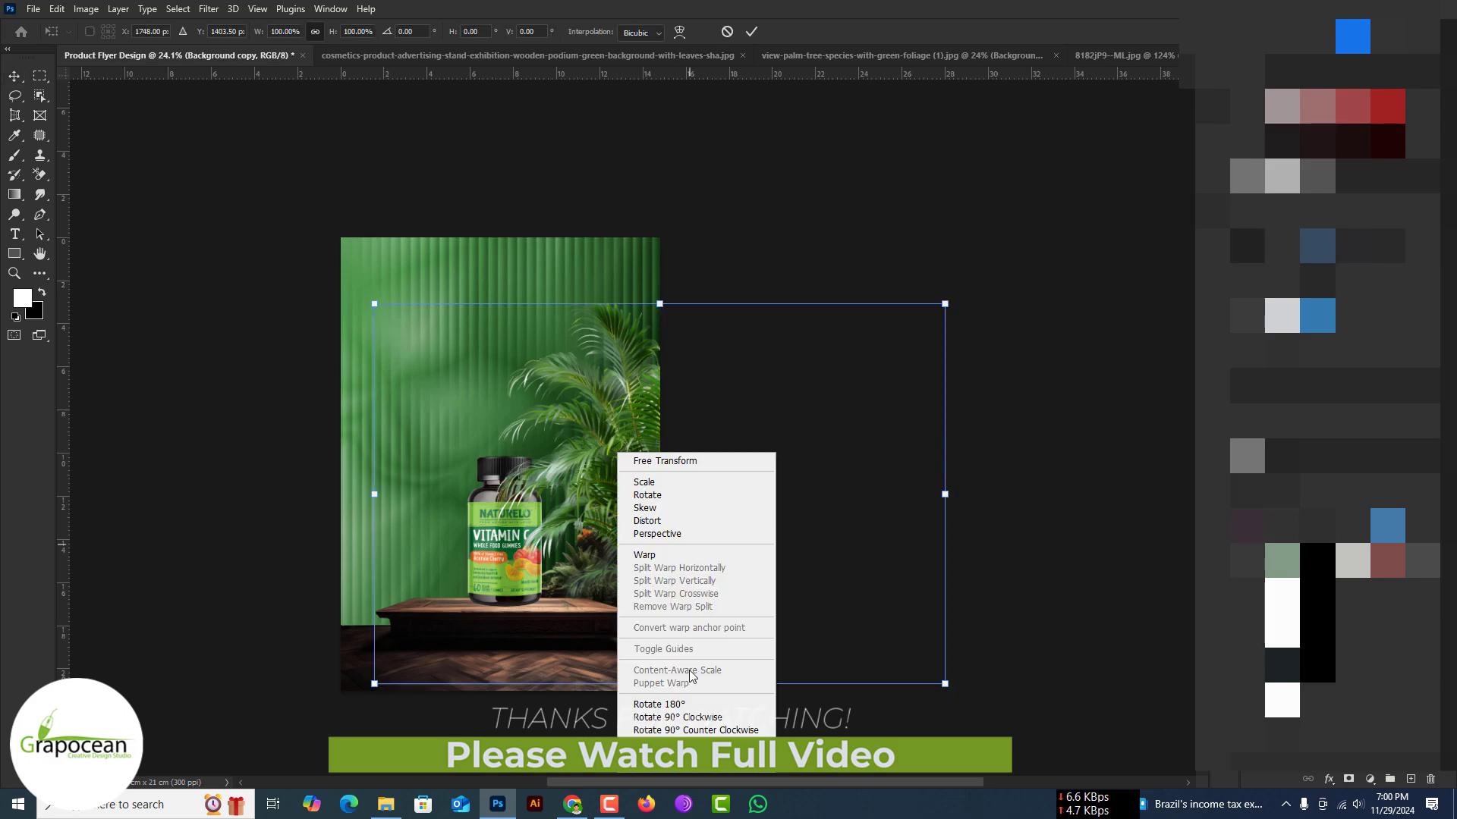
{"action": "left_click", "coordinate": [653, 717]}
{"action": "left_click_drag", "start_coordinate": [659, 432], "coordinate": [641, 417]}
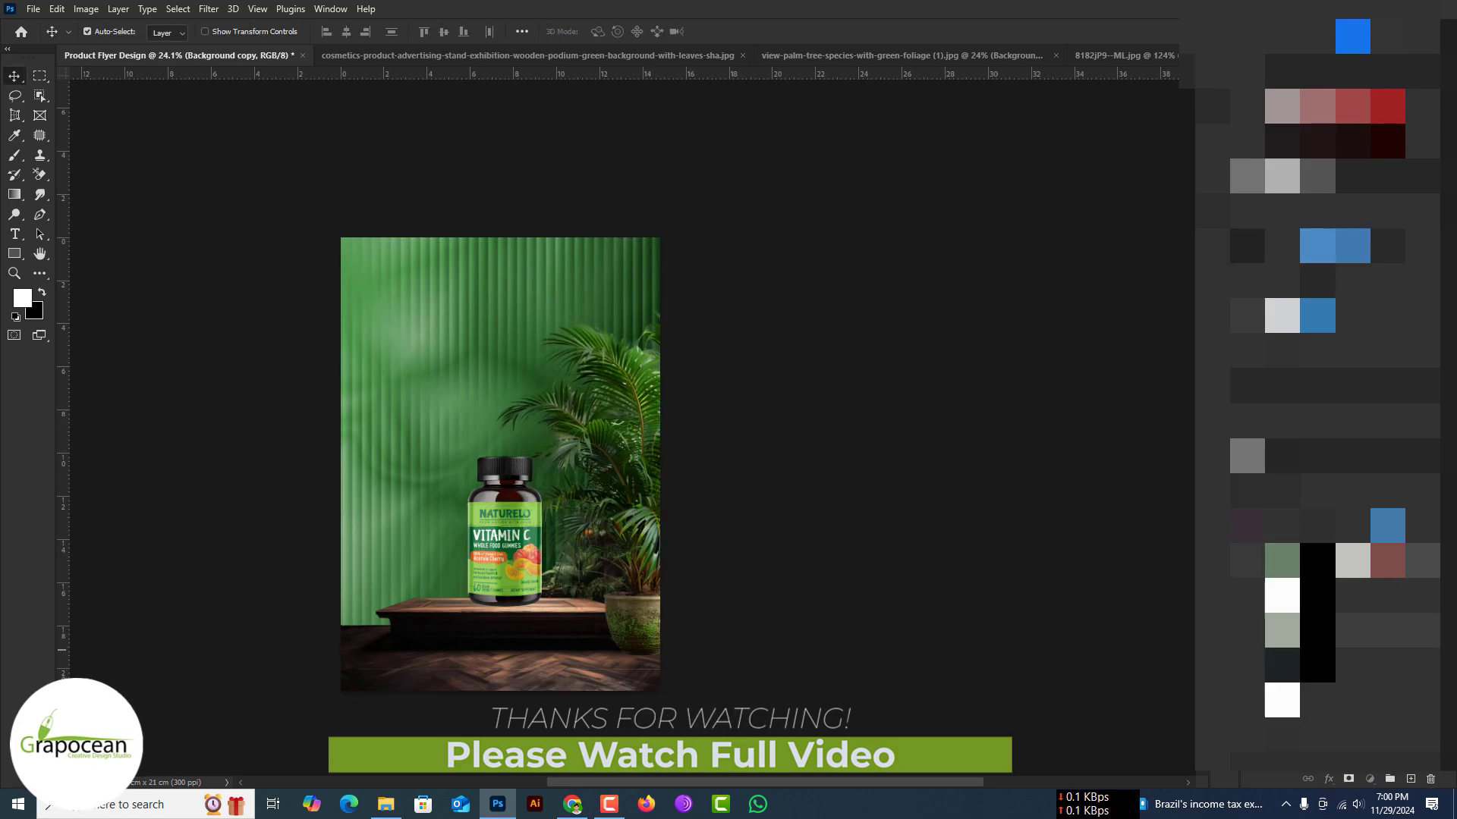
{"action": "left_click_drag", "start_coordinate": [851, 618], "coordinate": [795, 578]}
{"action": "left_click_drag", "start_coordinate": [571, 511], "coordinate": [590, 530]}
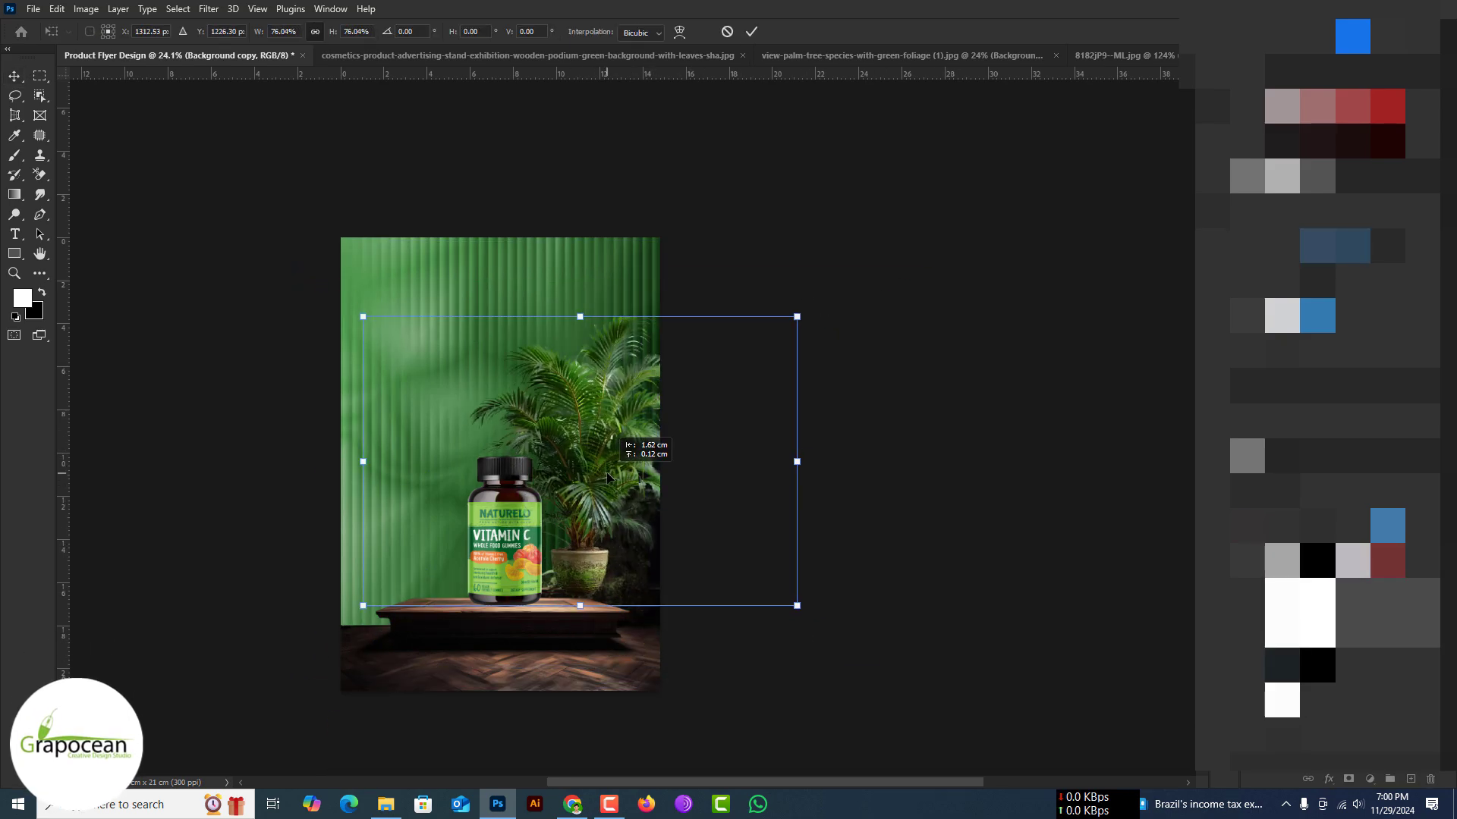
{"action": "left_click", "coordinate": [751, 32]}
{"action": "key", "text": "ctrl+plus"}
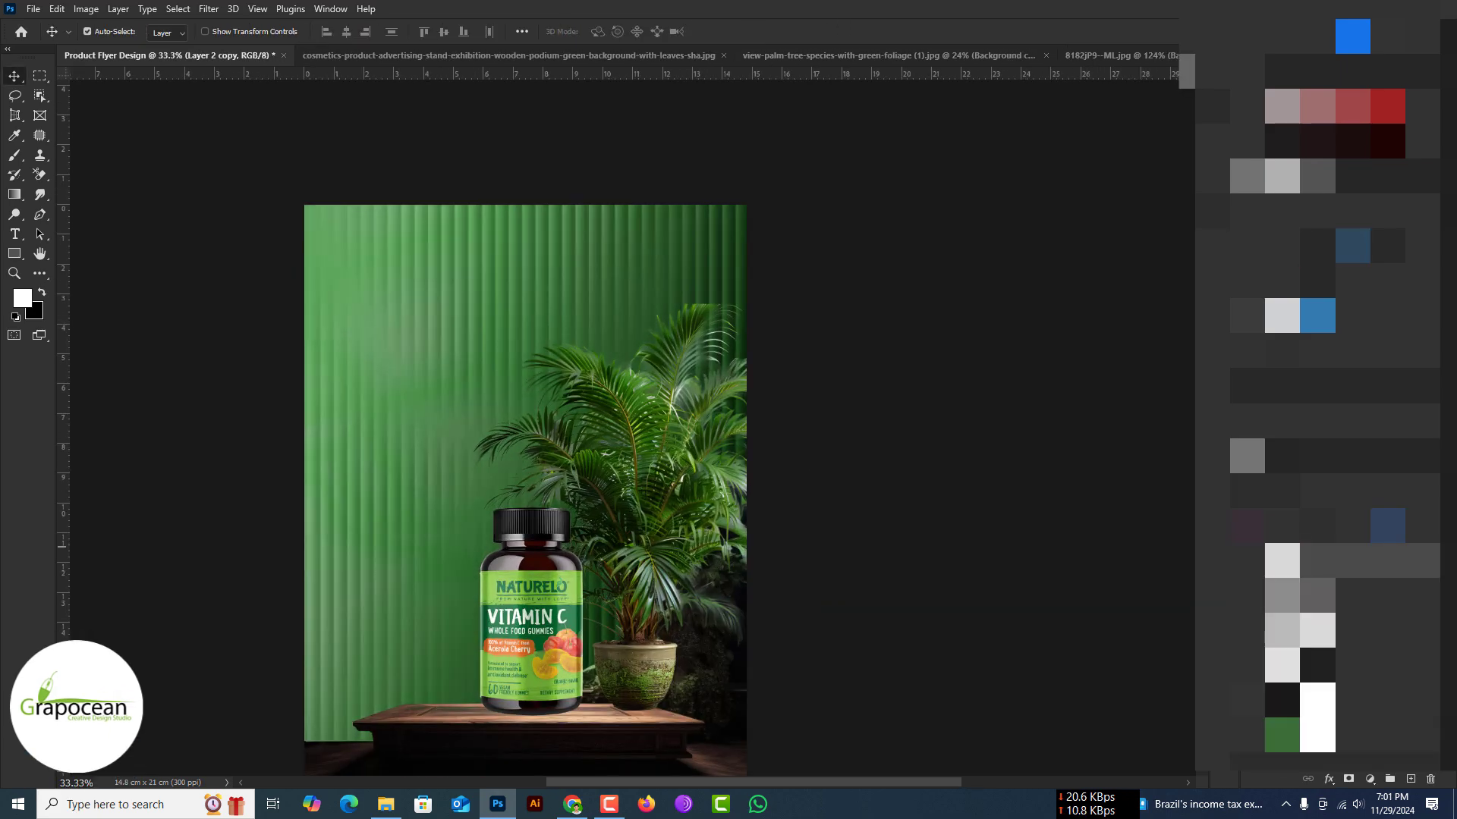
{"action": "left_click", "coordinate": [1244, 216]}
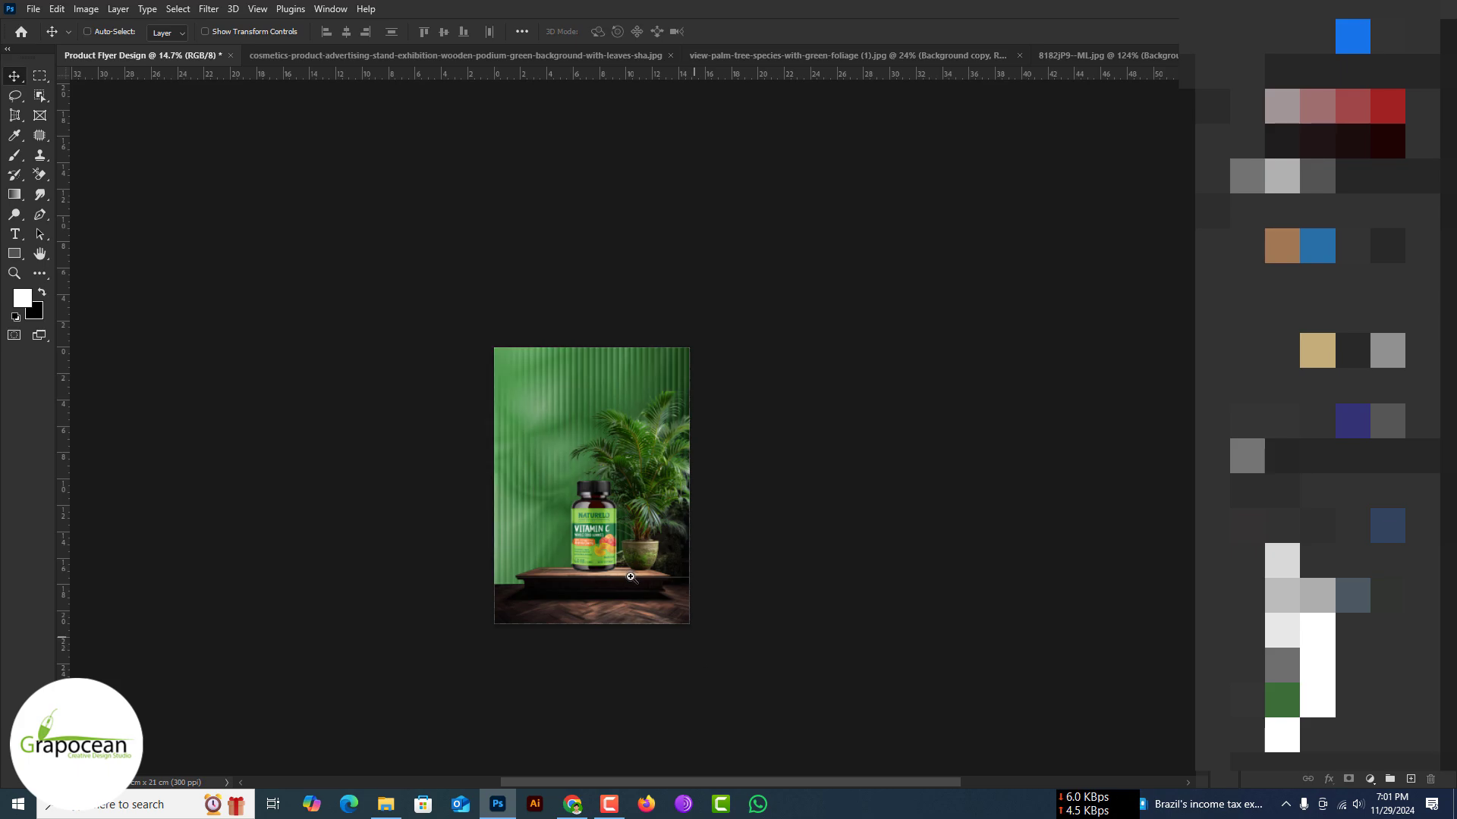
Step: Scale the Vitamin C bottle up to about 114% and commit the transform
{"action": "left_click_drag", "start_coordinate": [612, 392], "coordinate": [633, 358]}
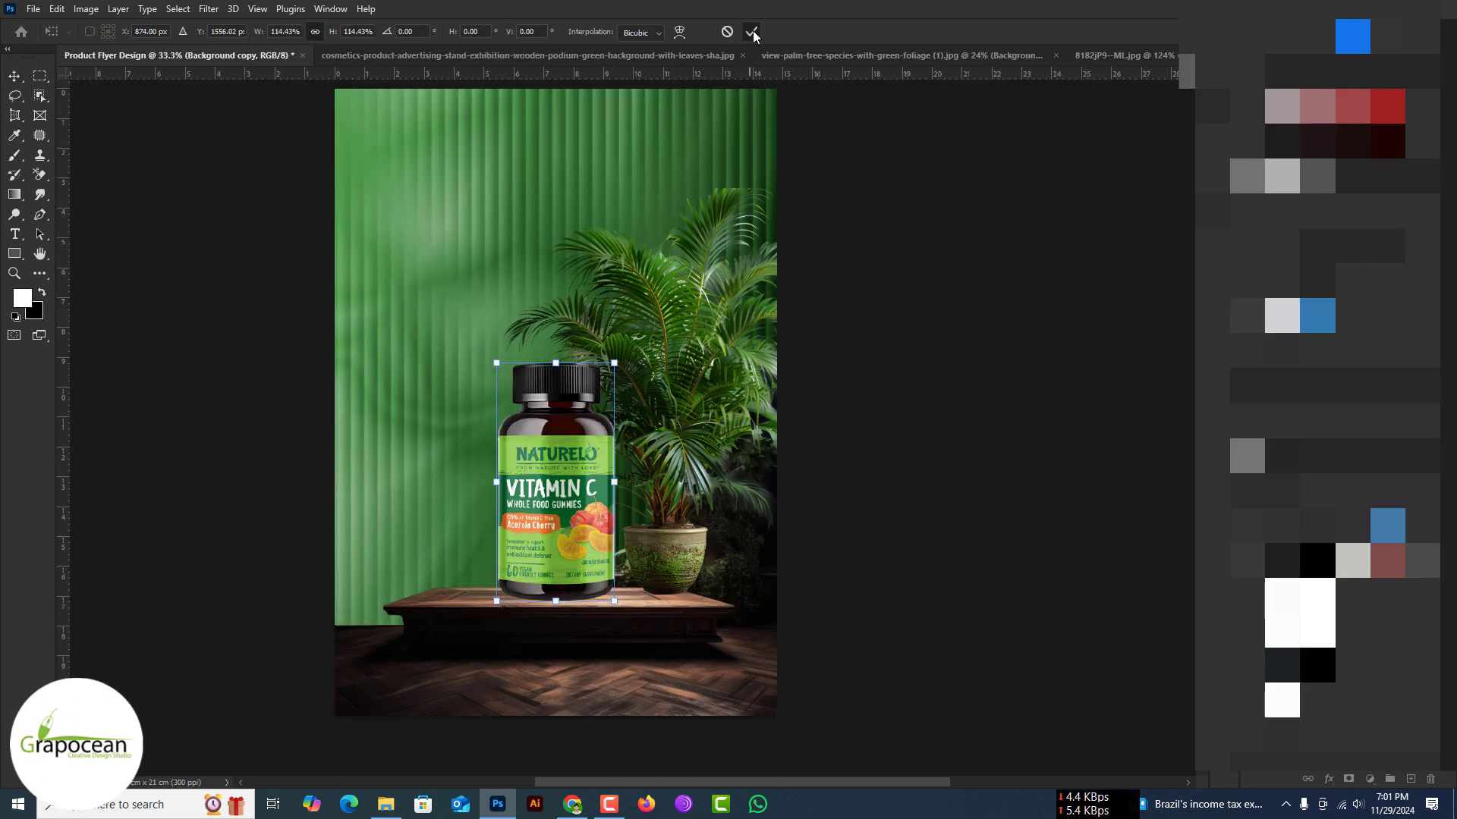
{"action": "key", "text": "Return"}
{"action": "key", "text": "ctrl+plus"}
{"action": "scroll", "coordinate": [762, 551], "scroll_direction": "down", "scroll_amount": 2}
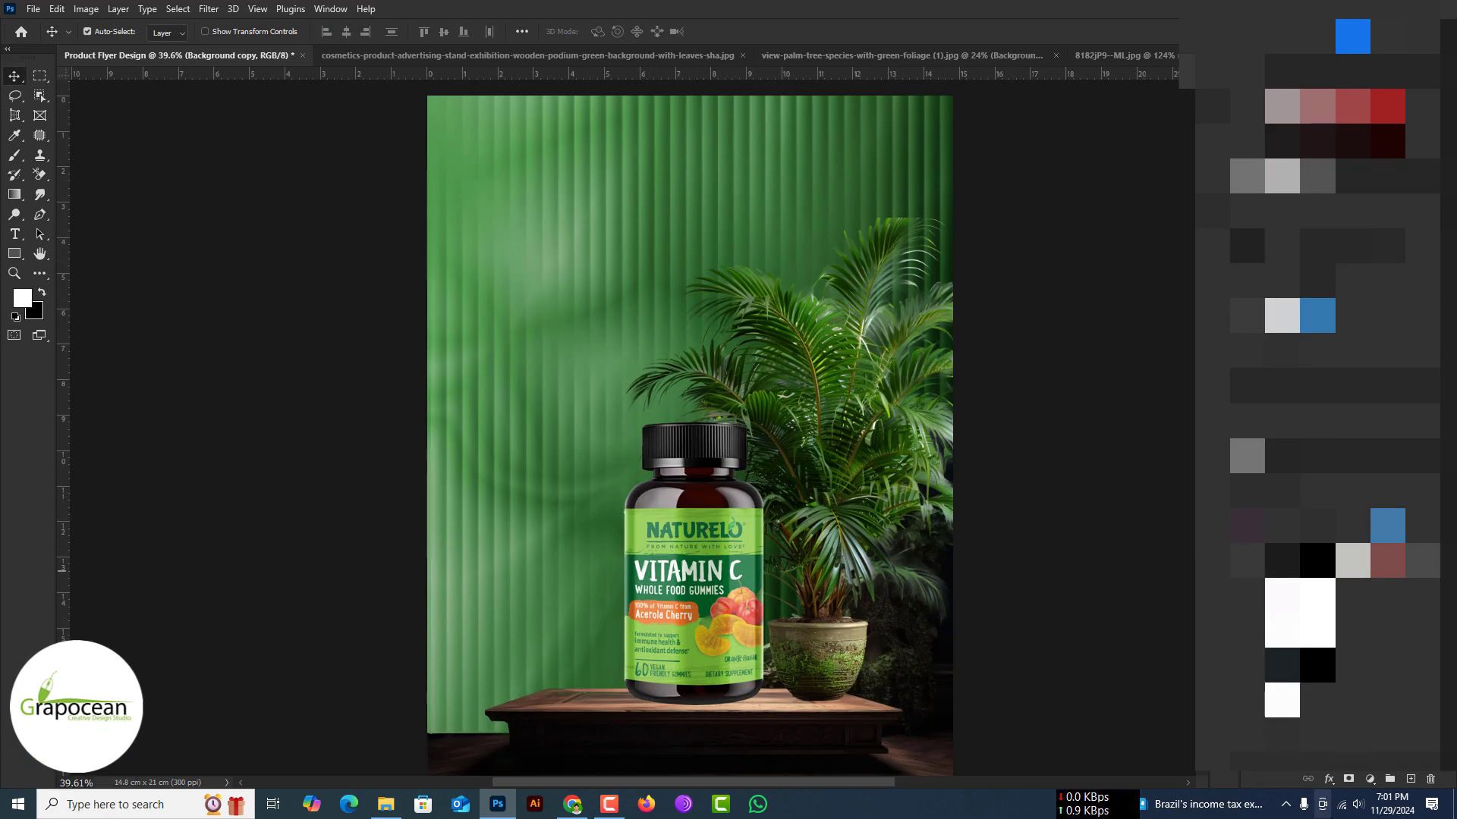
Step: Add a Curves adjustment, set its target tone with the eyedropper, and brush its mask over the bottle
{"action": "left_click", "coordinate": [1244, 216]}
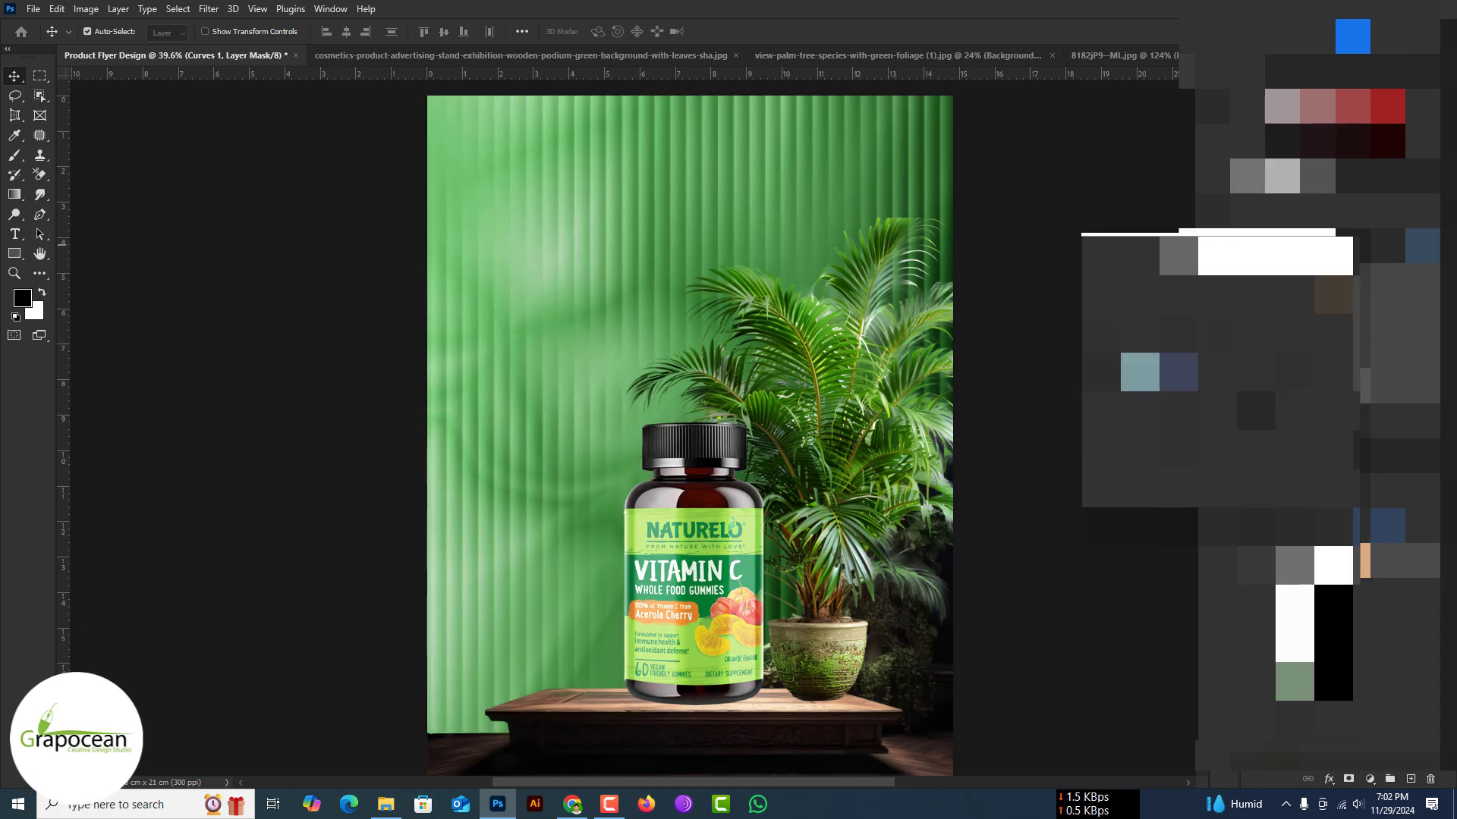
{"action": "left_click", "coordinate": [586, 472]}
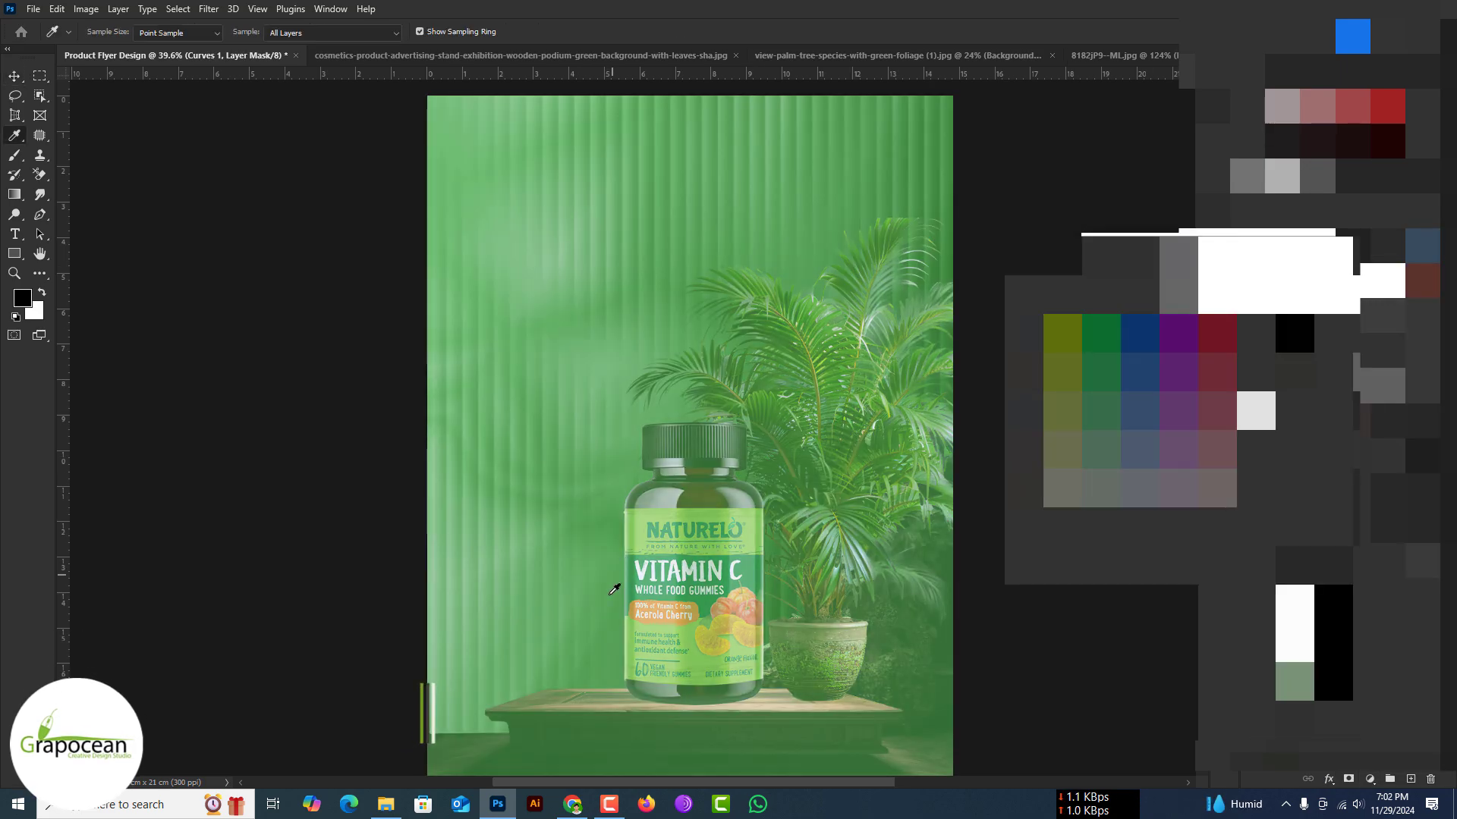
{"action": "left_click", "coordinate": [615, 589]}
{"action": "key", "text": "Return"}
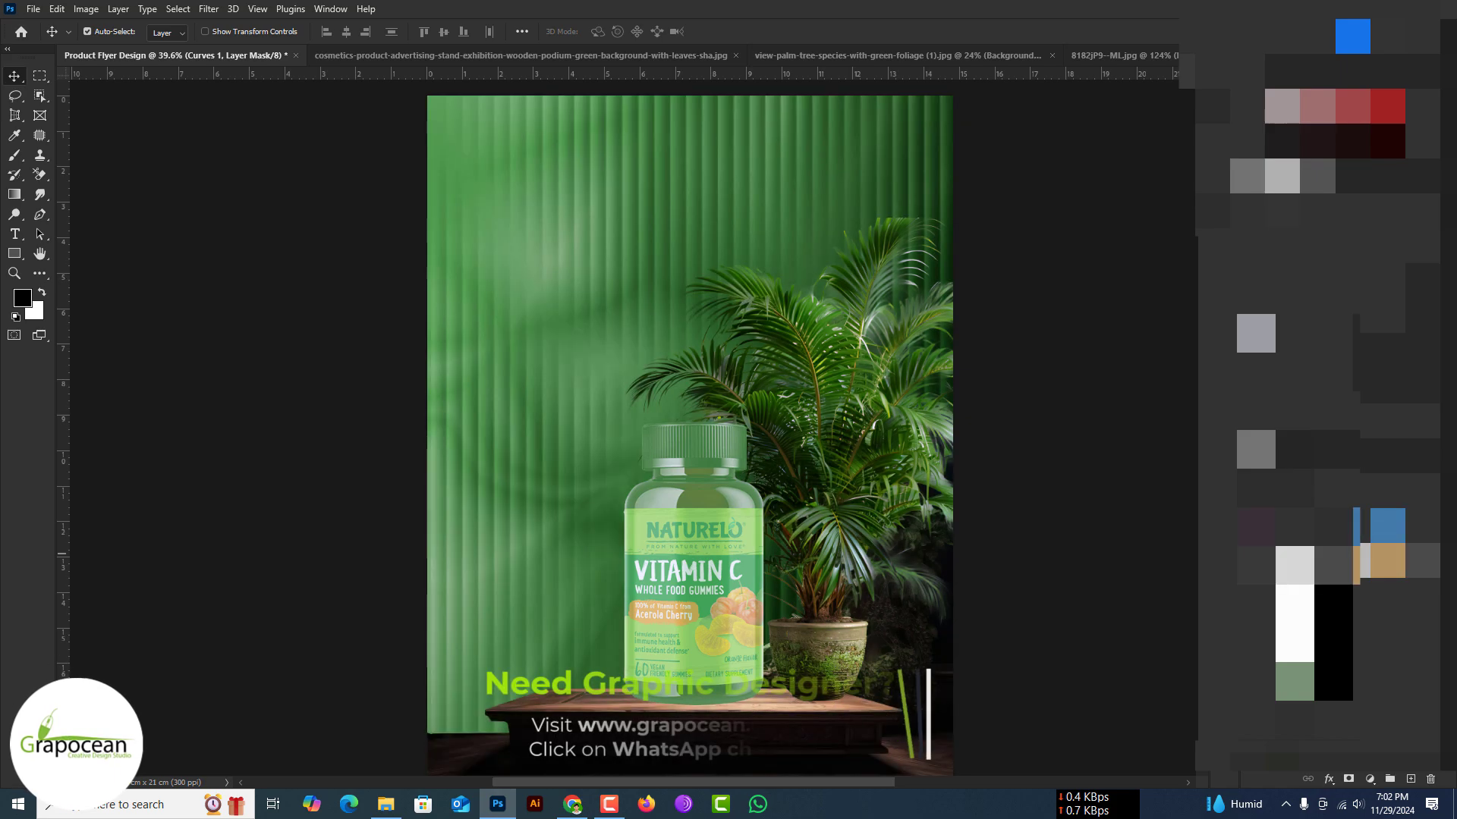
{"action": "key", "text": "b"}
{"action": "scroll", "coordinate": [816, 454], "scroll_direction": "up", "scroll_amount": 2}
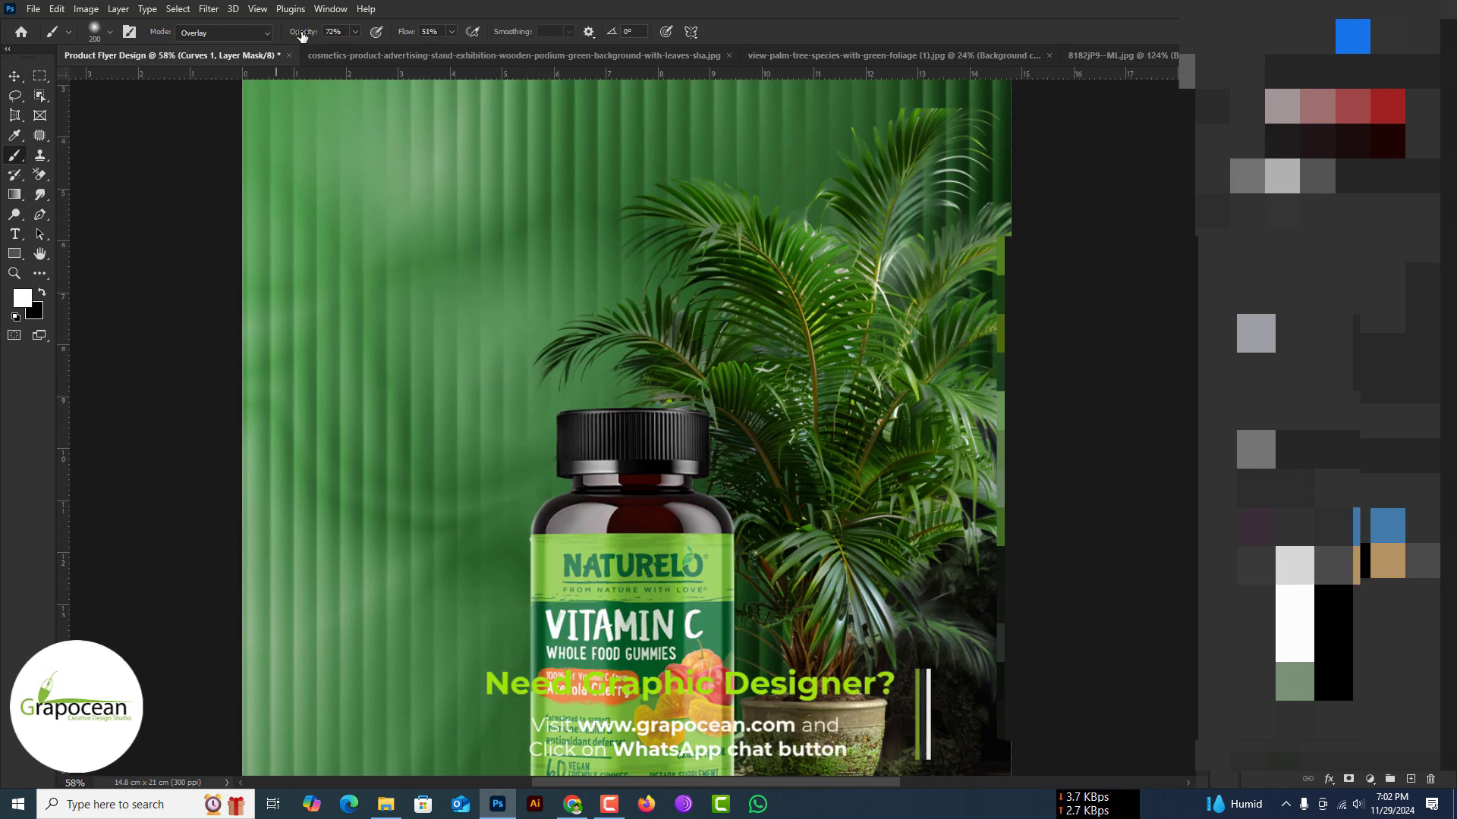
{"action": "scroll", "coordinate": [706, 613], "scroll_direction": "down", "scroll_amount": 3}
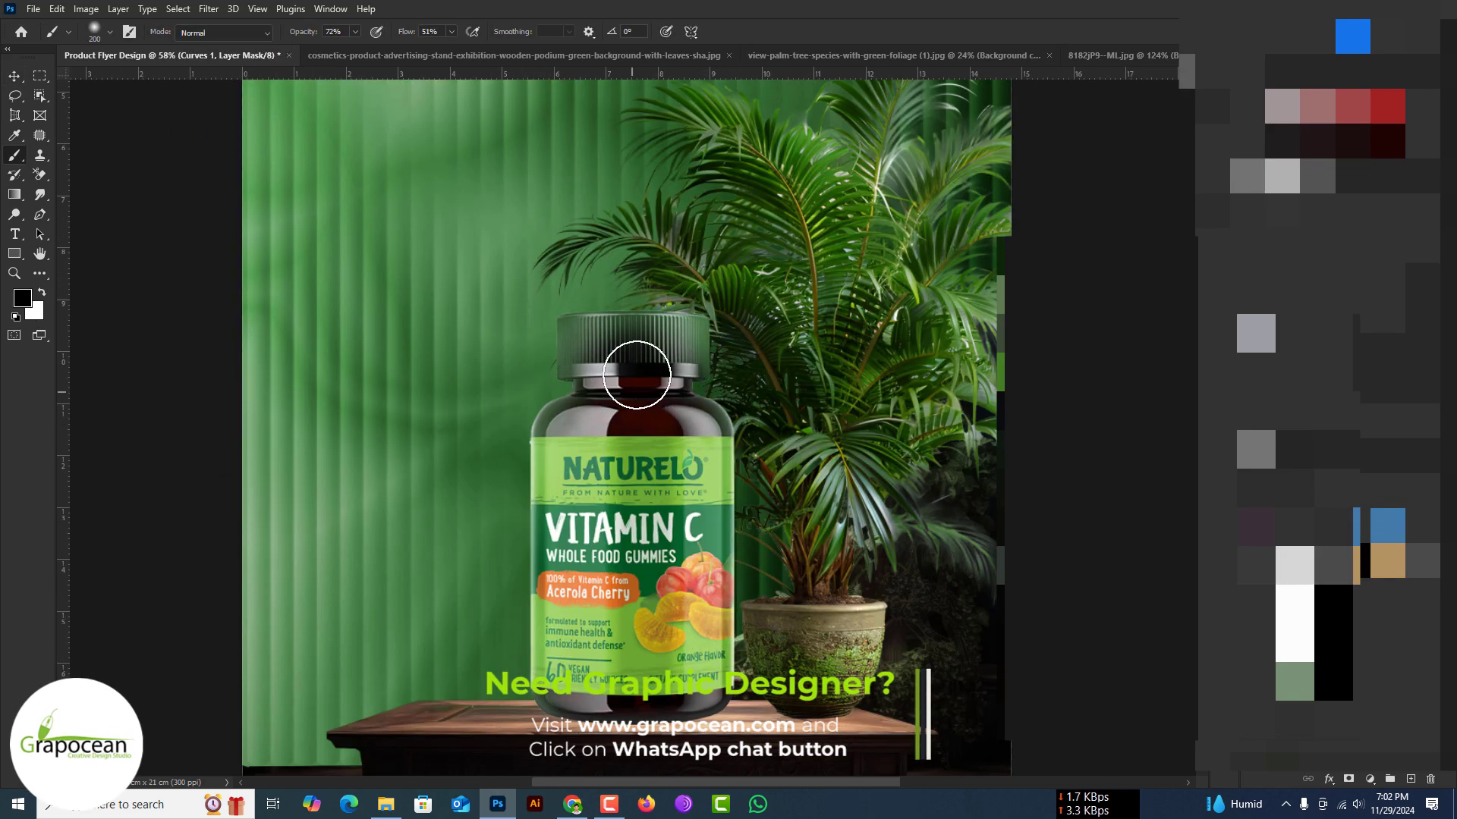
{"action": "key", "text": "h"}
{"action": "double_click", "coordinate": [1365, 440]}
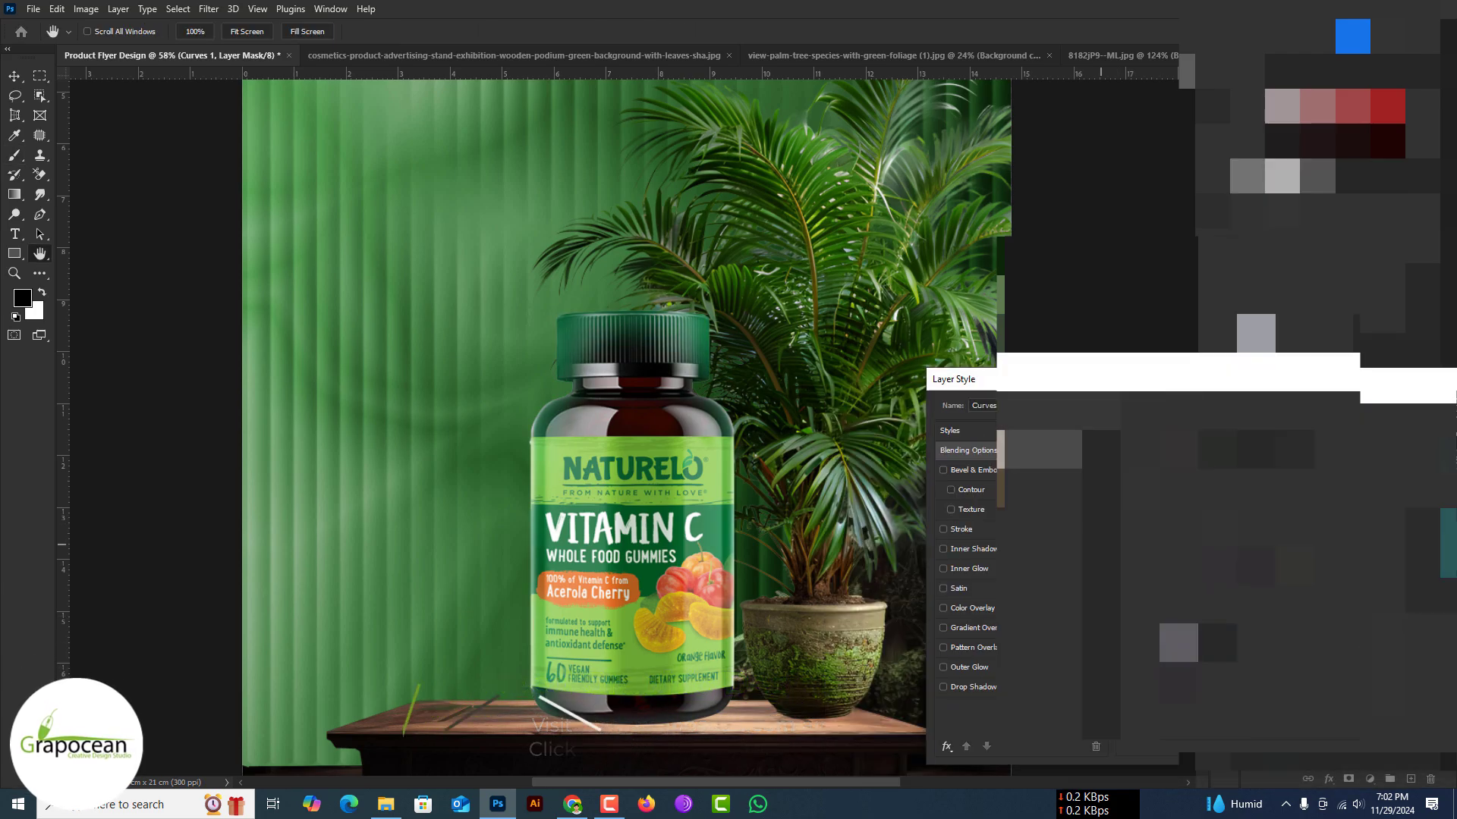
{"action": "key", "text": "Escape"}
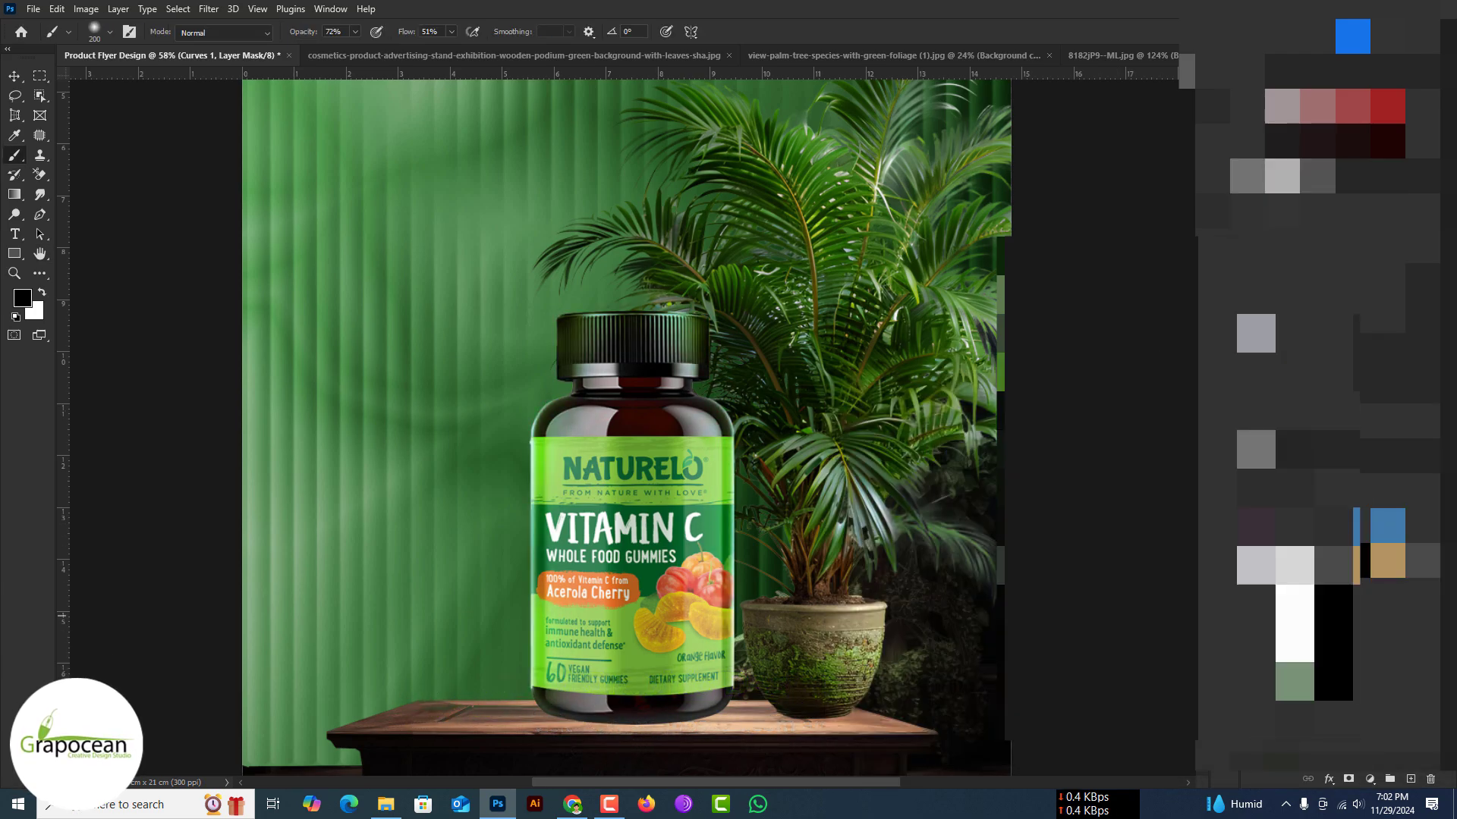
{"action": "key", "text": "ctrl+0"}
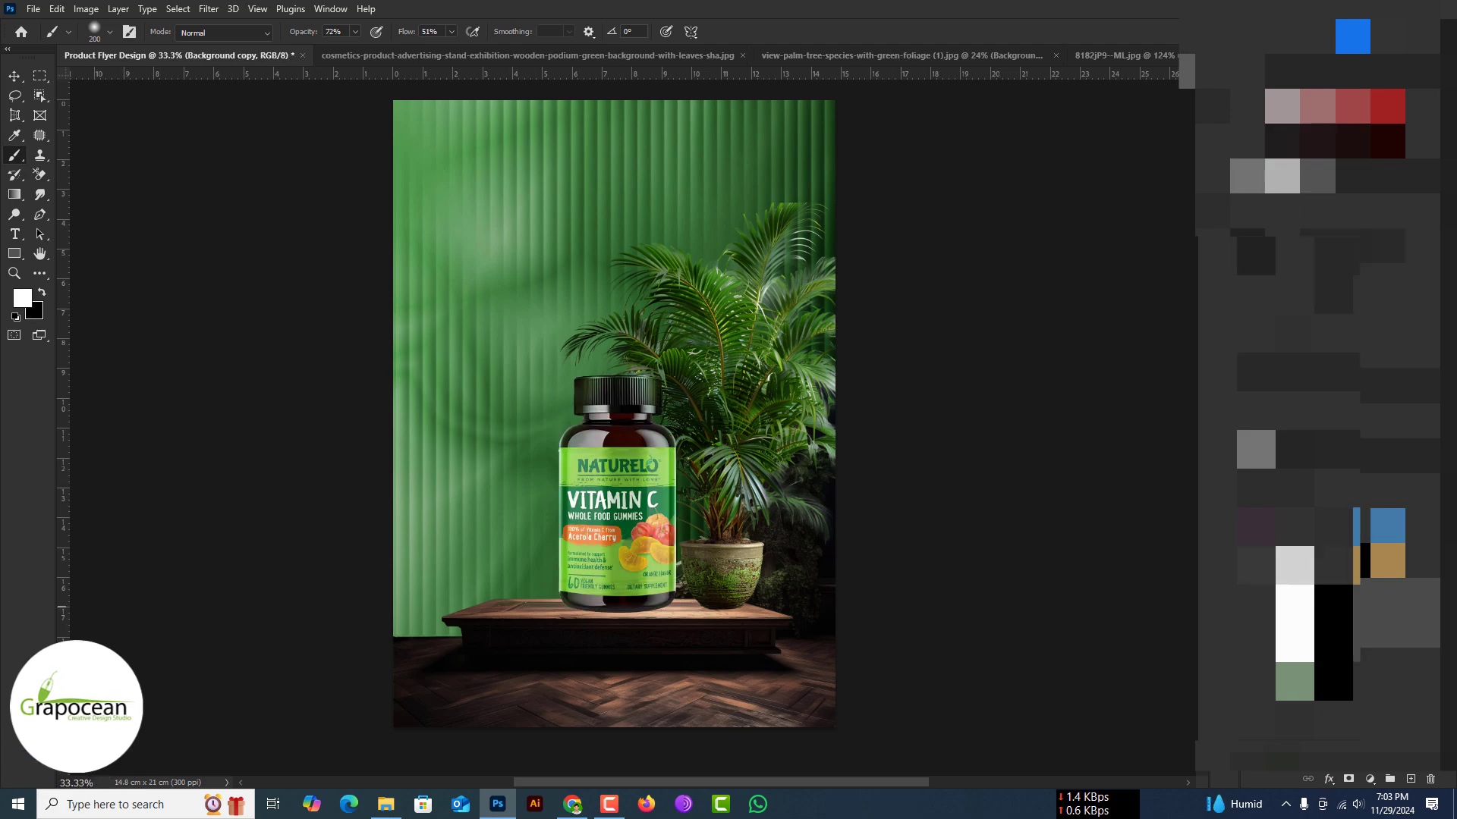
Step: Add a new layer and draw a black-and-white Difference gradient on it
{"action": "left_click", "coordinate": [1370, 779]}
{"action": "key", "text": "g"}
{"action": "left_click_drag", "start_coordinate": [501, 455], "coordinate": [709, 494]}
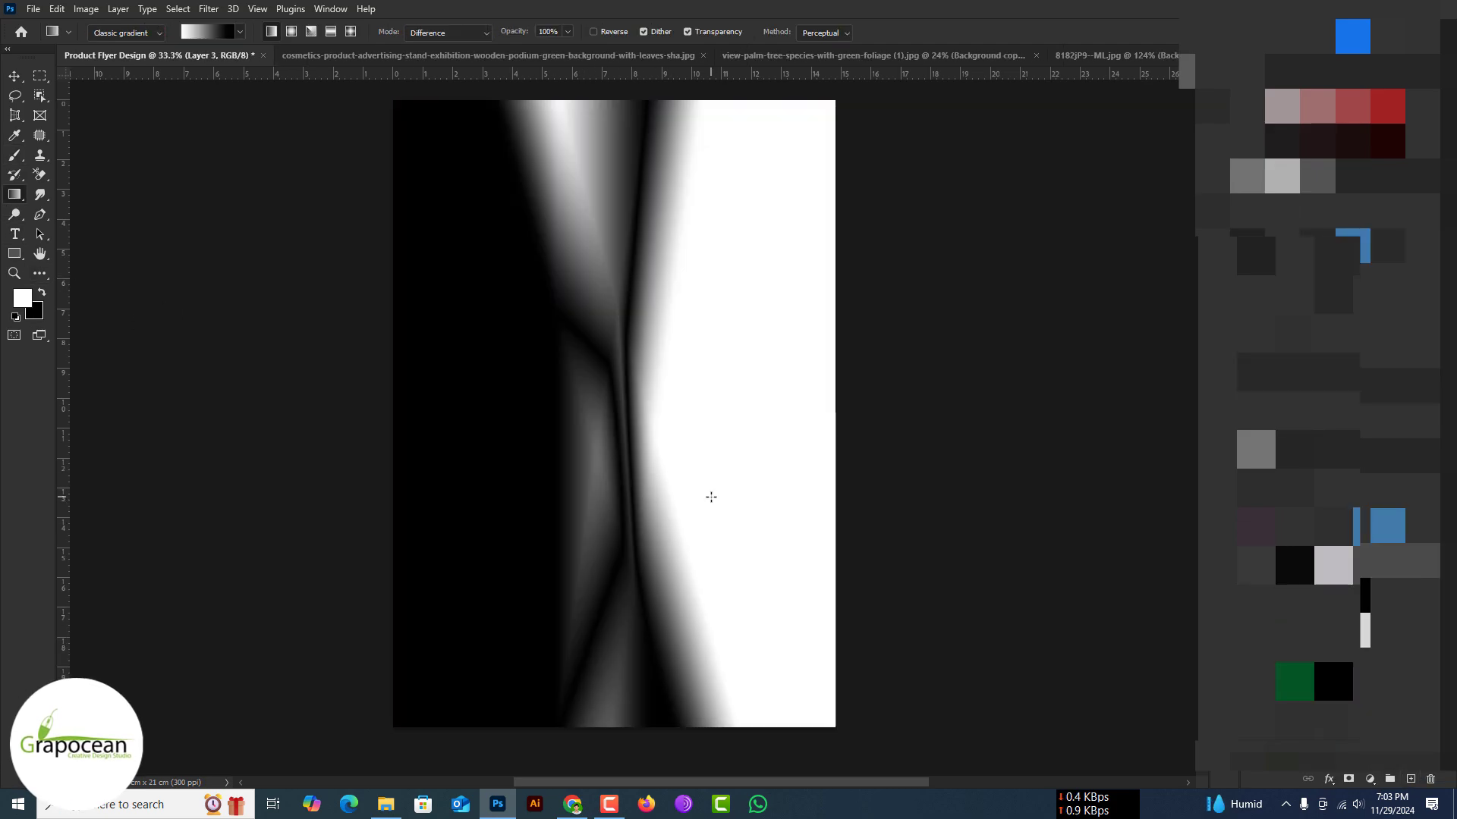
{"action": "left_click_drag", "start_coordinate": [577, 425], "coordinate": [744, 531]}
{"action": "key", "text": "ctrl+z"}
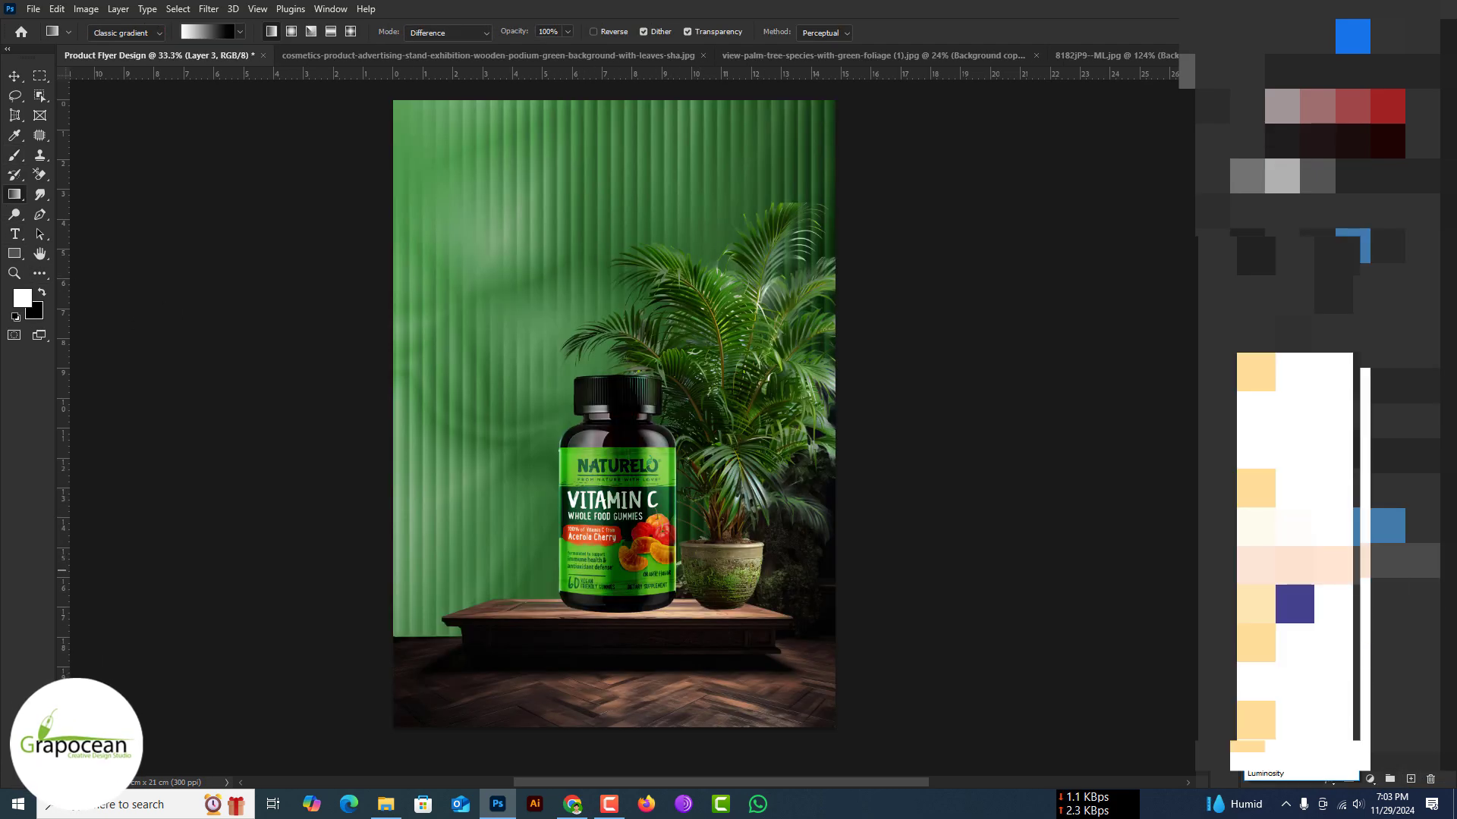
Step: Nudge the Background copy layer and give it a layer mask
{"action": "key", "text": "v"}
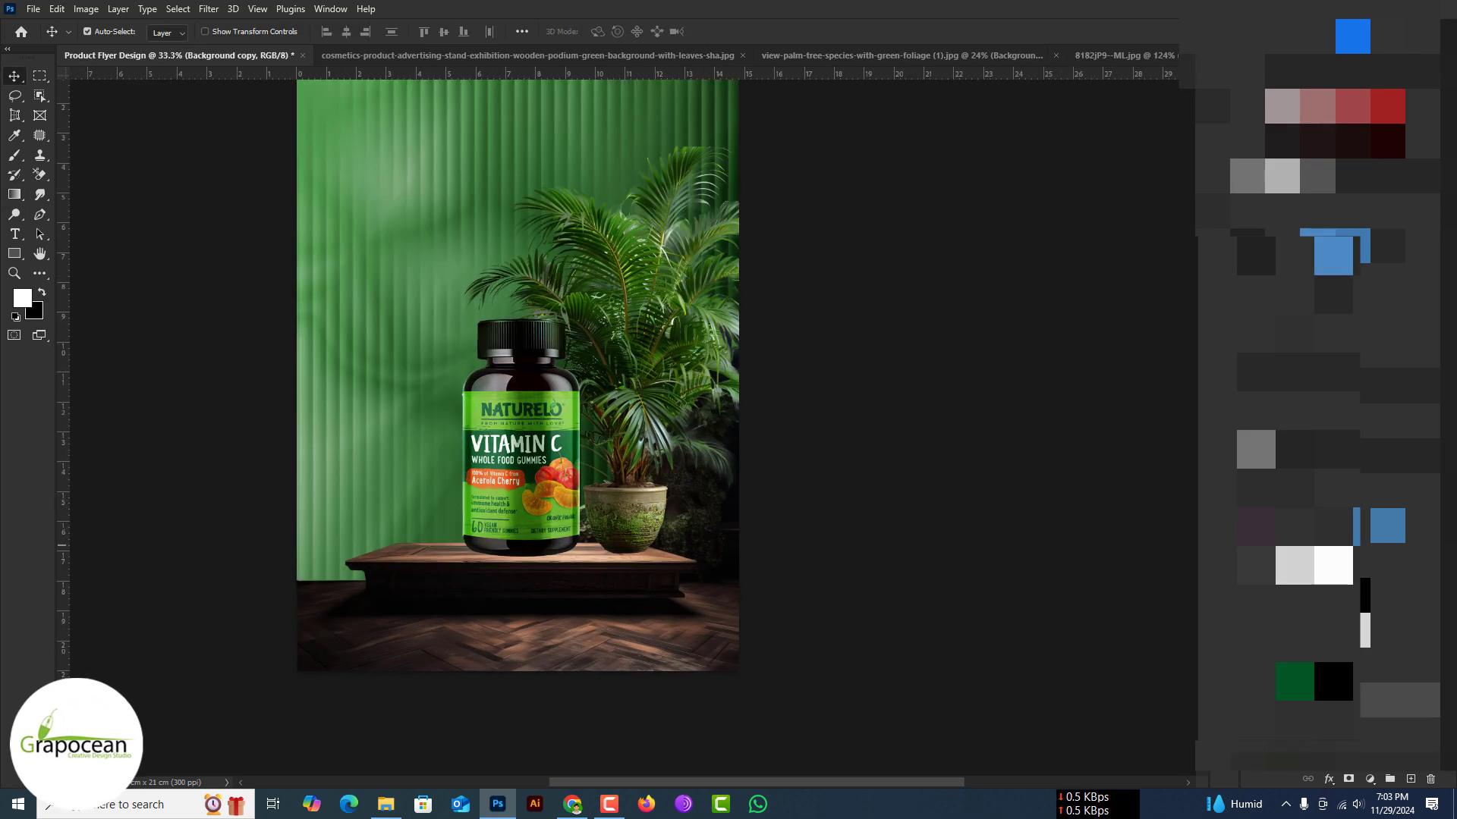
{"action": "mouse_move", "coordinate": [635, 485]}
{"action": "left_mouse_down"}
{"action": "mouse_move", "coordinate": [408, 489]}
{"action": "mouse_move", "coordinate": [640, 490]}
{"action": "left_mouse_up"}
{"action": "left_click", "coordinate": [1349, 779]}
{"action": "scroll", "coordinate": [501, 565], "scroll_direction": "down", "scroll_amount": 2}
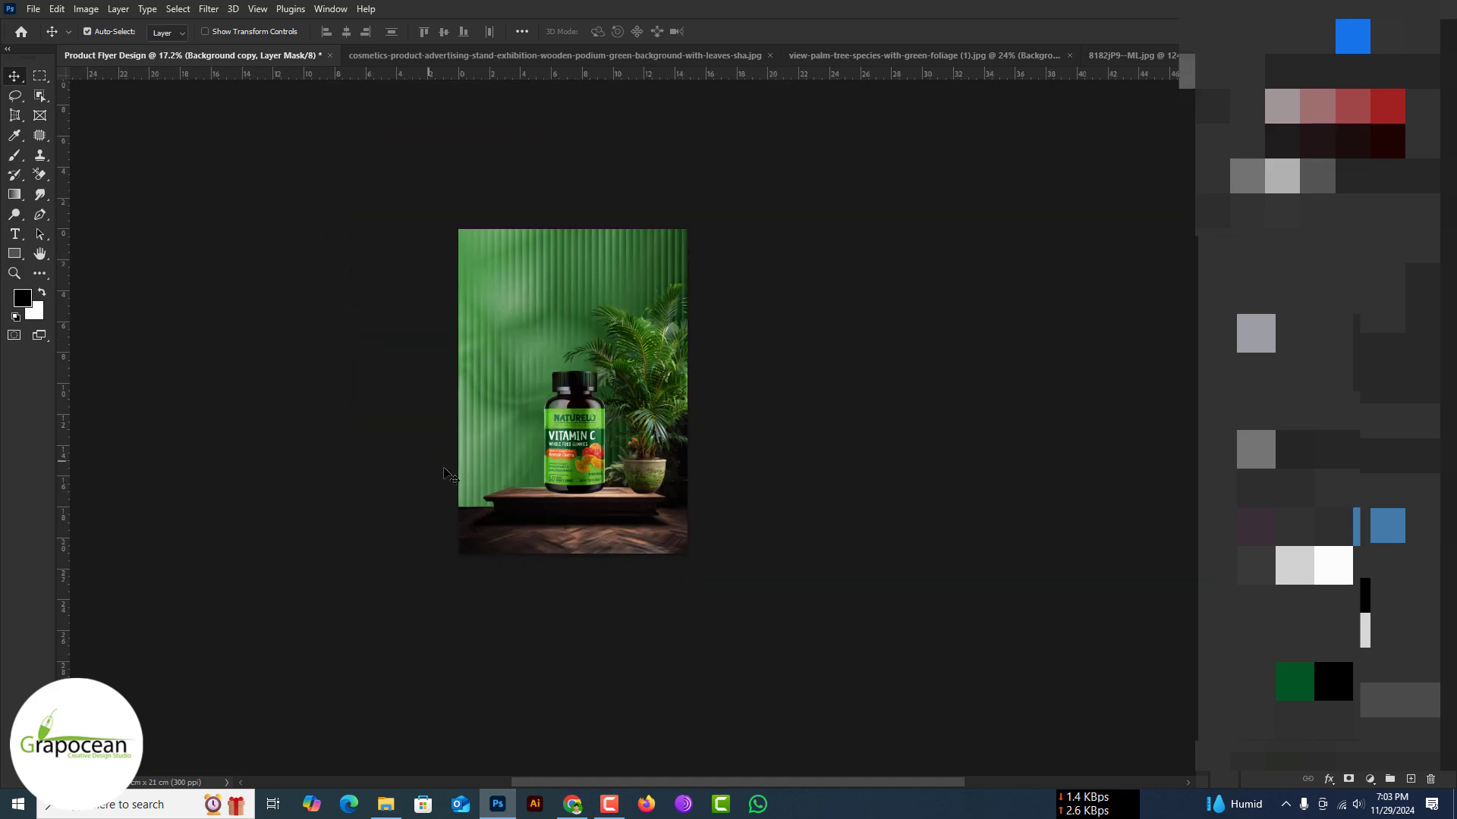
{"action": "scroll", "coordinate": [501, 565], "scroll_direction": "up", "scroll_amount": 3}
{"action": "scroll", "coordinate": [501, 565], "scroll_direction": "down", "scroll_amount": 3}
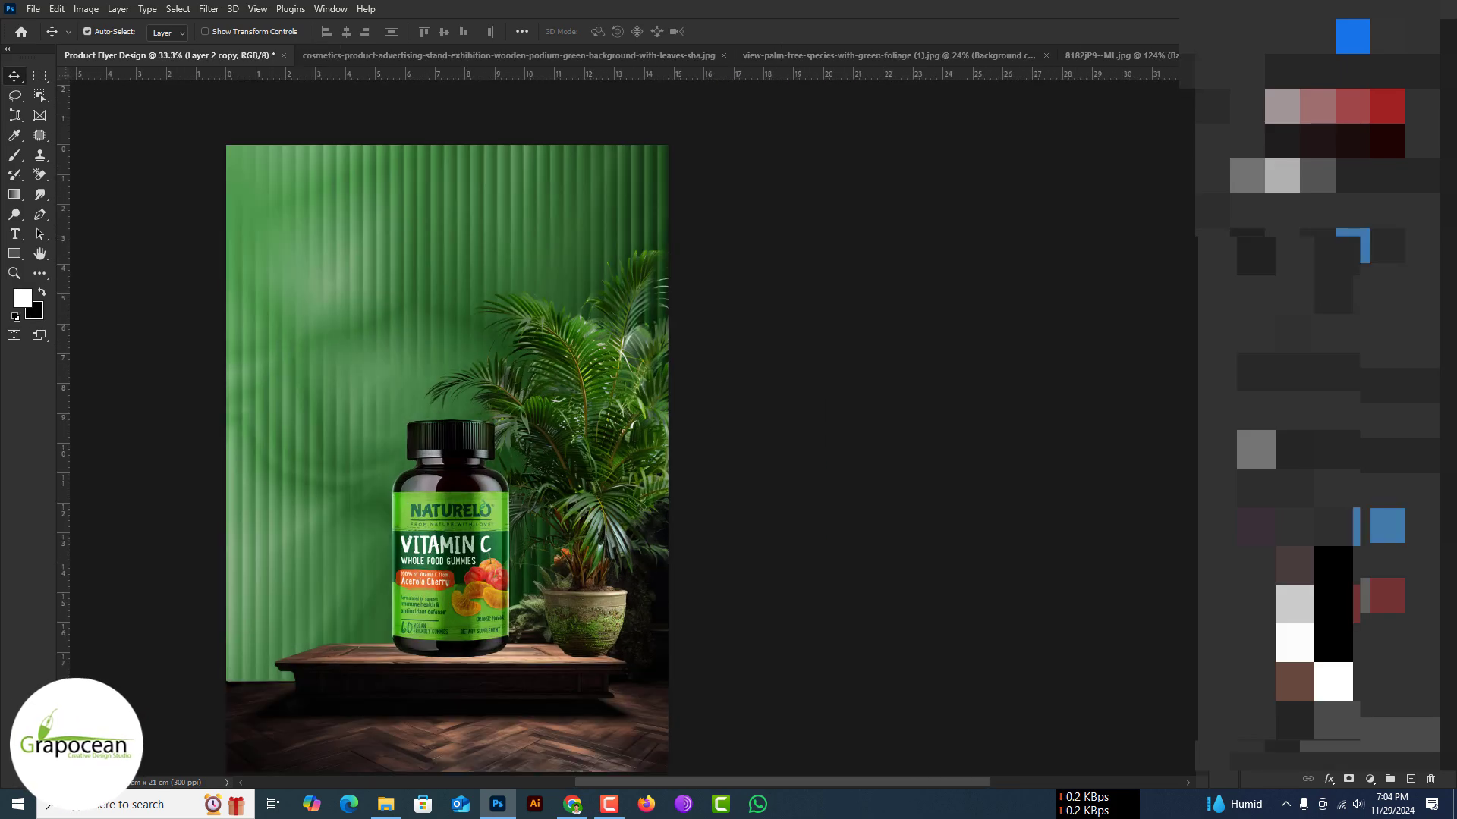
Step: Set the blend modes of Layer 2 copy and Layer 2 to Luminosity
{"action": "left_click", "coordinate": [1282, 372]}
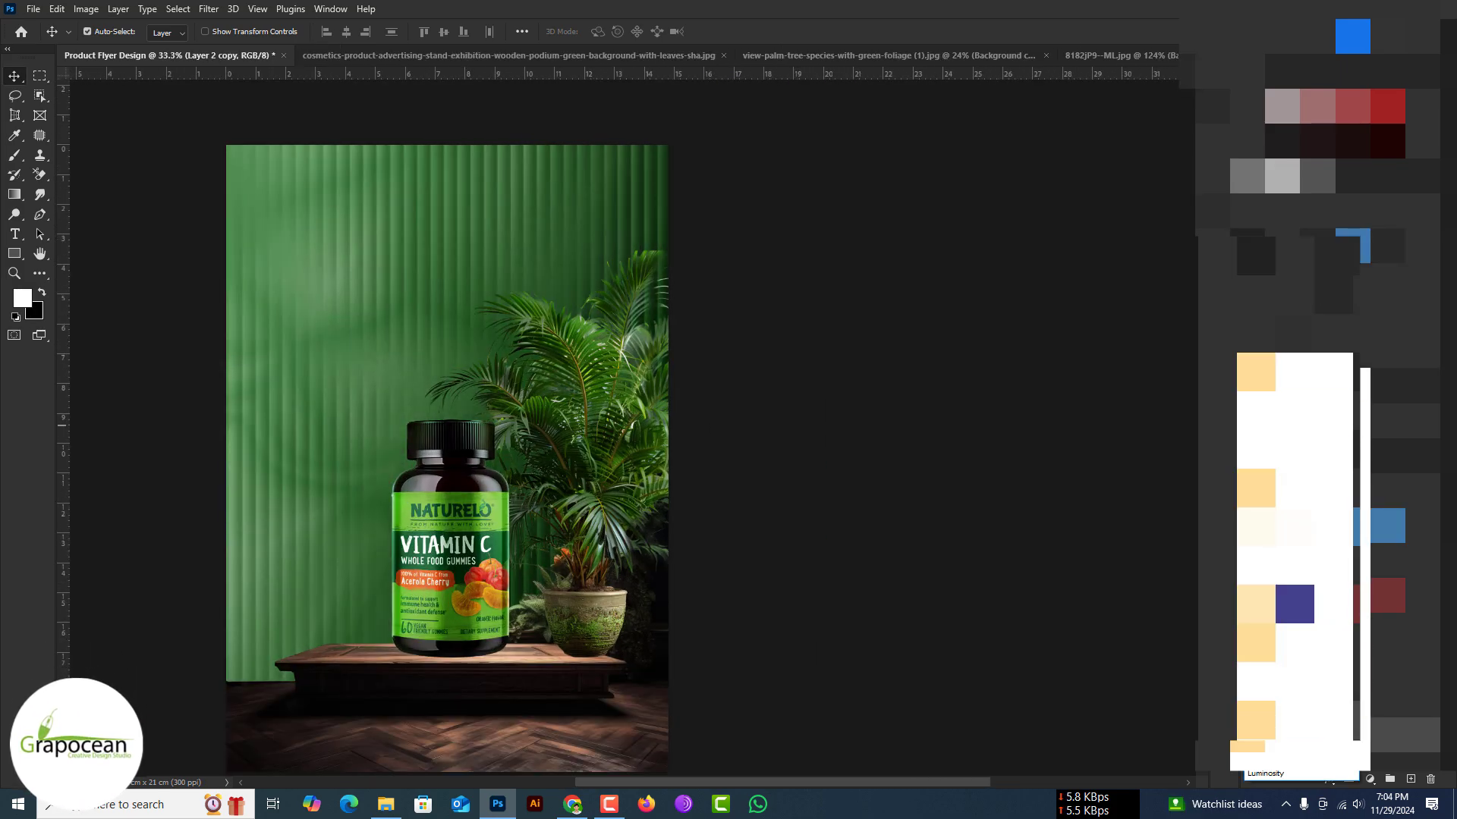
{"action": "left_click", "coordinate": [1290, 569]}
{"action": "left_click", "coordinate": [1328, 645]}
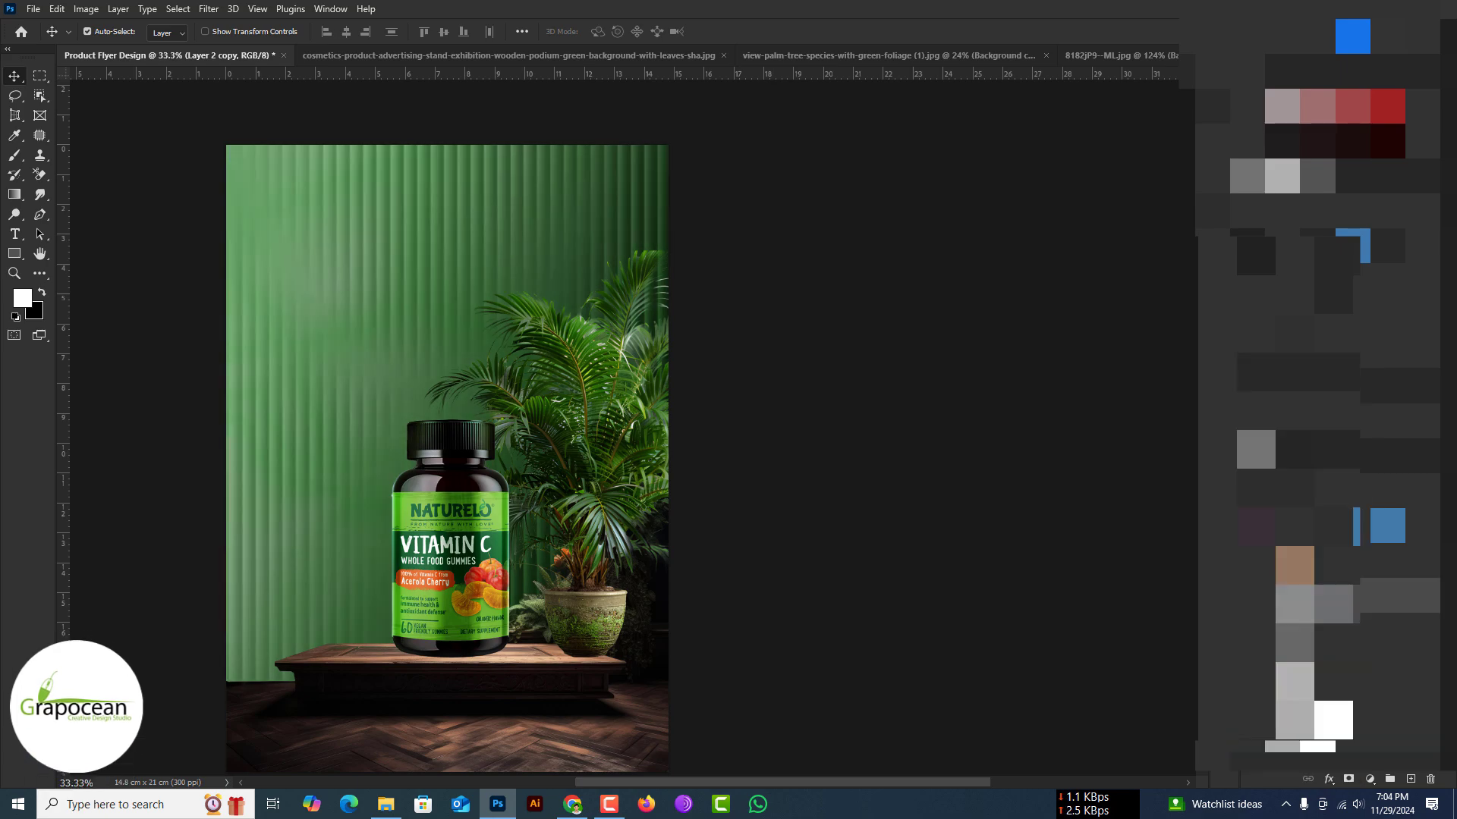
{"action": "left_click", "coordinate": [1282, 372]}
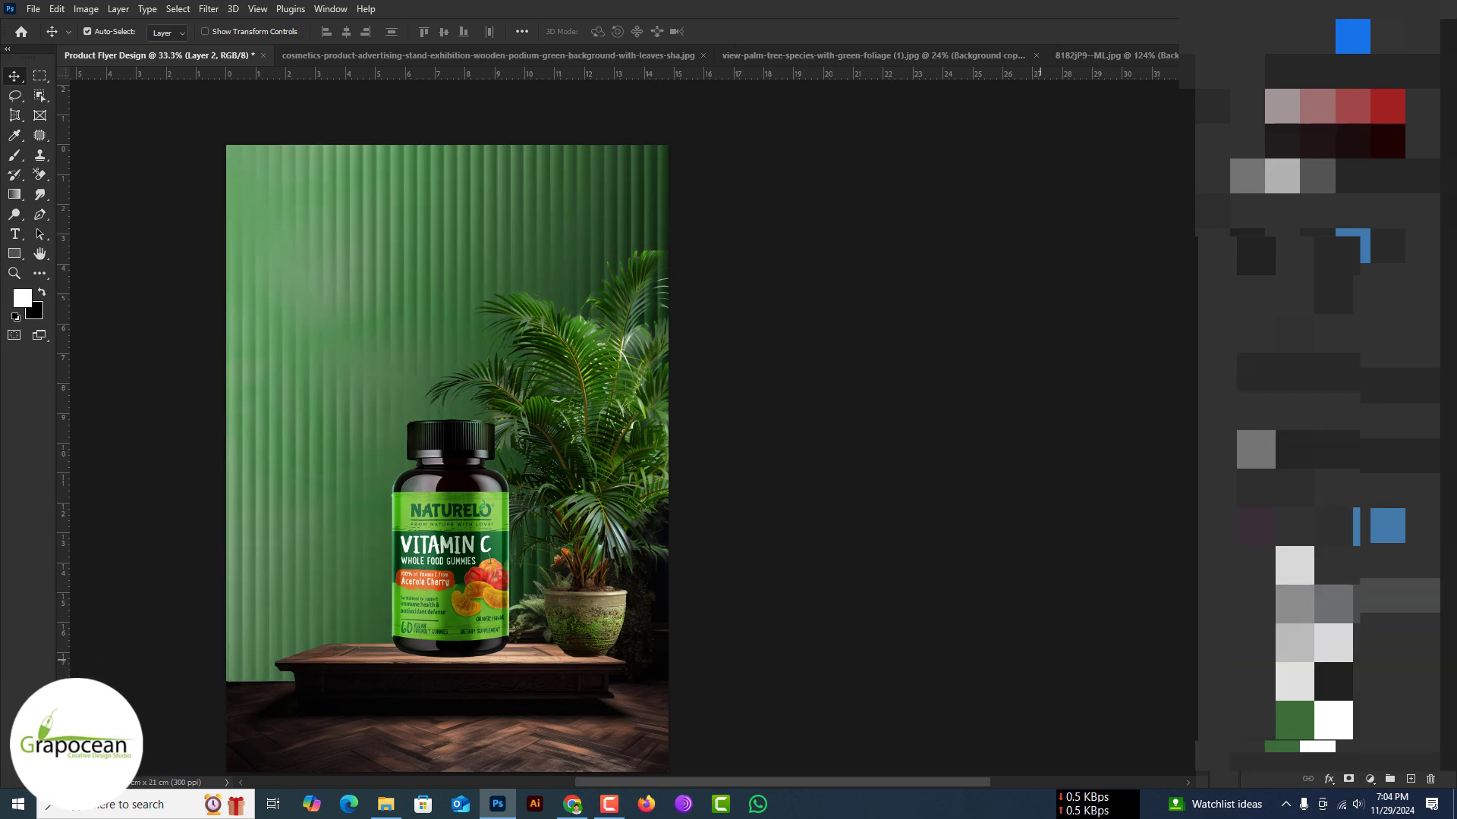
{"action": "left_click", "coordinate": [1370, 779]}
Step: Add a black Solid Color fill layer and apply Filter Gallery Brush Strokes effects to it
{"action": "left_click", "coordinate": [1369, 728]}
{"action": "left_click", "coordinate": [1100, 486]}
{"action": "key", "text": "Return"}
{"action": "left_click", "coordinate": [212, 9]}
{"action": "left_click", "coordinate": [235, 73]}
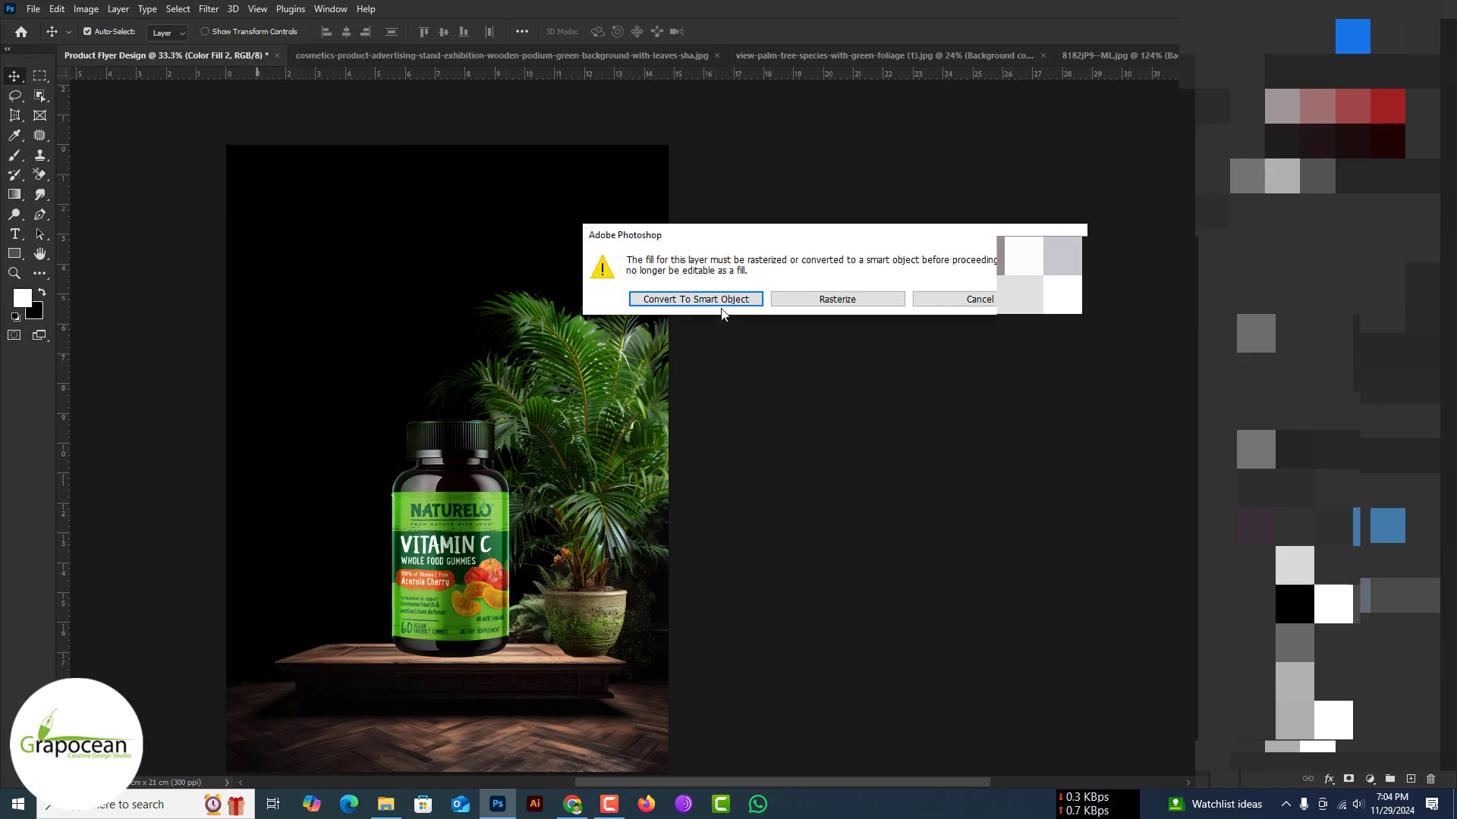
{"action": "left_click", "coordinate": [693, 299]}
{"action": "left_click", "coordinate": [1045, 56]}
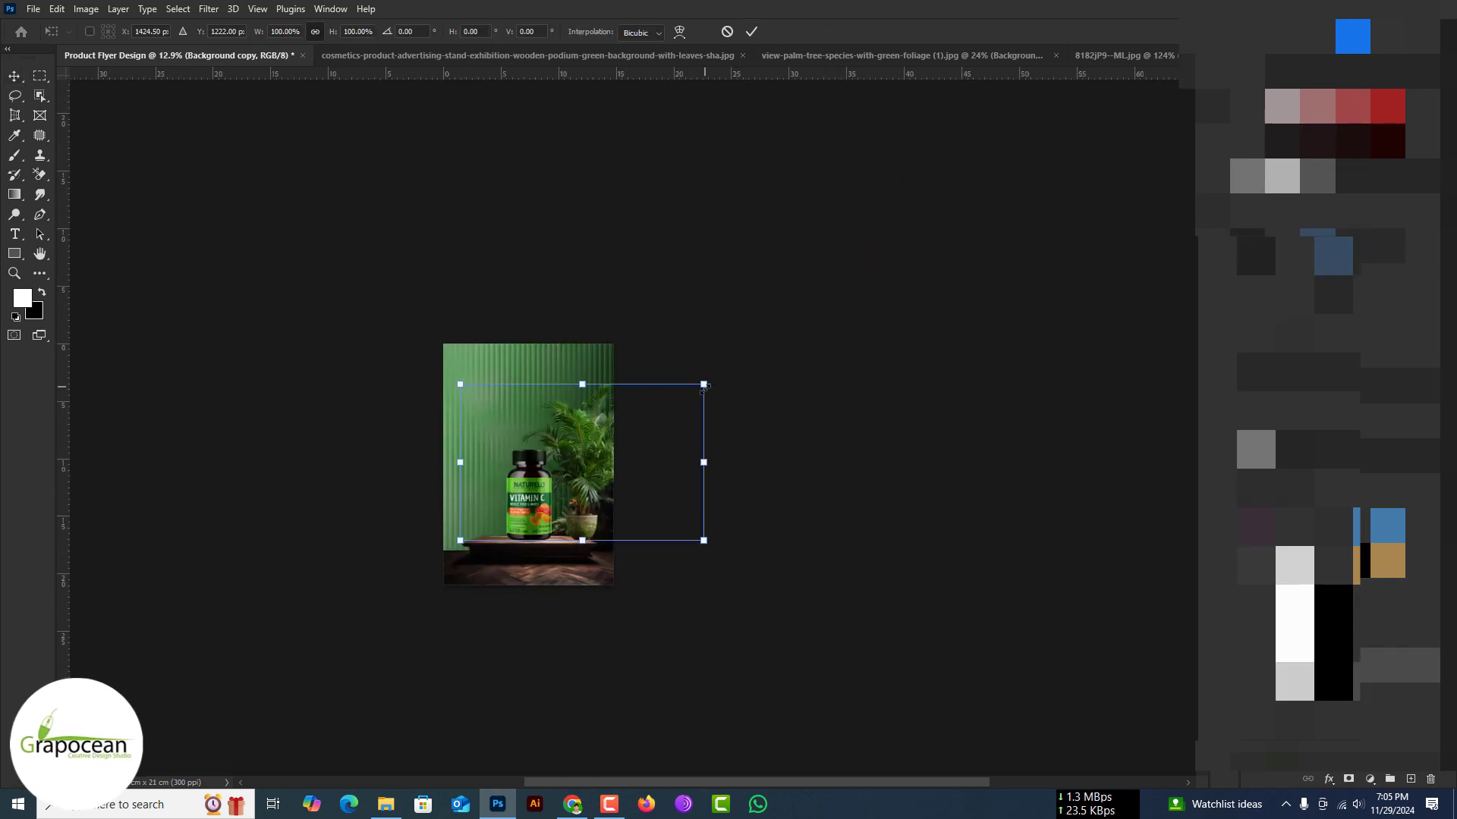
{"action": "scroll", "coordinate": [570, 522], "scroll_direction": "up", "scroll_amount": 5}
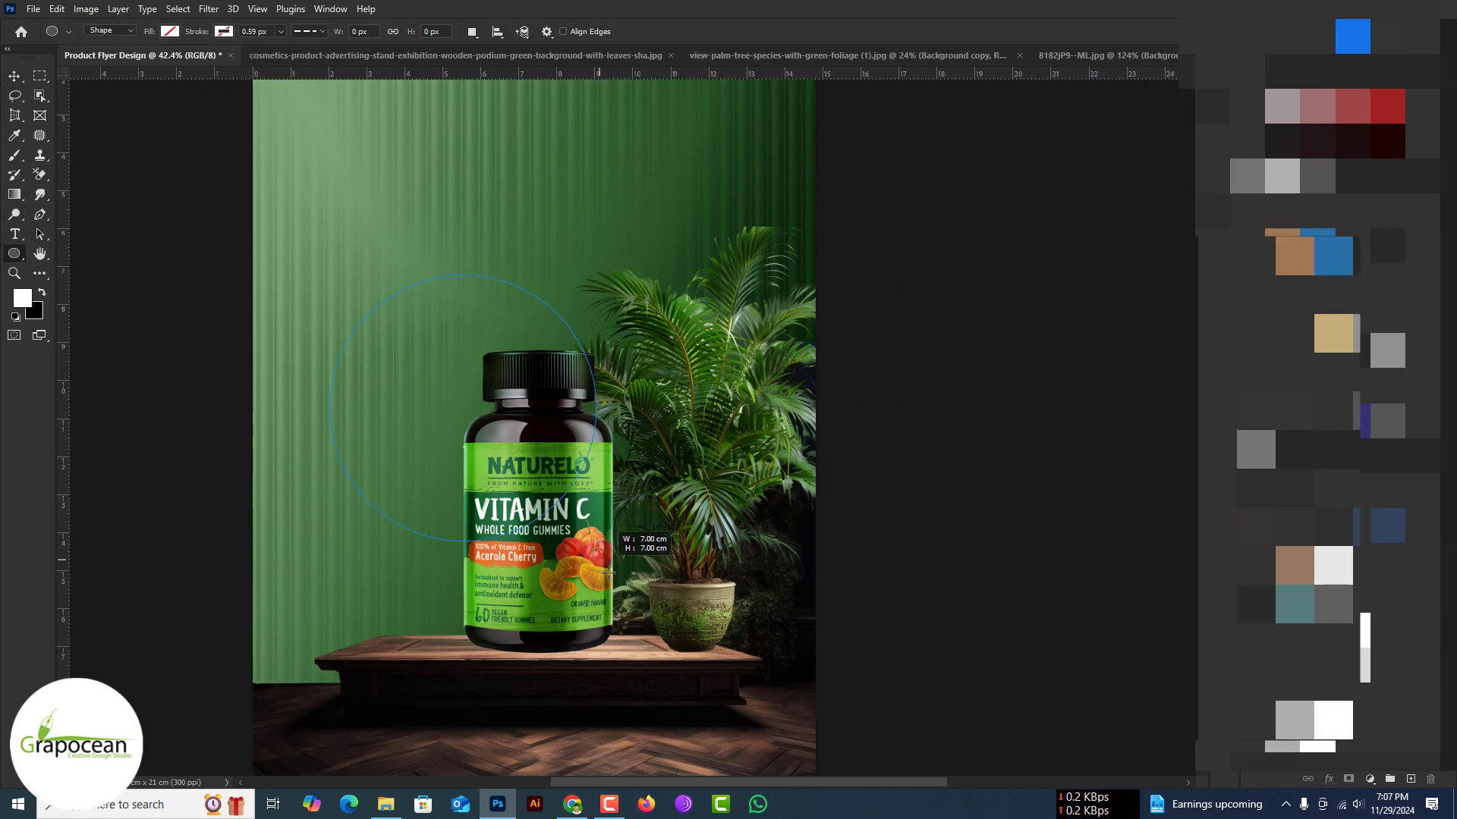
Step: Draw a large green circle behind the bottle with a drop shadow, hiding its fill
{"action": "left_click_drag", "start_coordinate": [608, 573], "coordinate": [716, 662]}
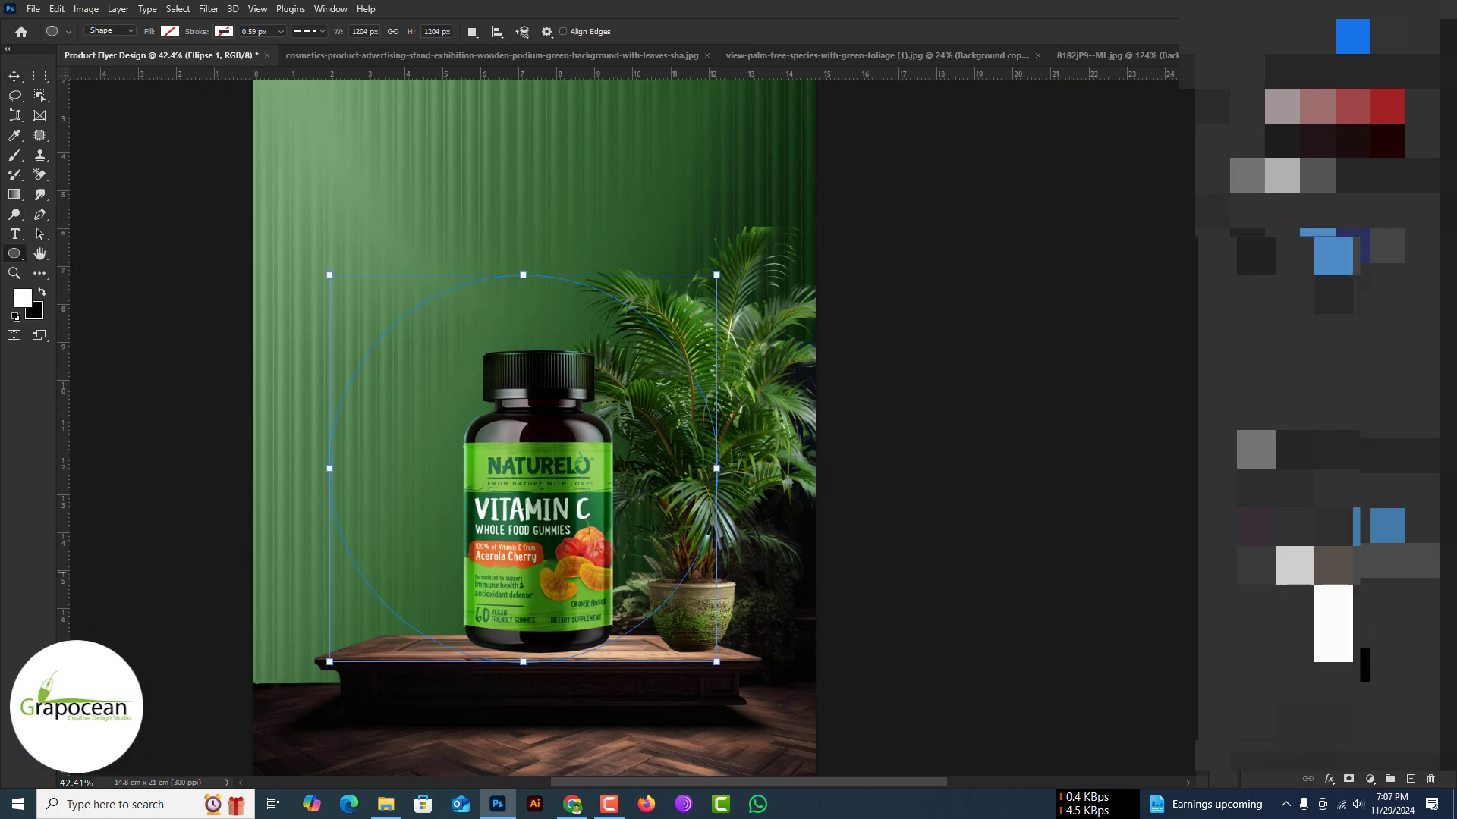
{"action": "left_click", "coordinate": [170, 34]}
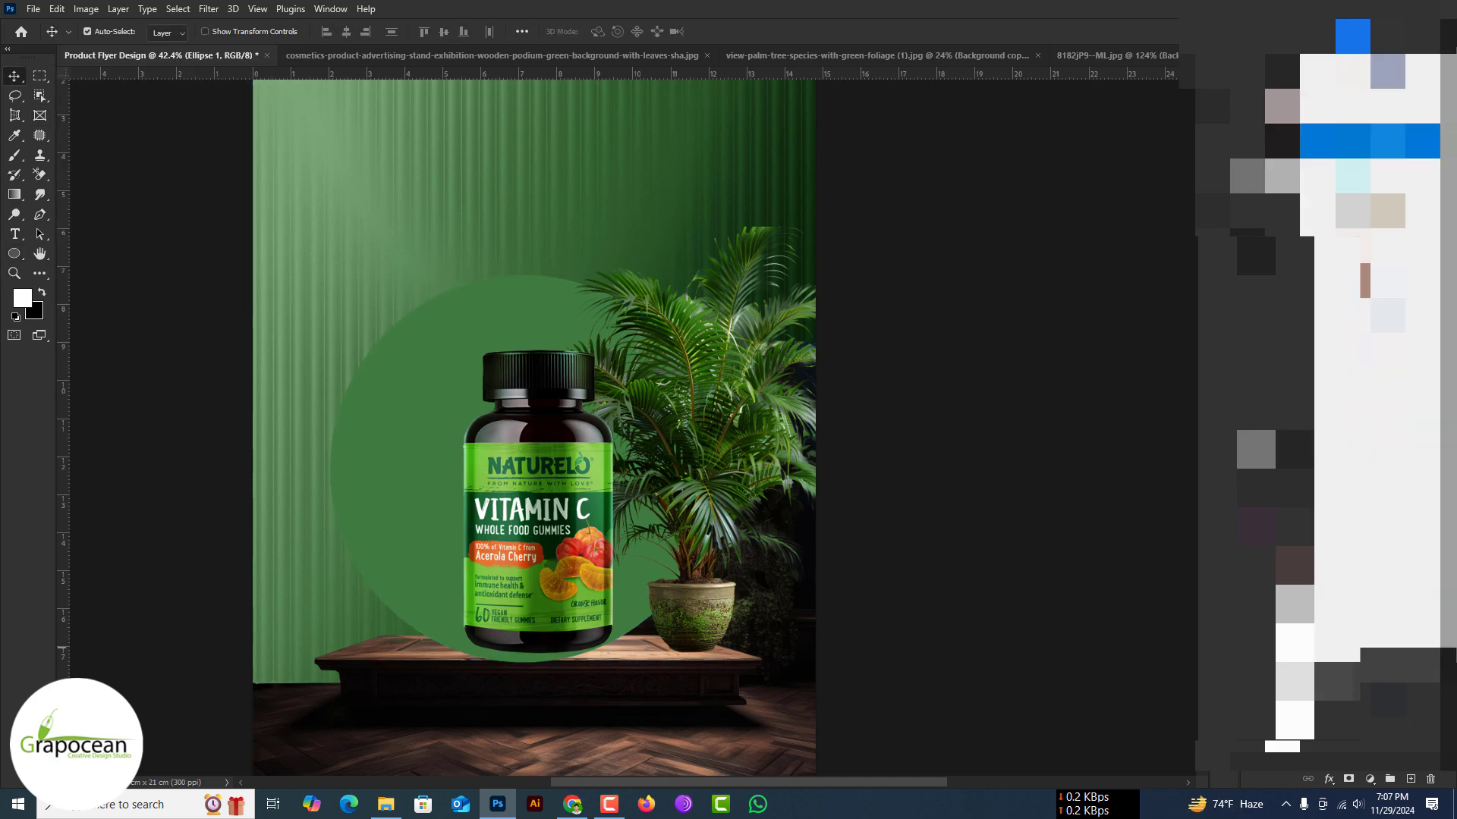
{"action": "left_click", "coordinate": [925, 688]}
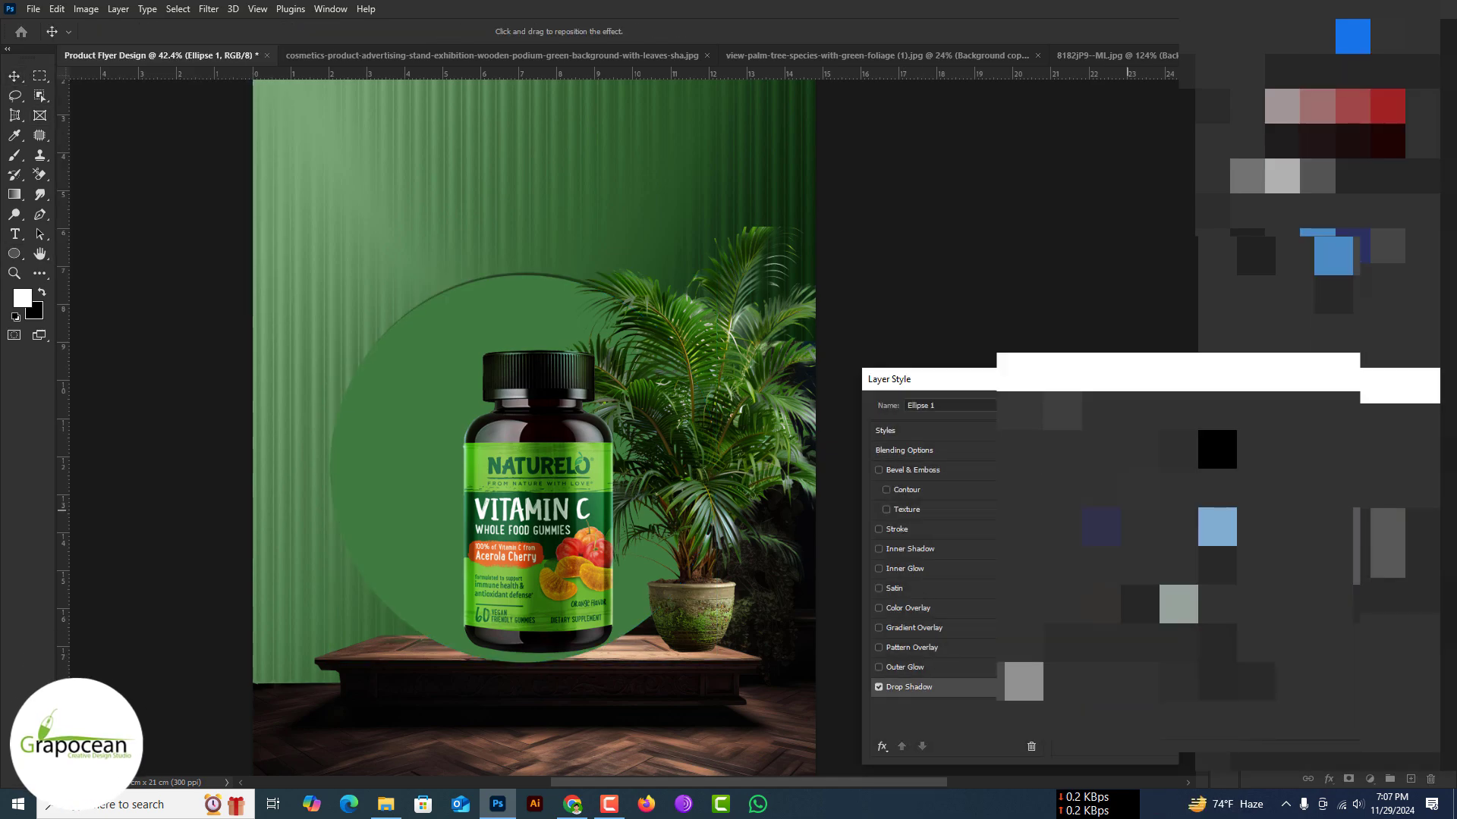
{"action": "key", "text": "Return"}
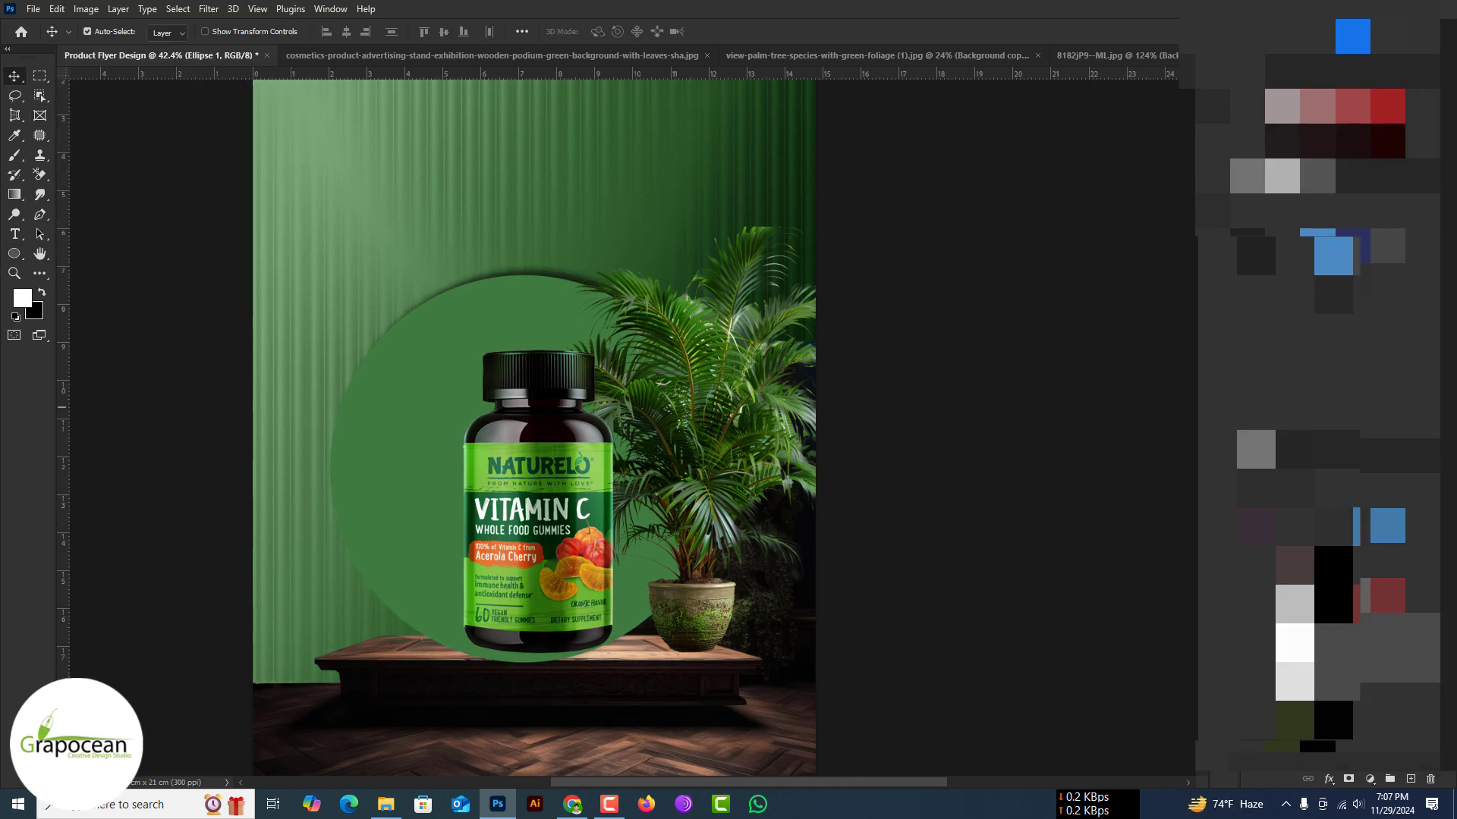
{"action": "key", "text": "shift+0"}
{"action": "key", "text": "shift+0"}
{"action": "scroll", "coordinate": [574, 388], "scroll_direction": "up", "scroll_amount": 3}
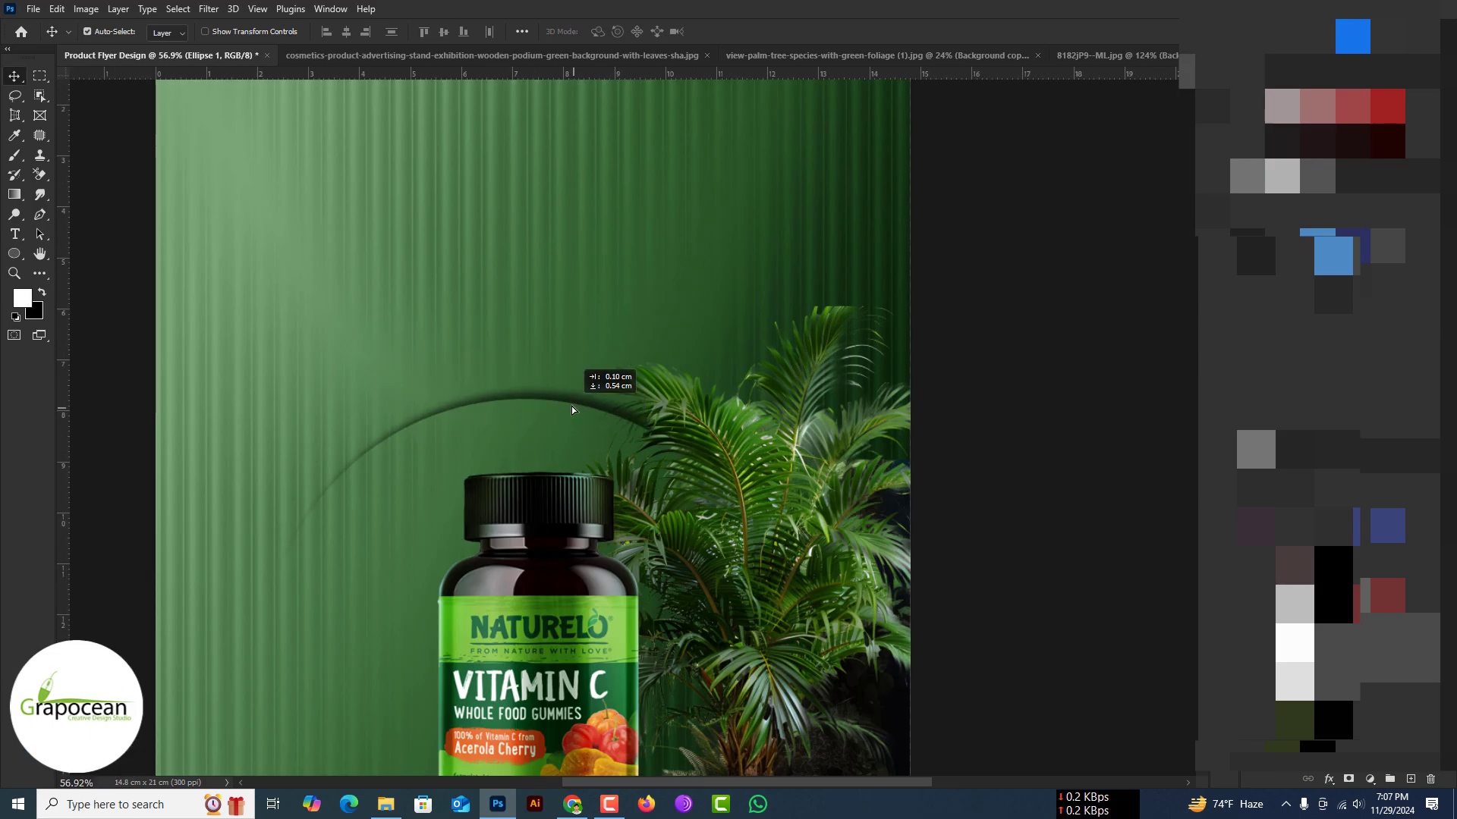
Step: Reshape the shadow arc with Liquify and try a Twirl distortion on it
{"action": "key", "text": "ctrl+shift+x"}
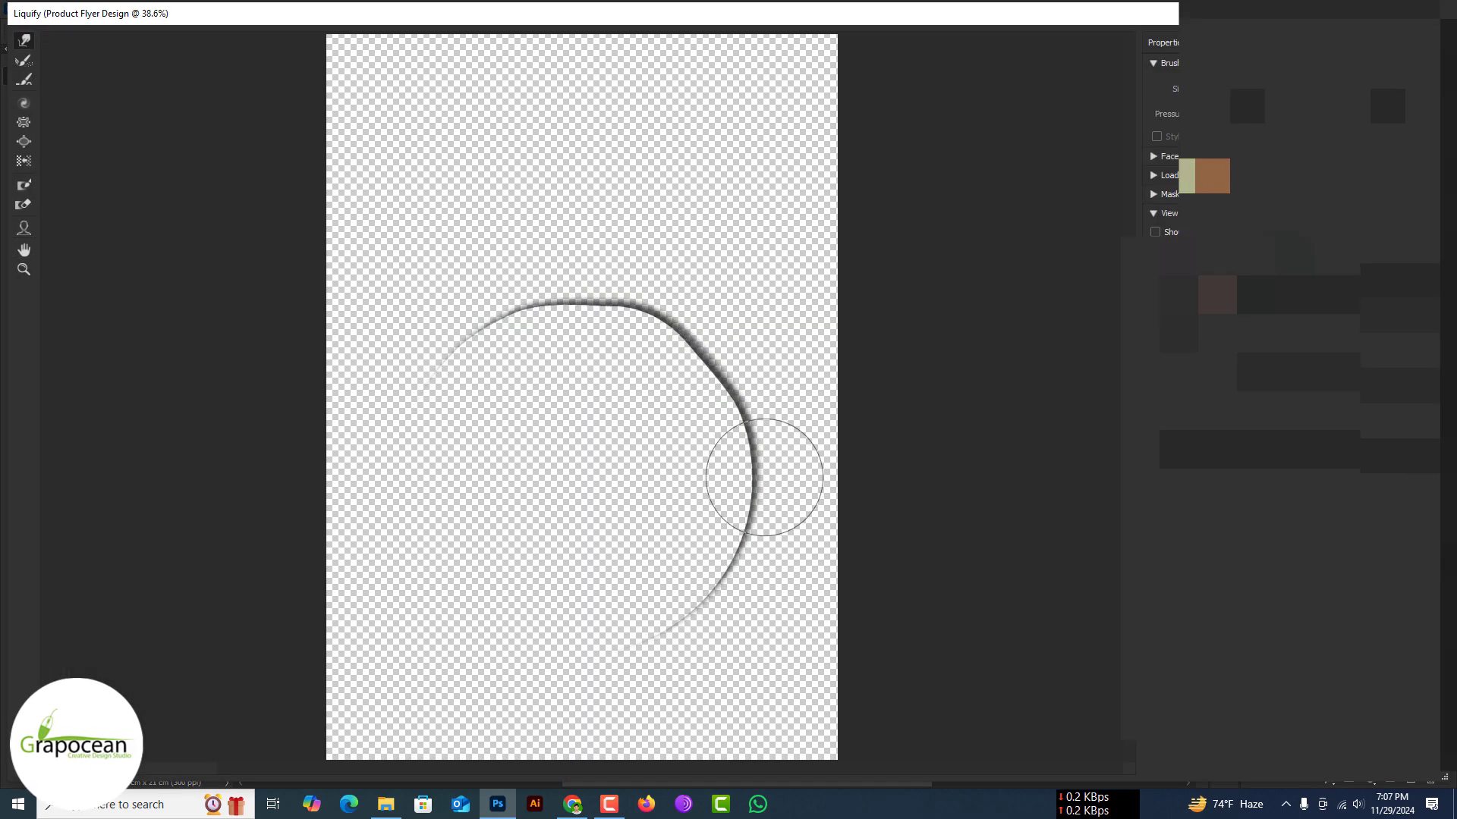
{"action": "key", "text": "Return"}
{"action": "left_click", "coordinate": [209, 8]}
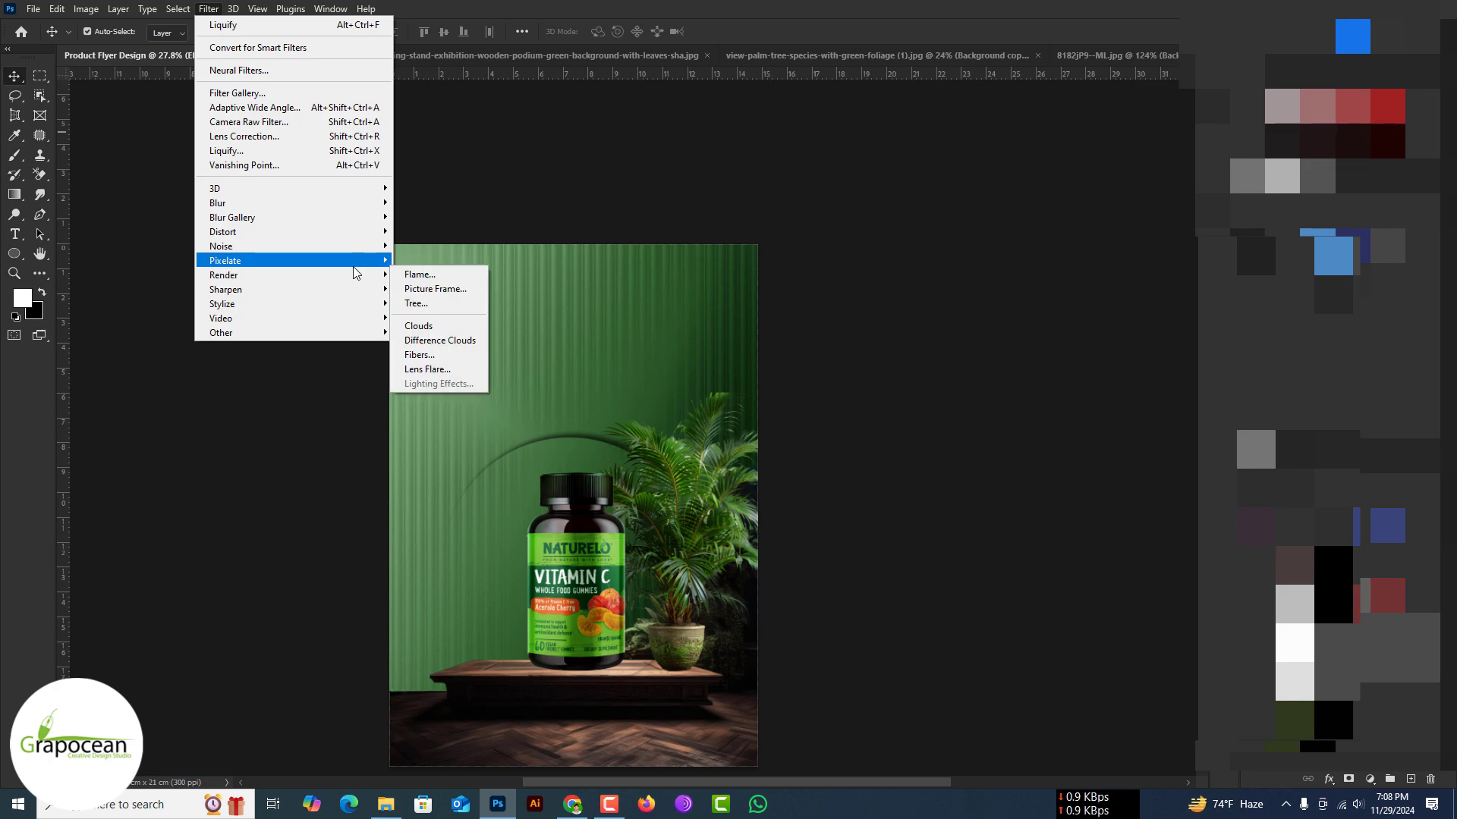
{"action": "left_click", "coordinate": [416, 318]}
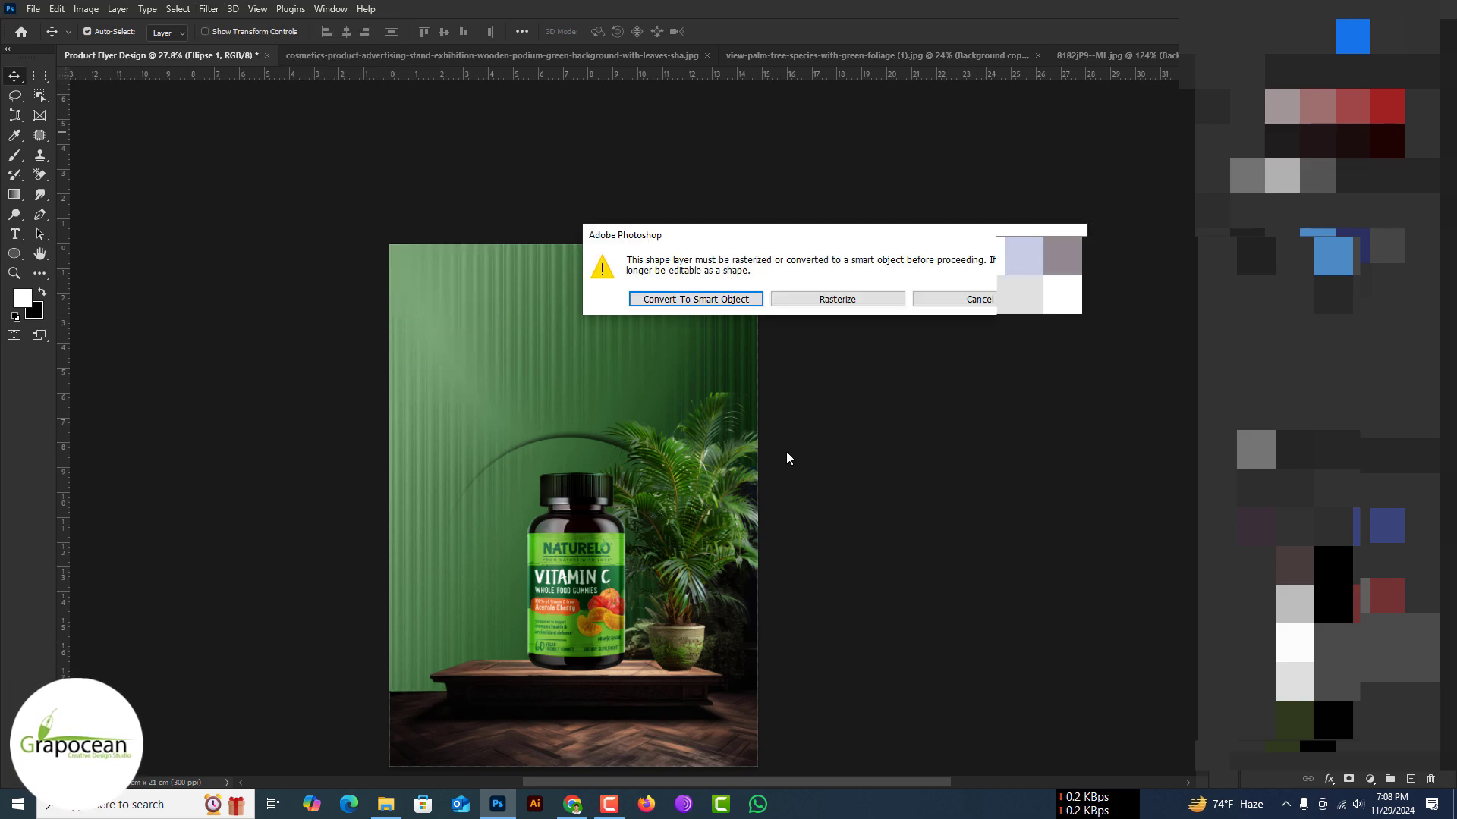
{"action": "key", "text": "Return"}
{"action": "key", "text": "Escape"}
Step: Apply ZigZag and then Wave distortions to the arc
{"action": "left_click", "coordinate": [209, 9]}
{"action": "mouse_move", "coordinate": [224, 231]}
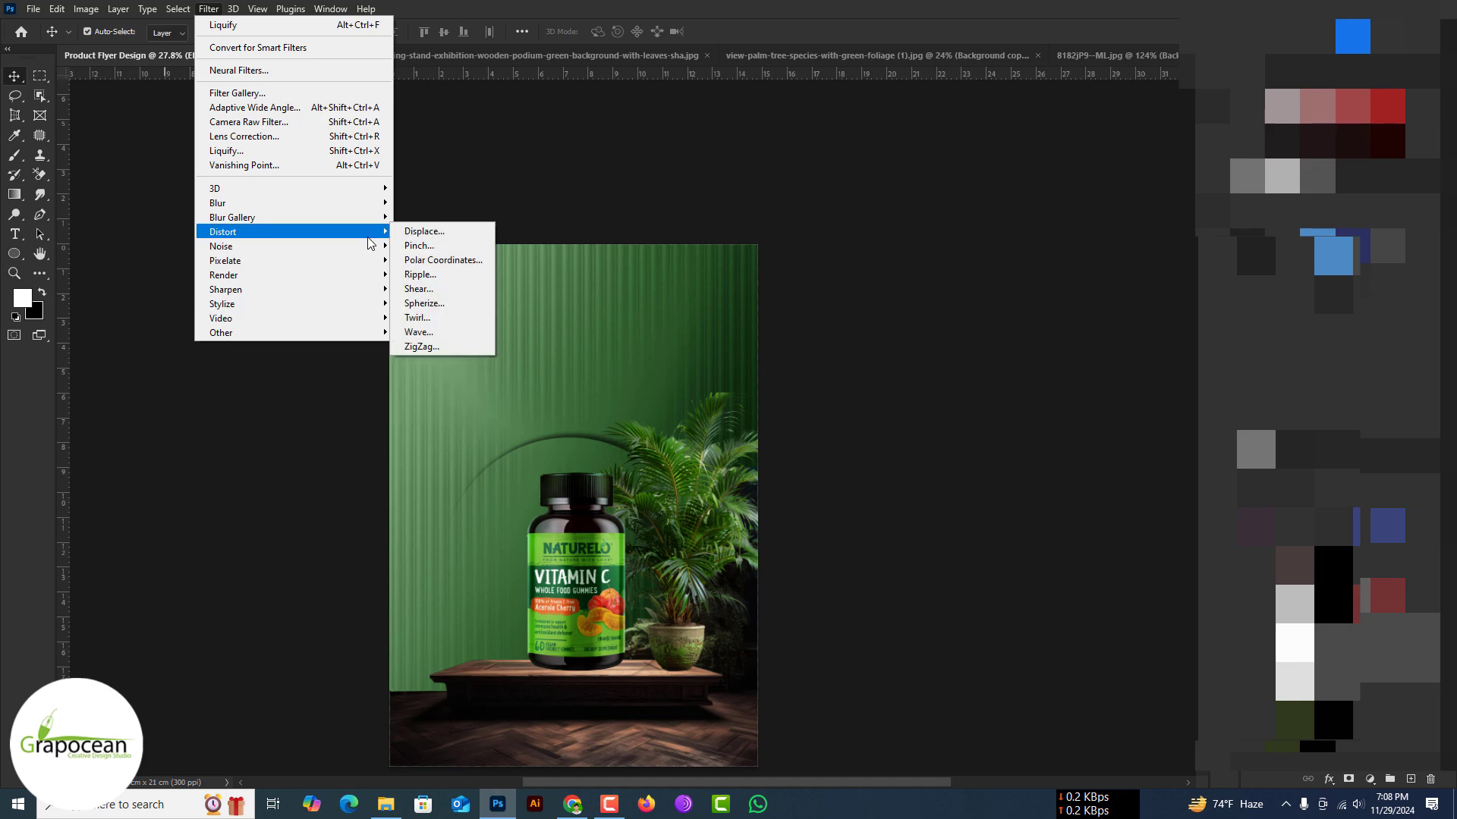
{"action": "left_click", "coordinate": [421, 347]}
{"action": "left_click_drag", "start_coordinate": [618, 447], "coordinate": [609, 448]}
{"action": "key", "text": "Return"}
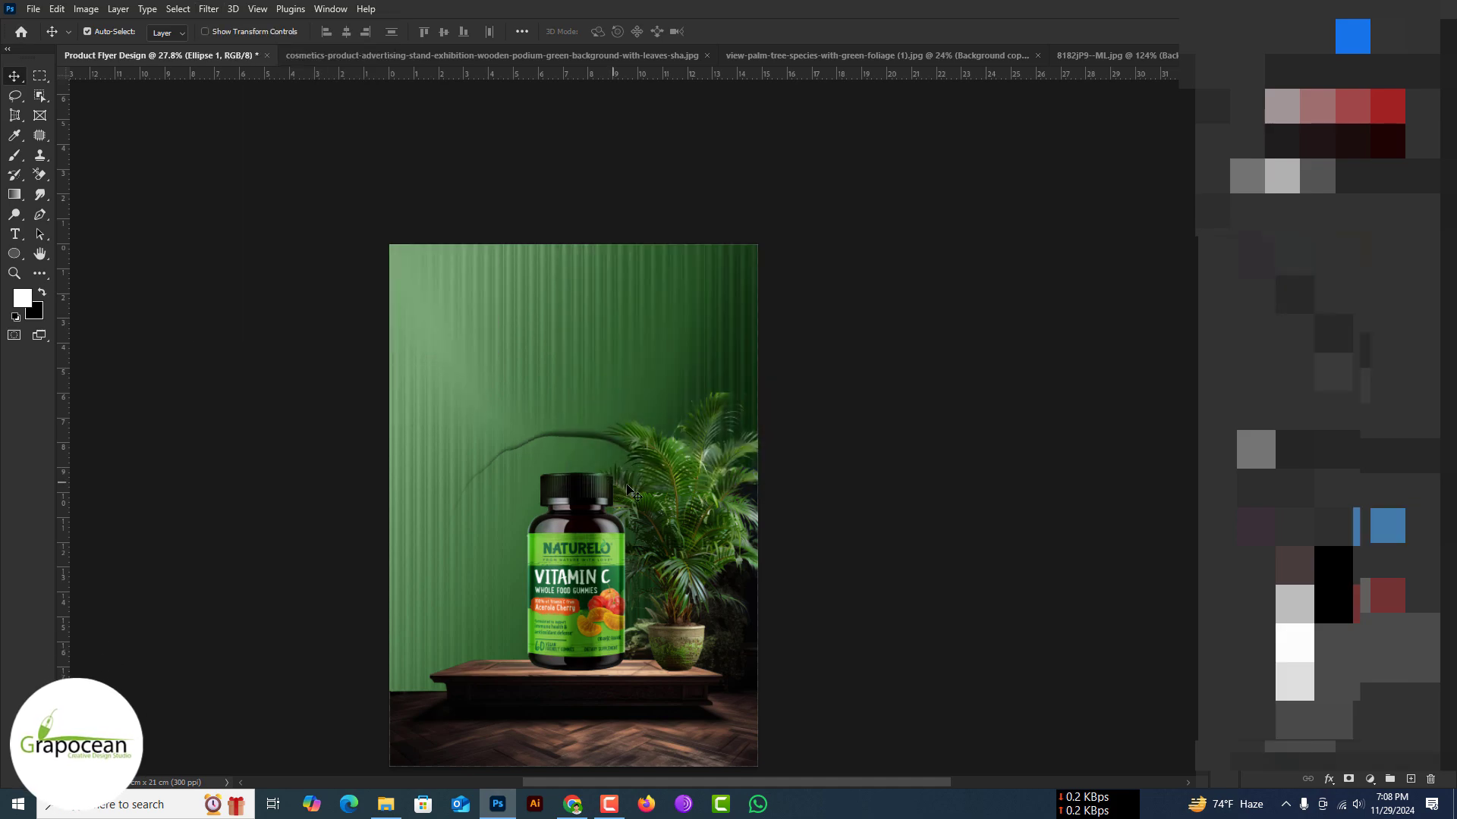
{"action": "left_click", "coordinate": [208, 9]}
{"action": "left_click", "coordinate": [424, 330]}
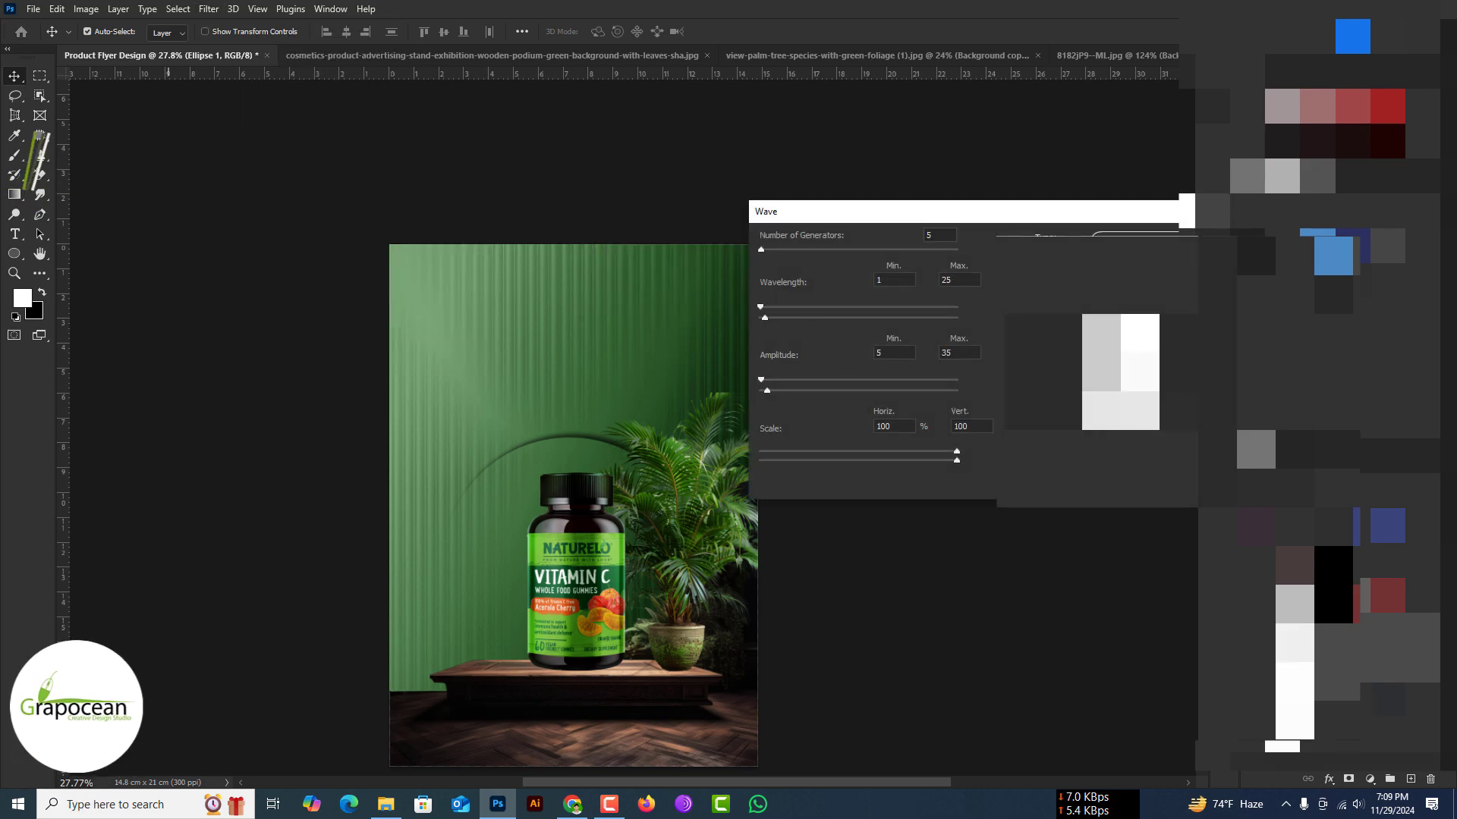
{"action": "key", "text": "Return"}
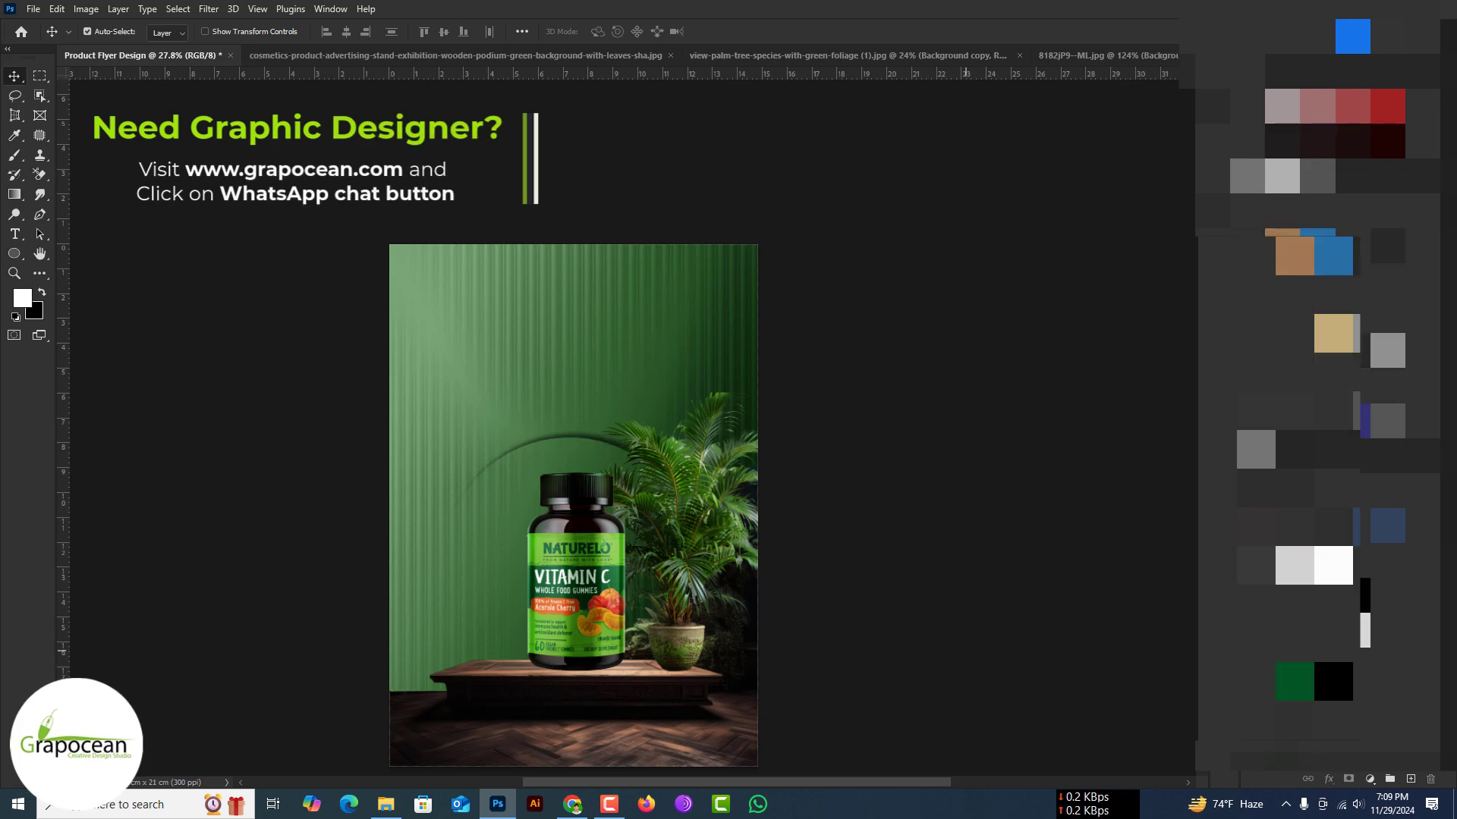
Step: Select the Ellipse 1 arc layer and move it lower behind the bottle
{"action": "left_click", "coordinate": [1282, 361]}
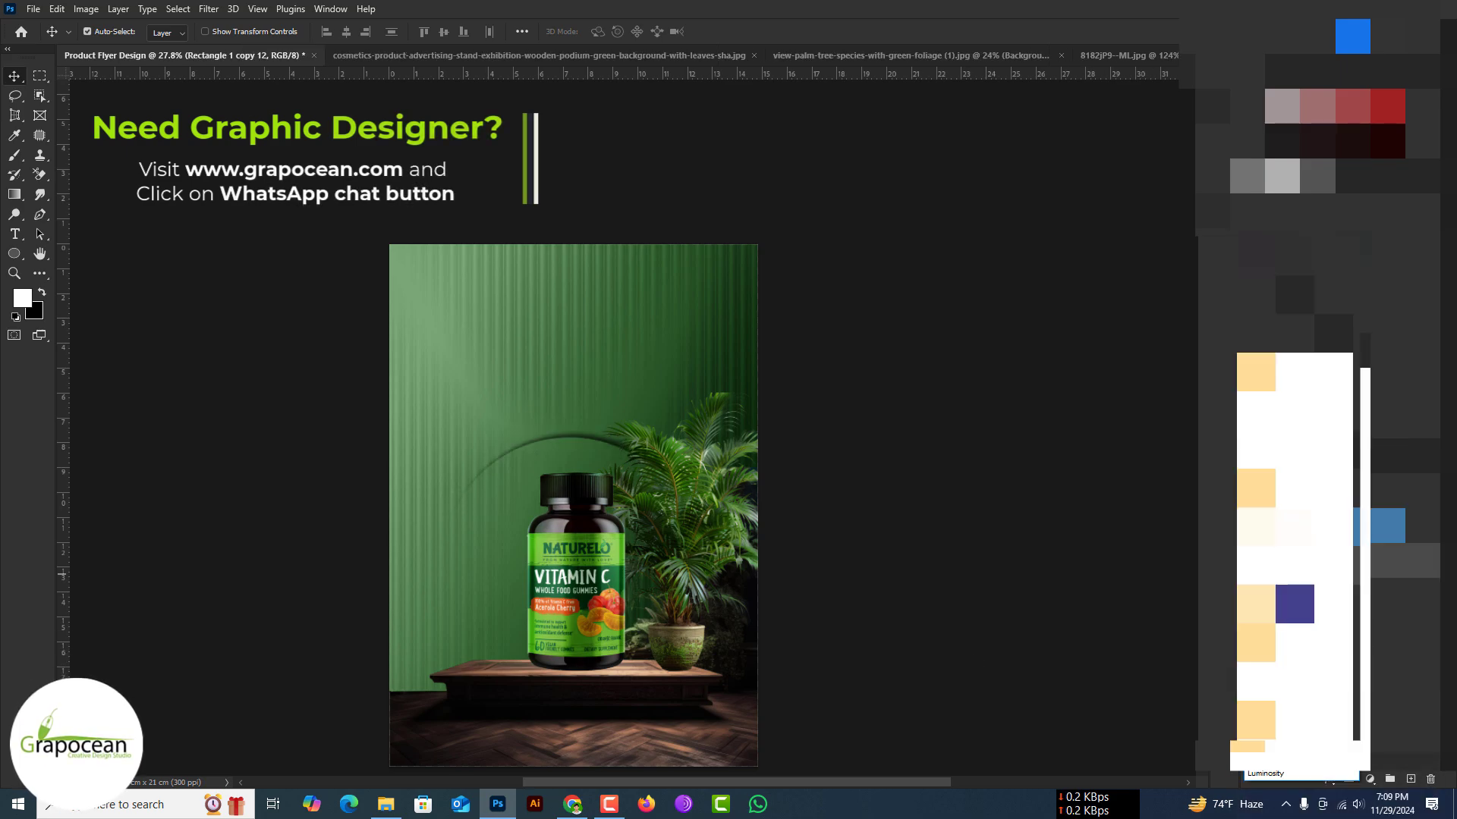
{"action": "left_click", "coordinate": [550, 602]}
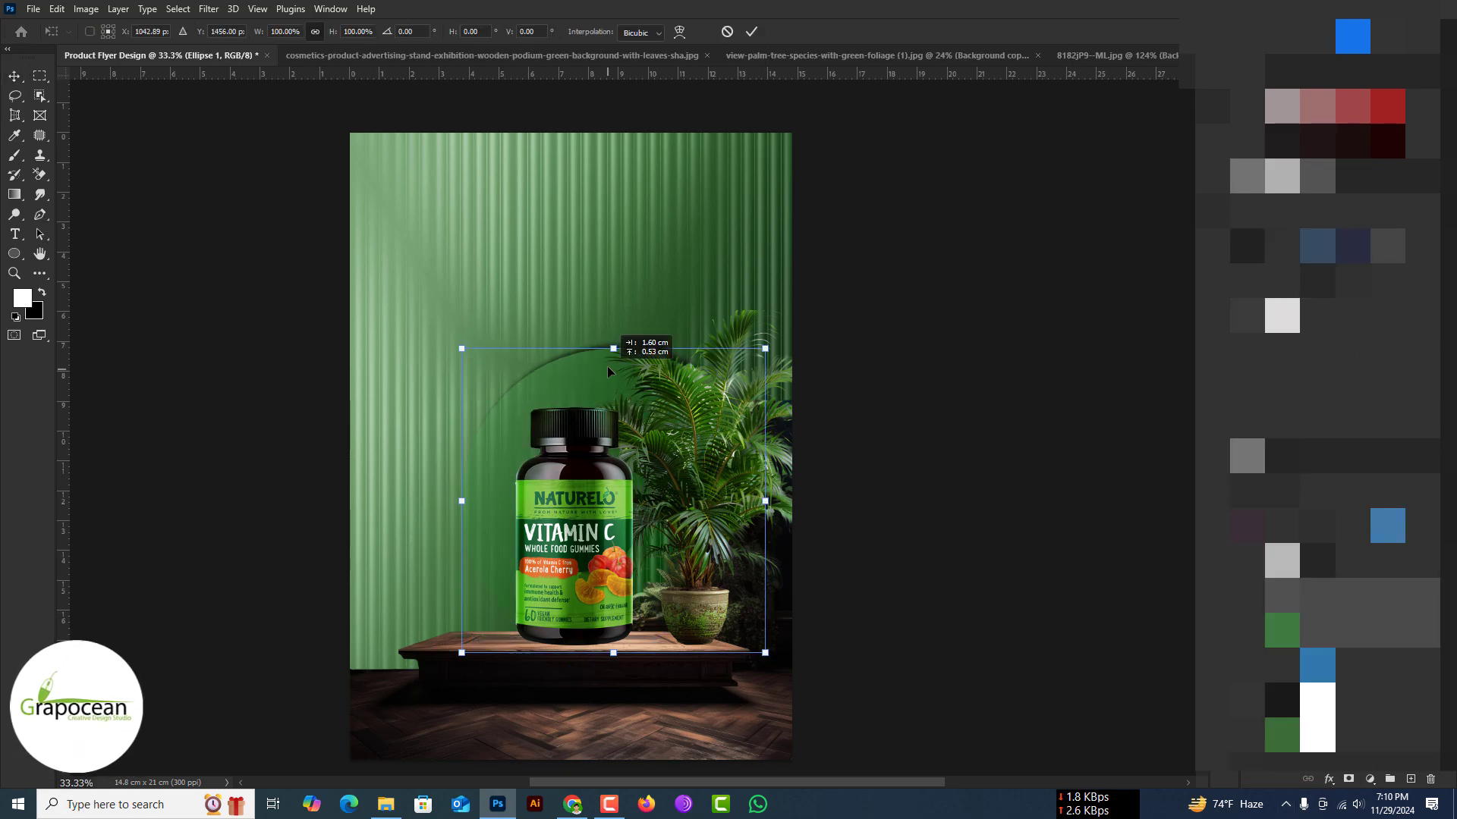
{"action": "mouse_move", "coordinate": [564, 391]}
{"action": "left_mouse_down"}
{"action": "mouse_move", "coordinate": [564, 416]}
{"action": "mouse_move", "coordinate": [903, 397]}
{"action": "left_mouse_up"}
{"action": "scroll", "coordinate": [471, 423], "scroll_direction": "up", "scroll_amount": 1}
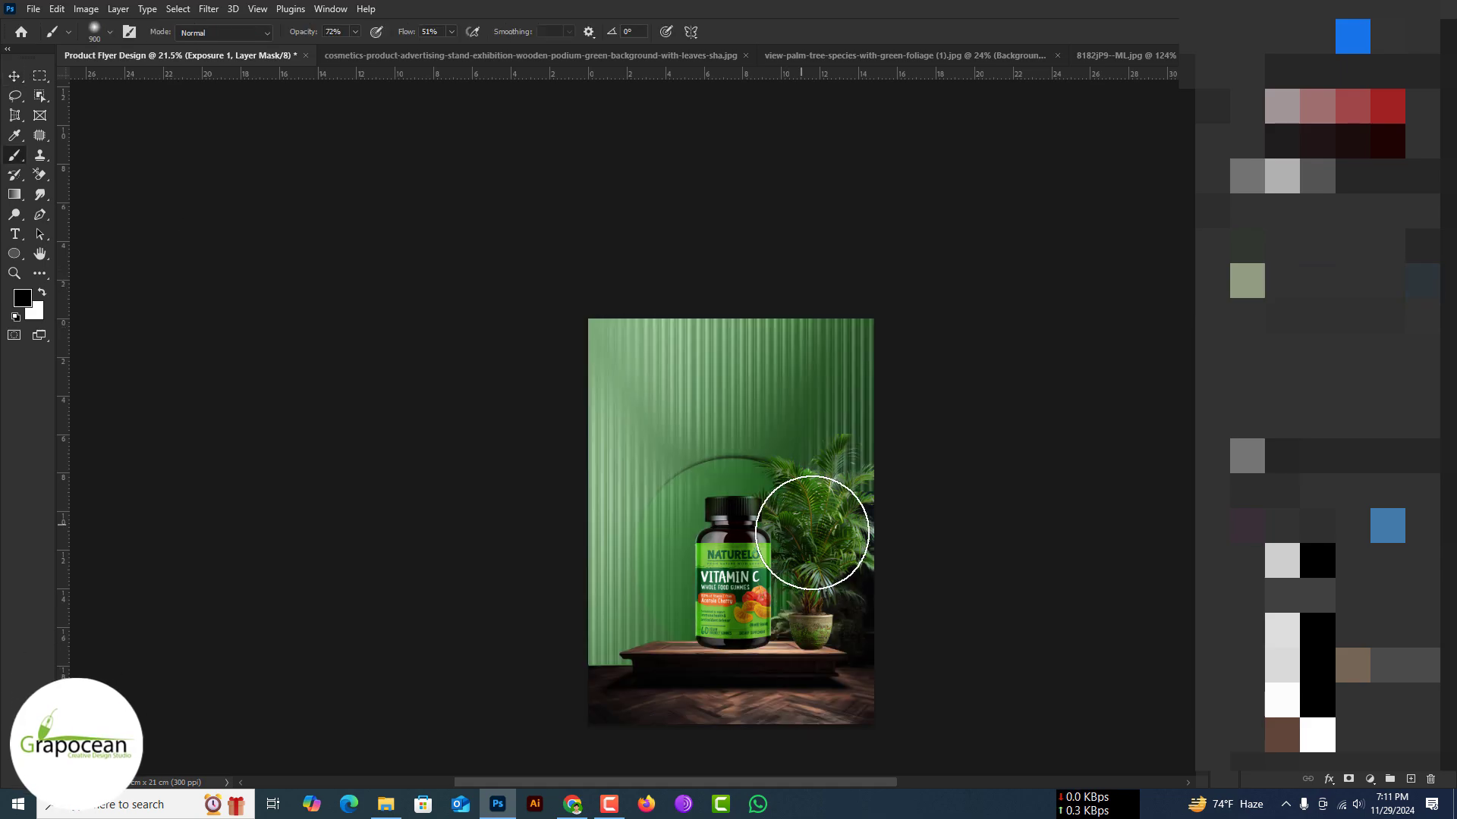
Step: Add a second Exposure adjustment to darken the scene and brush the bottle label back to brightness
{"action": "key", "text": "x"}
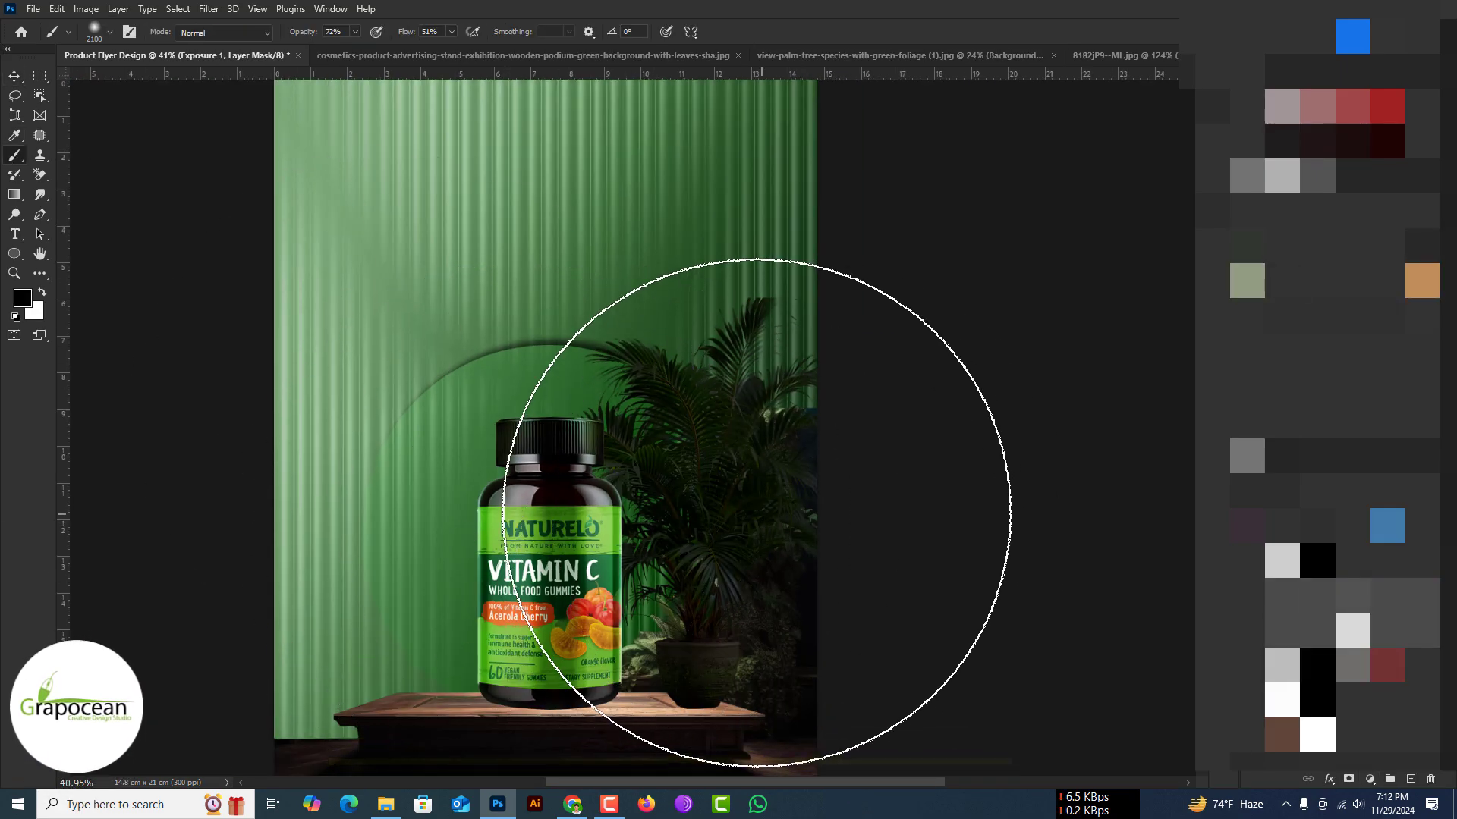
{"action": "scroll", "coordinate": [798, 434], "scroll_direction": "up", "scroll_amount": 1}
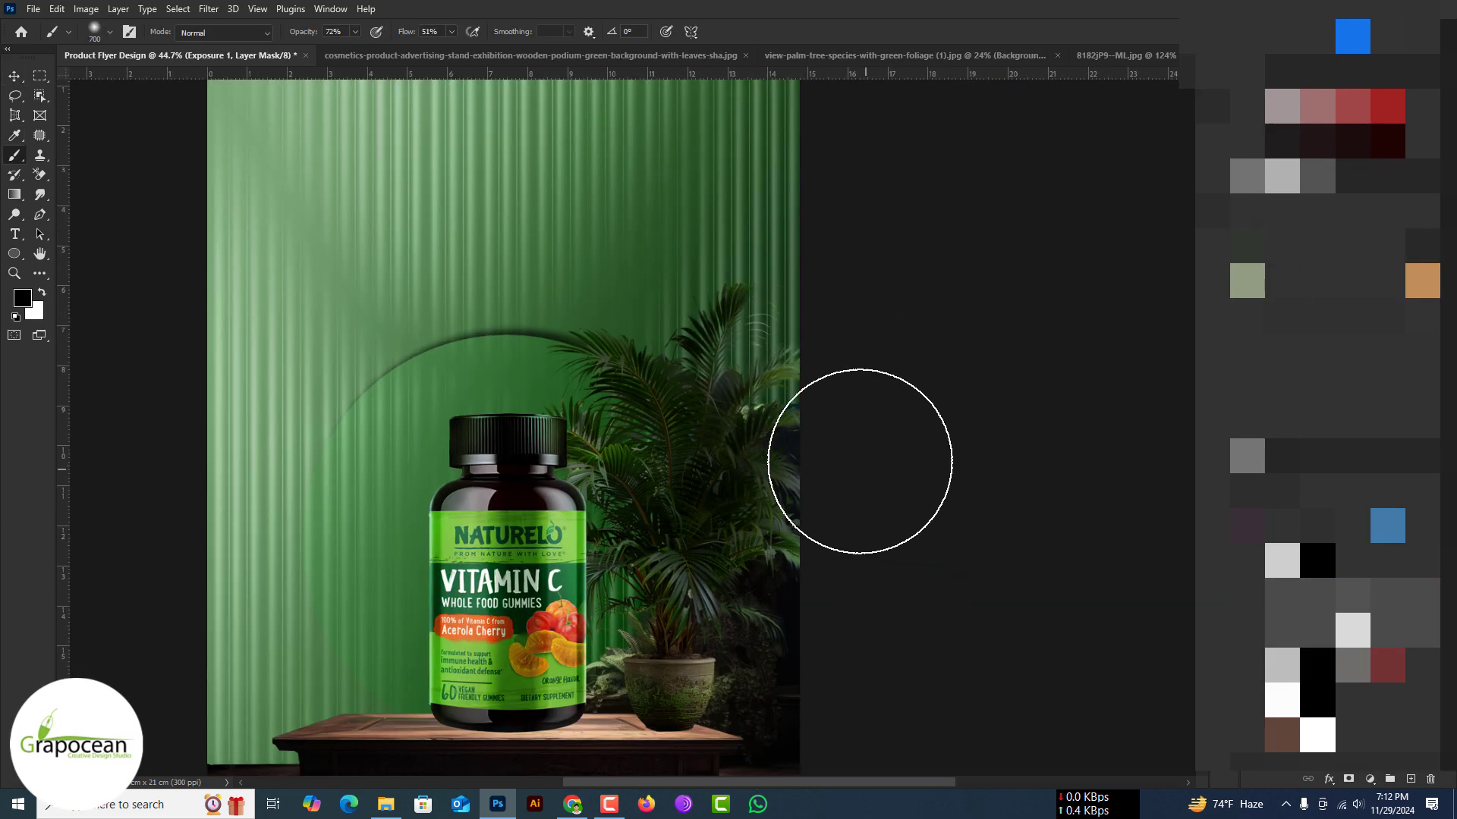
{"action": "left_click", "coordinate": [14, 76]}
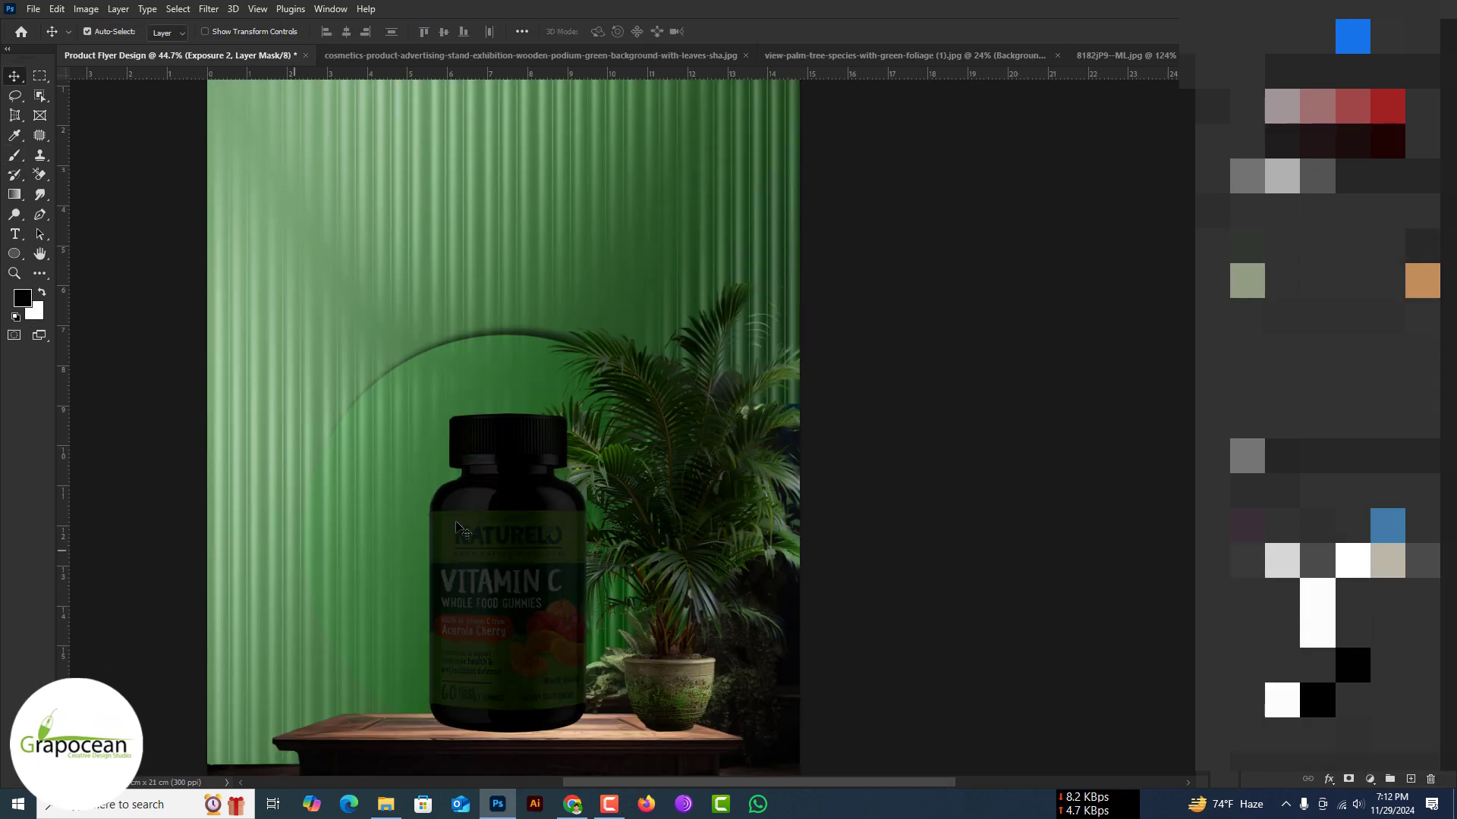
{"action": "mouse_move", "coordinate": [505, 531]}
{"action": "left_mouse_down"}
{"action": "mouse_move", "coordinate": [455, 422]}
{"action": "mouse_move", "coordinate": [634, 738]}
{"action": "left_mouse_up"}
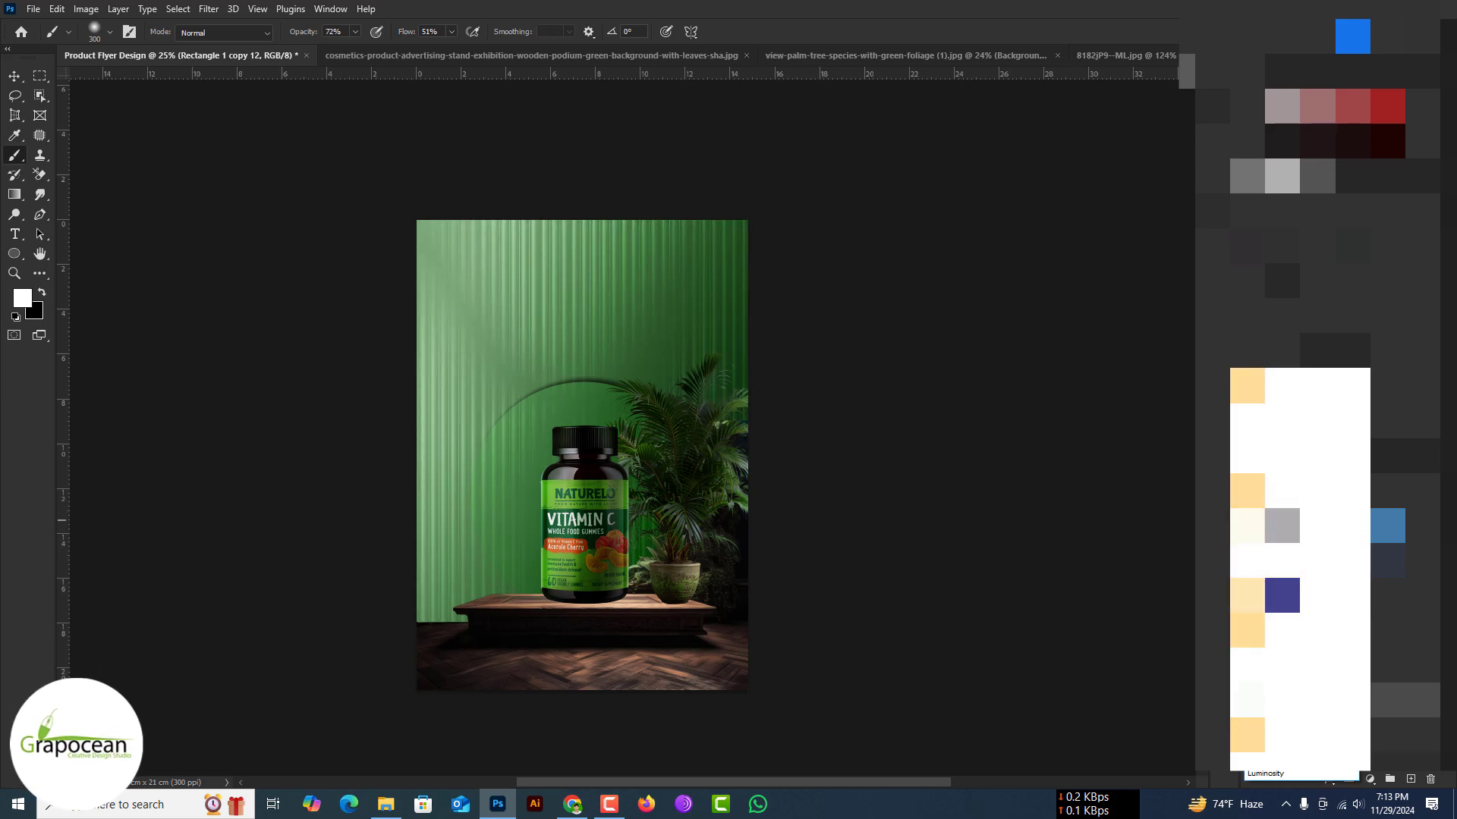
Step: Add an Exposure 3 brightening layer on the green wall with its mask inverted
{"action": "left_click", "coordinate": [1278, 249]}
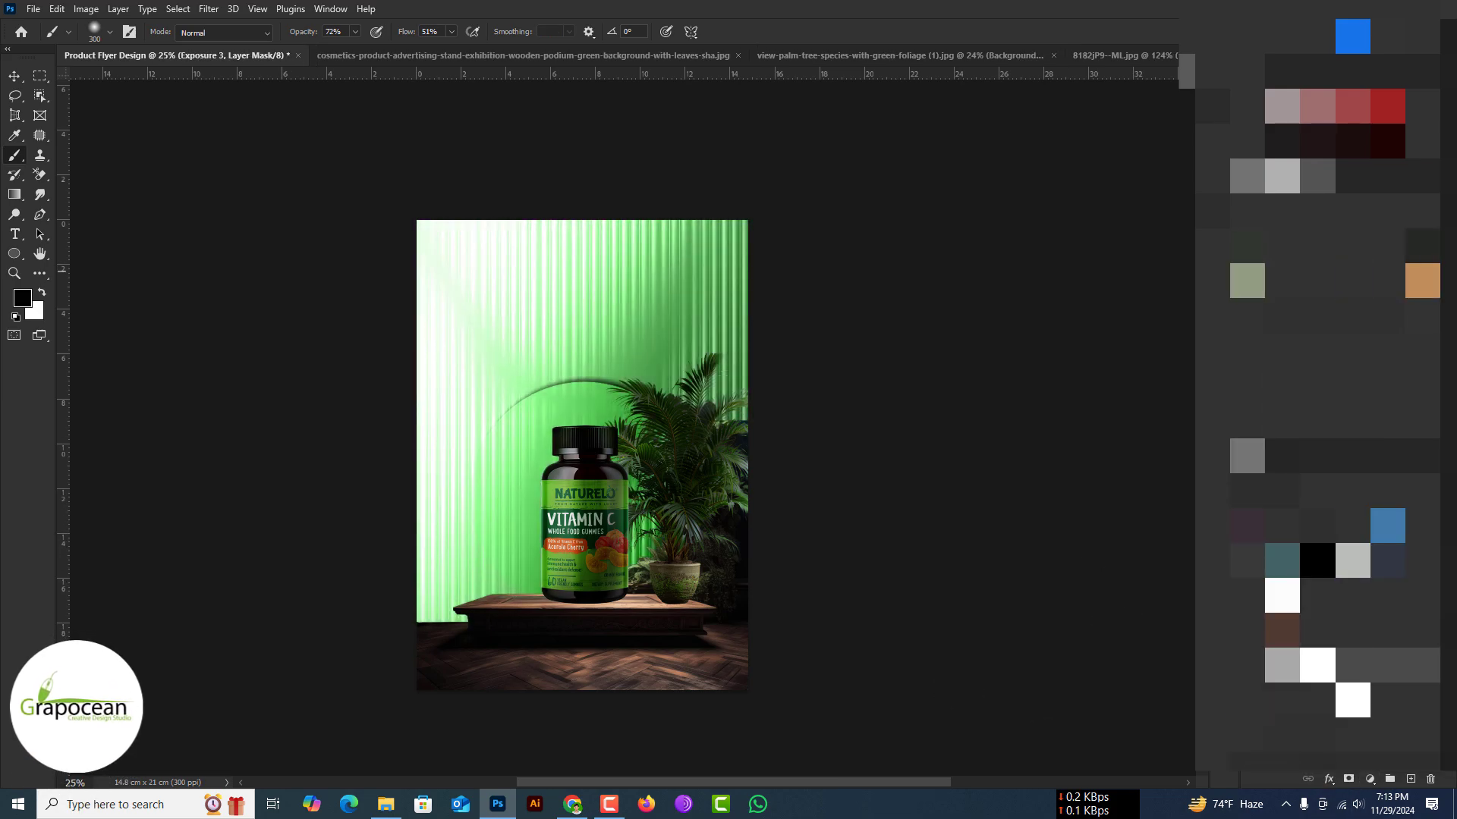
{"action": "key", "text": "ctrl+z"}
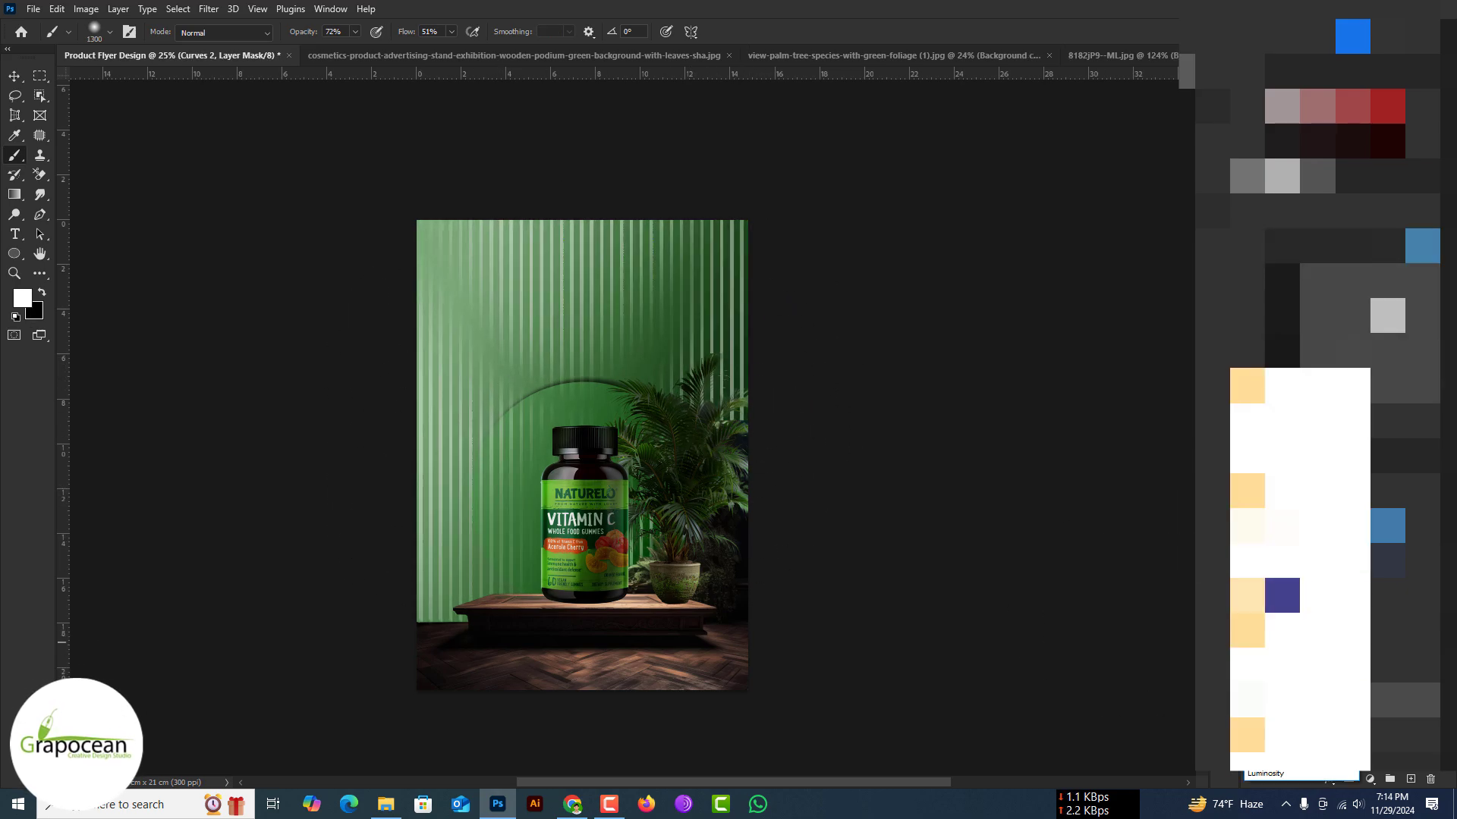
{"action": "left_click", "coordinate": [1277, 564]}
{"action": "scroll", "coordinate": [596, 501], "scroll_direction": "down", "scroll_amount": 1}
{"action": "scroll", "coordinate": [596, 501], "scroll_direction": "down", "scroll_amount": 1}
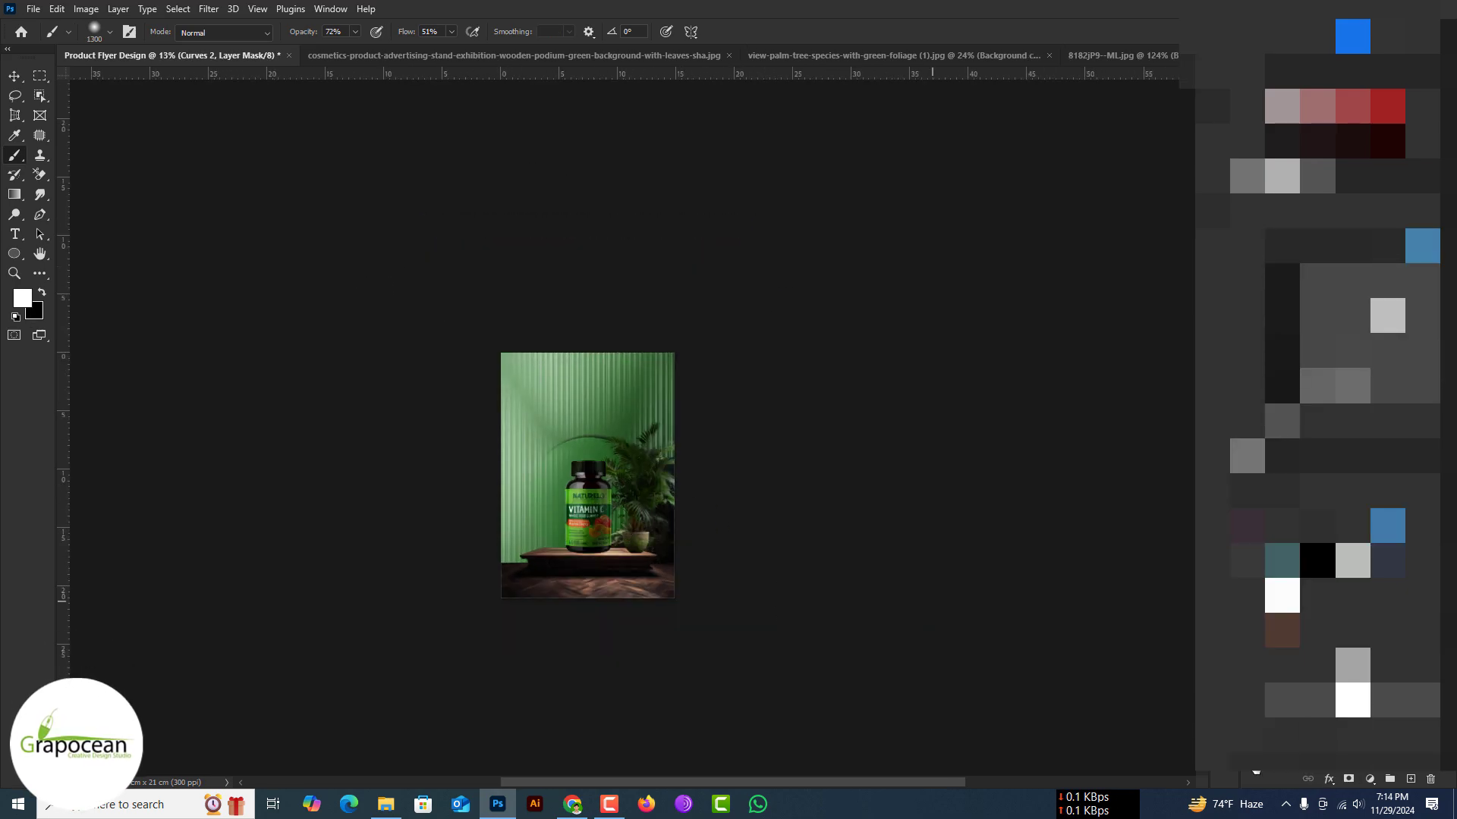
Step: Delete Rectangle 1 copy 12's pale glow along the arch and fit the flyer in view
{"action": "left_click", "coordinate": [1278, 249]}
{"action": "key", "text": "Delete"}
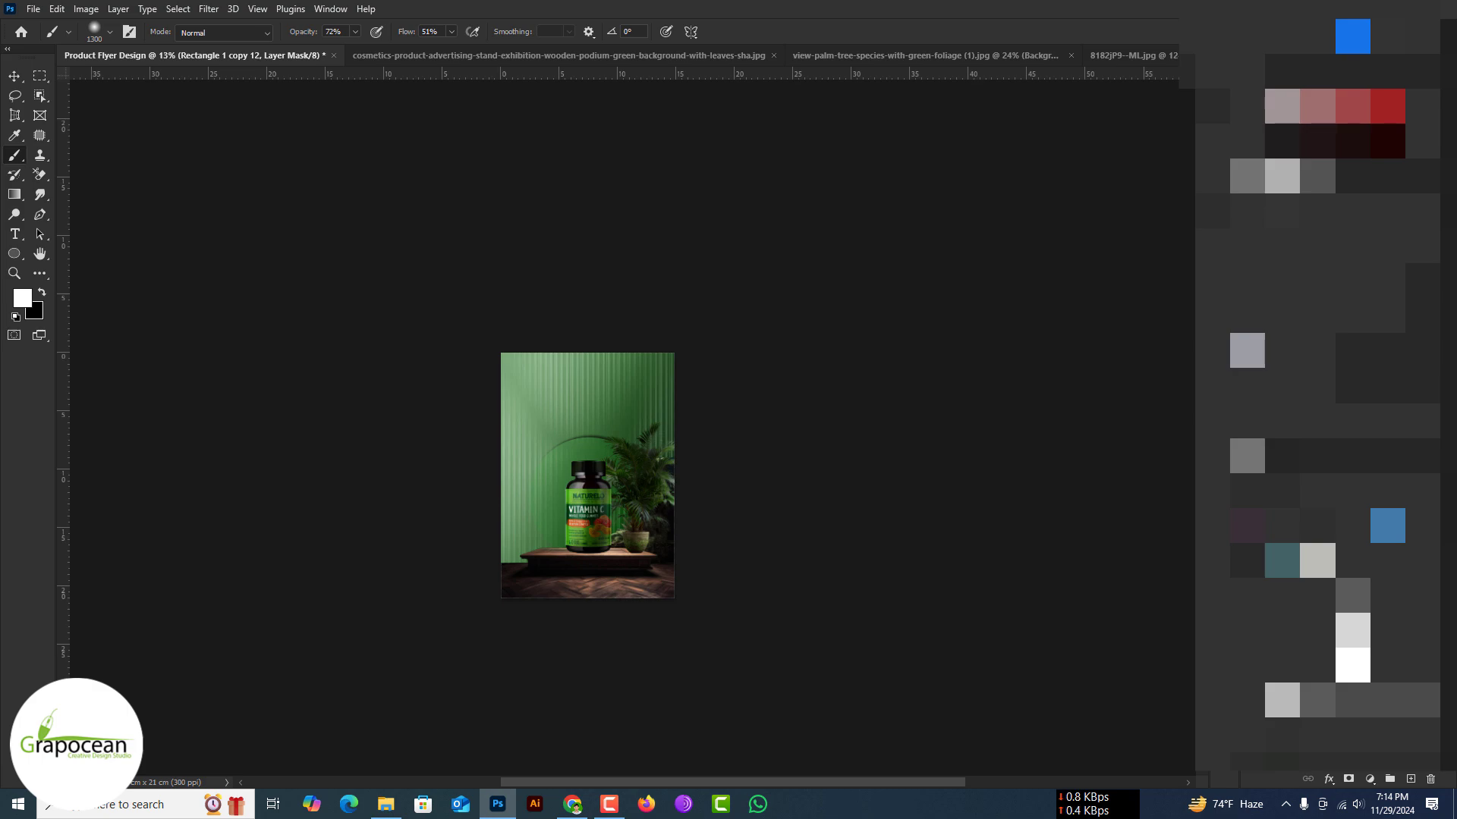
{"action": "key", "text": "ctrl+0"}
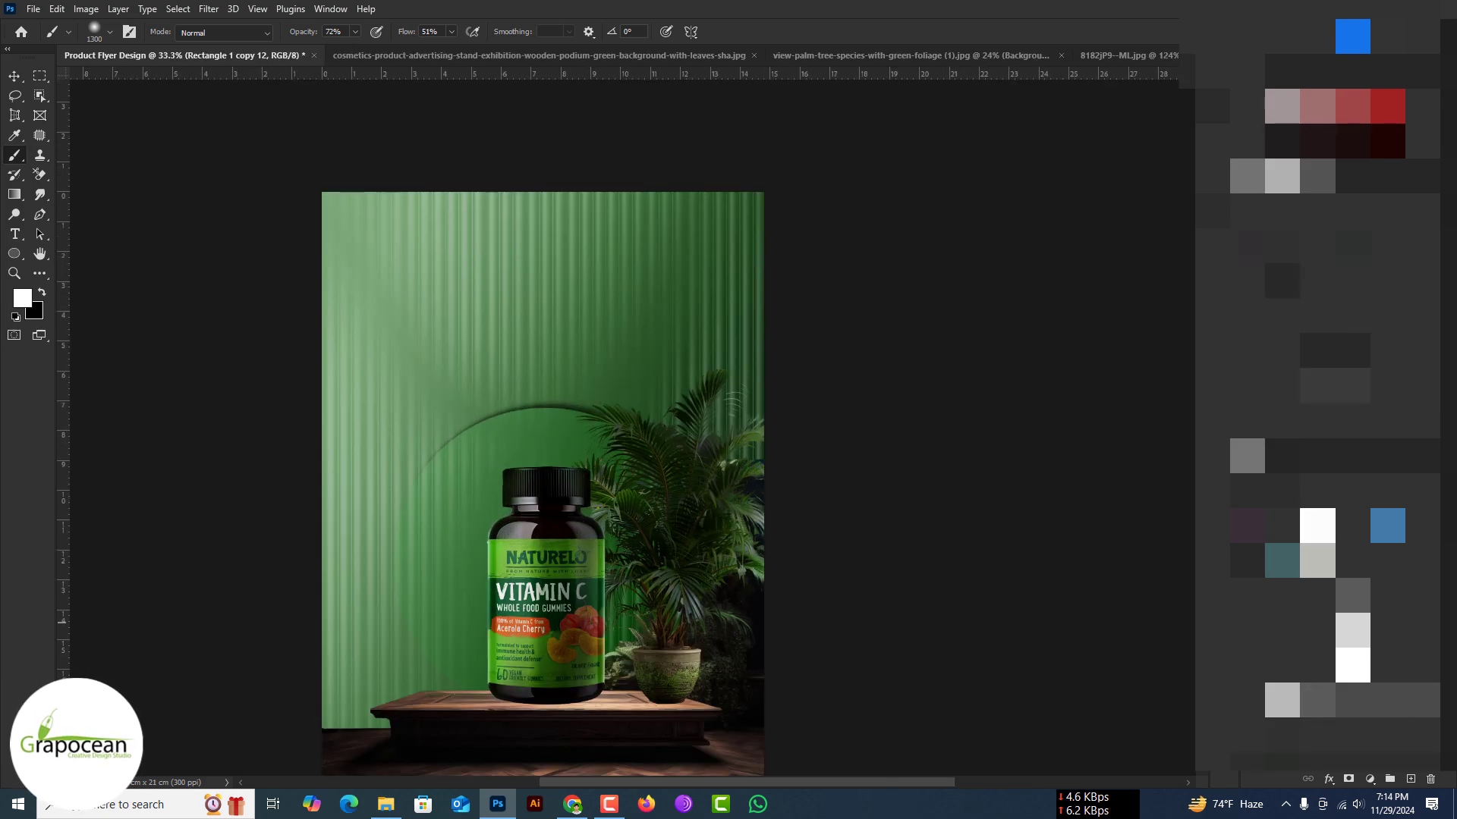
{"action": "left_click", "coordinate": [1278, 564]}
{"action": "key", "text": "v"}
{"action": "scroll", "coordinate": [604, 561], "scroll_direction": "down", "scroll_amount": 1}
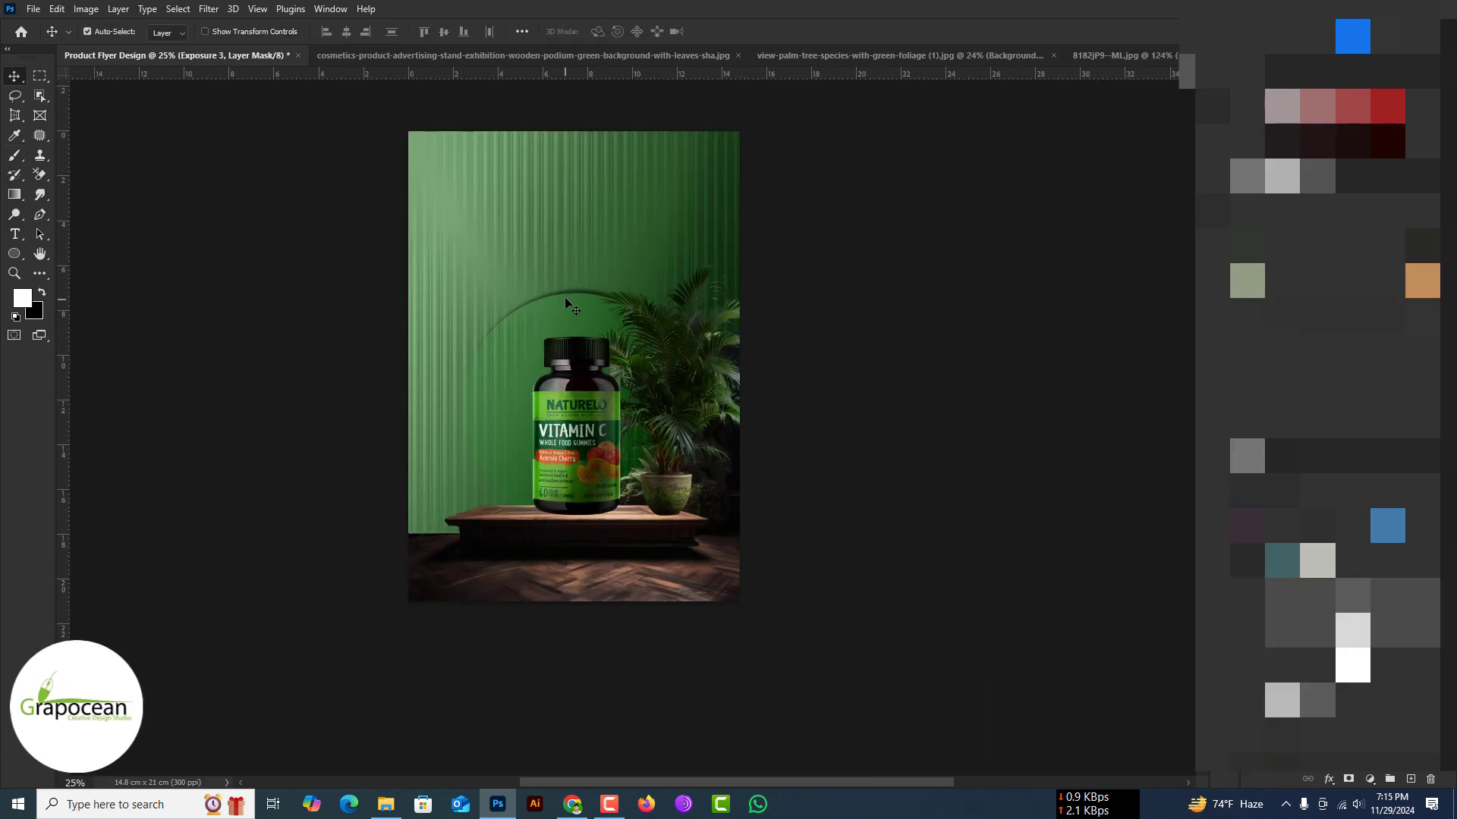
Step: Give Ellipse 1 a drop shadow with an adjusted angle
{"action": "key", "text": "Delete"}
{"action": "double_click", "coordinate": [1244, 216]}
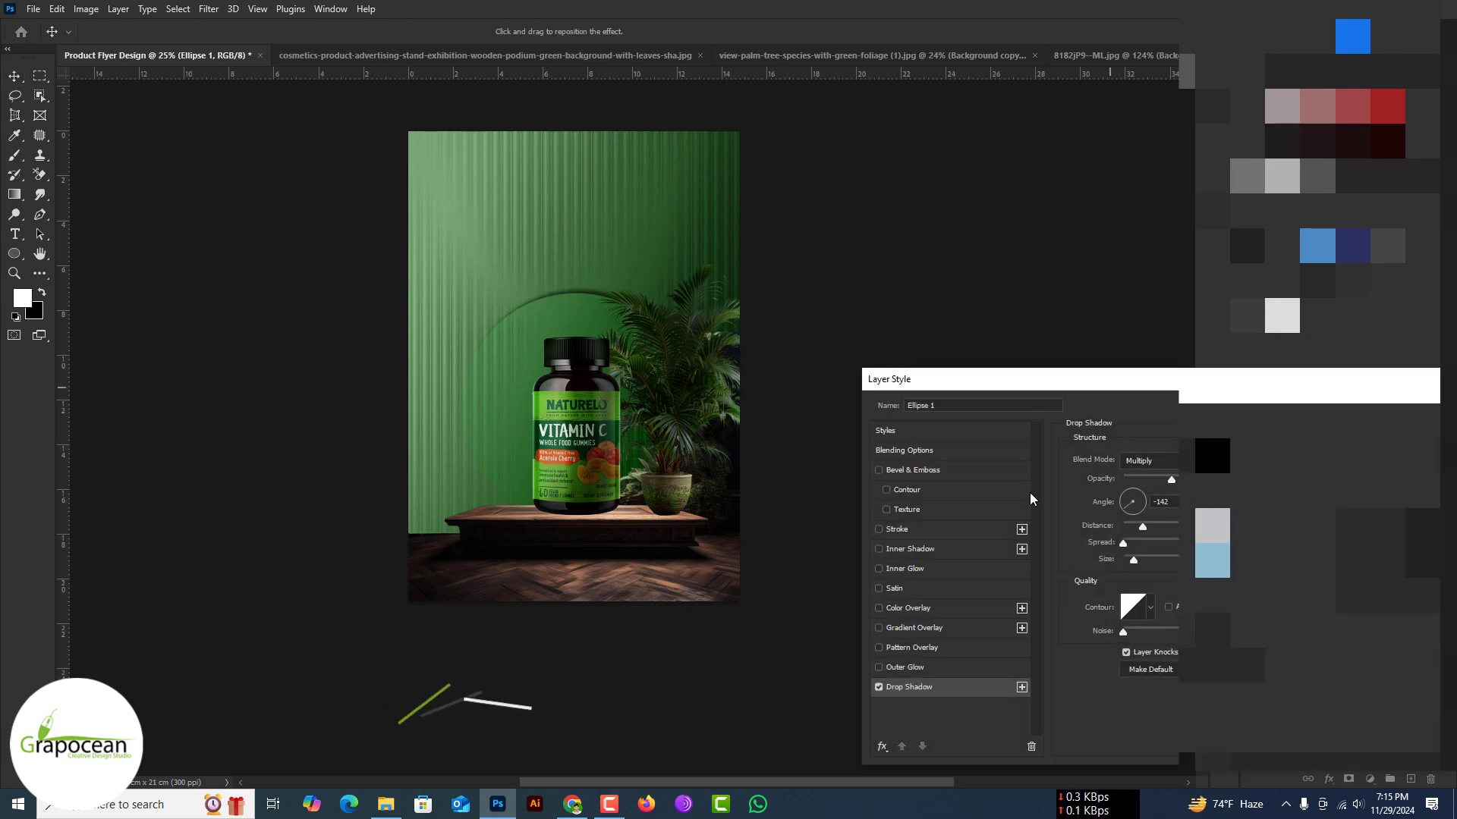
{"action": "left_click_drag", "start_coordinate": [1133, 513], "coordinate": [1140, 500]}
{"action": "key", "text": "Return"}
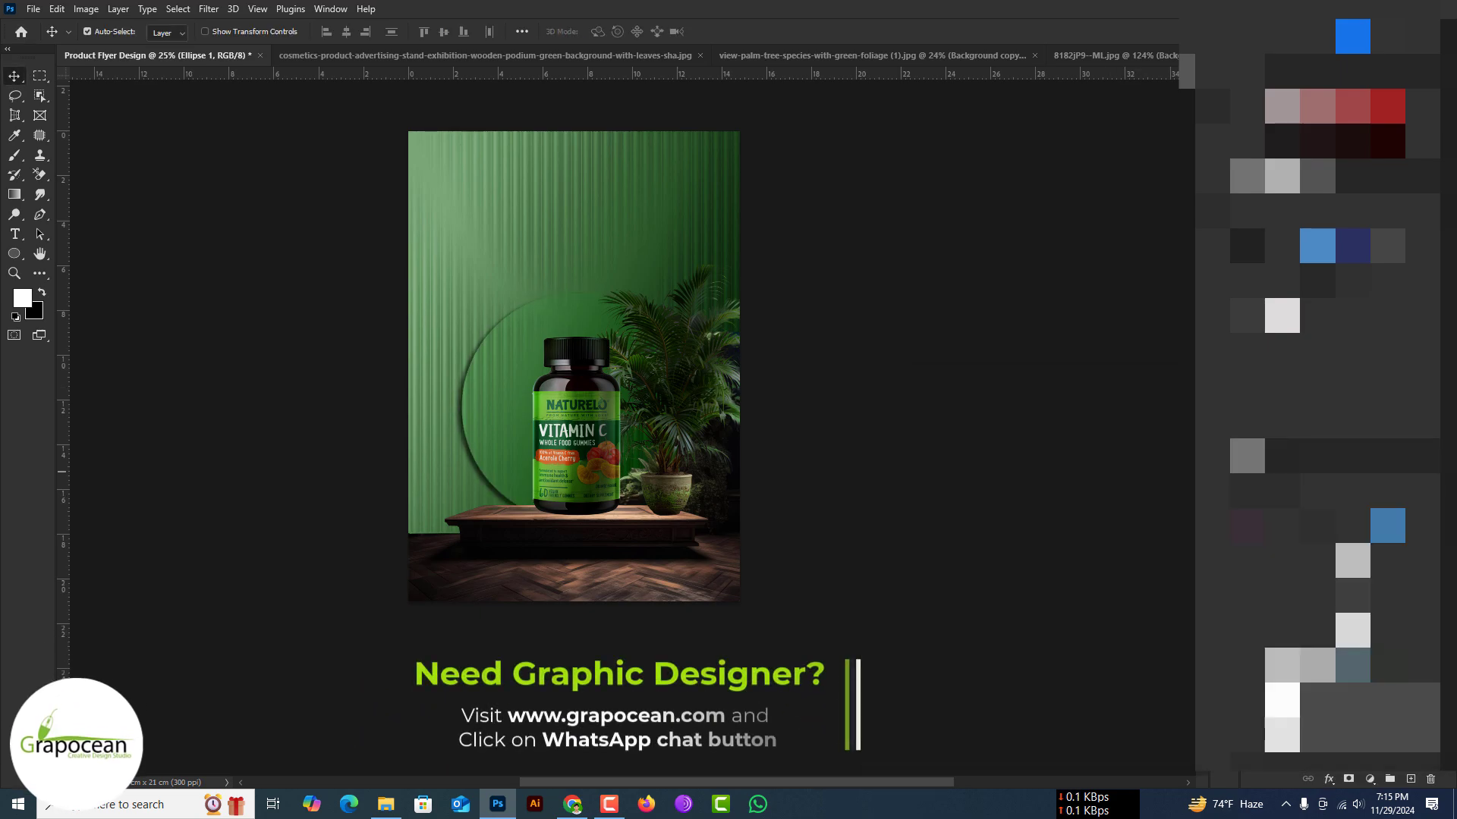
Step: Skew the bottle copy into a cast shadow with Free Transform
{"action": "double_click", "coordinate": [1244, 215]}
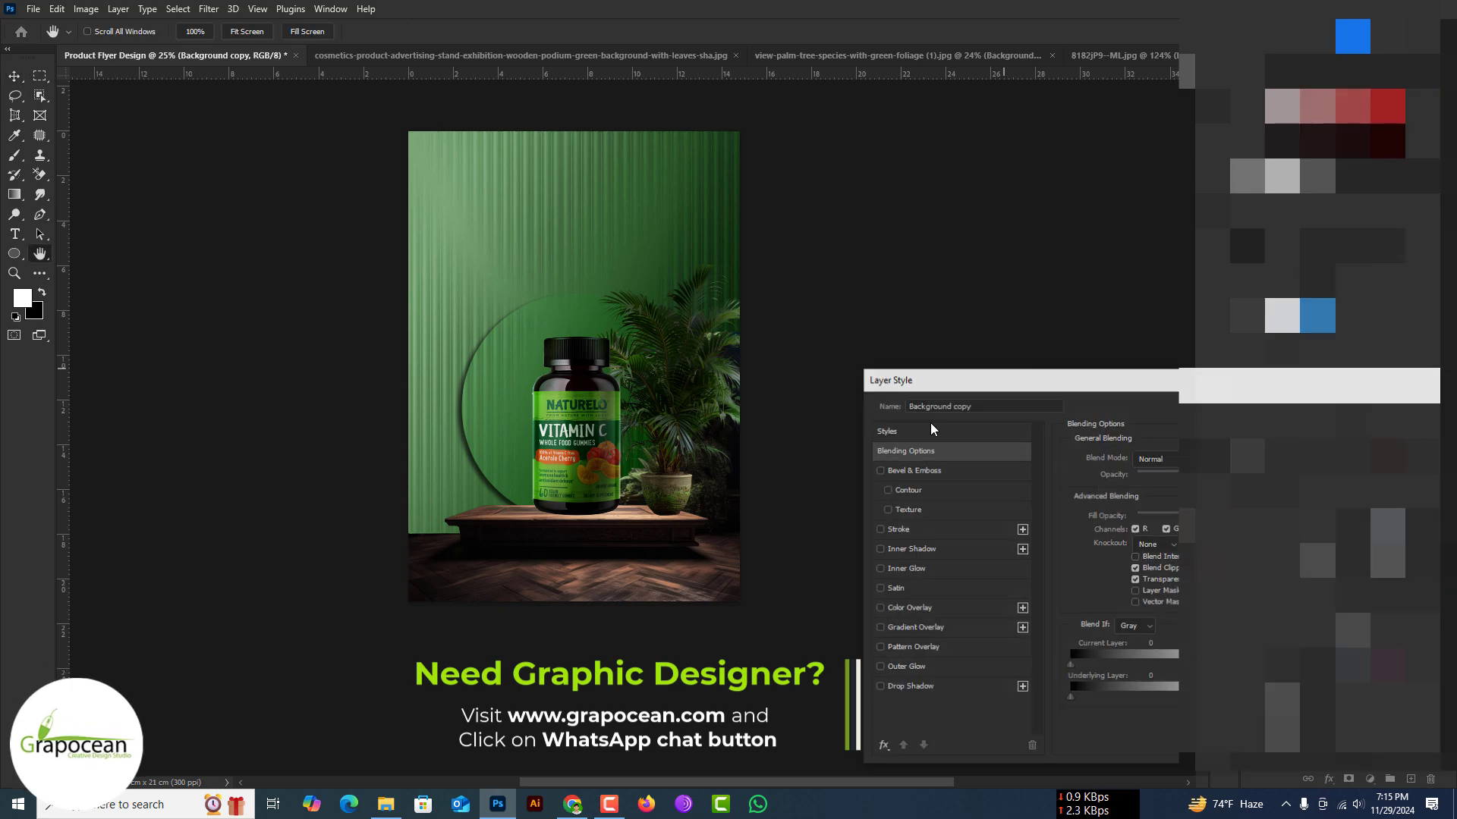
{"action": "key", "text": "ctrl+t"}
{"action": "left_click_drag", "start_coordinate": [531, 346], "coordinate": [490, 359]}
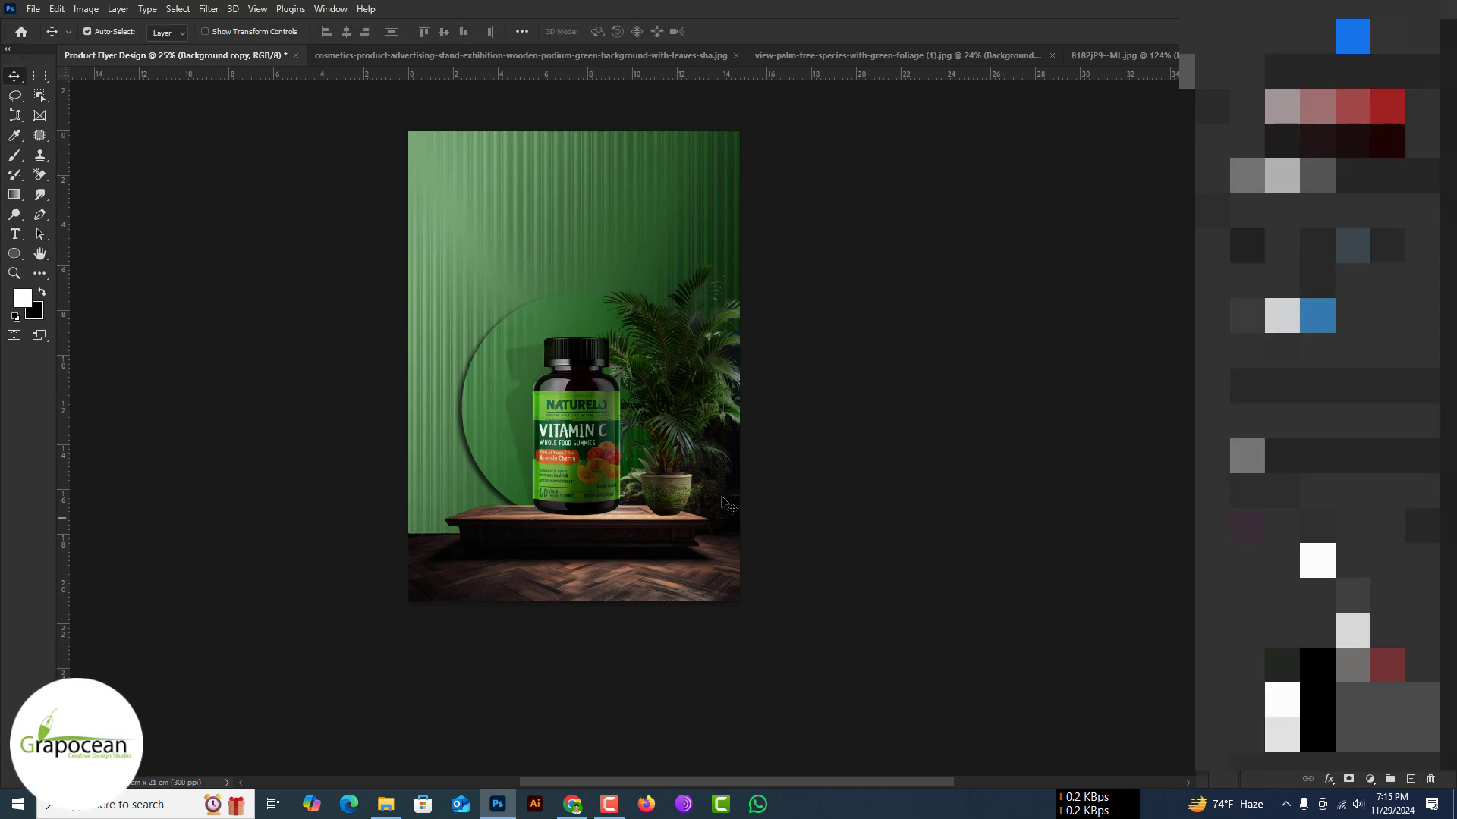
{"action": "key", "text": "ctrl+t"}
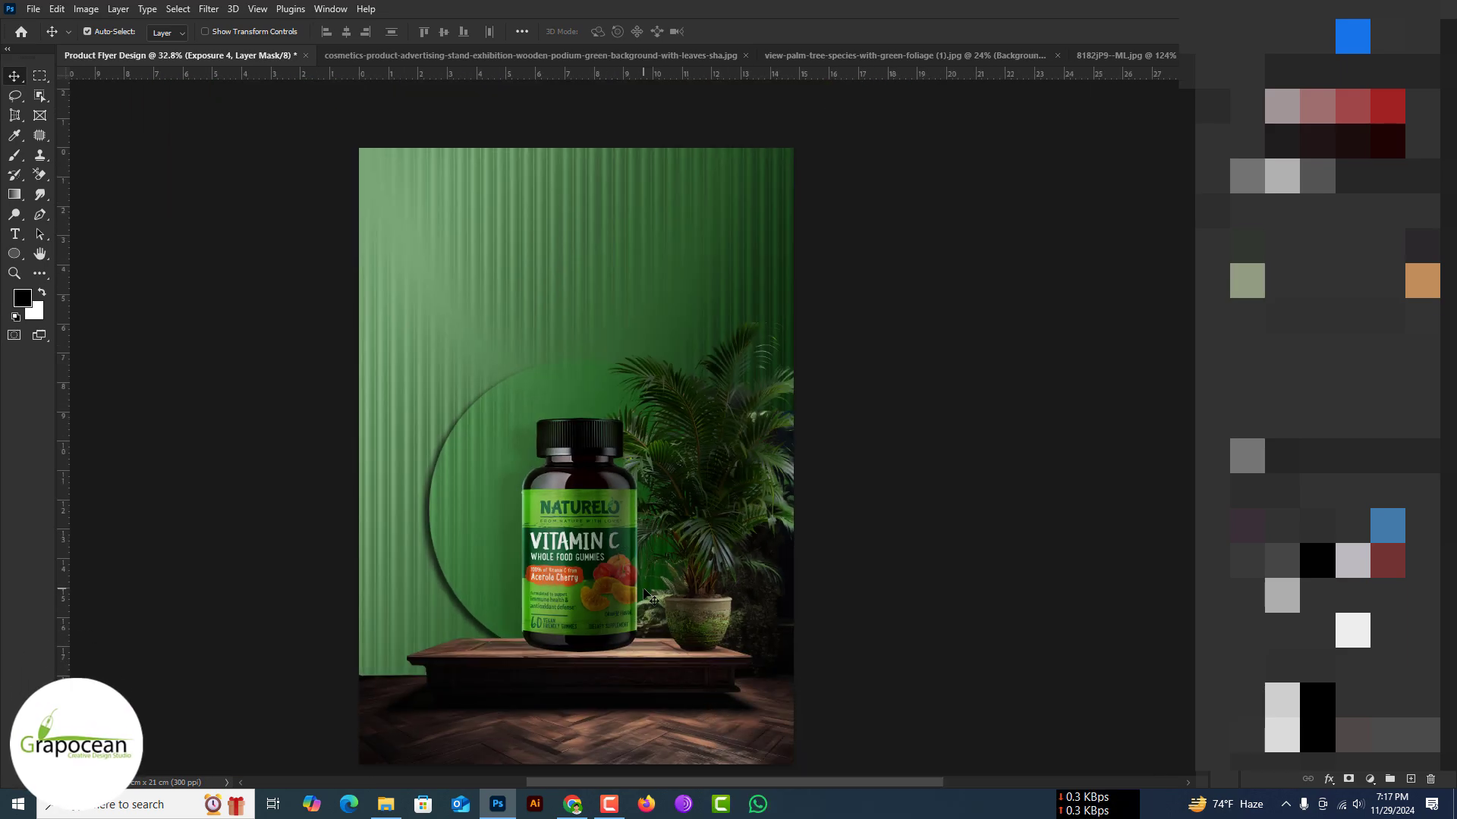
Step: Fade the wall's left and top with a gradient on the Rectangle 1 copy 12 mask
{"action": "left_click", "coordinate": [506, 561]}
{"action": "key", "text": "g"}
{"action": "left_click_drag", "start_coordinate": [506, 561], "coordinate": [390, 683]}
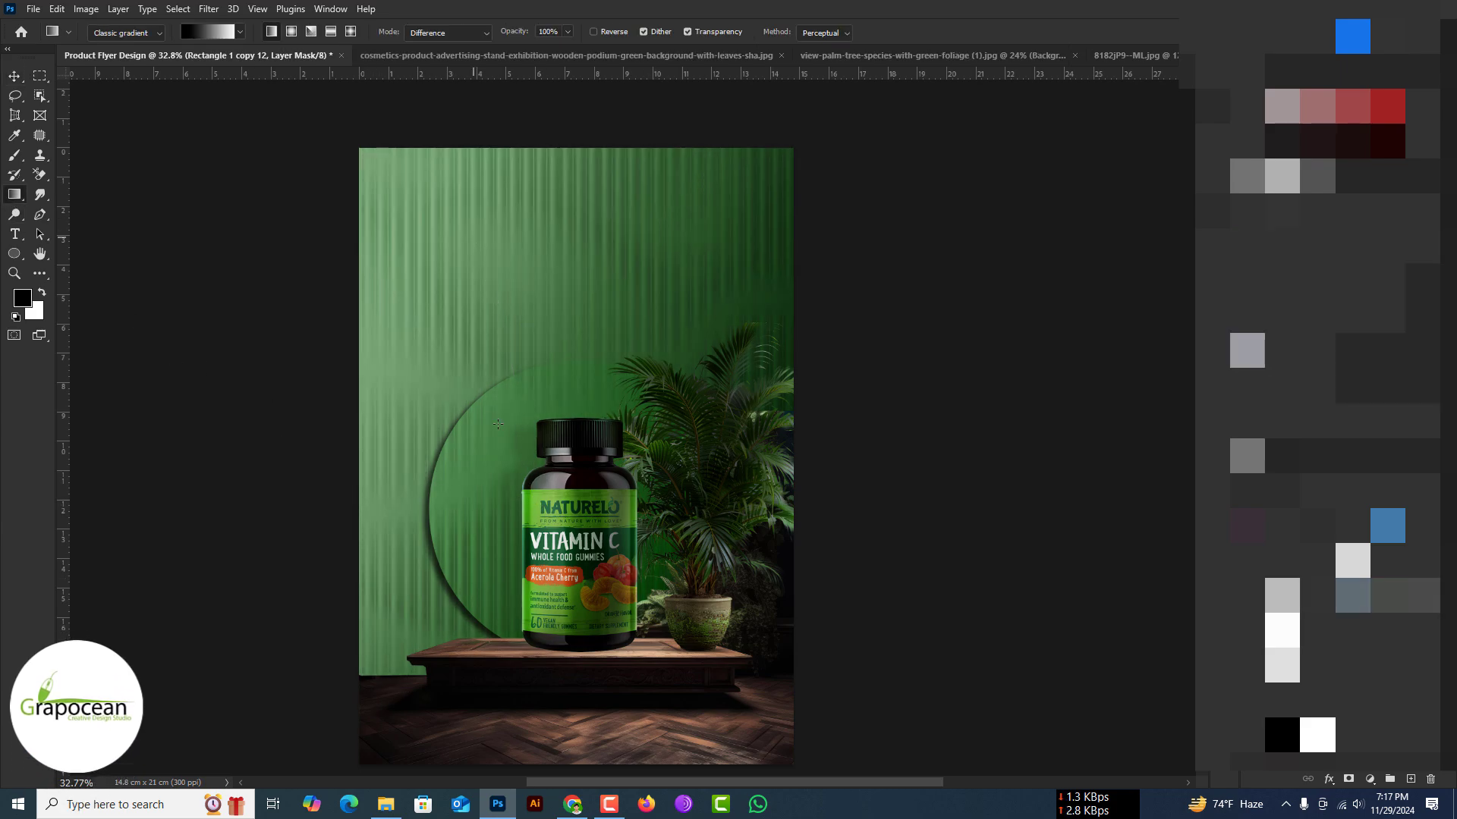
{"action": "scroll", "coordinate": [580, 609], "scroll_direction": "down", "scroll_amount": 3}
{"action": "key", "text": "v"}
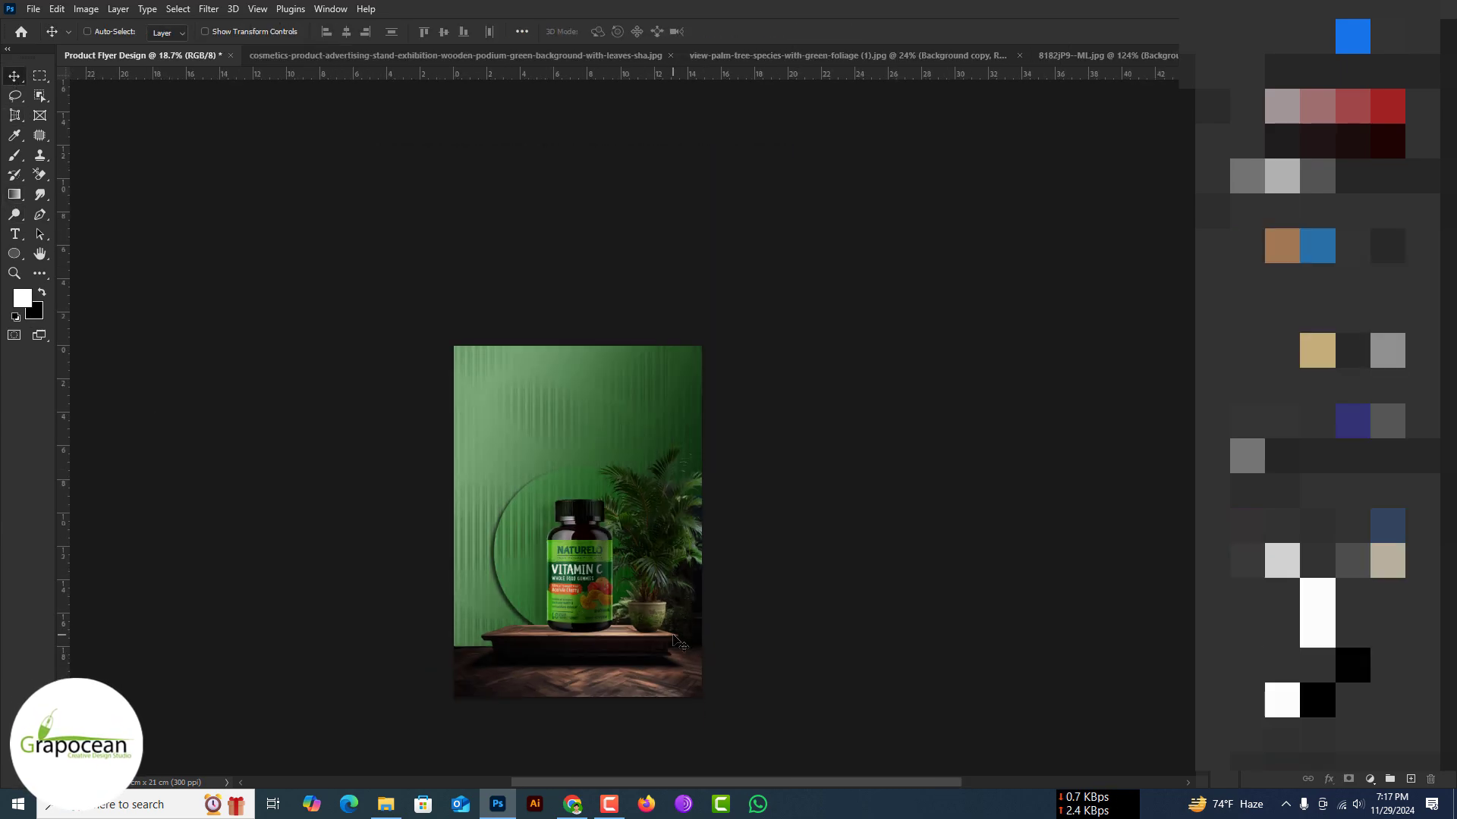
{"action": "key", "text": "ctrl+plus"}
{"action": "key", "text": "ctrl+plus"}
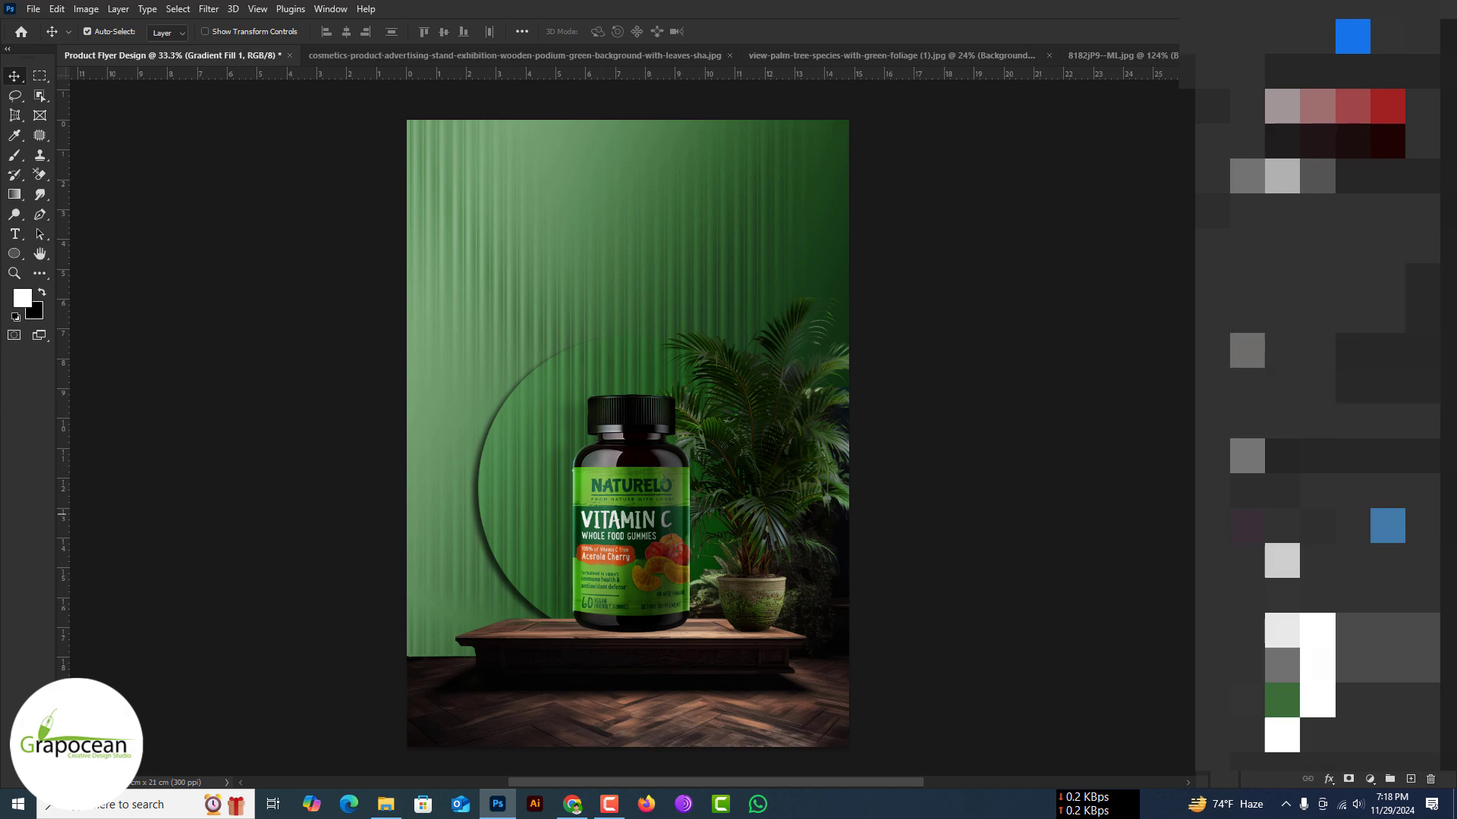
{"action": "key", "text": "ctrl+minus"}
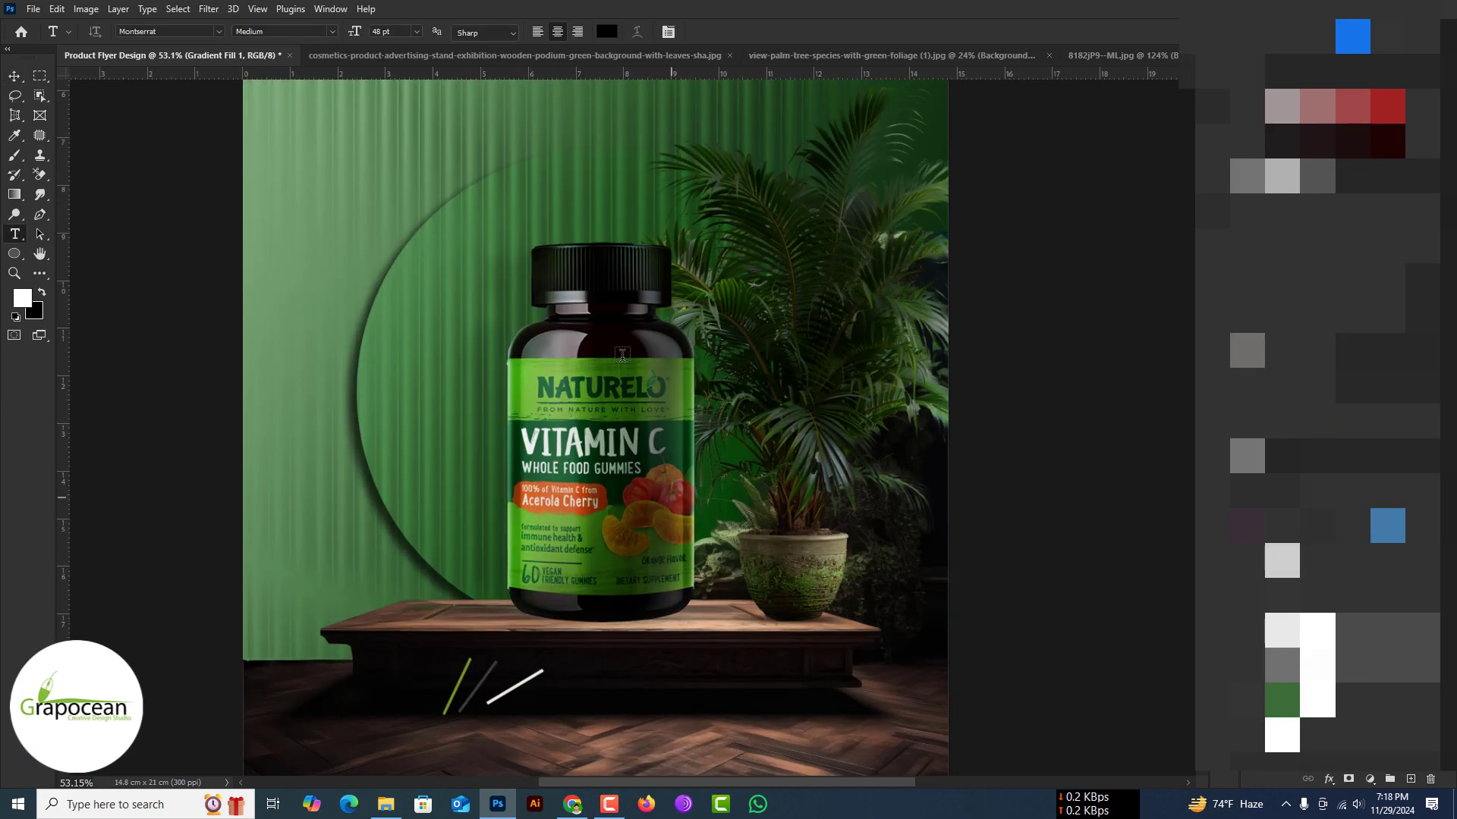
Step: Type the VITAMIN C headline and set it in the thin Alta font
{"action": "type", "text": "VITAMIN C"}
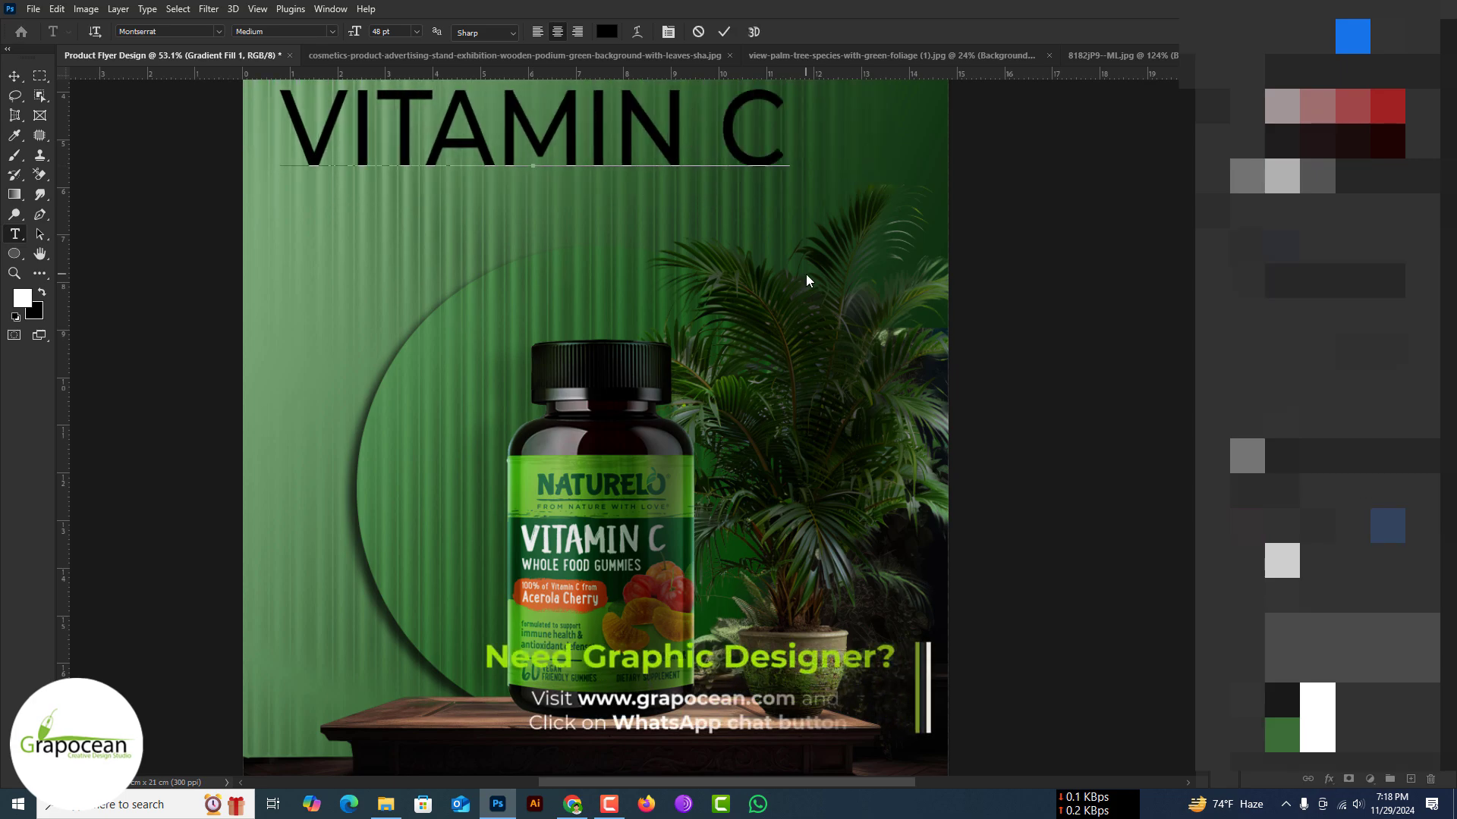
{"action": "key", "text": "ctrl+a"}
{"action": "left_click", "coordinate": [218, 31]}
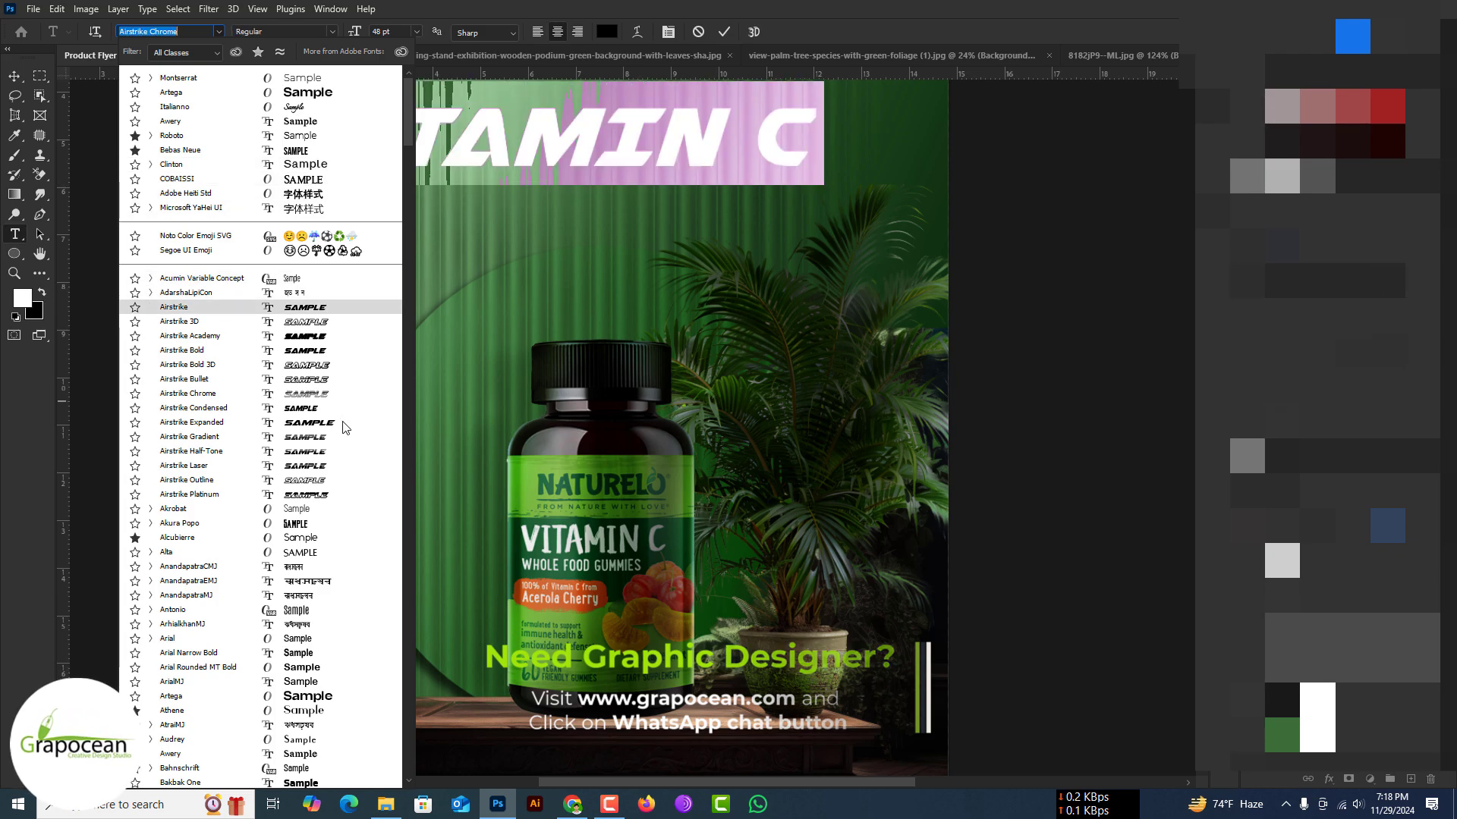
{"action": "left_click", "coordinate": [316, 542]}
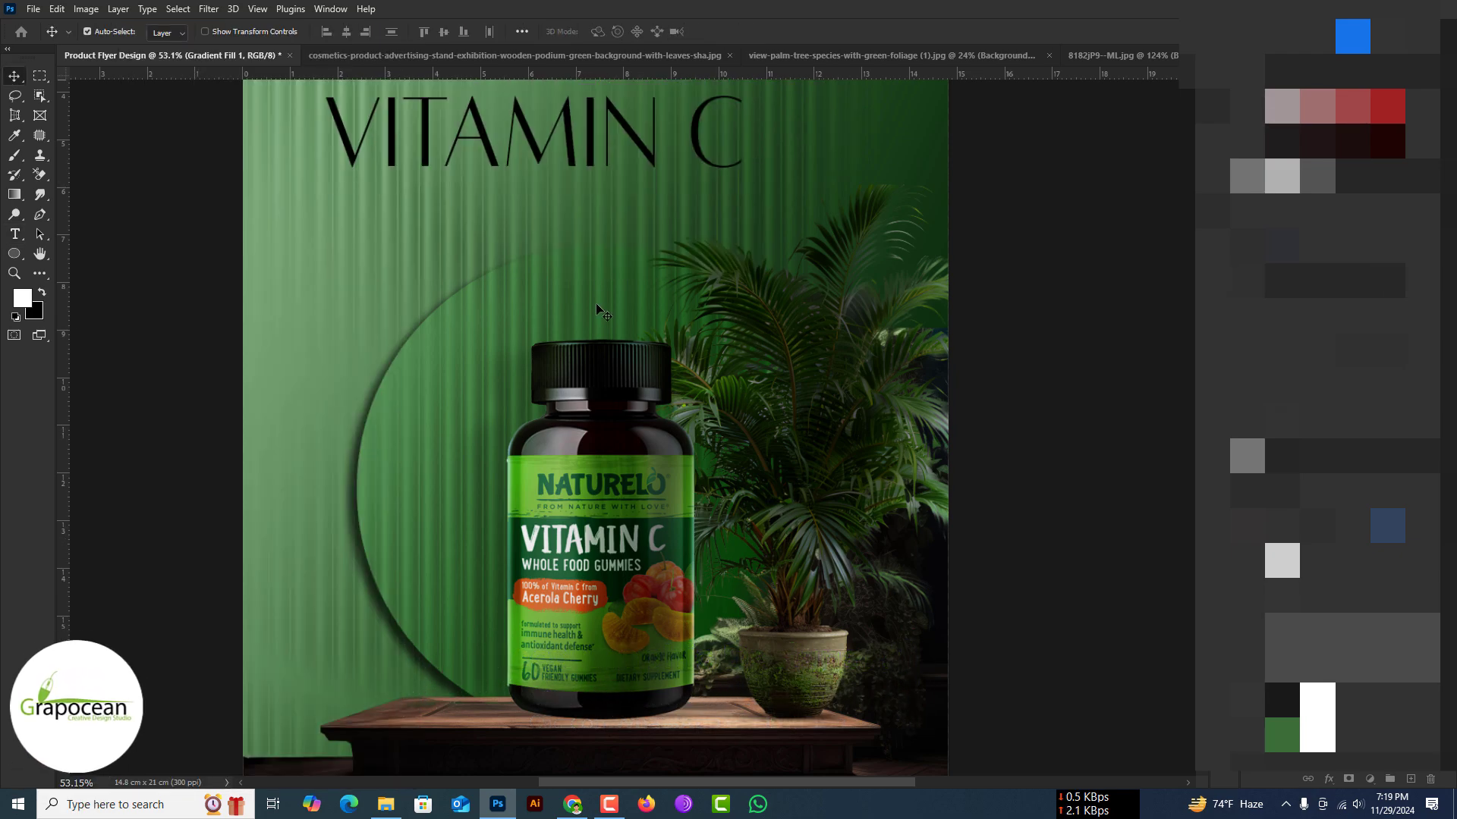
{"action": "key", "text": "ctrl+Return"}
{"action": "key", "text": "v"}
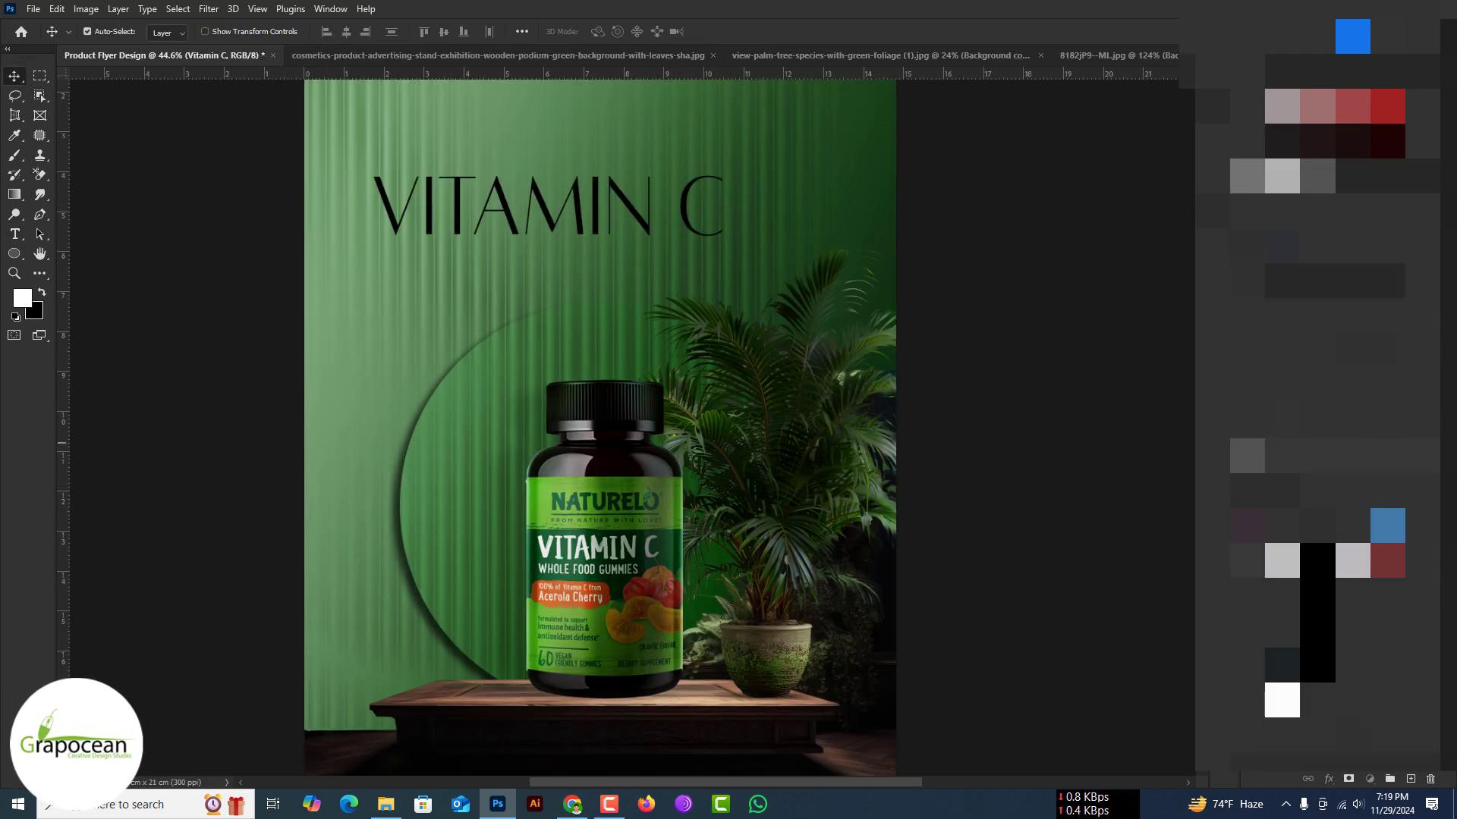
Step: Colour the VITAMIN C headline pale cream
{"action": "key", "text": "t"}
{"action": "left_click", "coordinate": [606, 31]}
{"action": "left_click_drag", "start_coordinate": [1203, 441], "coordinate": [1204, 484]}
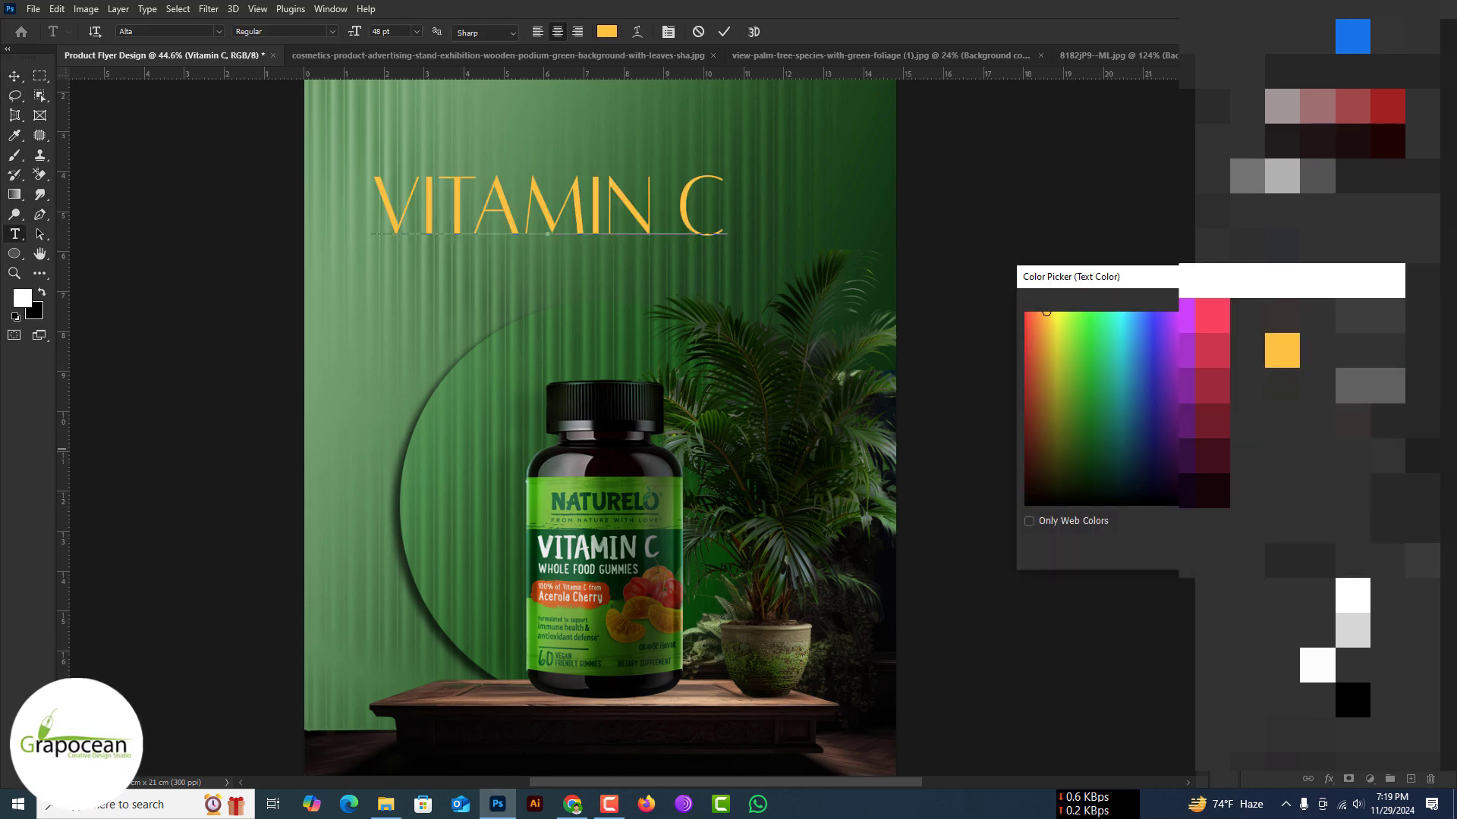
{"action": "left_click", "coordinate": [1043, 322]}
{"action": "key", "text": "Return"}
{"action": "key", "text": "ctrl+t"}
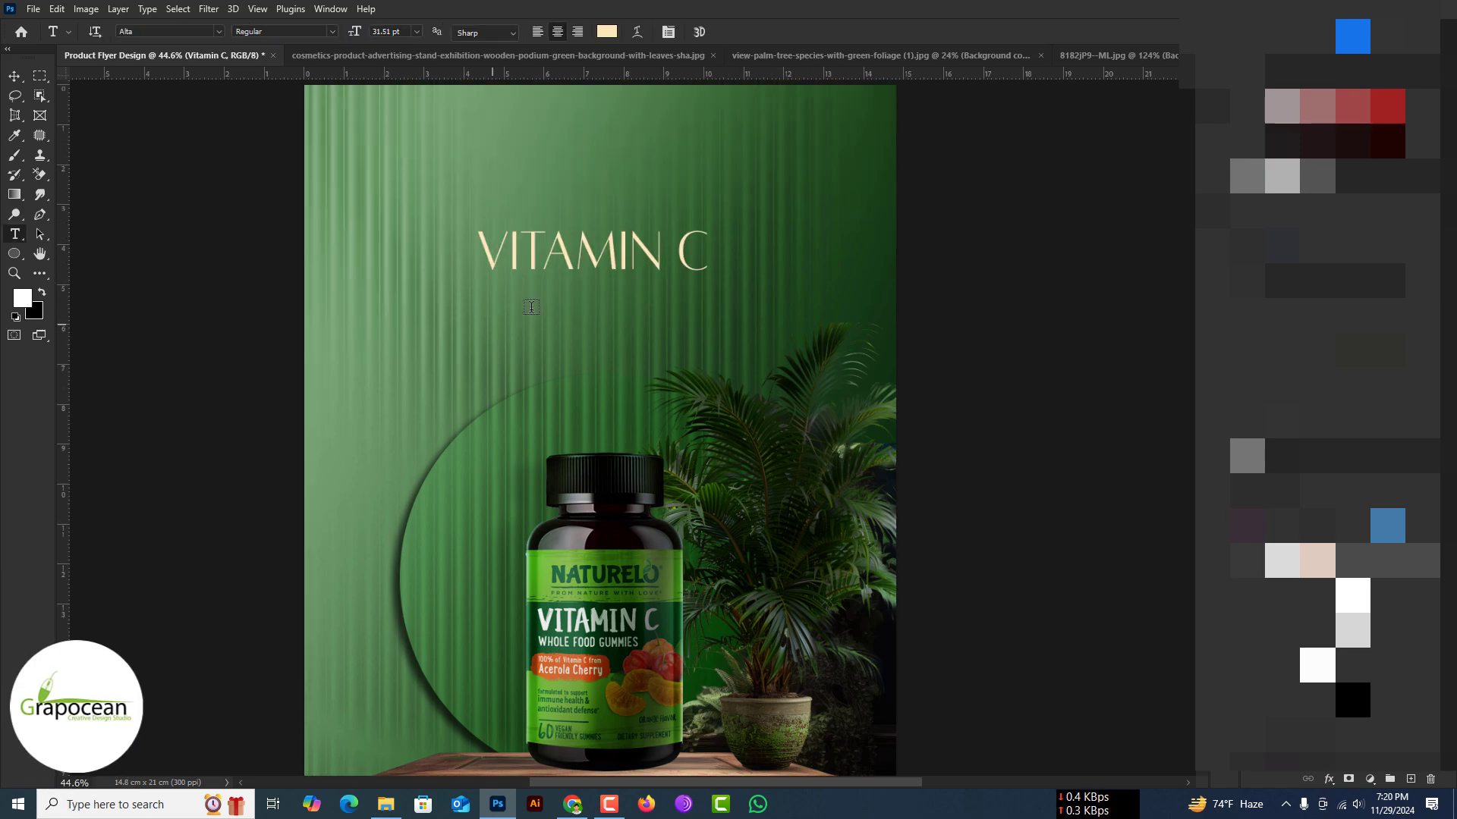
Step: Try Roboto and then Artega as the tagline font
{"action": "left_click", "coordinate": [220, 32]}
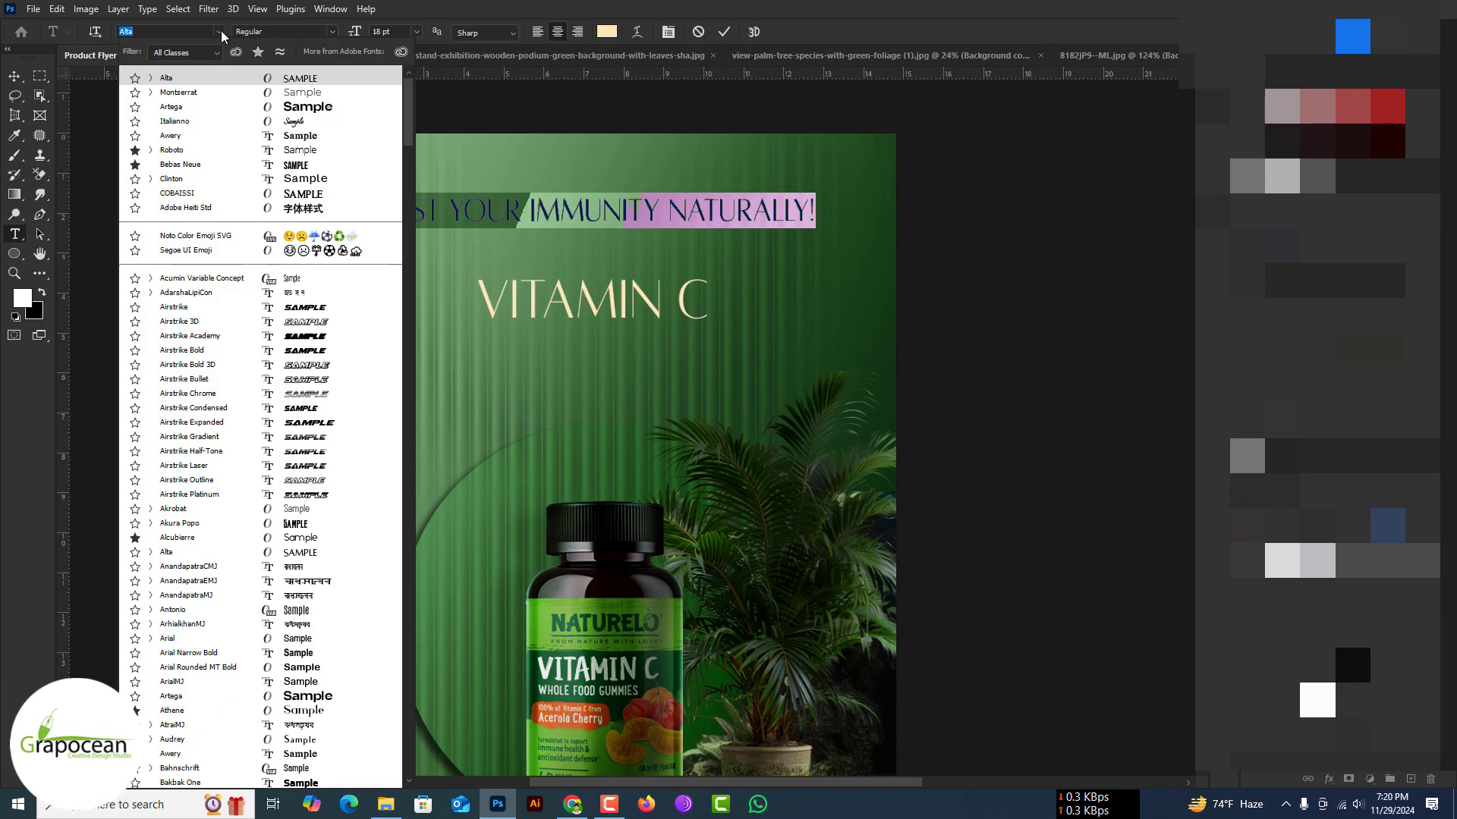
{"action": "left_click", "coordinate": [265, 156]}
{"action": "type", "text": "16"}
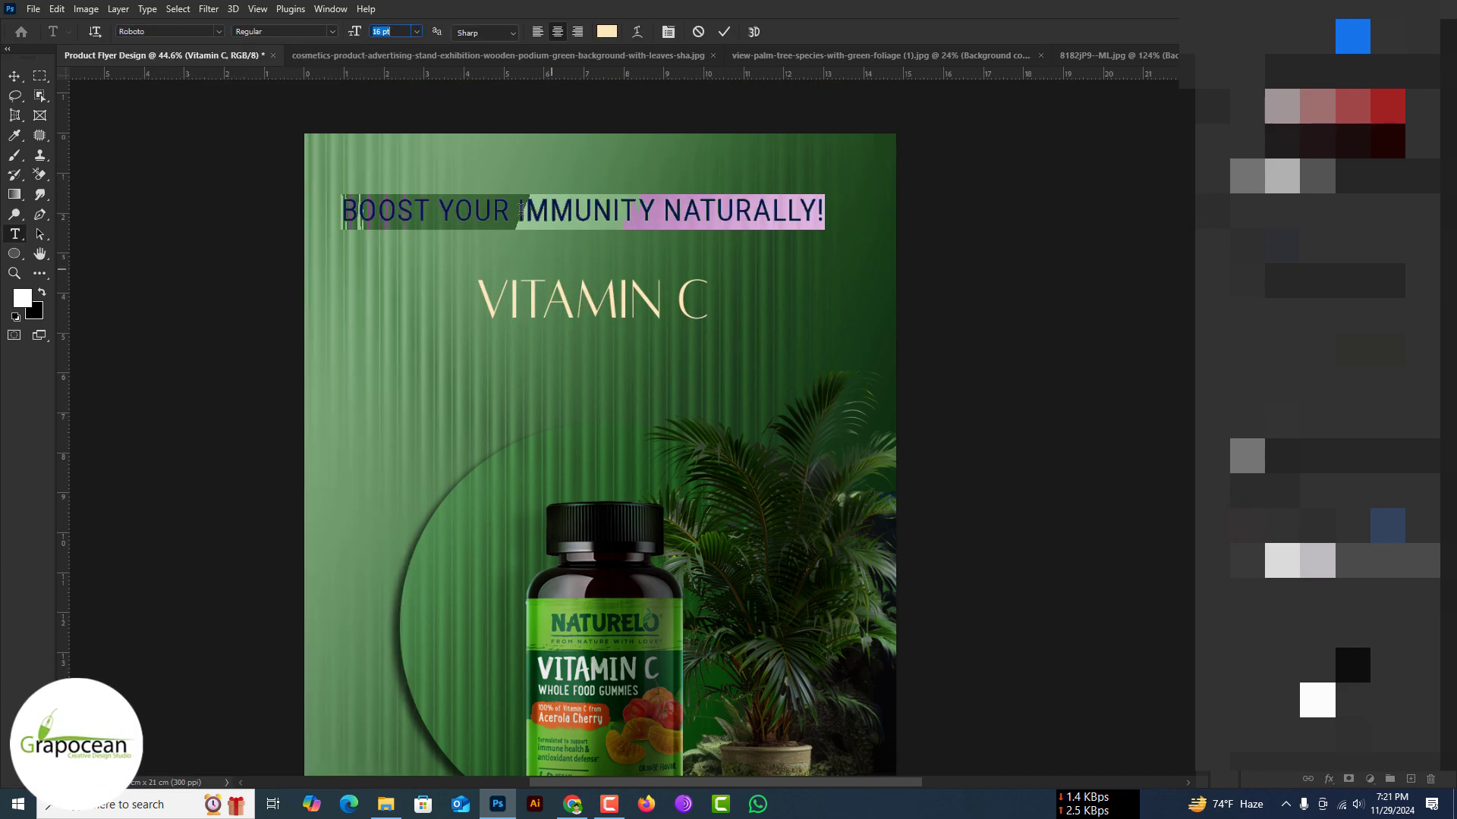
{"action": "key", "text": "ctrl+a"}
{"action": "left_click", "coordinate": [218, 31]}
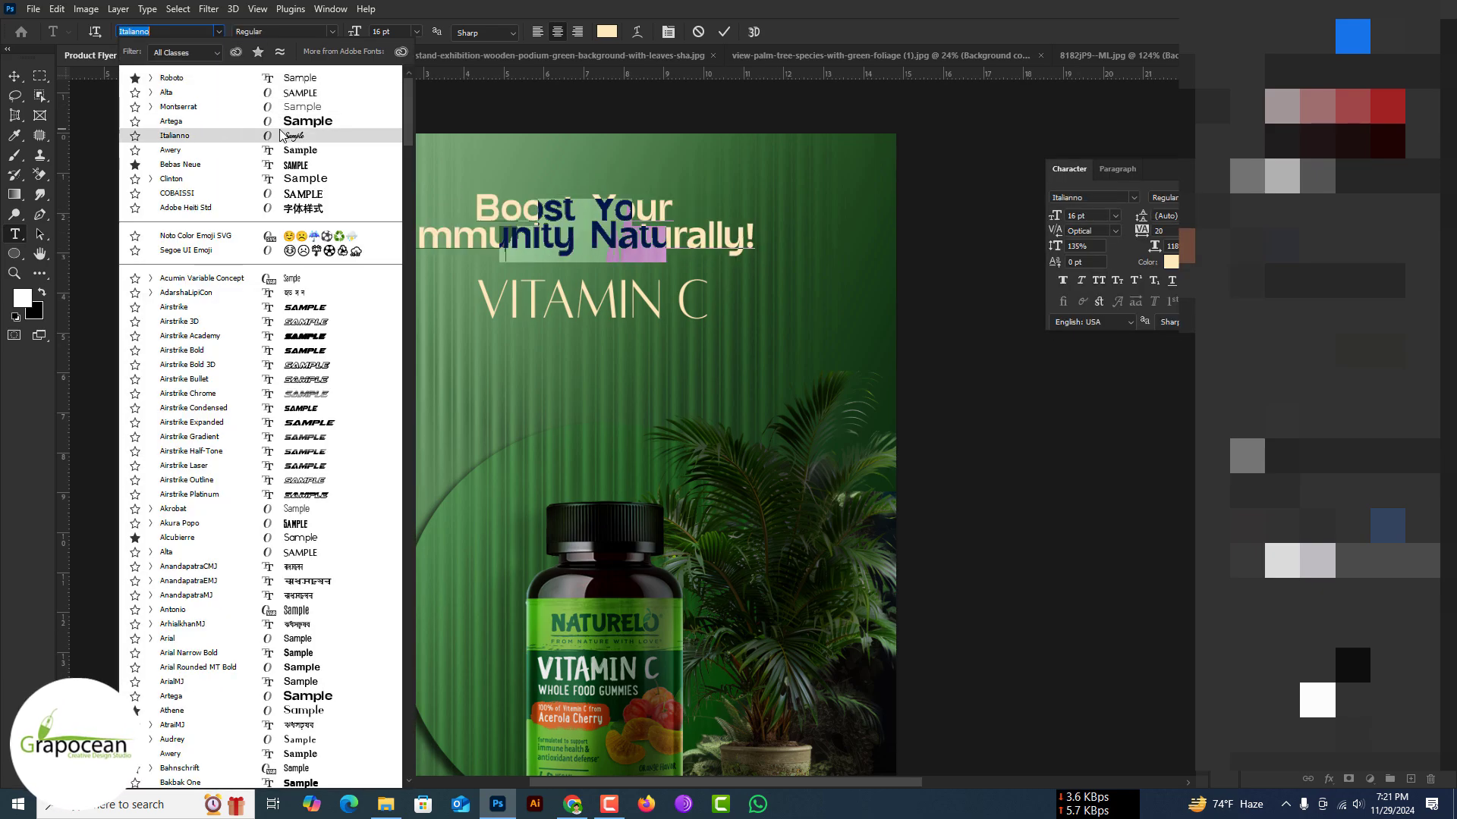
{"action": "left_click", "coordinate": [125, 171]}
{"action": "left_click", "coordinate": [14, 76]}
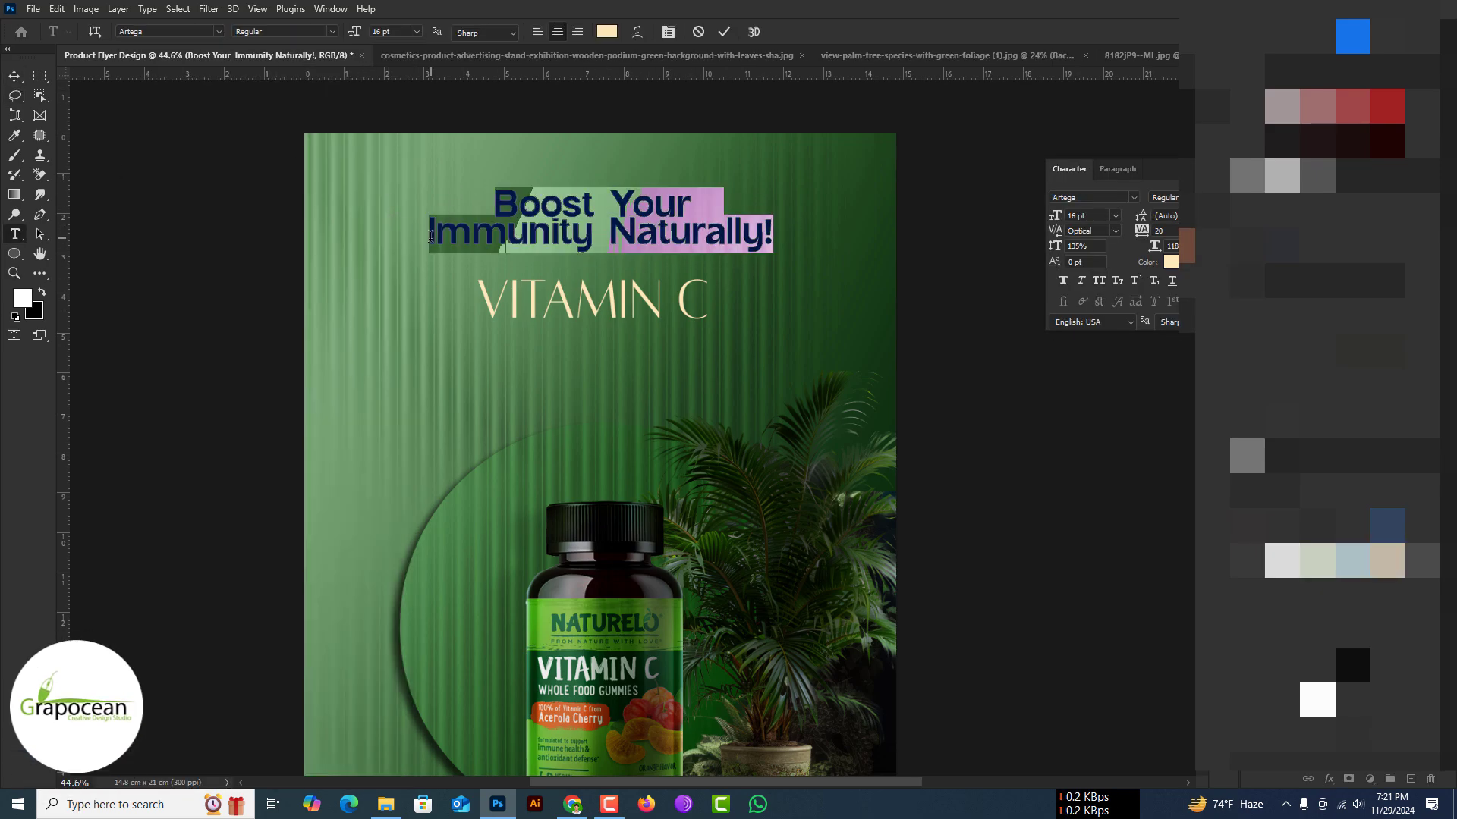
Step: Make the tagline white and return it to Roboto
{"action": "left_click", "coordinate": [1171, 261]}
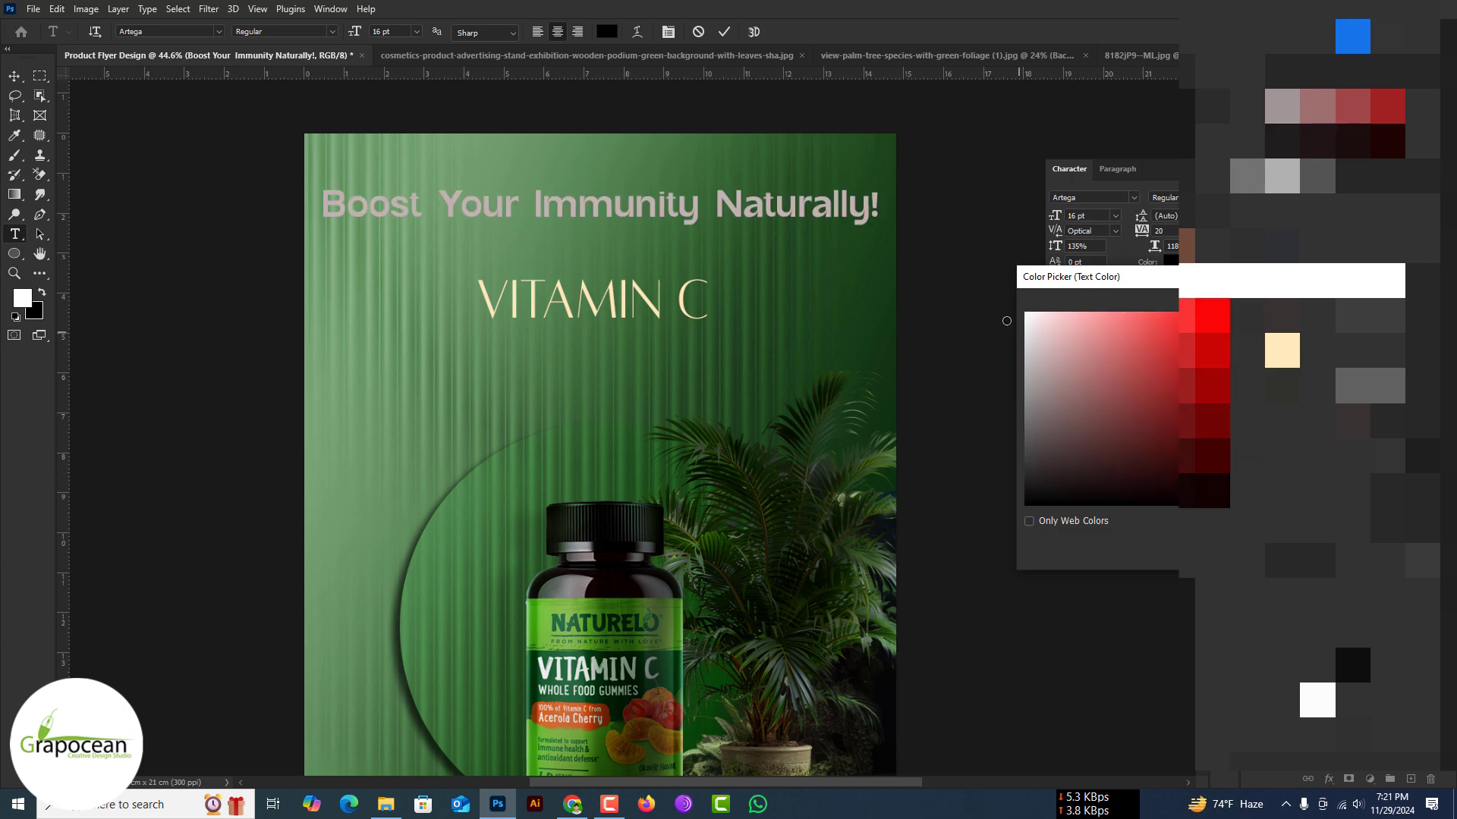
{"action": "key", "text": "Escape"}
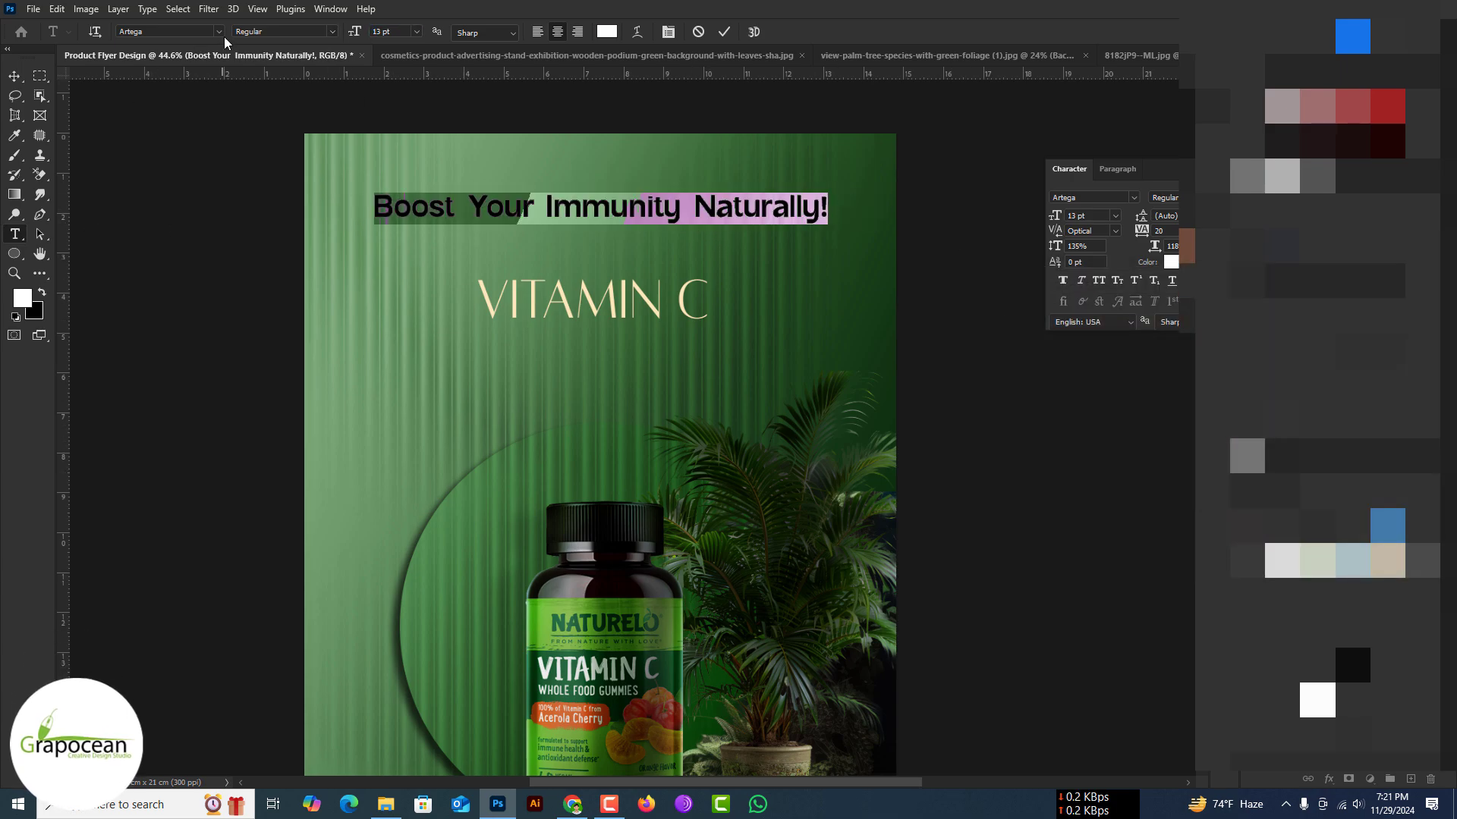
{"action": "left_click", "coordinate": [219, 31]}
{"action": "left_click", "coordinate": [13, 76]}
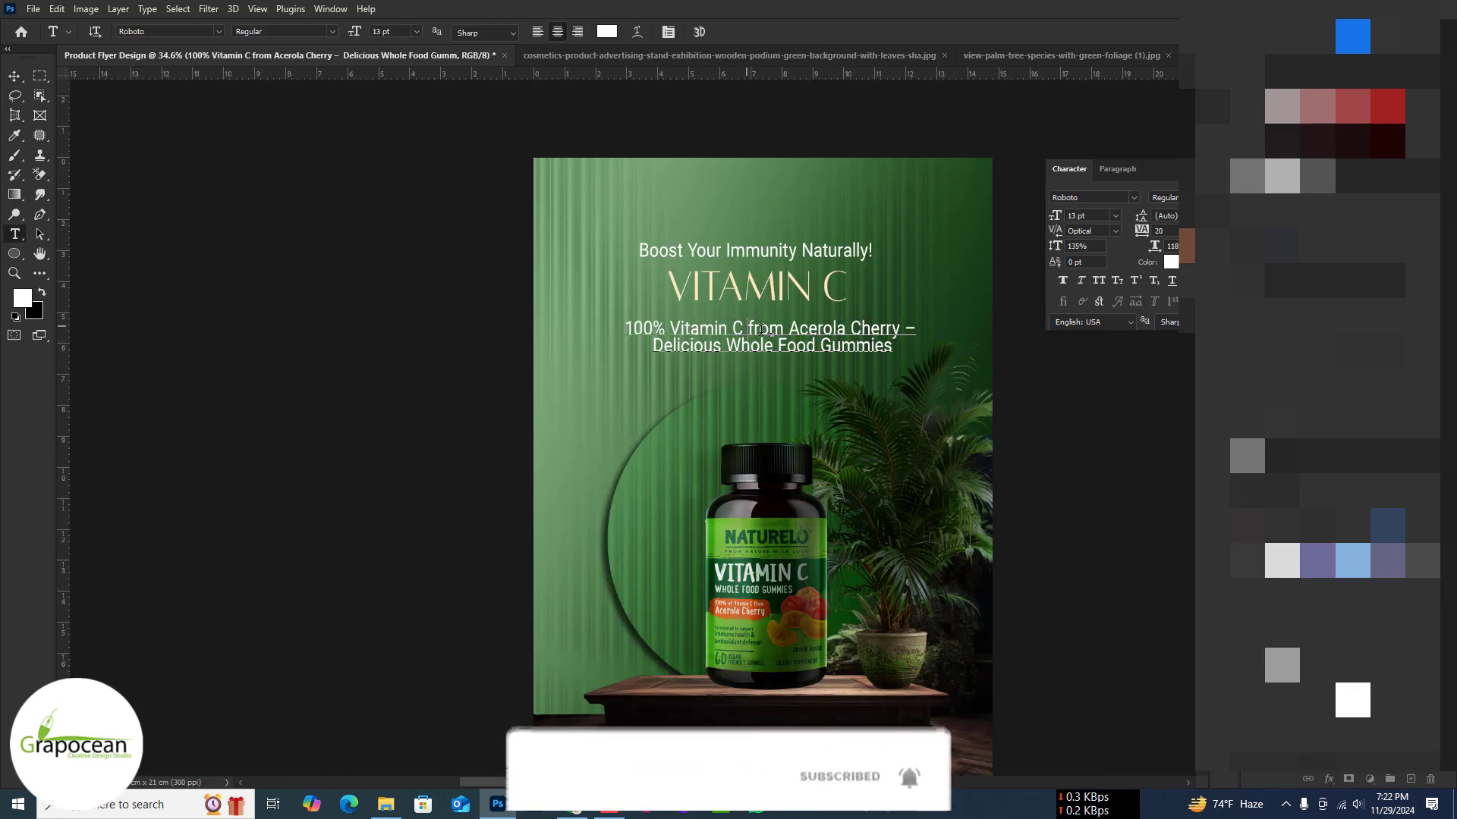
Step: Break '100% Vitamin C' onto its own line
{"action": "left_click", "coordinate": [760, 330]}
{"action": "key", "text": "Return"}
{"action": "key", "text": "ctrl+Return"}
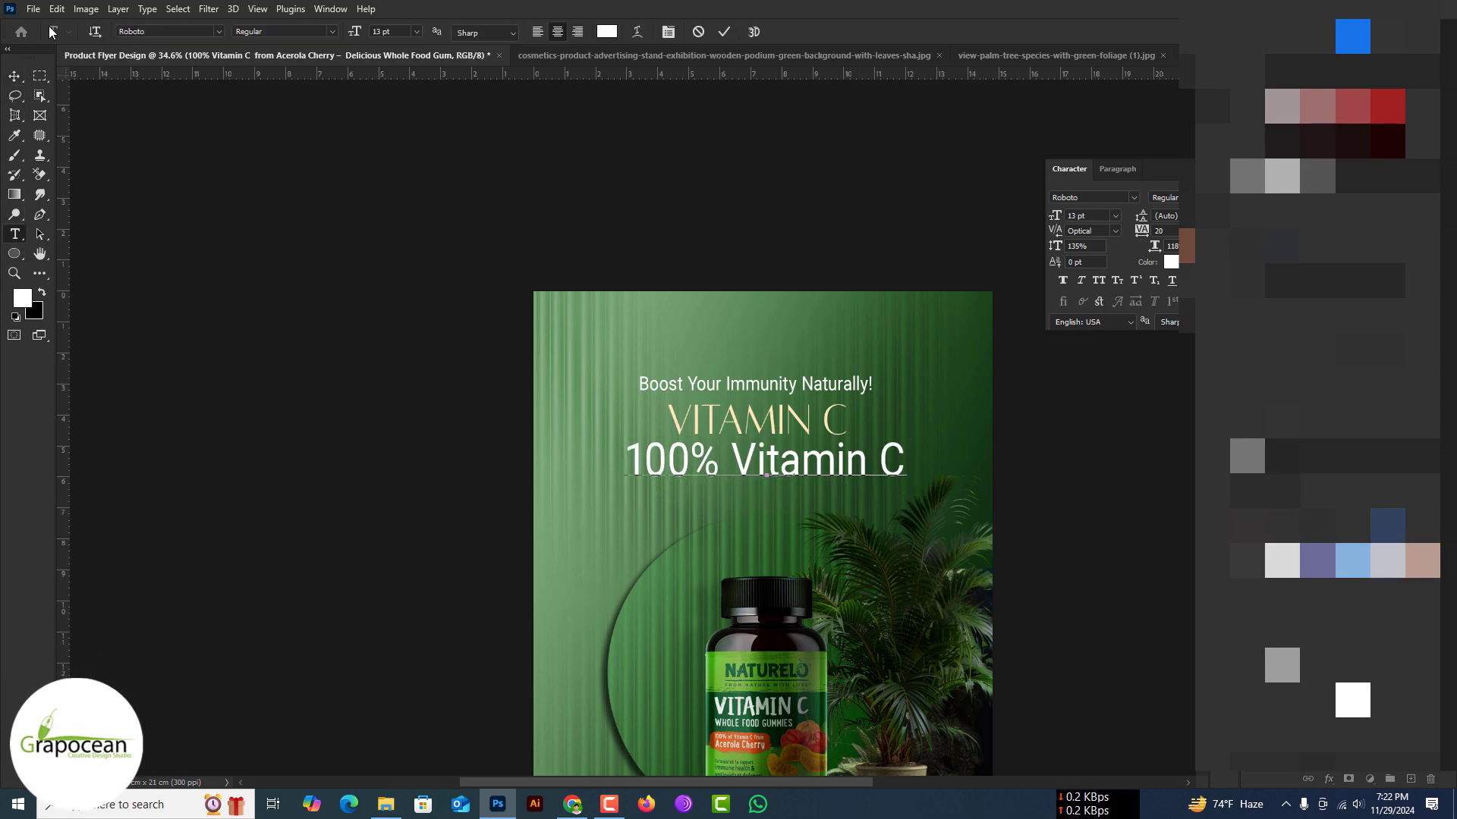
Step: Paste the description text and move it below '100% Vitamin C'
{"action": "type", "text": "from Acerola Cherry – Delicious Whole Food Gummies"}
{"action": "key", "text": "ctrl+Return"}
{"action": "key", "text": "v"}
{"action": "left_click_drag", "start_coordinate": [805, 541], "coordinate": [791, 519]}
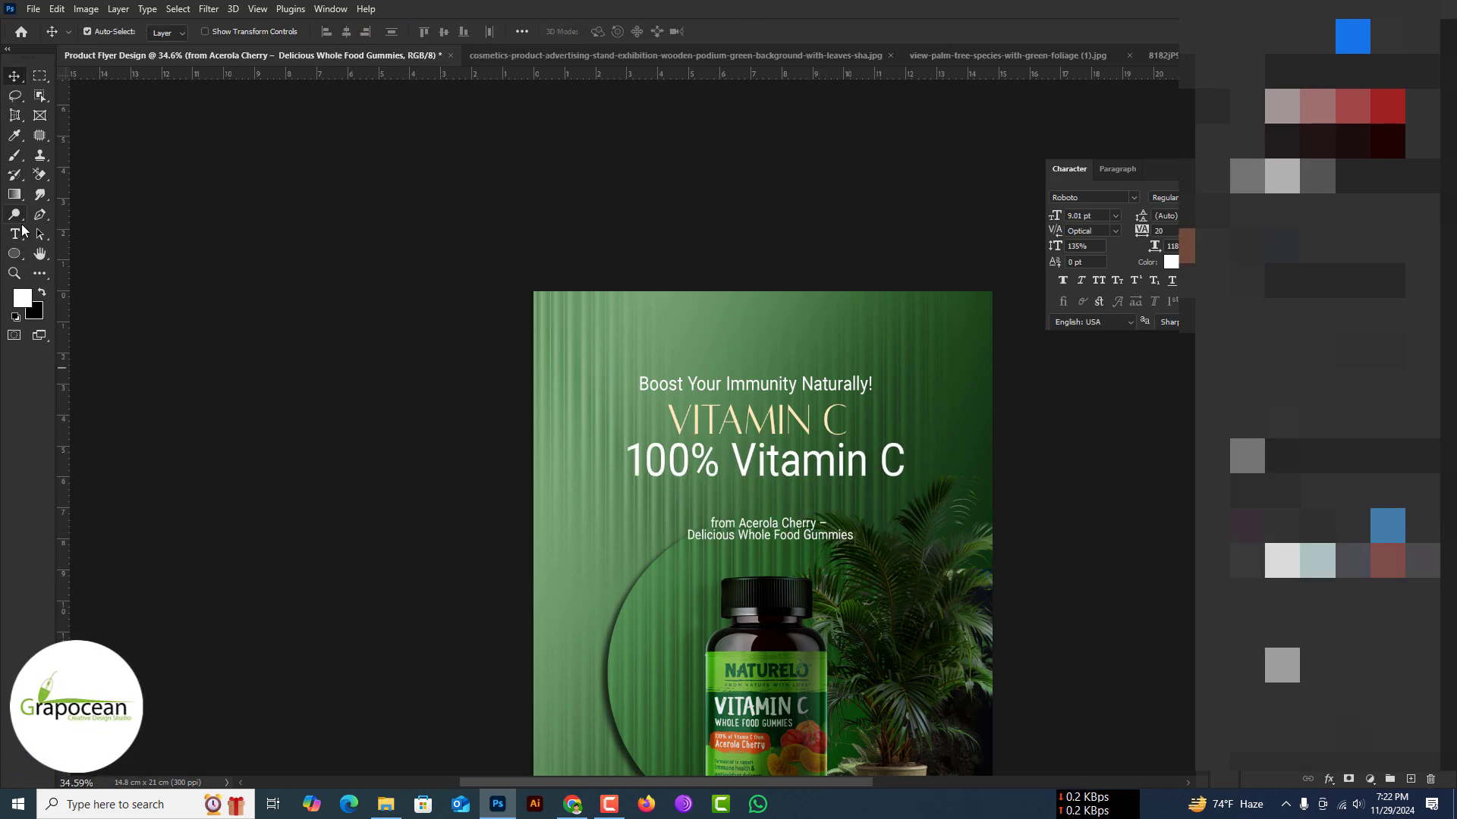
Step: Set the line in the script font Playball and remove its final C
{"action": "left_click", "coordinate": [13, 77]}
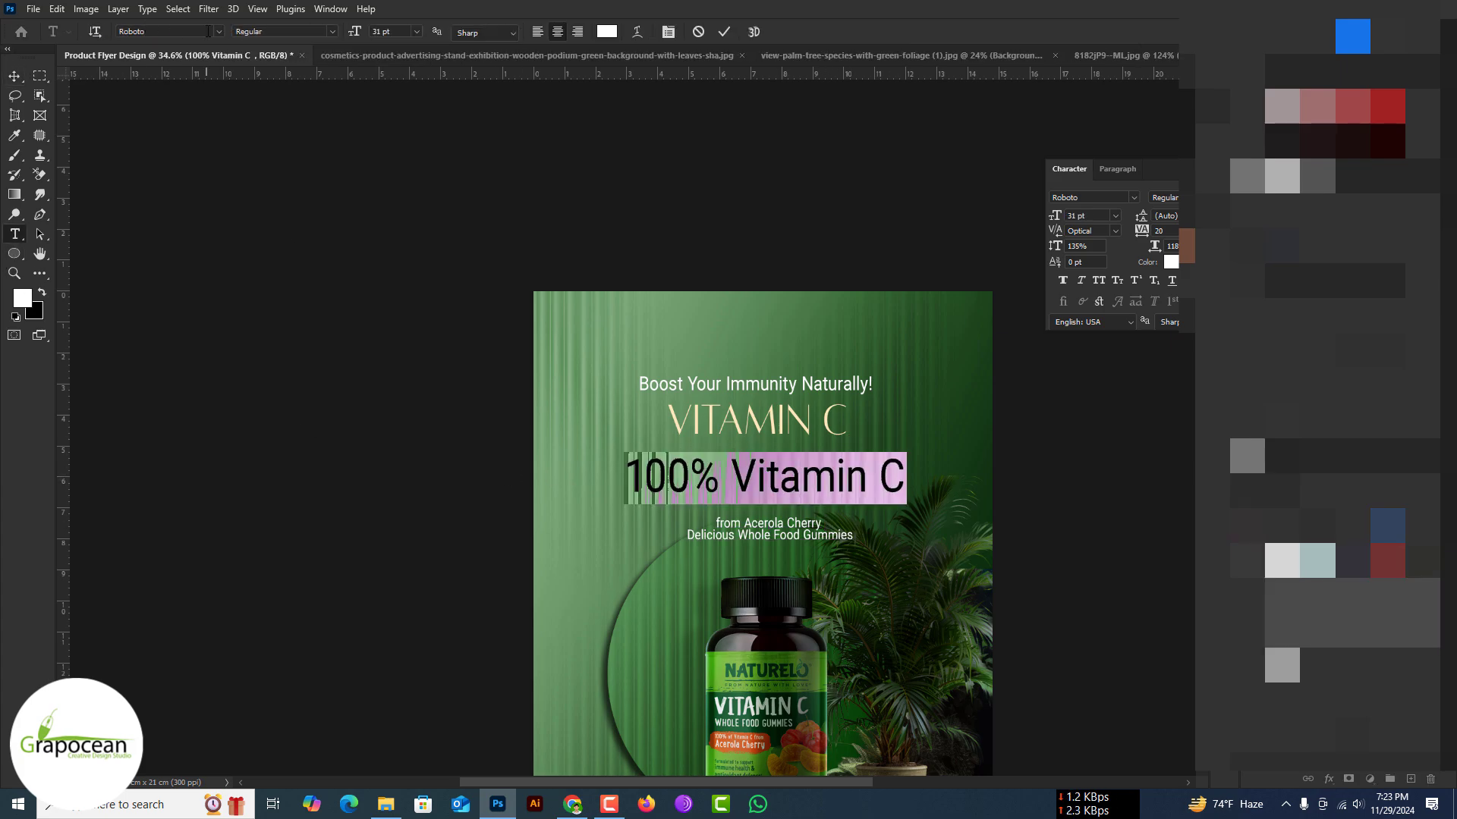
{"action": "left_click", "coordinate": [219, 32]}
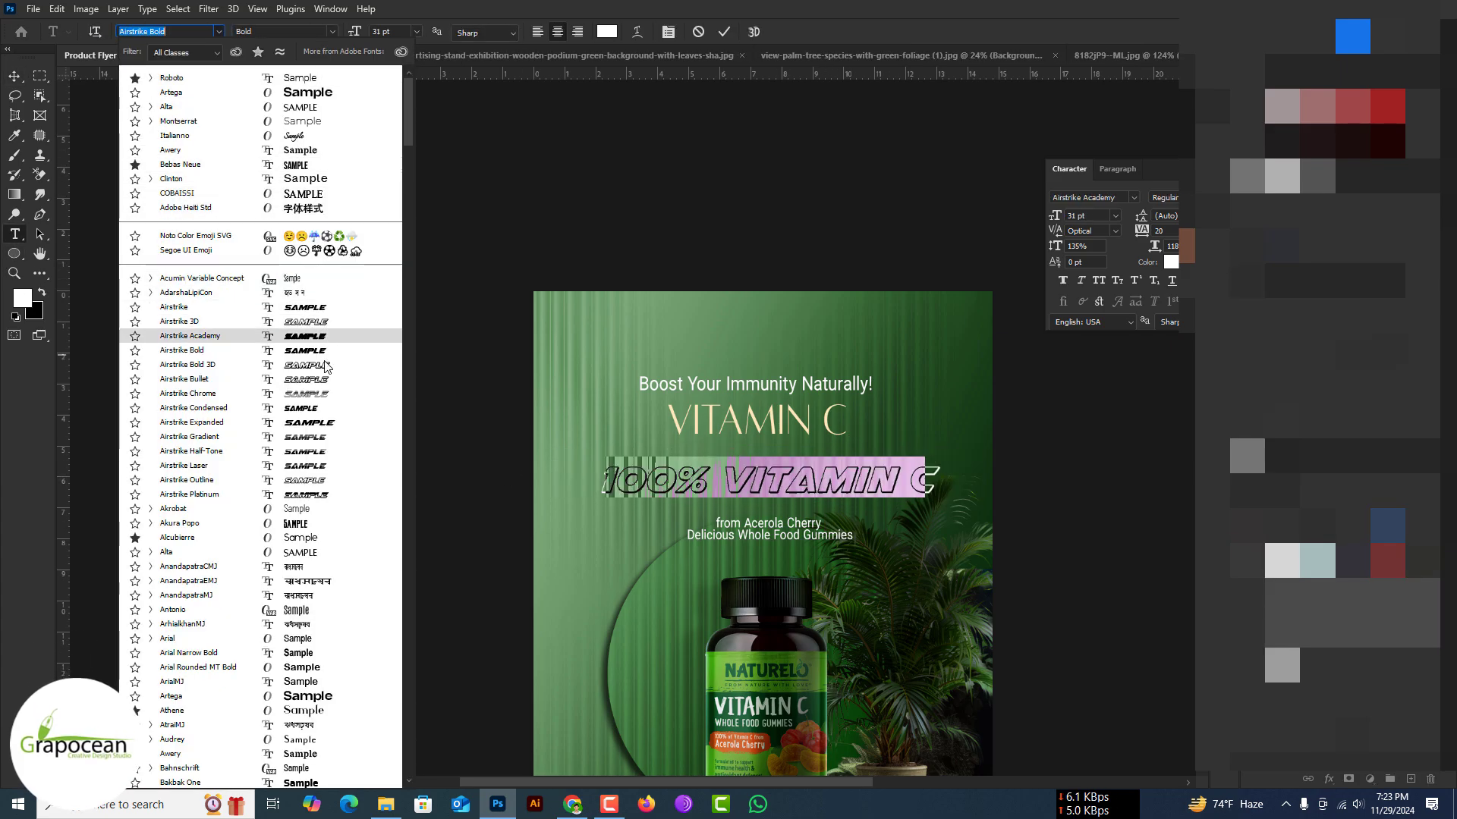
{"action": "left_click", "coordinate": [215, 52]}
{"action": "left_click", "coordinate": [186, 130]}
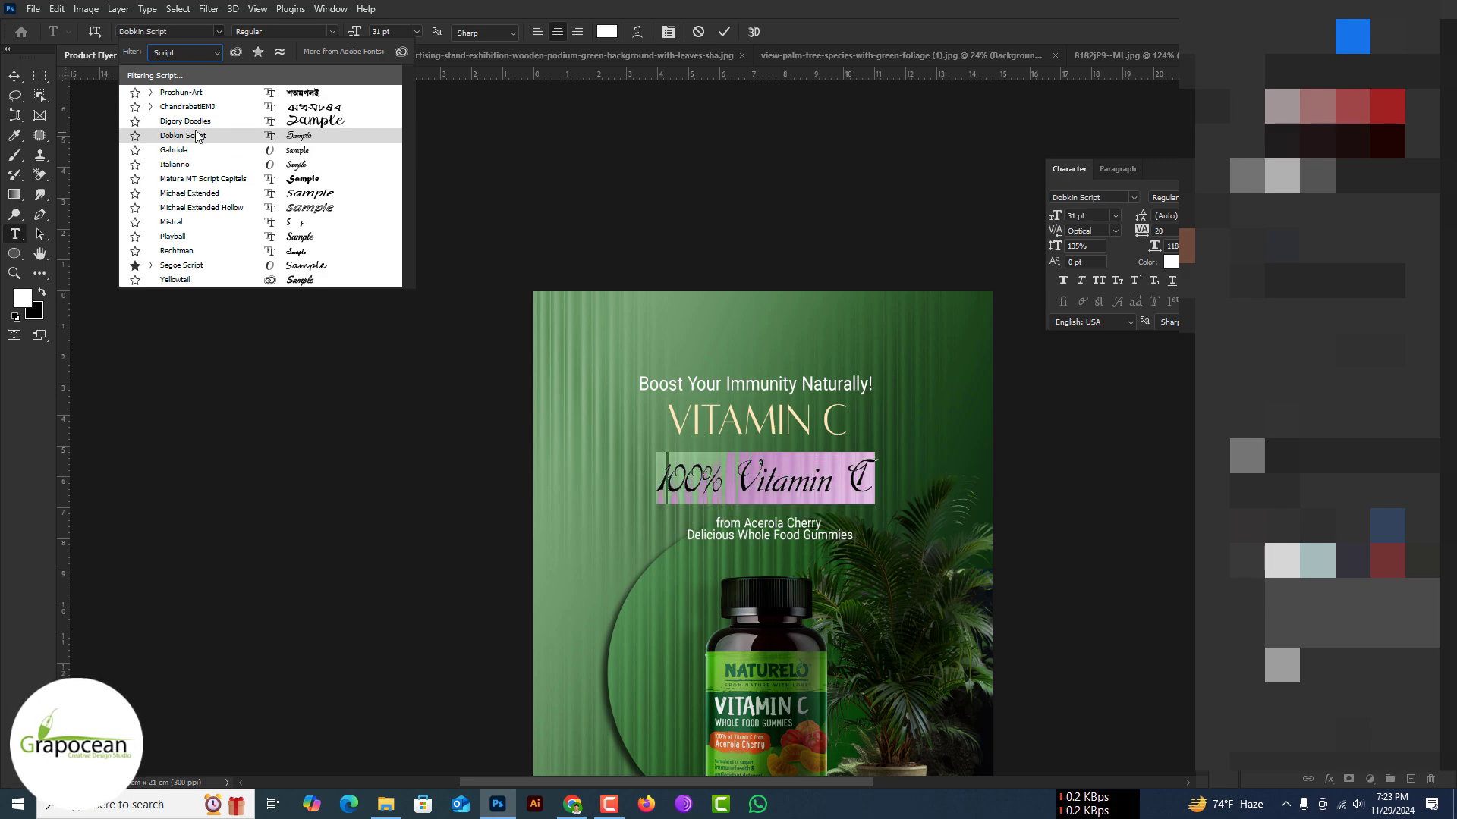
{"action": "left_click", "coordinate": [180, 241]}
{"action": "key", "text": "ctrl+Return"}
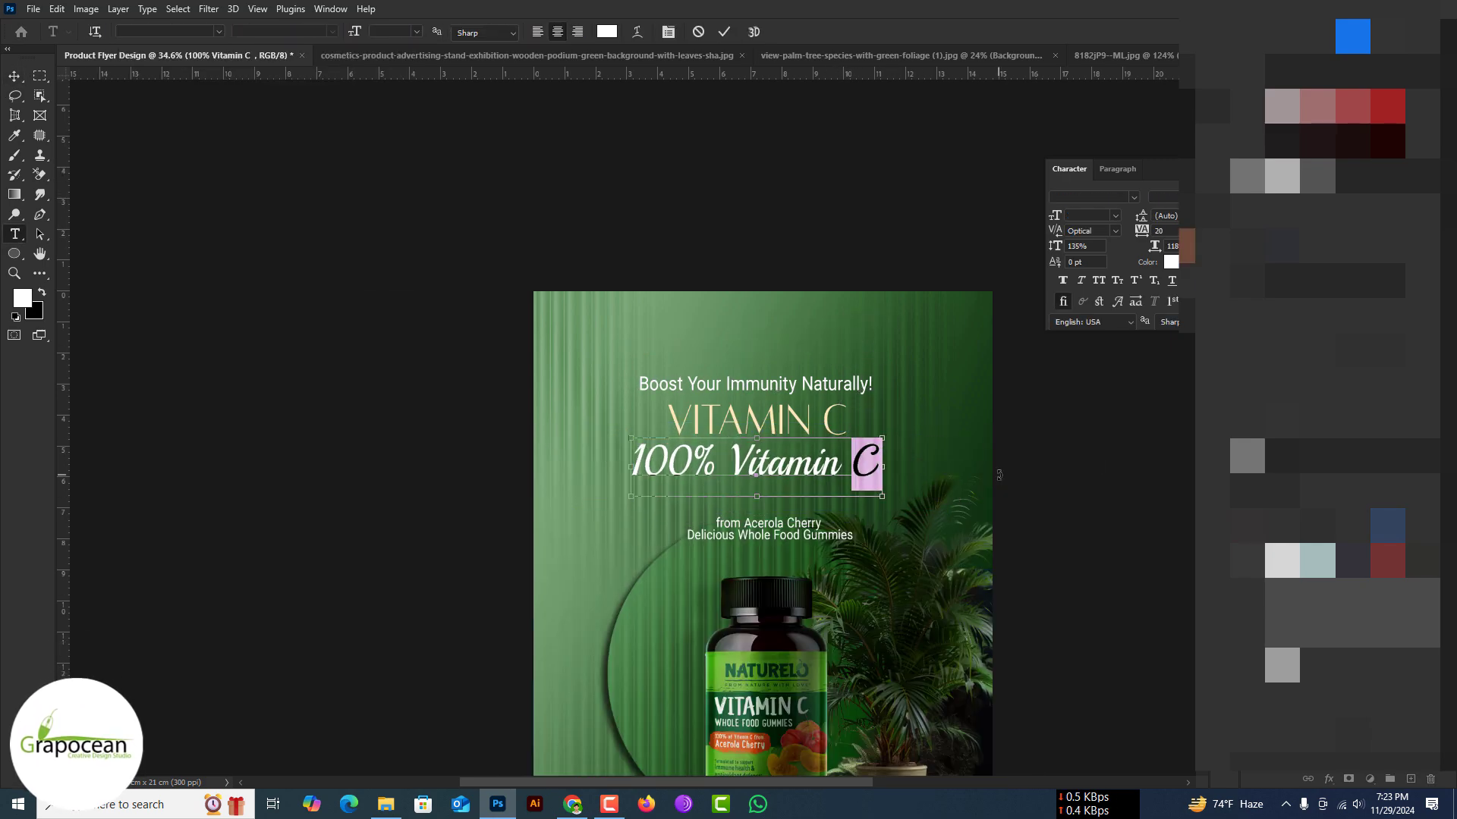
{"action": "key", "text": "BackSpace"}
{"action": "key", "text": "ctrl+Return"}
Step: Enlarge the giant C across the flyer and blend it softly into the wall
{"action": "left_click_drag", "start_coordinate": [848, 674], "coordinate": [829, 578]}
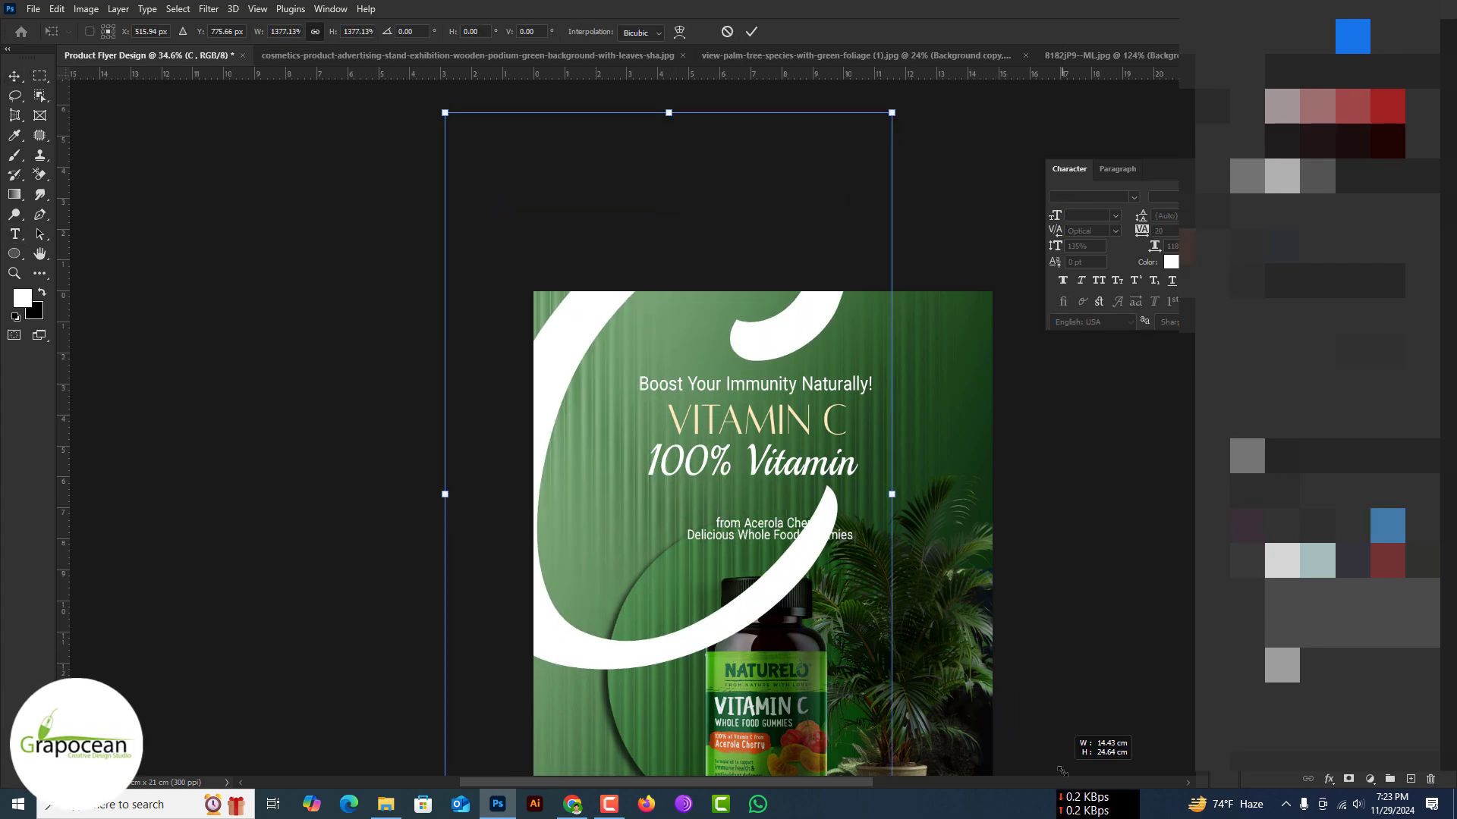
{"action": "key", "text": "Return"}
{"action": "left_click", "coordinate": [1277, 565]}
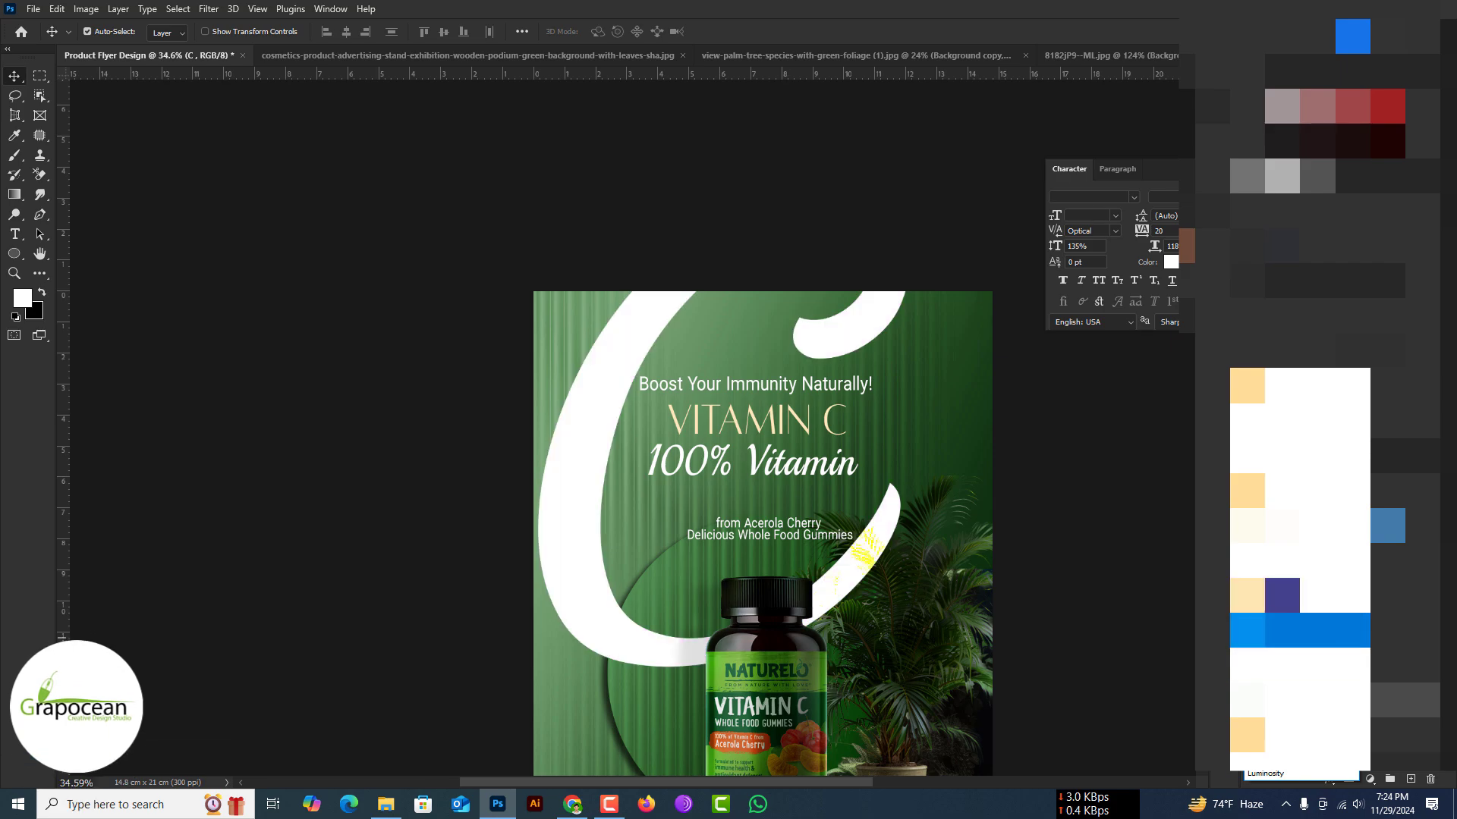
{"action": "left_click", "coordinate": [1278, 565]}
{"action": "scroll", "coordinate": [1121, 492], "scroll_direction": "down", "scroll_amount": 1}
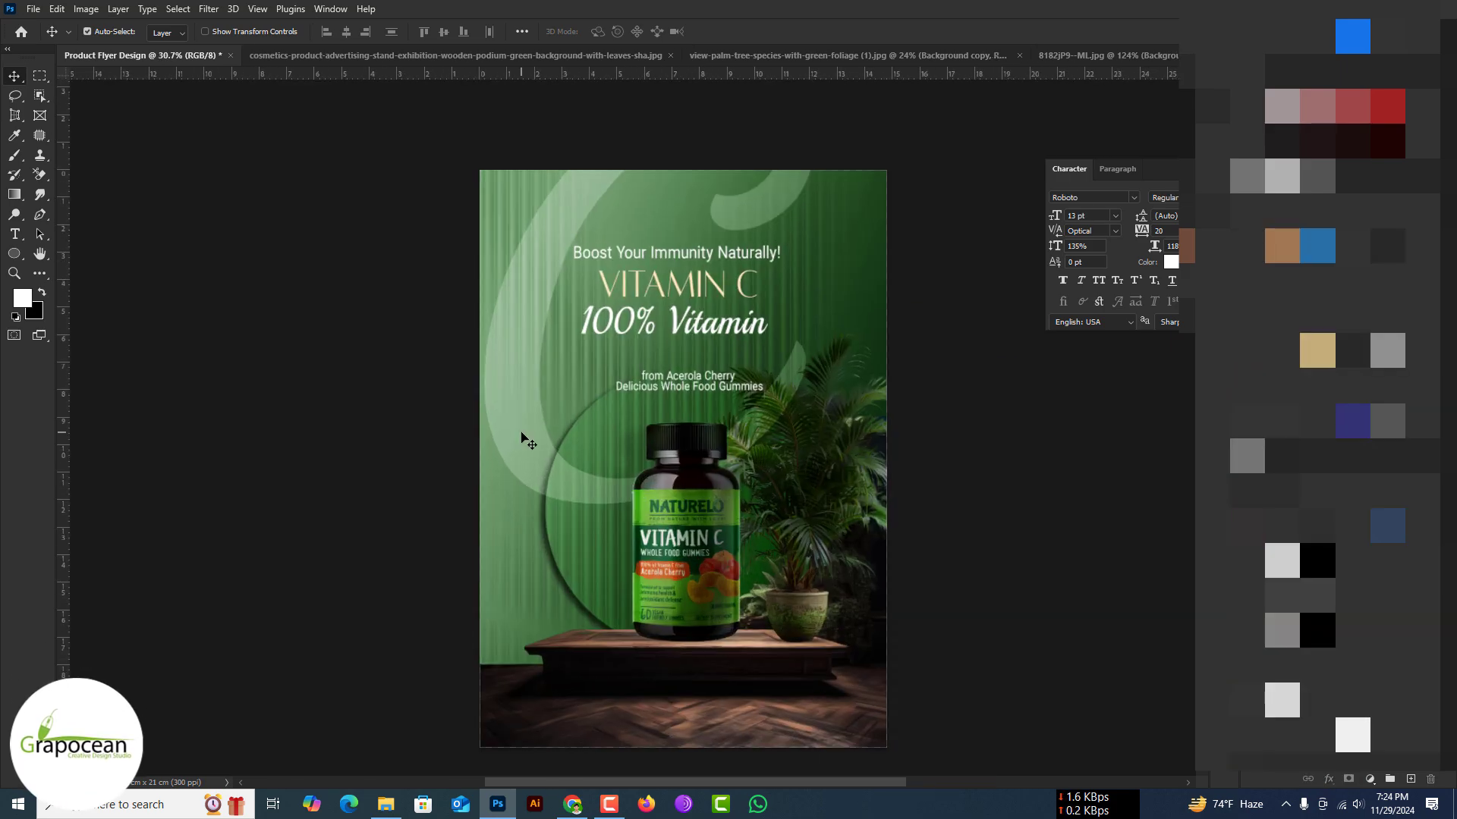
{"action": "scroll", "coordinate": [910, 483], "scroll_direction": "down", "scroll_amount": 3}
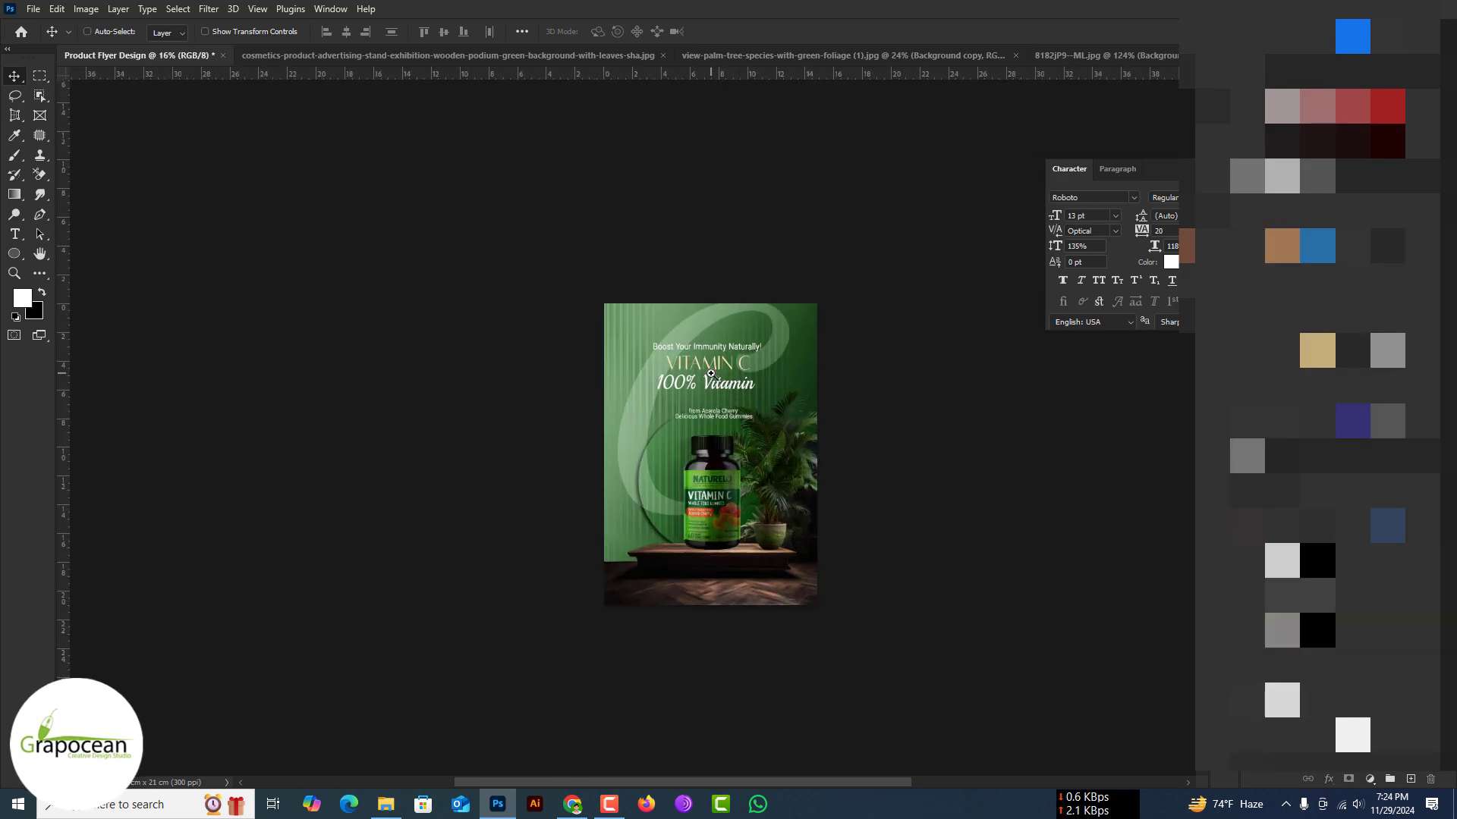
{"action": "scroll", "coordinate": [713, 392], "scroll_direction": "up", "scroll_amount": 2}
Step: Select '100% Vitamin' and scale it up with Free Transform
{"action": "left_click", "coordinate": [682, 342]}
{"action": "key", "text": "ctrl+t"}
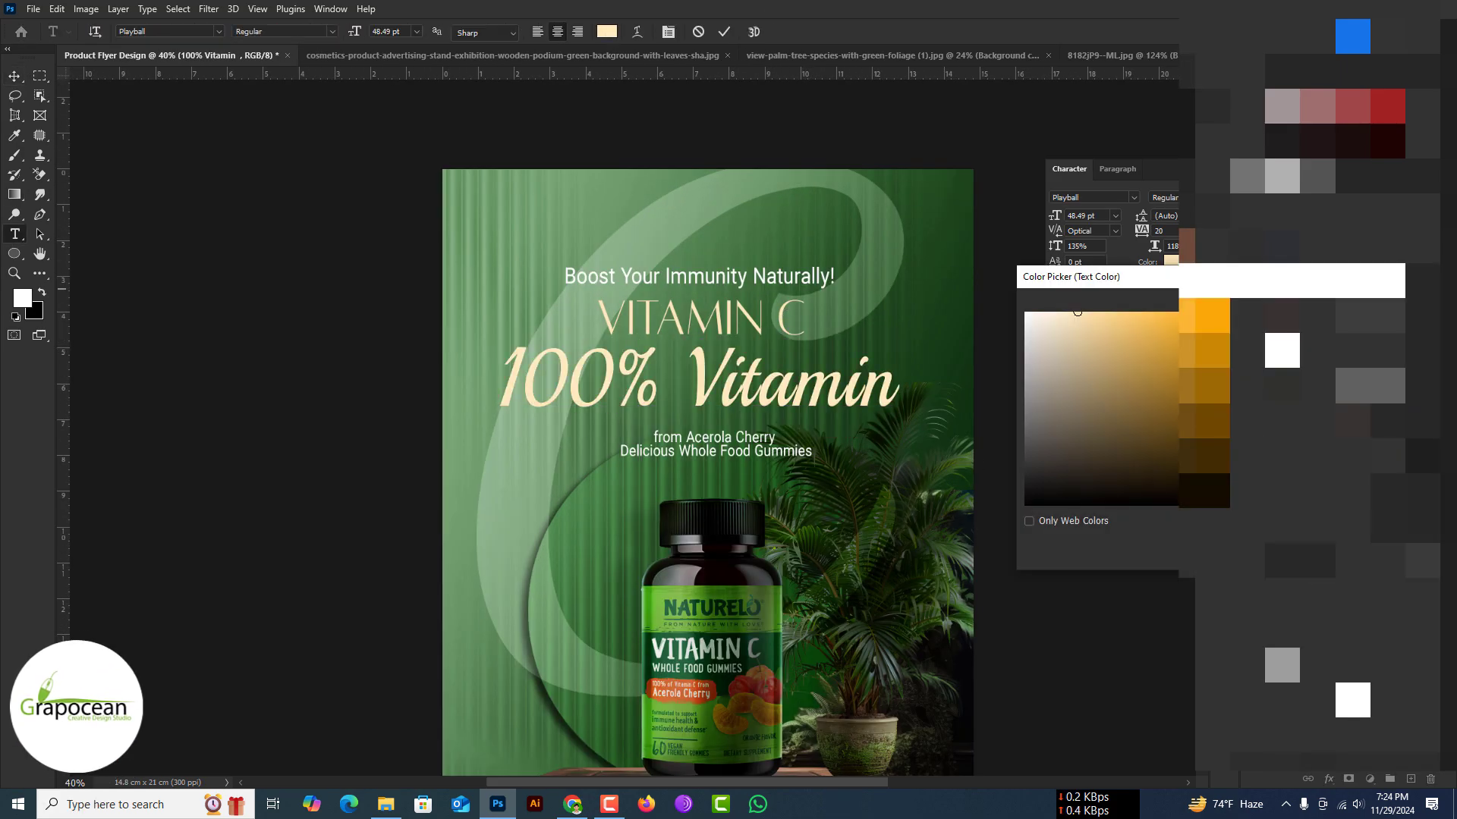
{"action": "scroll", "coordinate": [810, 425], "scroll_direction": "up", "scroll_amount": 3}
{"action": "scroll", "coordinate": [721, 340], "scroll_direction": "down", "scroll_amount": 3}
Step: Draw a rounded rectangle around '100% Vitamin' with a solid 12.87 px cream outline
{"action": "key", "text": "u"}
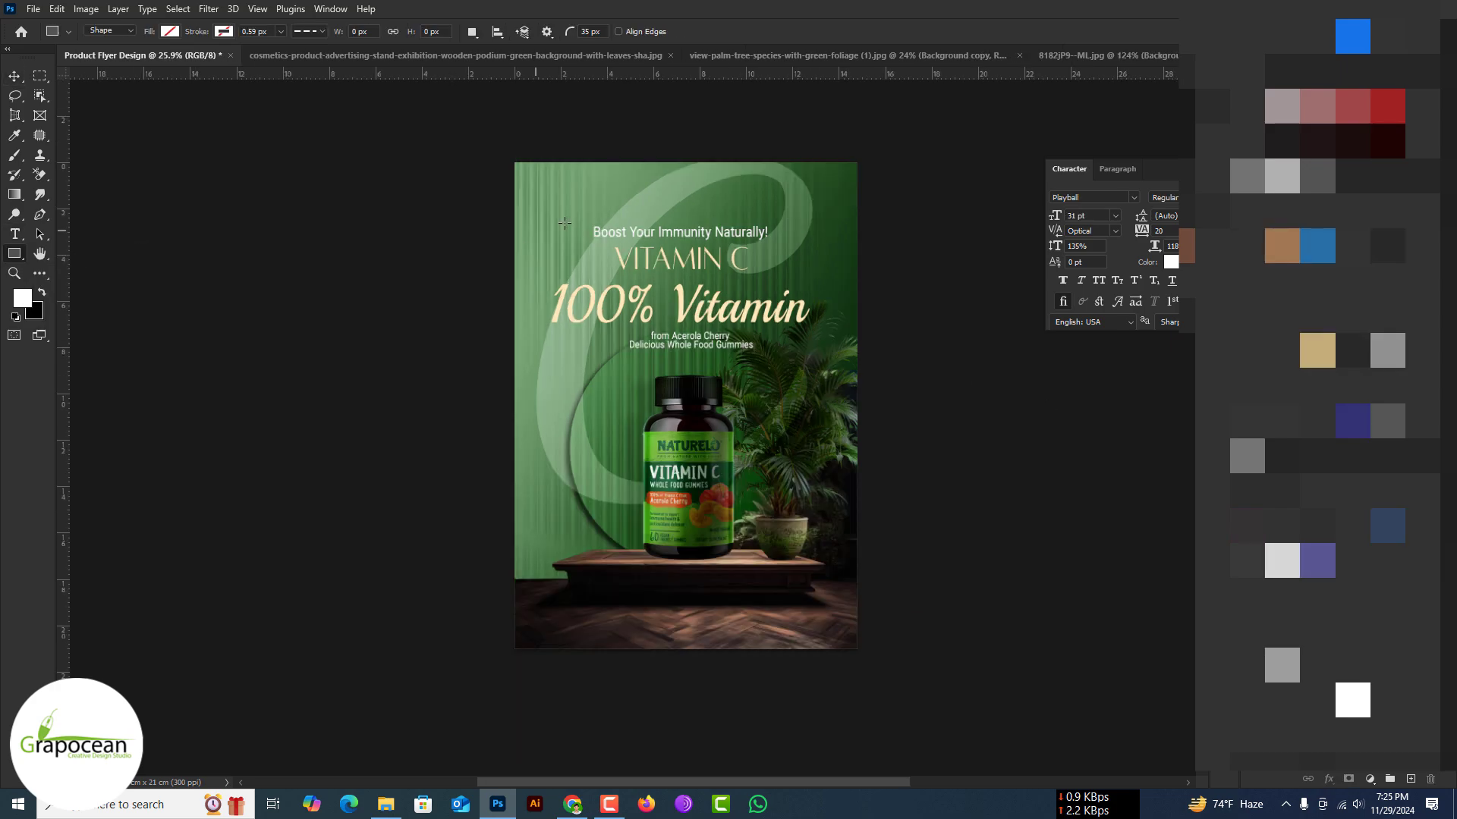
{"action": "scroll", "coordinate": [567, 243], "scroll_direction": "up", "scroll_amount": 3}
{"action": "left_click_drag", "start_coordinate": [947, 369], "coordinate": [968, 371]}
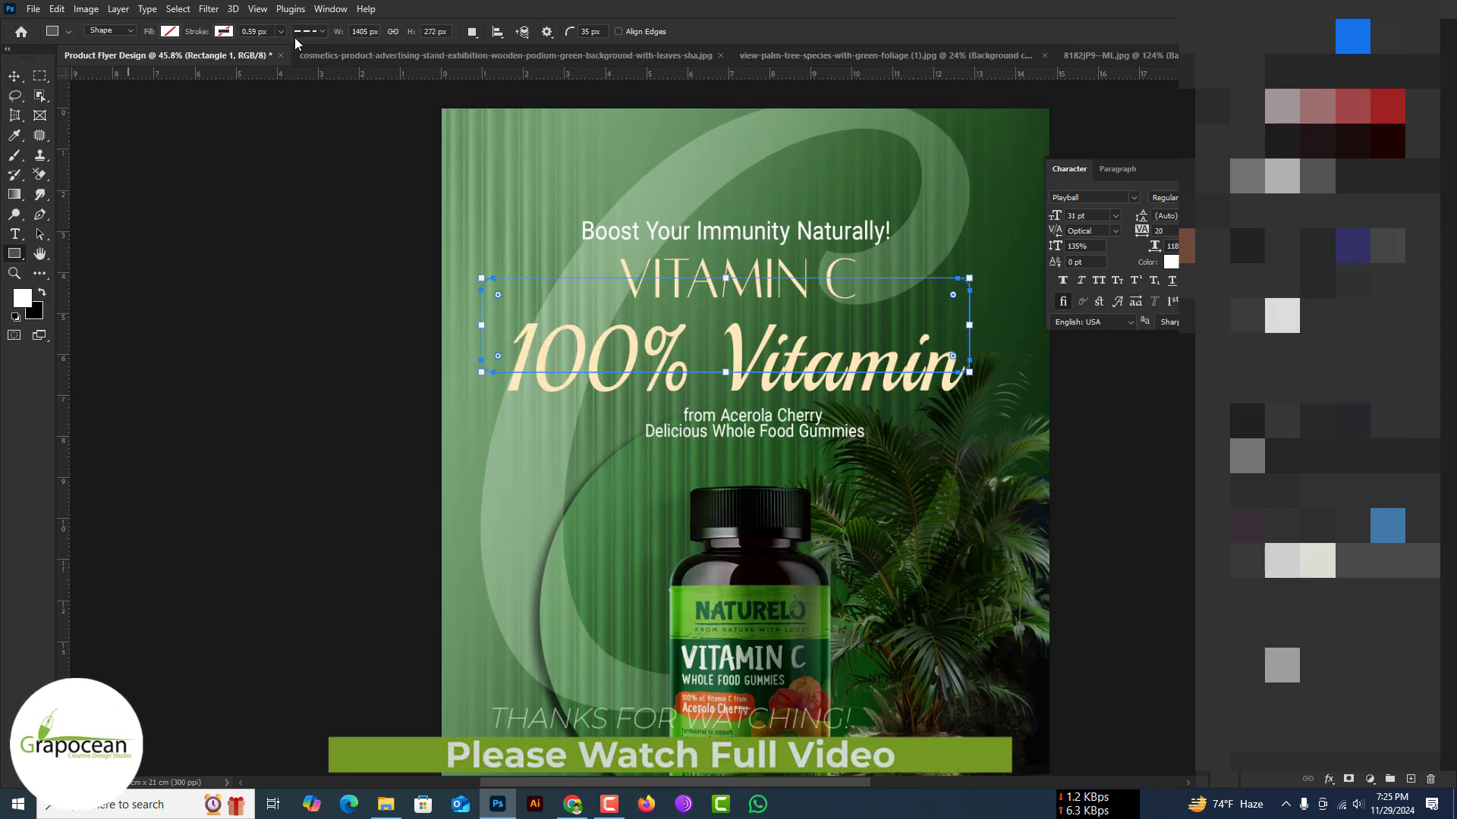
{"action": "left_click_drag", "start_coordinate": [287, 52], "coordinate": [304, 51]}
{"action": "left_click", "coordinate": [322, 31]}
{"action": "left_click", "coordinate": [303, 91]}
{"action": "left_click", "coordinate": [223, 31]}
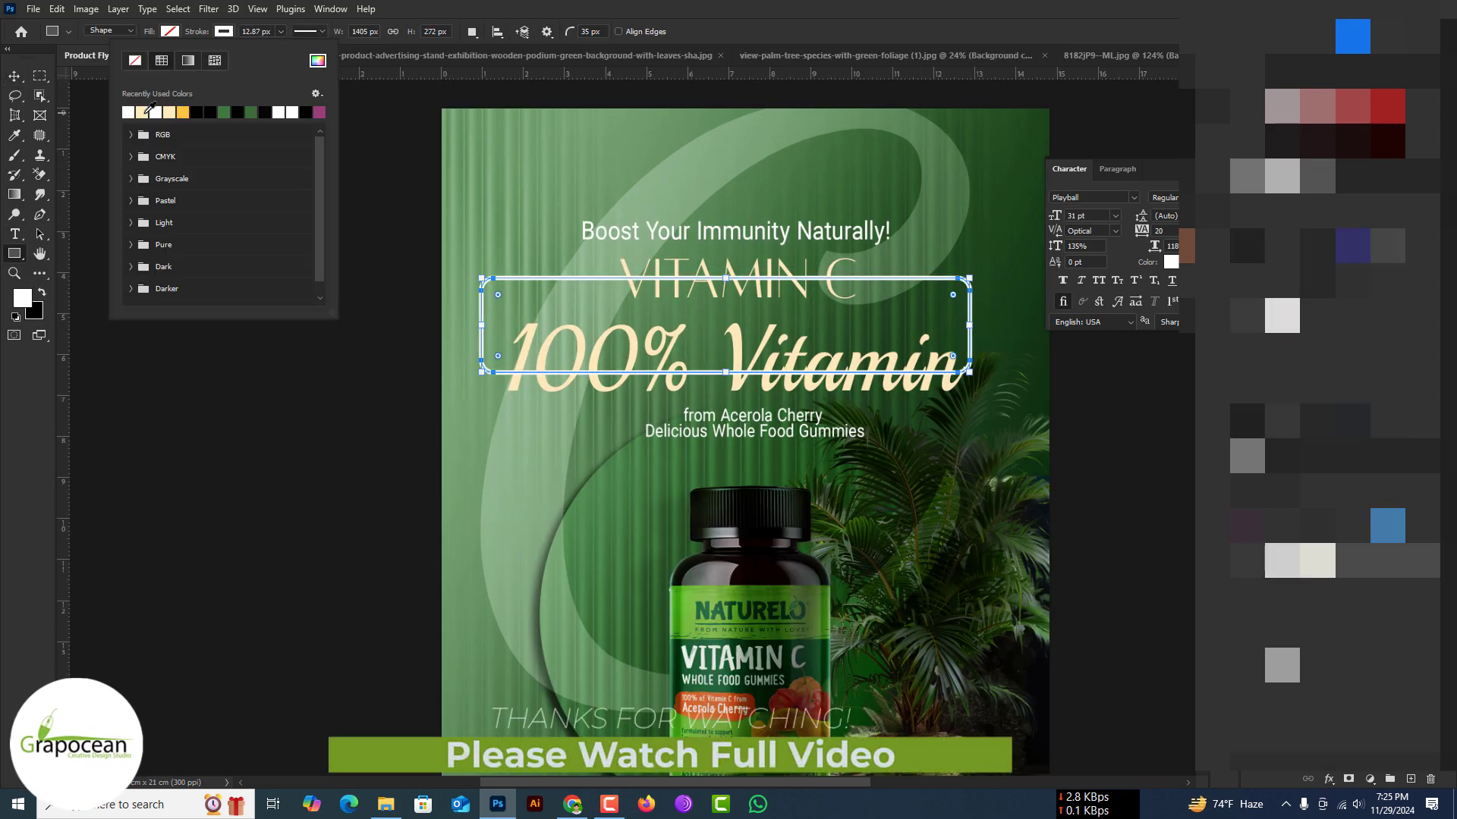
{"action": "left_click", "coordinate": [128, 112]}
Step: Mask the frame with a black brush where it crosses the lettering
{"action": "key", "text": "b"}
{"action": "right_click", "coordinate": [618, 83]}
{"action": "scroll", "coordinate": [569, 266], "scroll_direction": "up", "scroll_amount": 2}
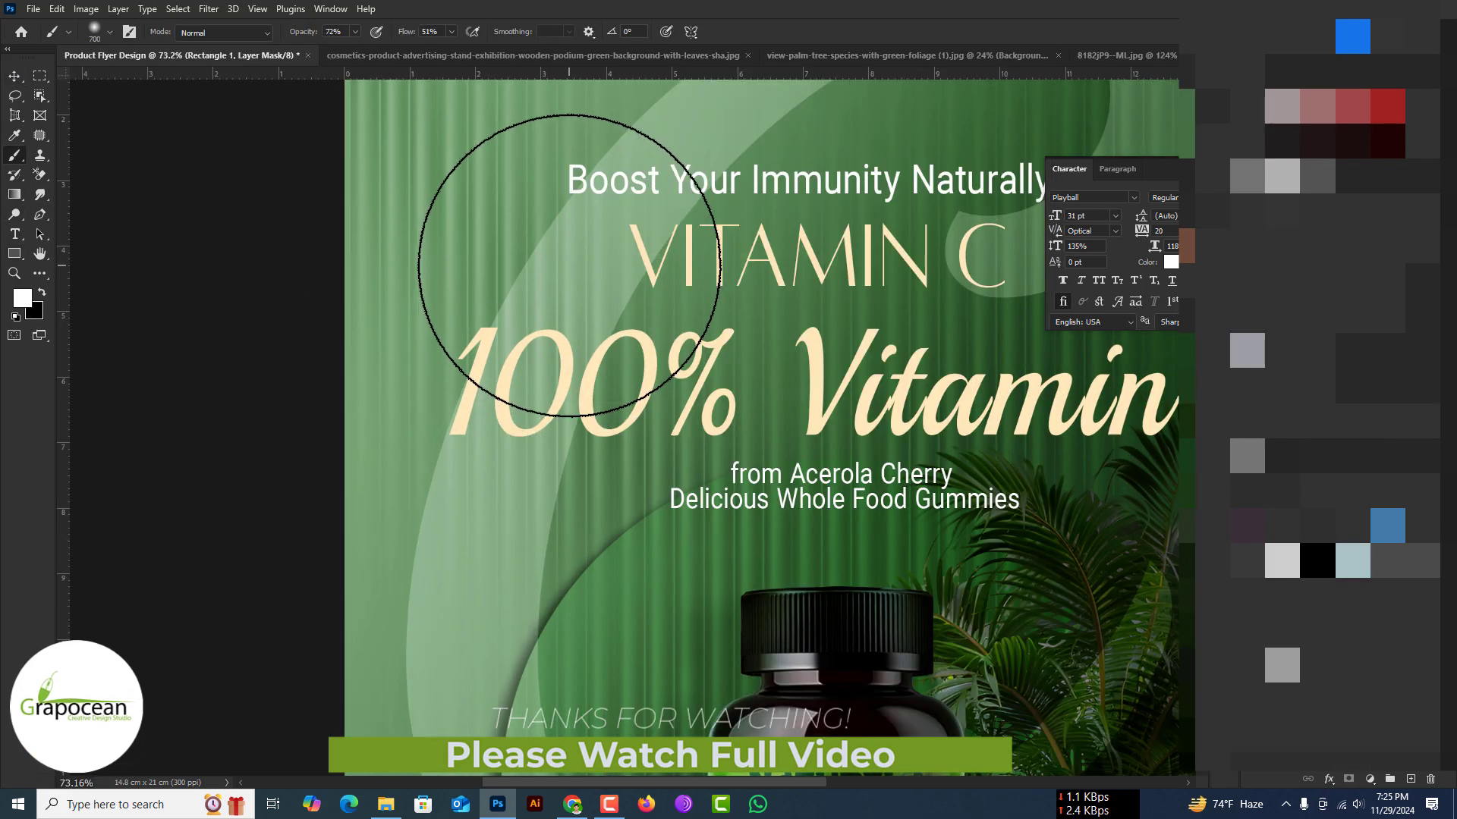
{"action": "scroll", "coordinate": [610, 258], "scroll_direction": "up", "scroll_amount": 2}
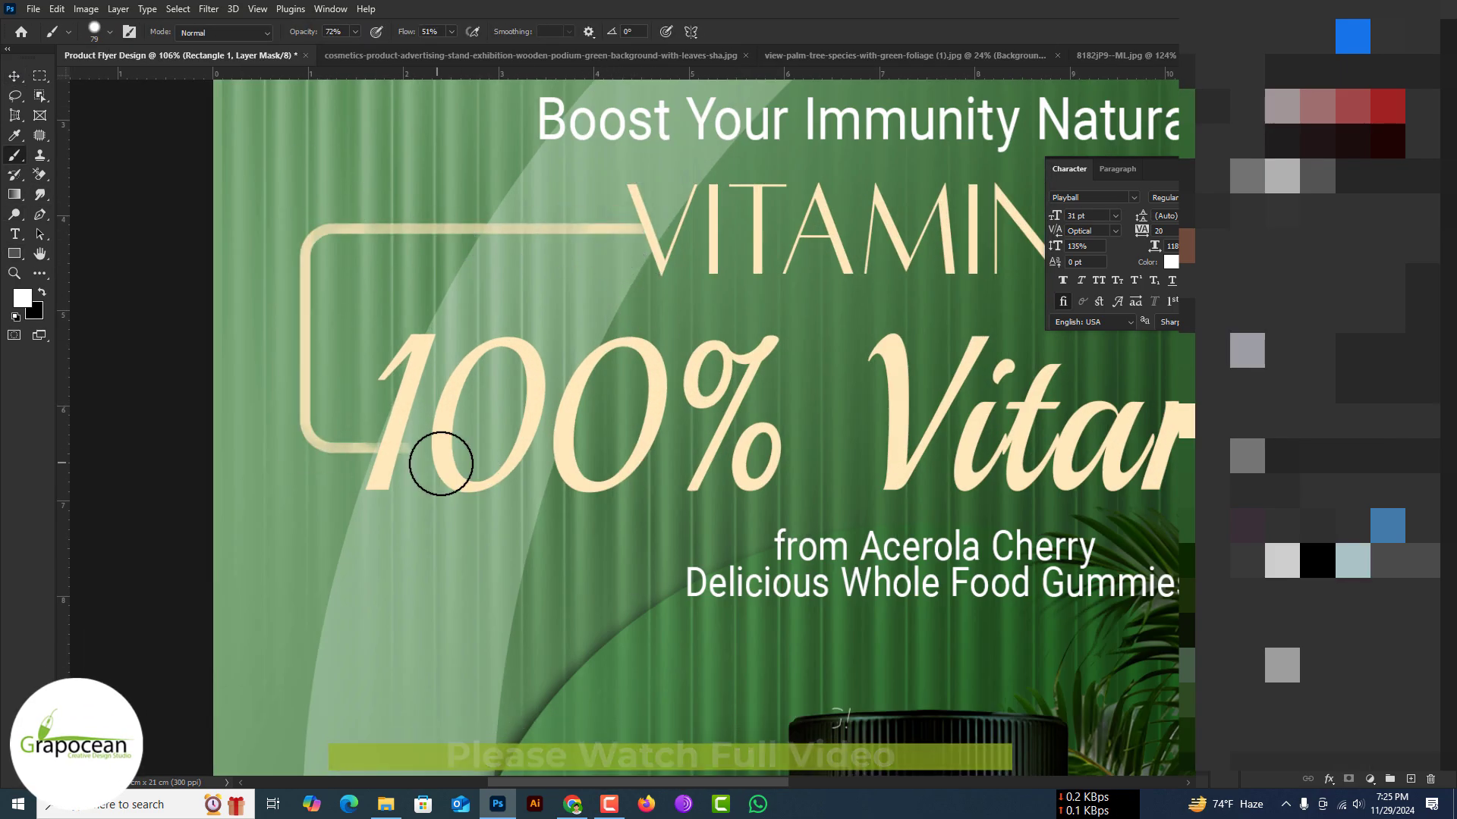
{"action": "scroll", "coordinate": [816, 472], "scroll_direction": "down", "scroll_amount": 4}
{"action": "scroll", "coordinate": [579, 326], "scroll_direction": "up", "scroll_amount": 2}
{"action": "scroll", "coordinate": [561, 368], "scroll_direction": "up", "scroll_amount": 4}
{"action": "scroll", "coordinate": [771, 389], "scroll_direction": "down", "scroll_amount": 4}
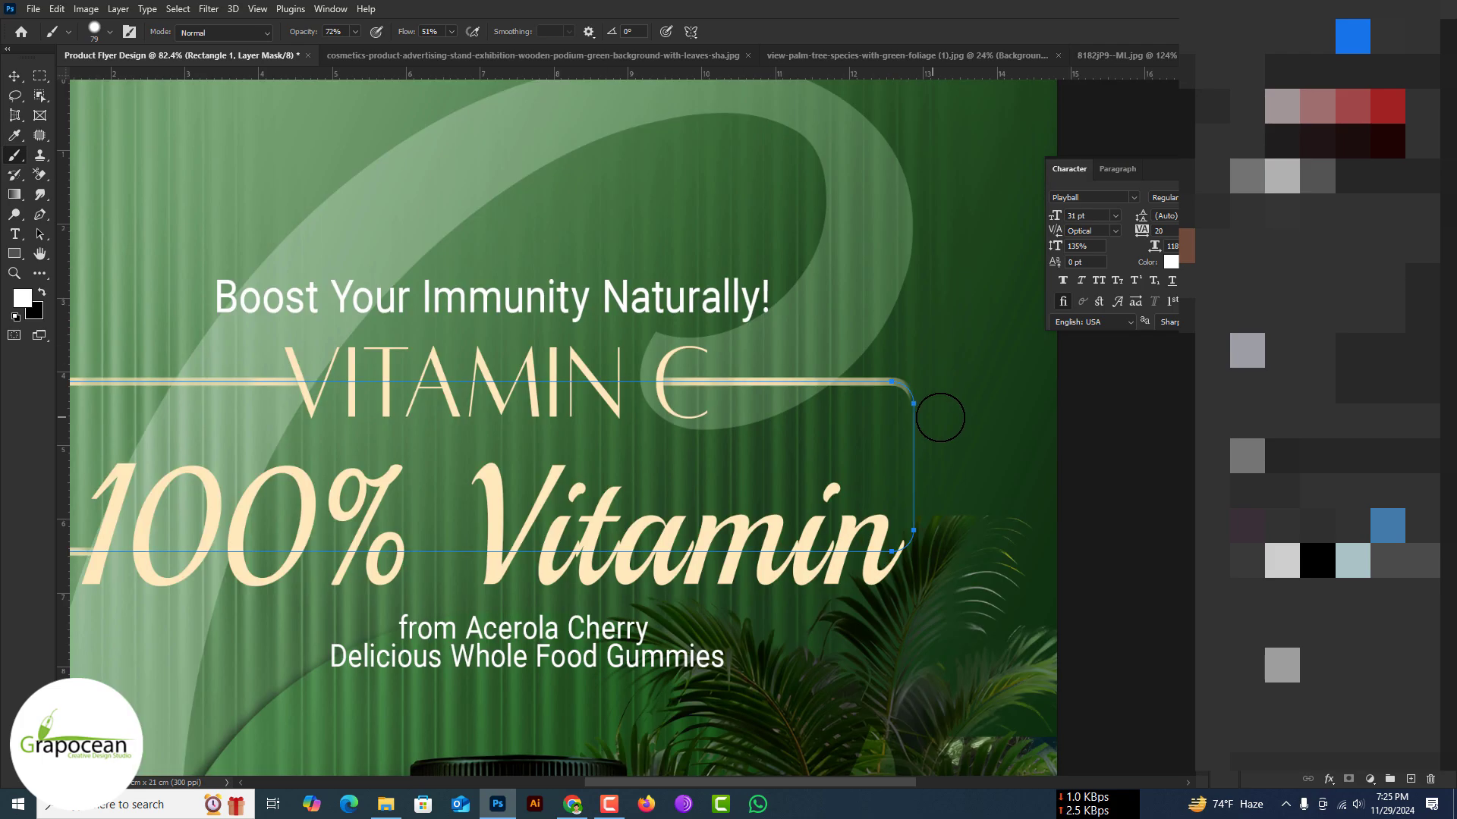
{"action": "scroll", "coordinate": [933, 549], "scroll_direction": "down", "scroll_amount": 3}
{"action": "key", "text": "x"}
{"action": "scroll", "coordinate": [927, 513], "scroll_direction": "up", "scroll_amount": 3}
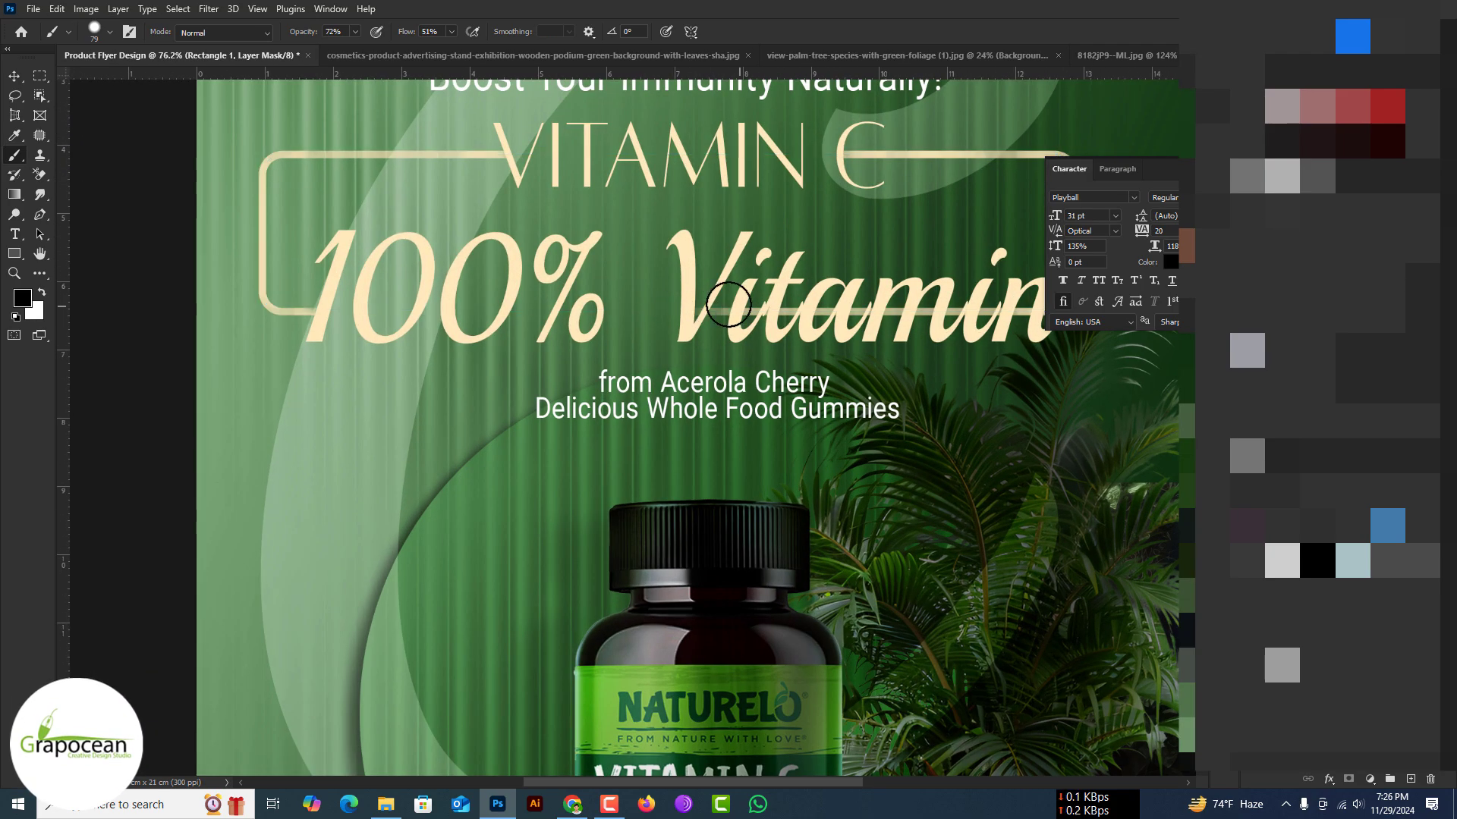
{"action": "scroll", "coordinate": [793, 292], "scroll_direction": "up", "scroll_amount": 1}
{"action": "scroll", "coordinate": [756, 304], "scroll_direction": "down", "scroll_amount": 4}
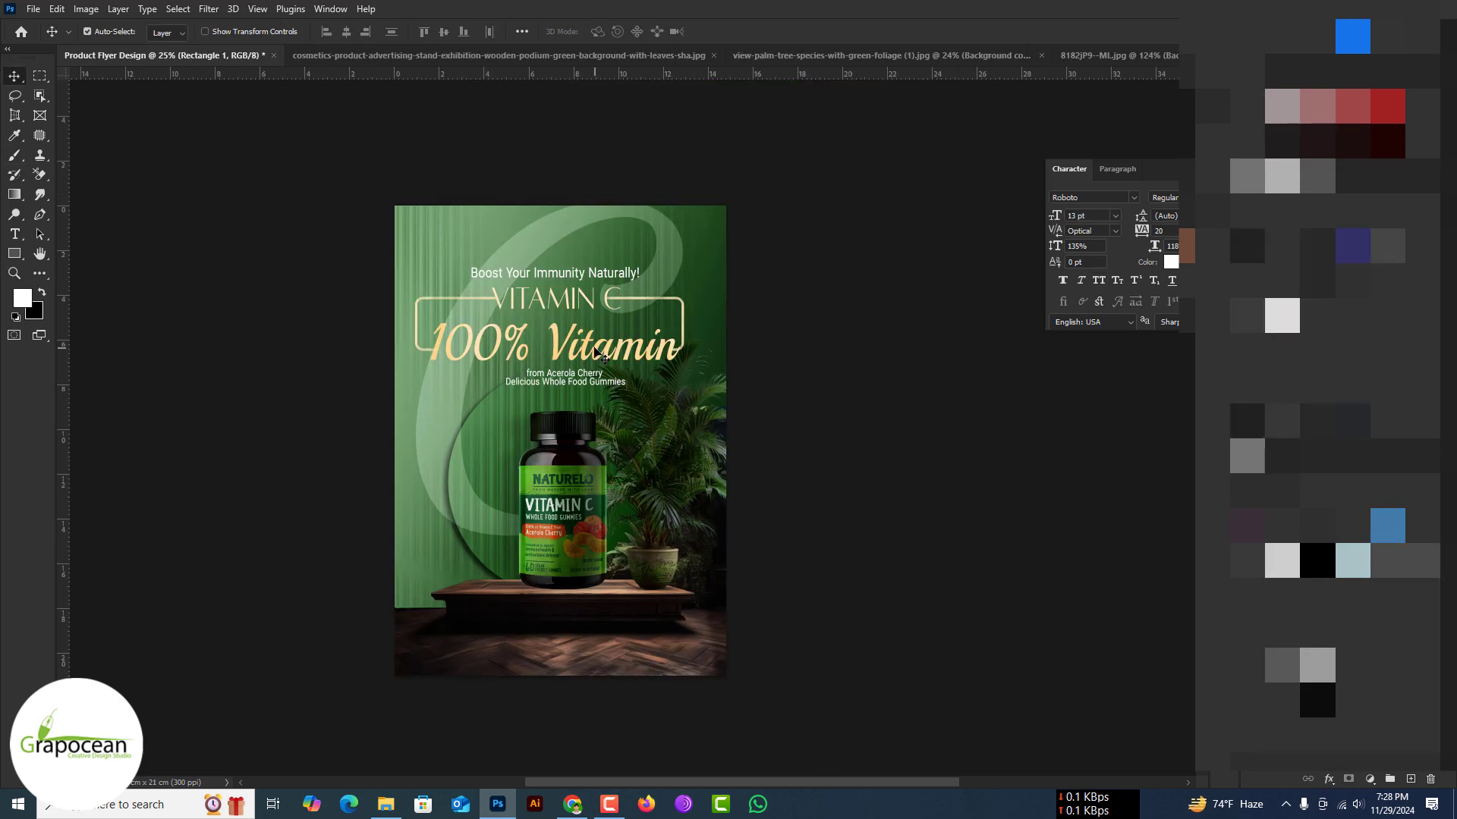
Step: Shrink the headline to about 90% width
{"action": "key", "text": "ctrl+t"}
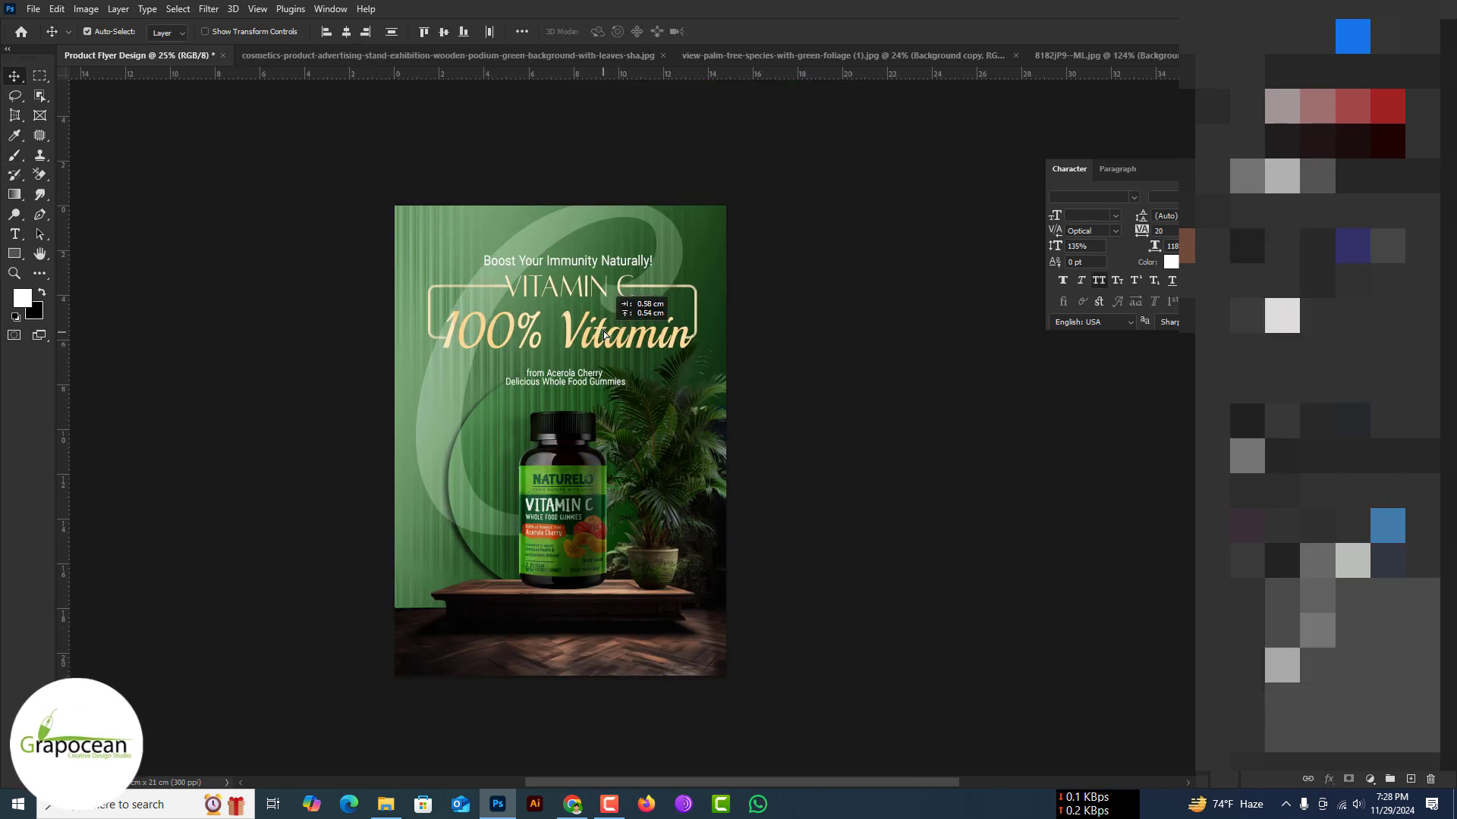
{"action": "left_click_drag", "start_coordinate": [797, 424], "coordinate": [767, 422]}
{"action": "key", "text": "Return"}
Step: Select the description text and begin resizing it
{"action": "left_click", "coordinate": [565, 377]}
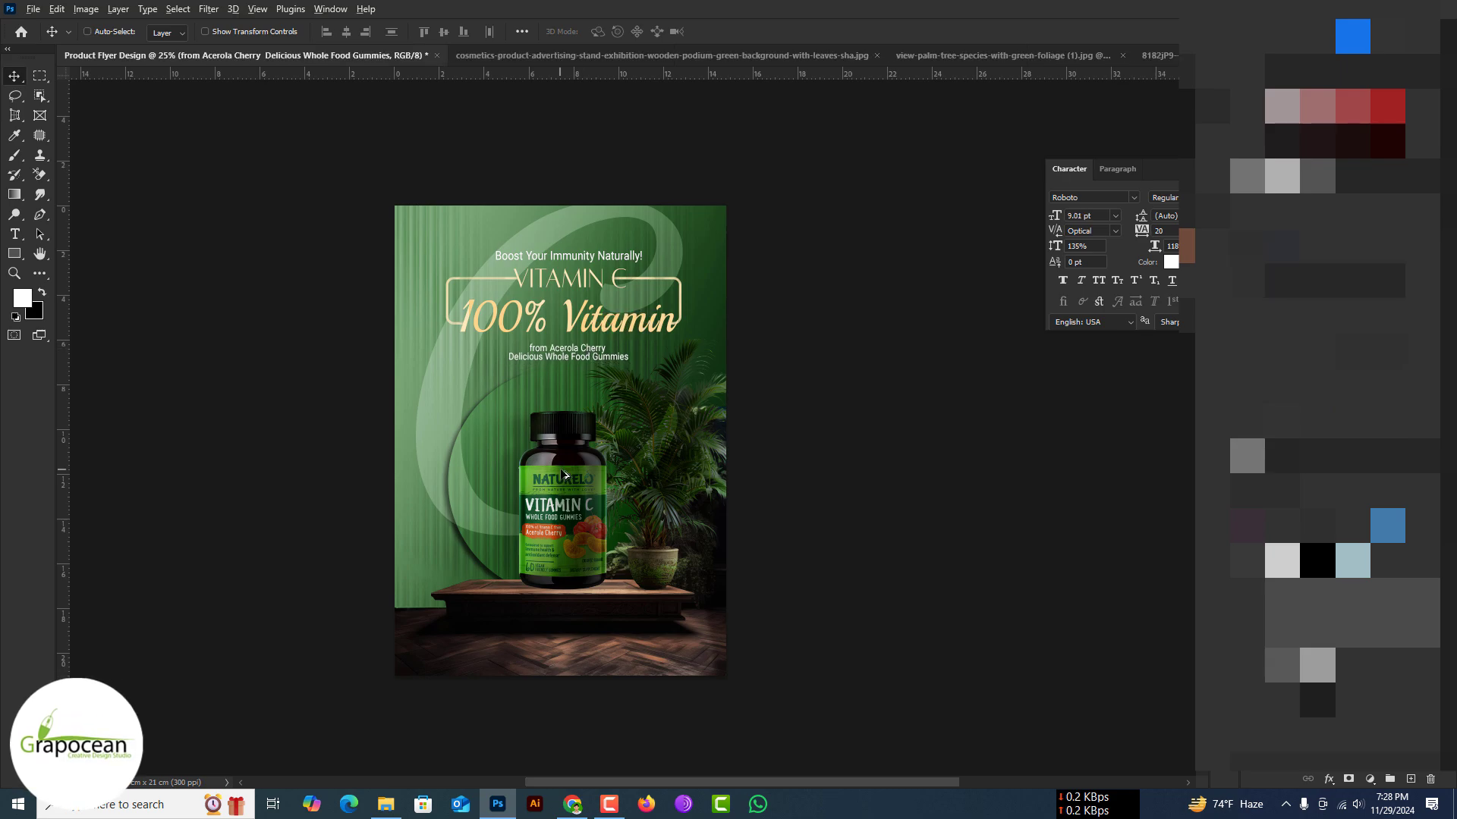
{"action": "scroll", "coordinate": [612, 319], "scroll_direction": "up", "scroll_amount": 2}
{"action": "key", "text": "ctrl+t"}
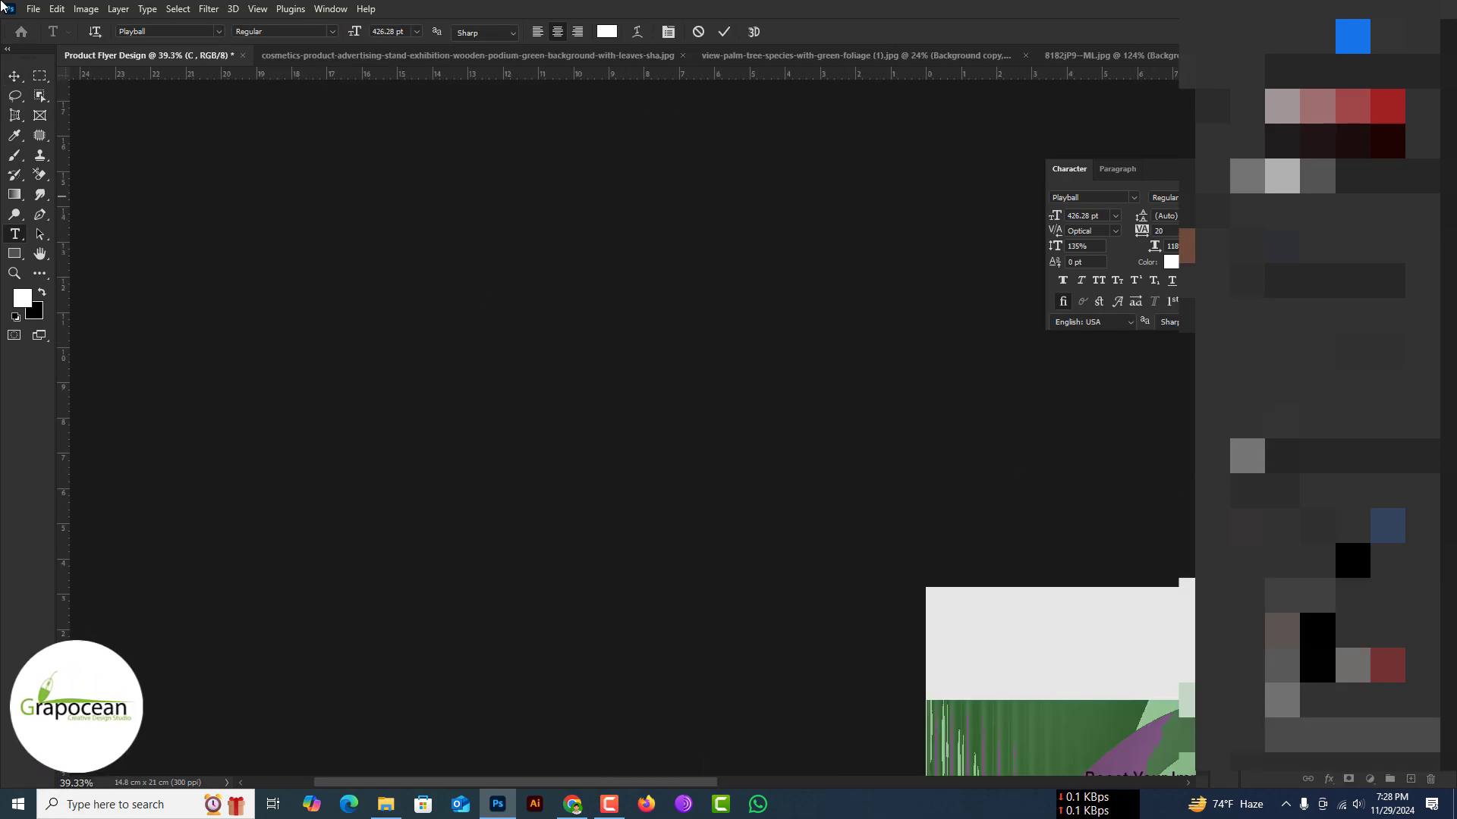